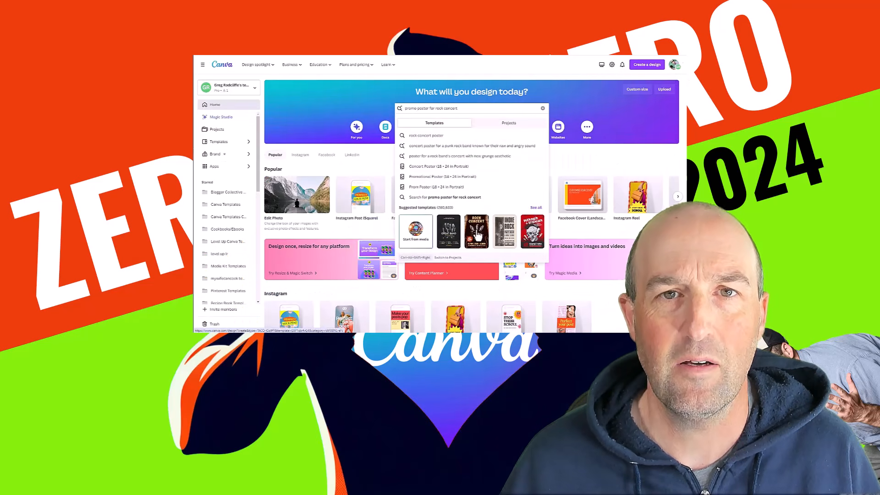
click(434, 123)
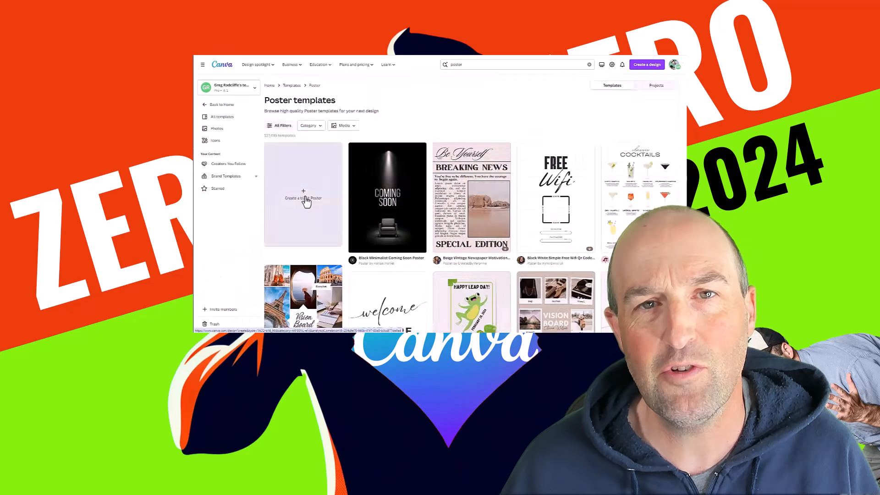
click(306, 201)
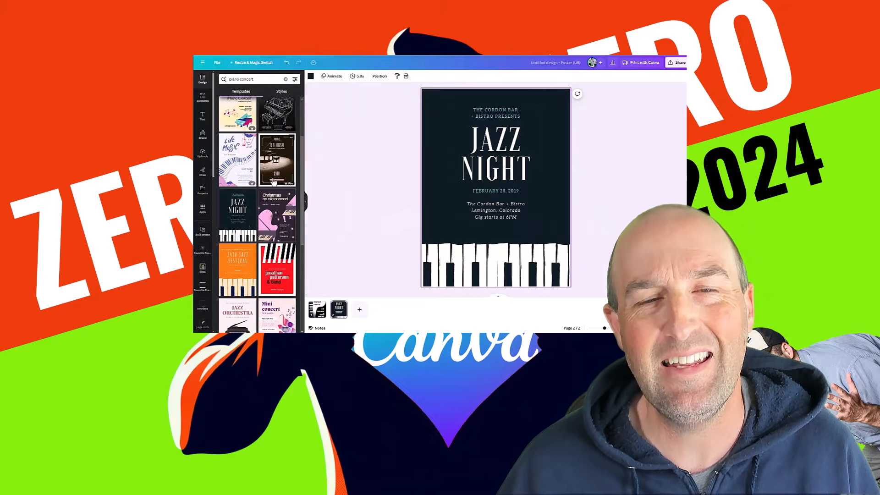
double_click(489, 177)
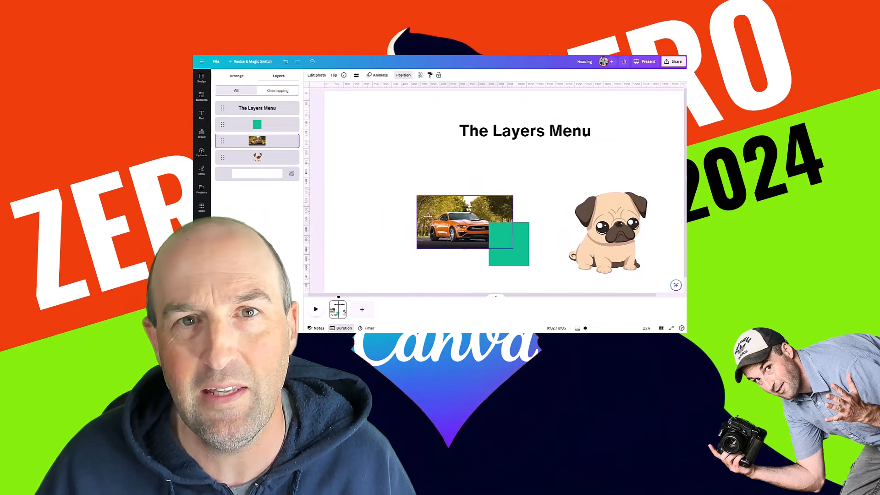
drag(269, 127, 271, 119)
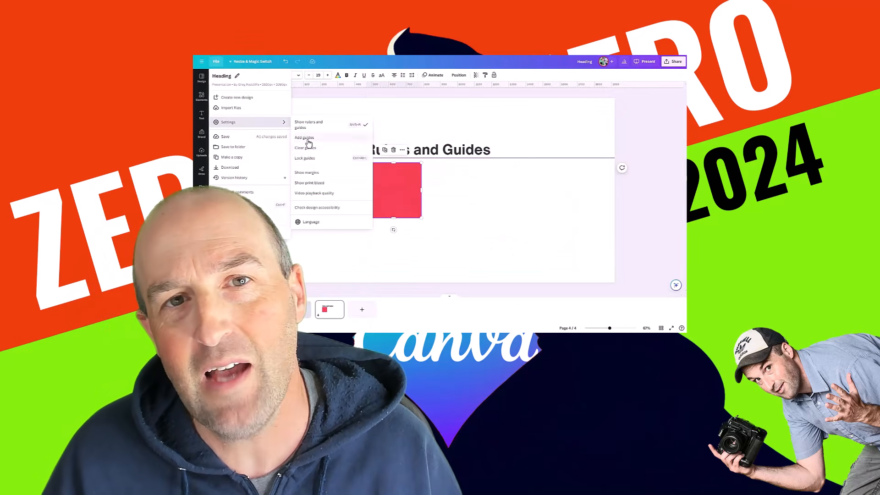
click(304, 137)
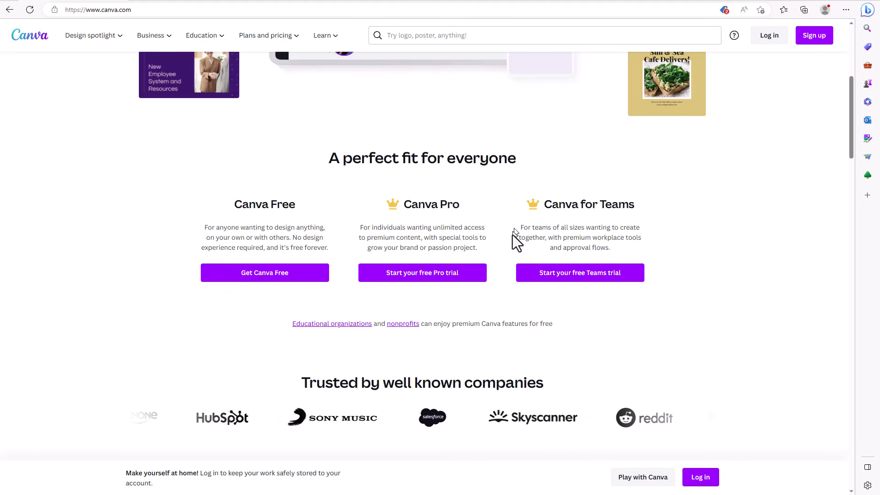
- View the free sign-up options on the Canva landing page and close them without choosing one
scroll(501, 246, up, 5)
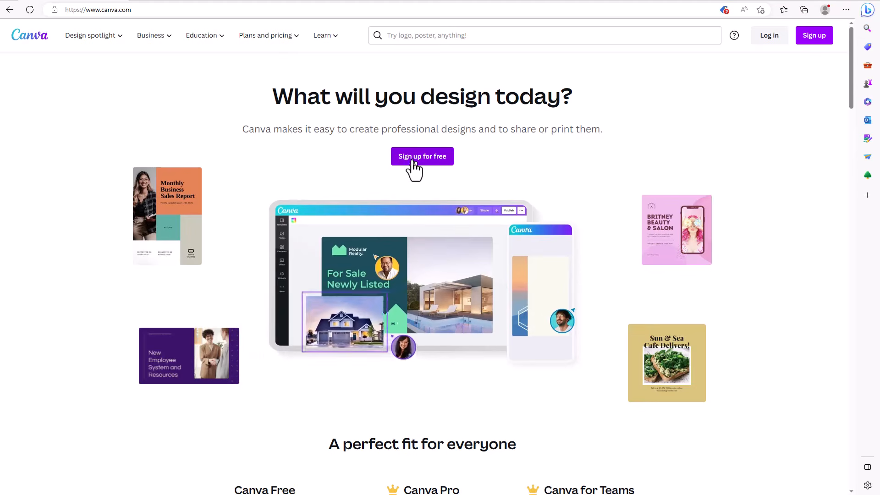
click(413, 158)
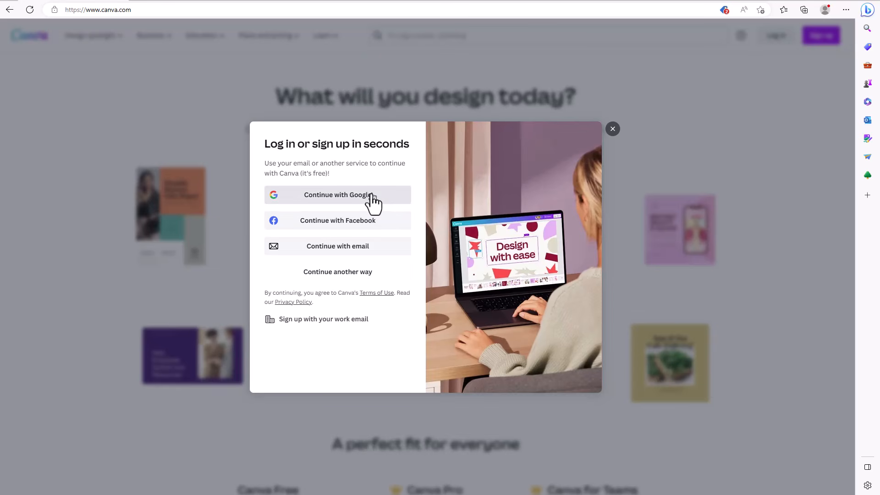
click(613, 130)
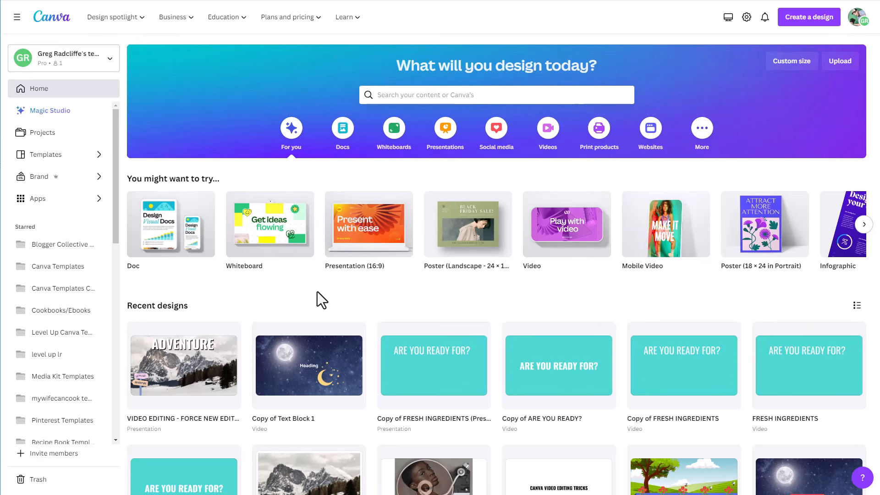
- Browse the Docs, Whiteboards, Presentations, Social media and Print products design categories, and return to the For you category
click(334, 145)
click(393, 146)
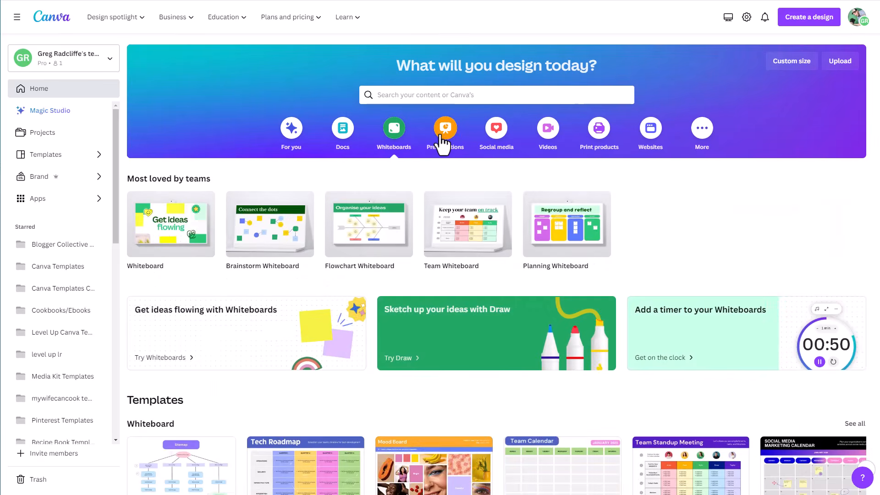
click(441, 142)
click(495, 137)
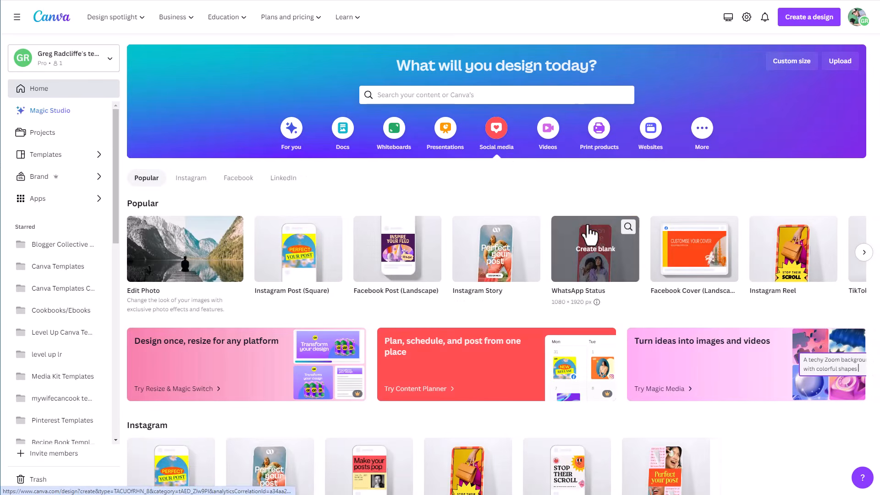
click(598, 130)
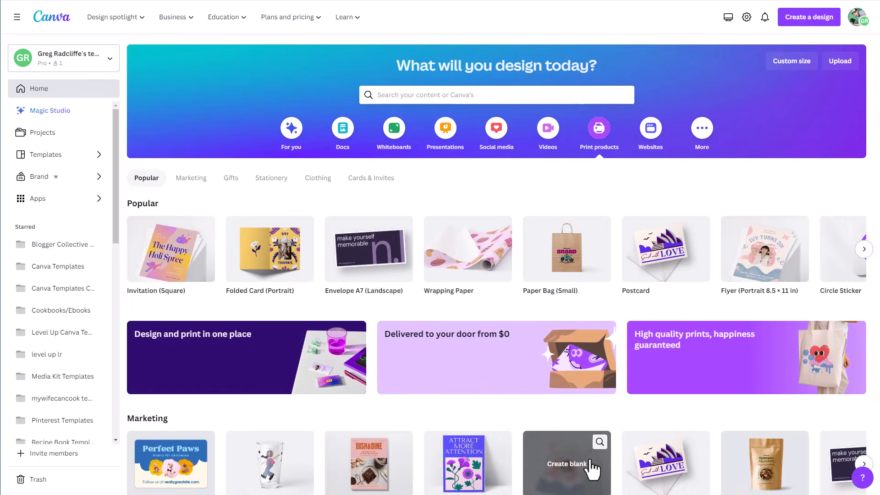
click(293, 135)
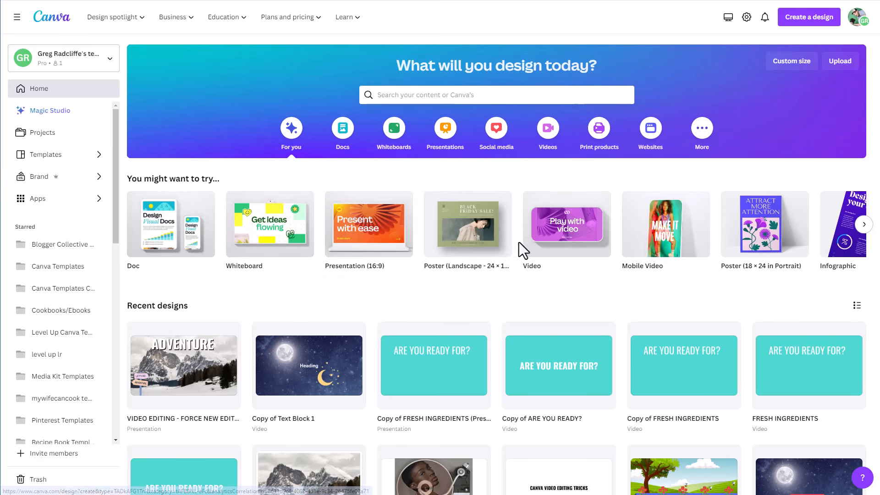
- Look at the width, height and unit options for a custom-size design, and close them without creating one
click(782, 69)
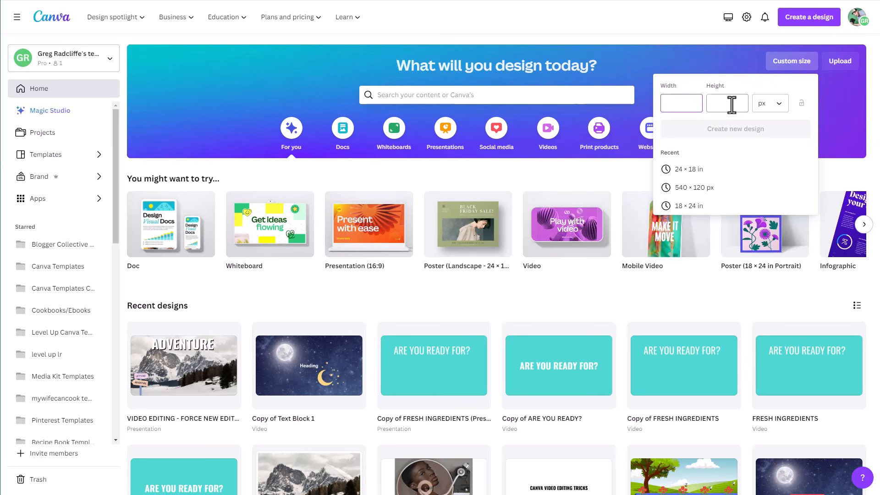
click(781, 111)
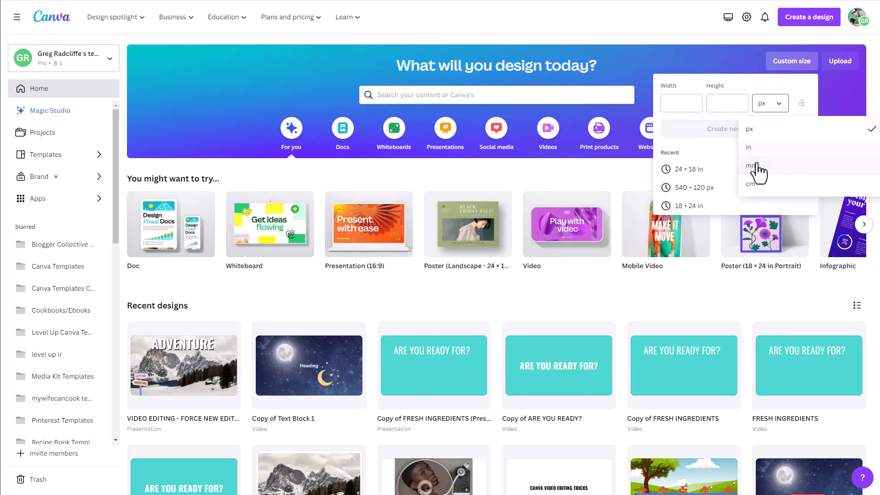
click(721, 156)
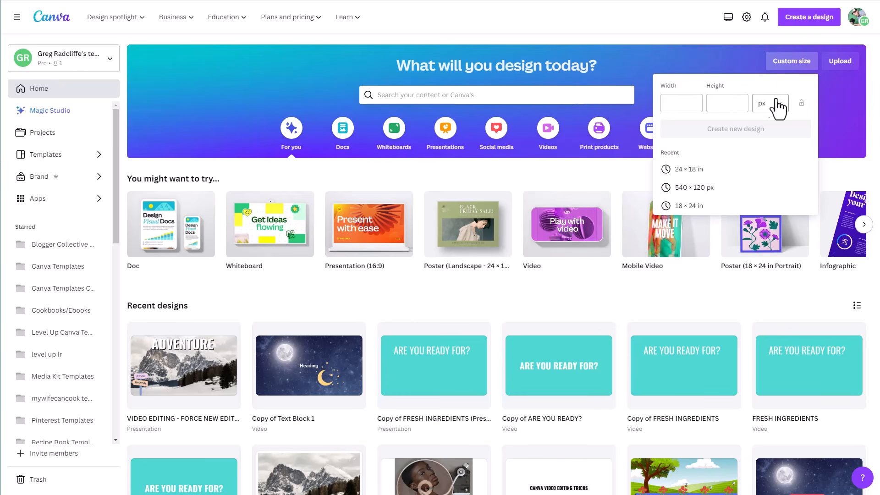
click(826, 117)
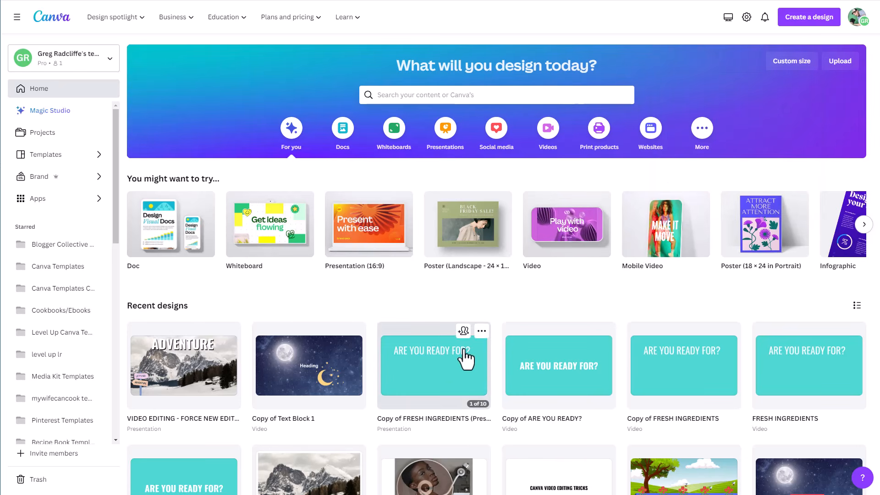
- Look through the recent designs on the home page and show the Social media design types
scroll(468, 357, down, 3)
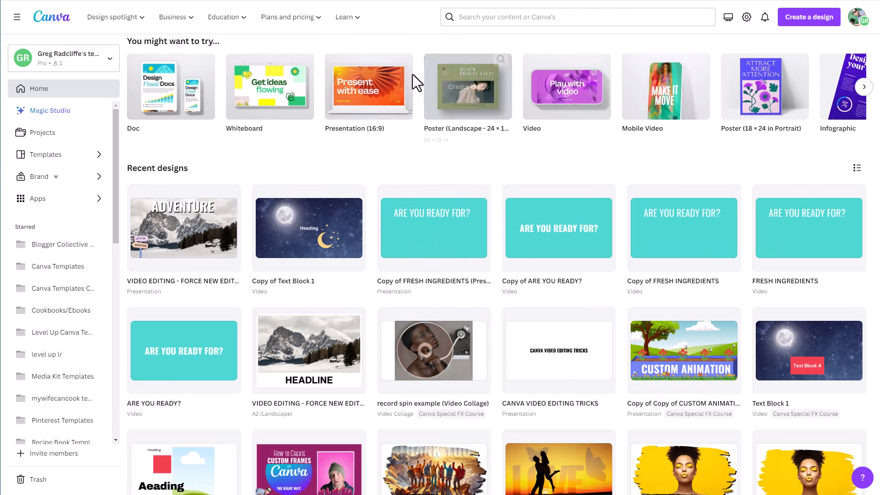
scroll(489, 138, up, 3)
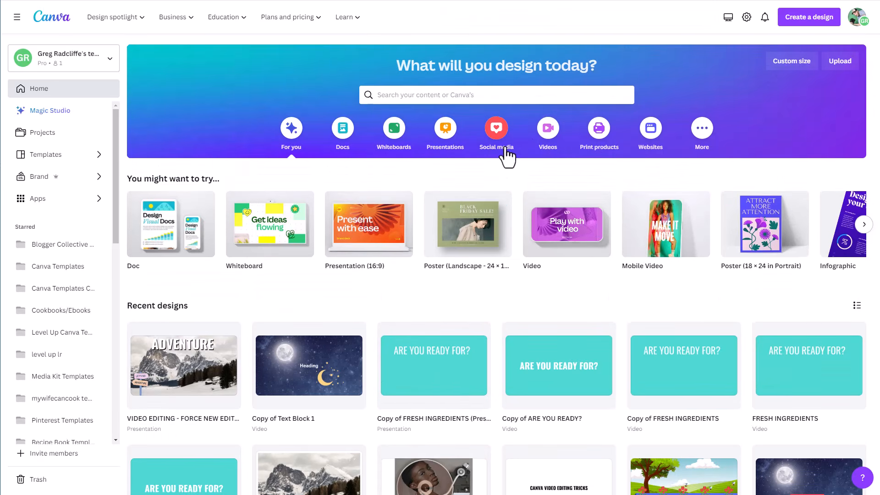
click(504, 147)
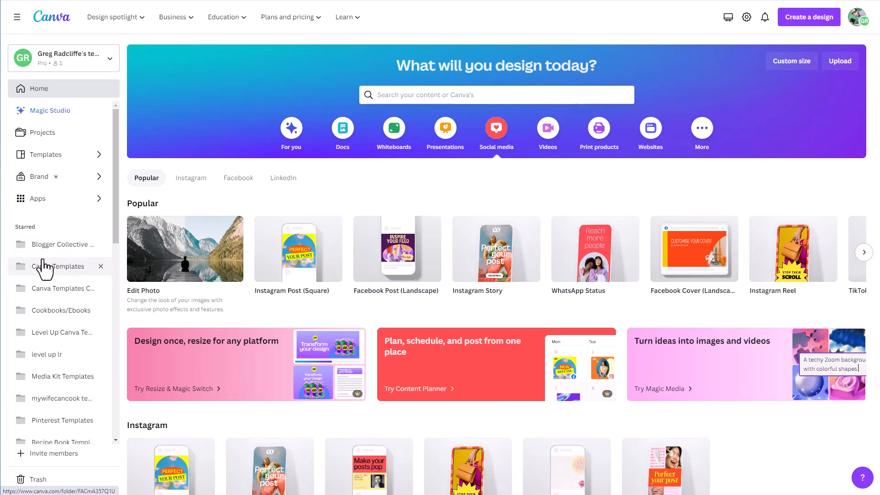
- View the project folders, look inside the "favorite lighting fx" folder, and return to the folder list
click(44, 138)
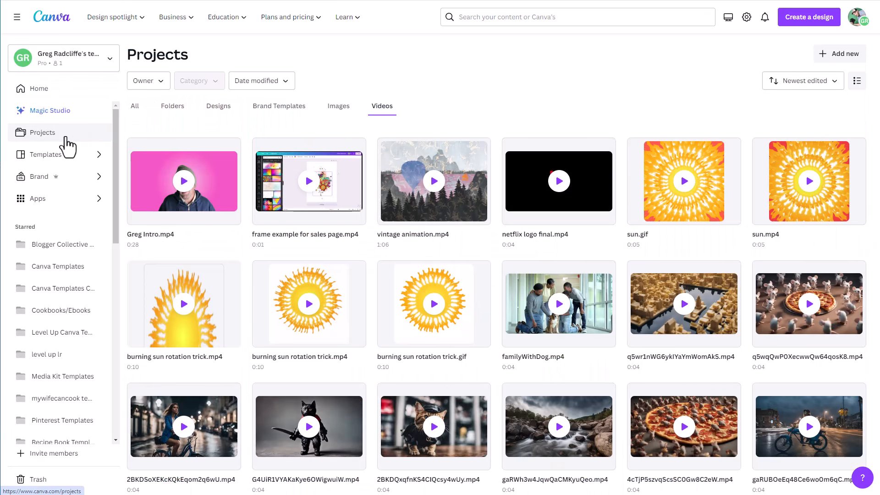
click(173, 111)
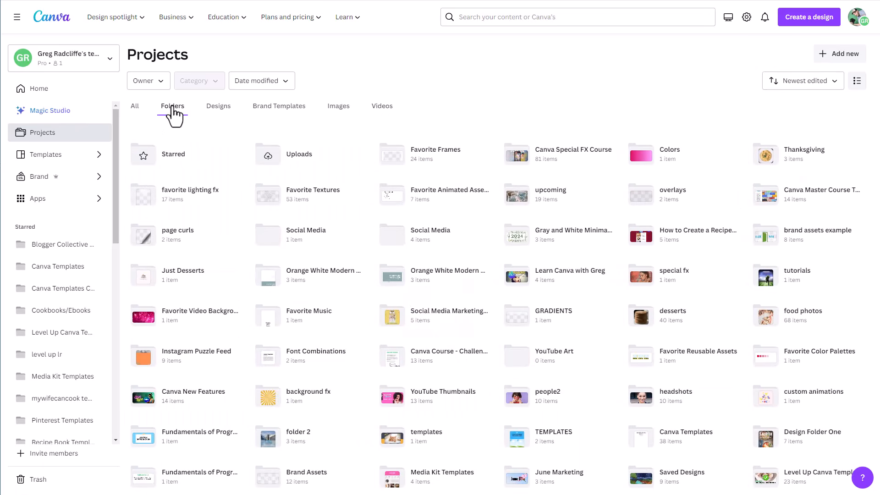
click(180, 192)
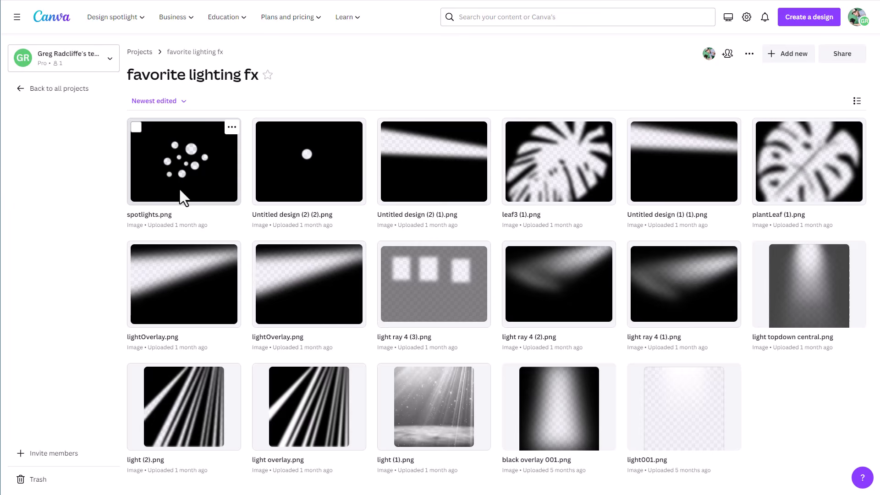
click(145, 59)
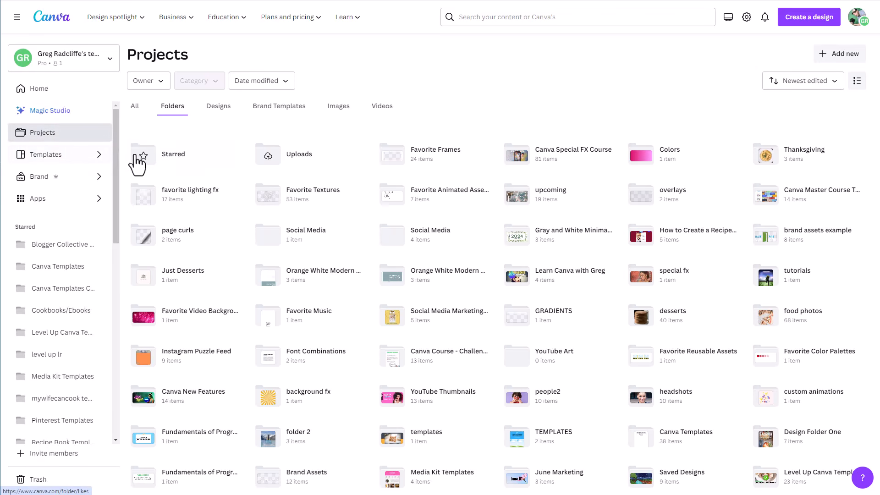
- Browse the Designs, Brand Templates, Images and Videos categories of the projects
click(219, 109)
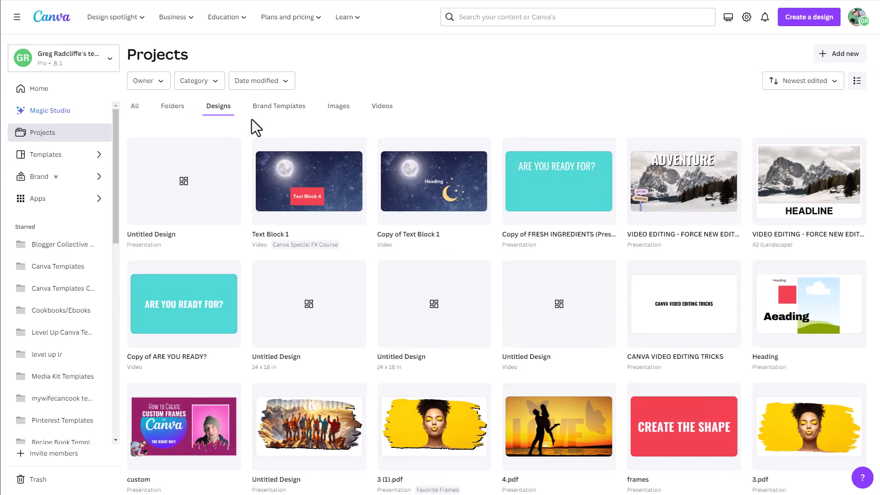
click(283, 112)
click(339, 112)
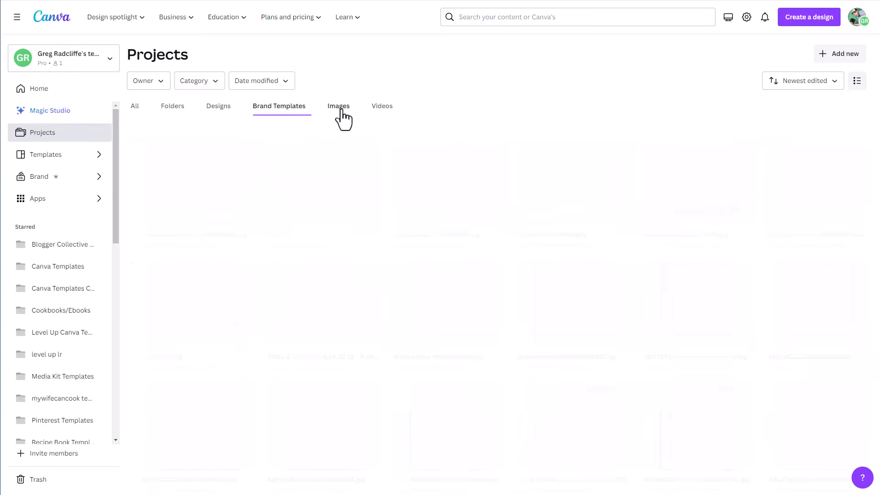
click(383, 114)
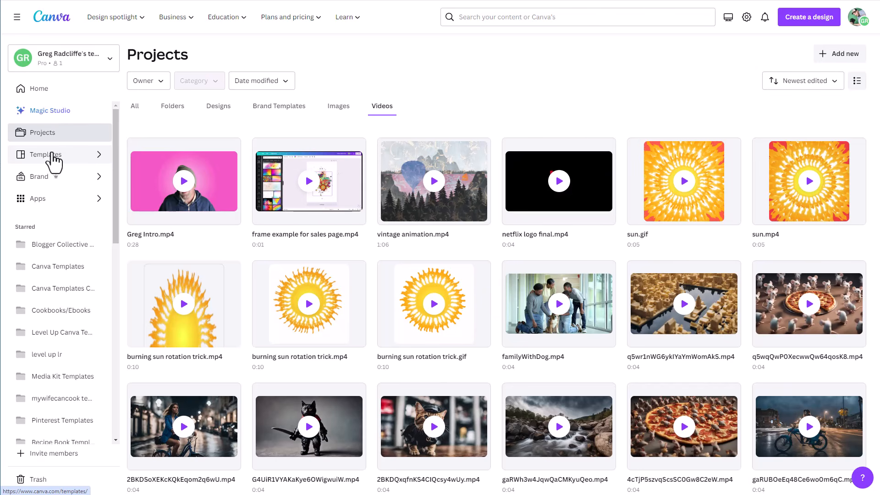
- View the Brand Kits page and return to the home page
click(71, 188)
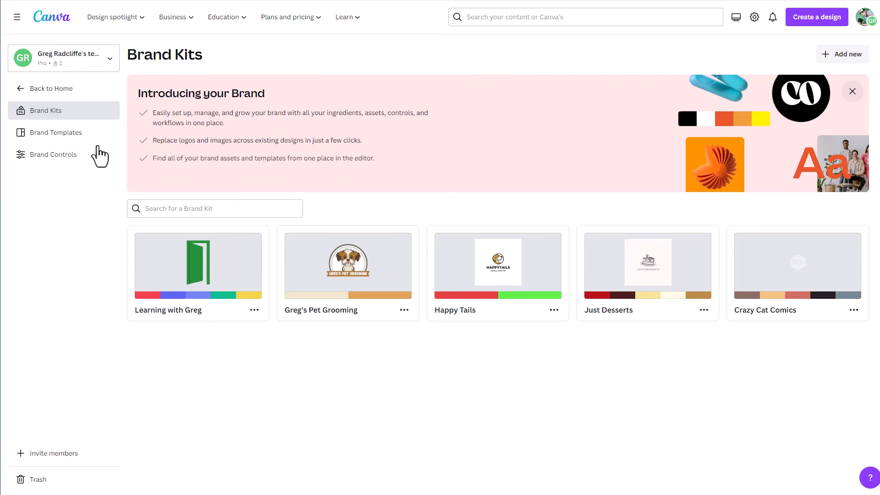
click(32, 94)
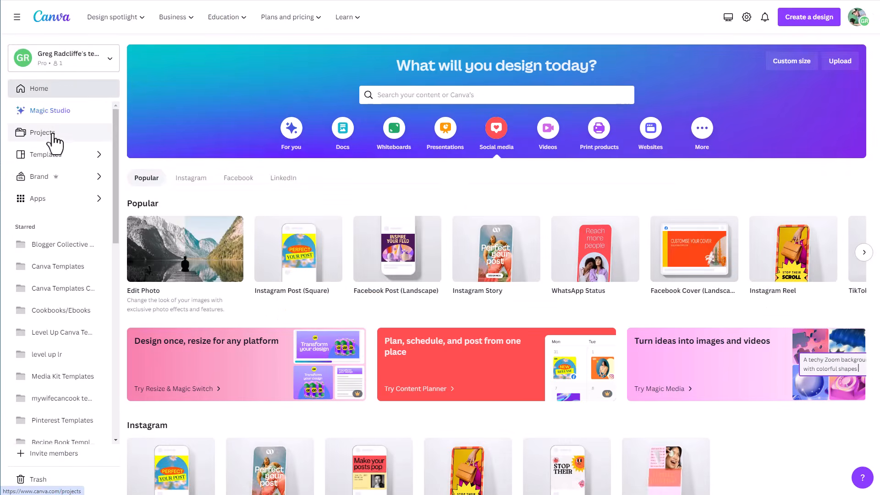
- Browse the AI-powered apps, view the details of D-ID AI Presenters, and close them
click(47, 200)
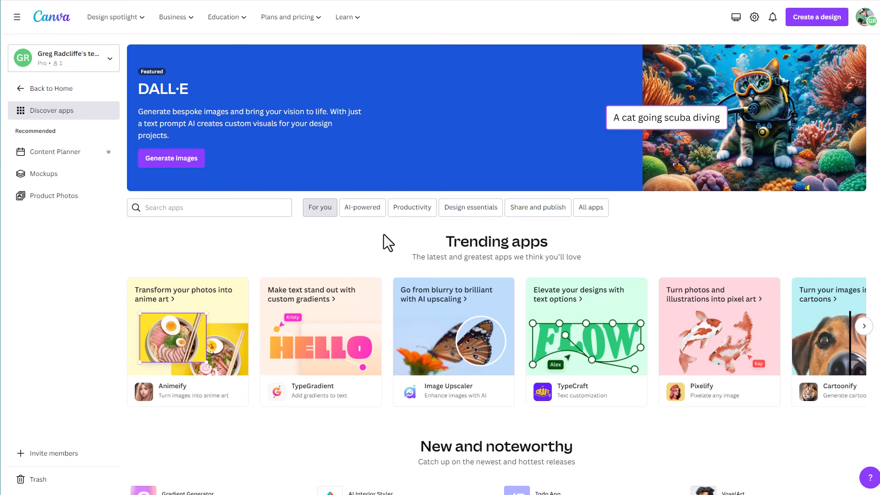
click(361, 219)
scroll(359, 225, down, 3)
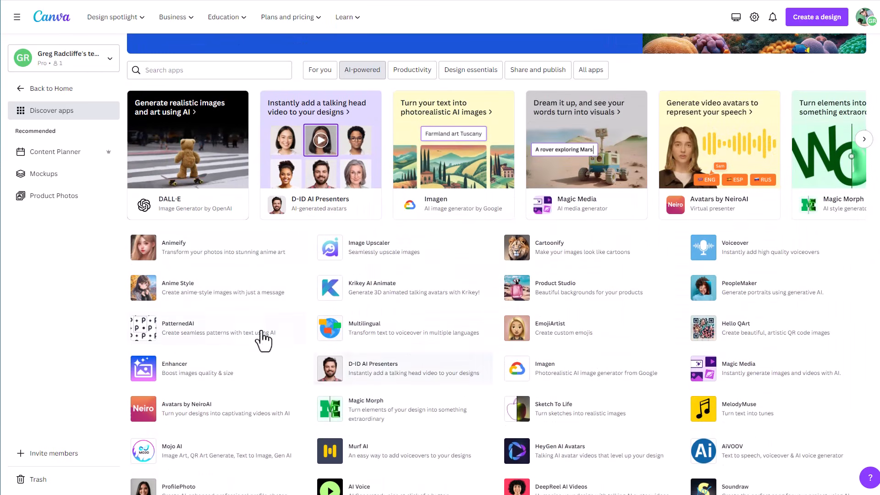
click(361, 371)
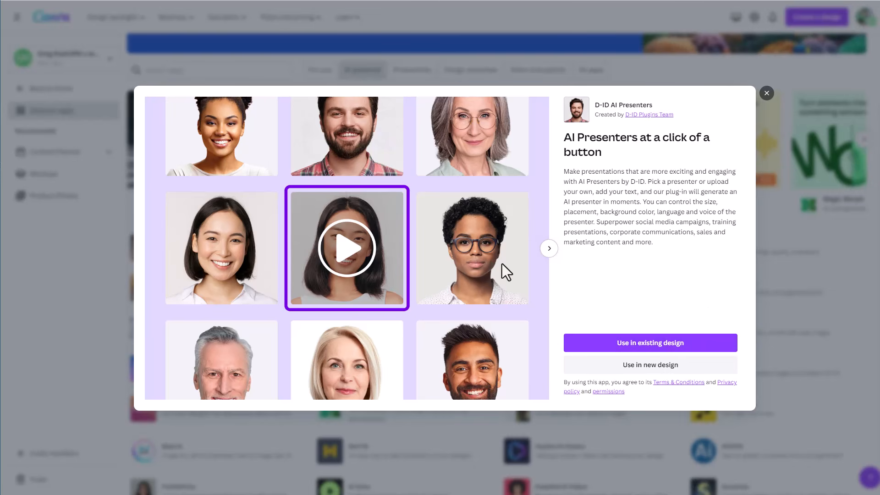
click(763, 95)
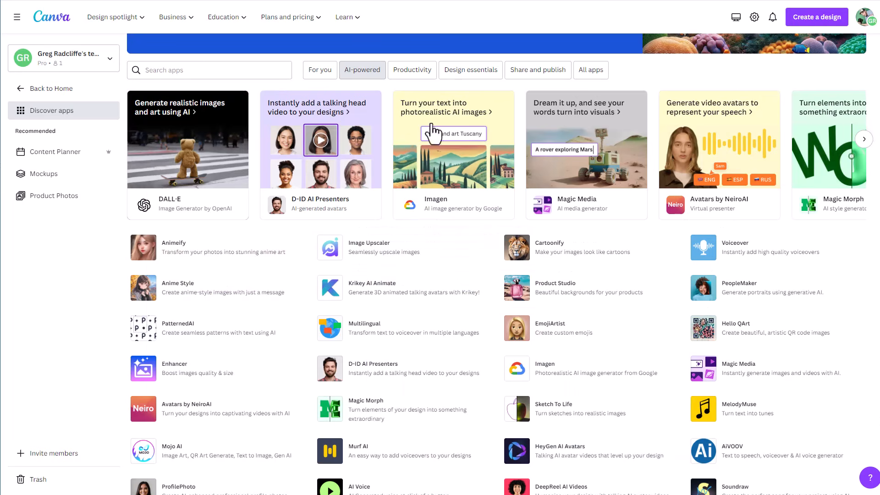
- Look through the Share and publish apps available for Canva designs
click(527, 71)
scroll(538, 342, down, 2)
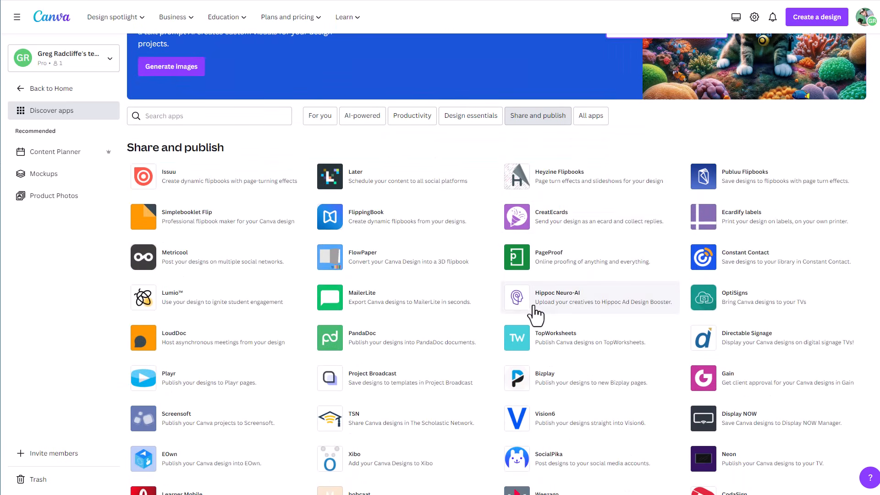
scroll(536, 337, down, 2)
scroll(534, 315, down, 3)
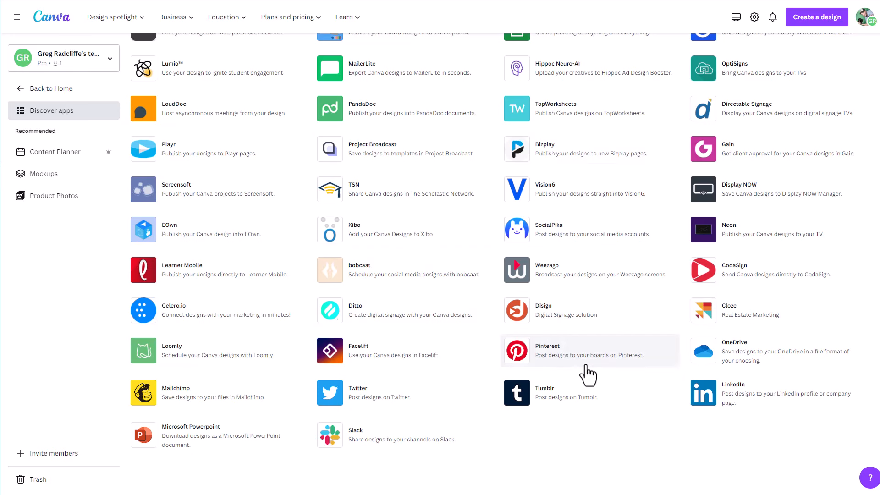
scroll(579, 371, up, 1)
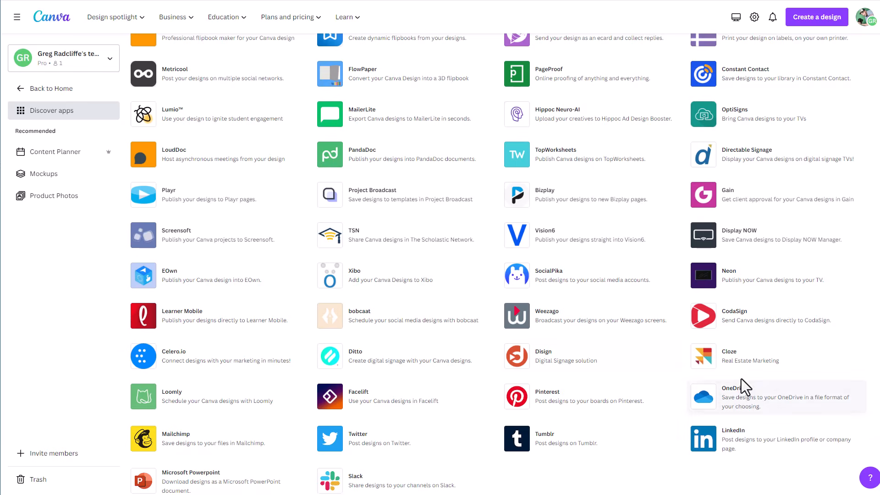
- Finish looking over the Share and publish apps and return to the home page
scroll(743, 379, up, 2)
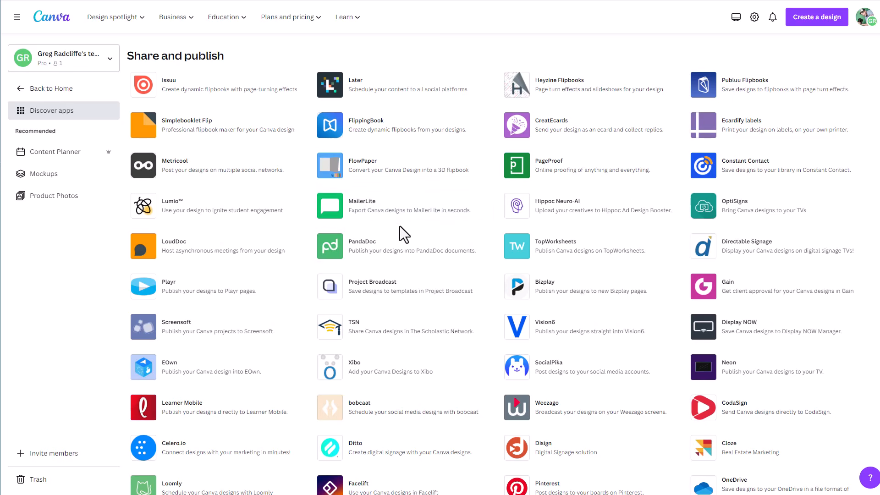
scroll(275, 220, up, 3)
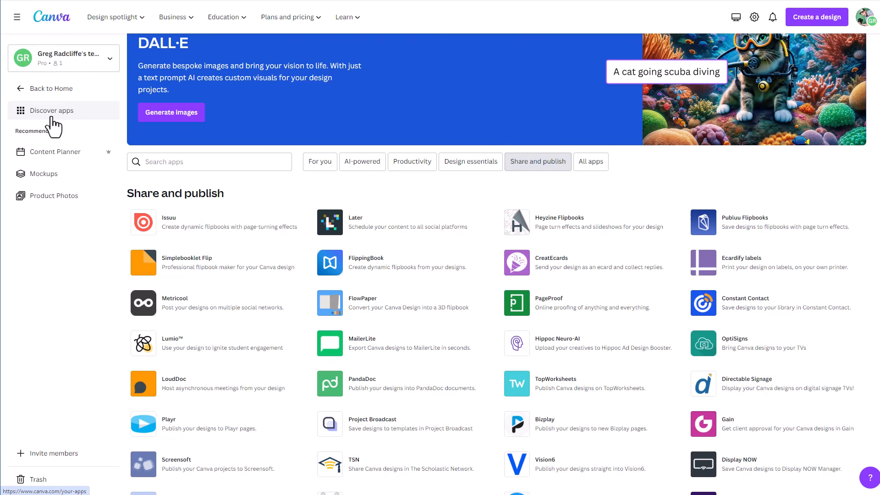
click(55, 89)
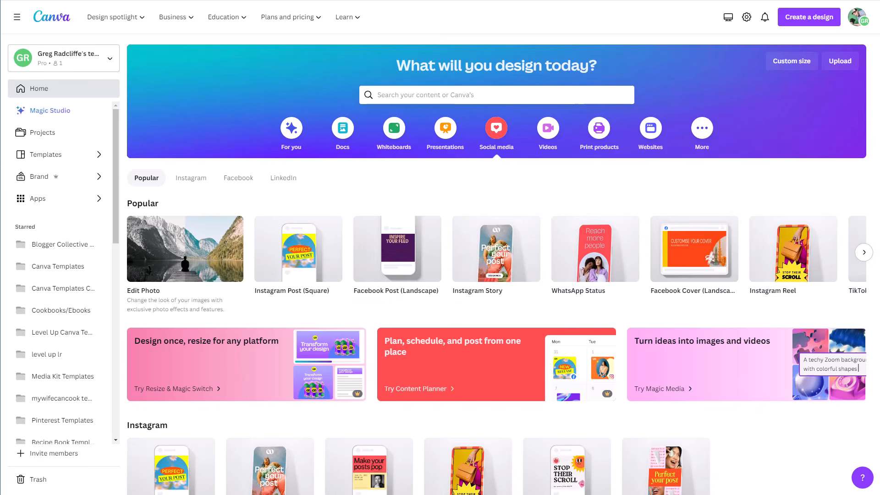
- Search the home page's templates for "promo poster for rock concert"
click(427, 98)
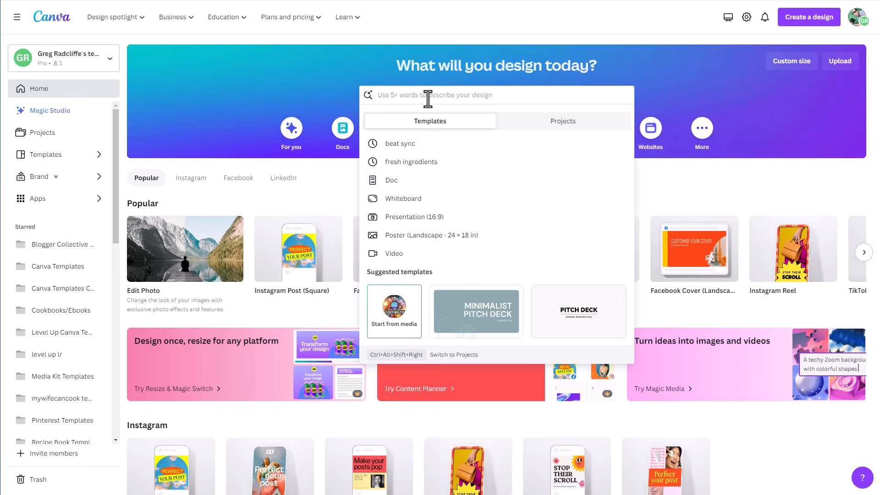
text(promo)
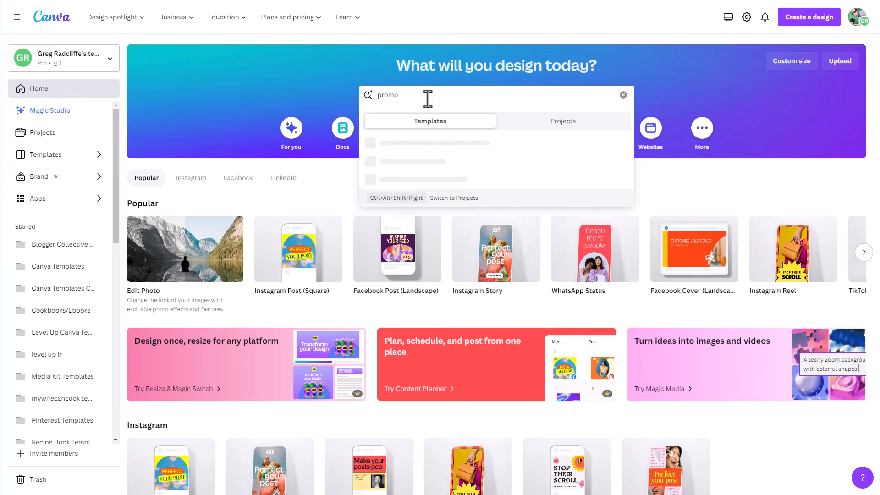
text( poster fo)
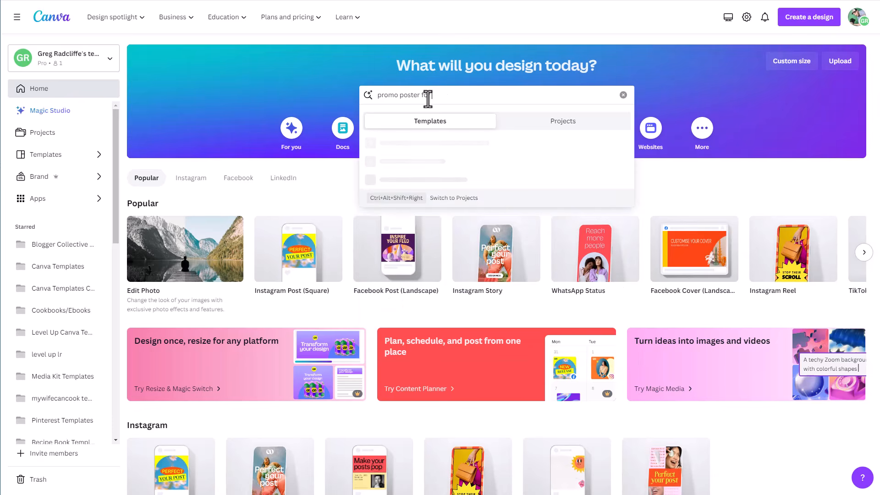
text(r rock concert)
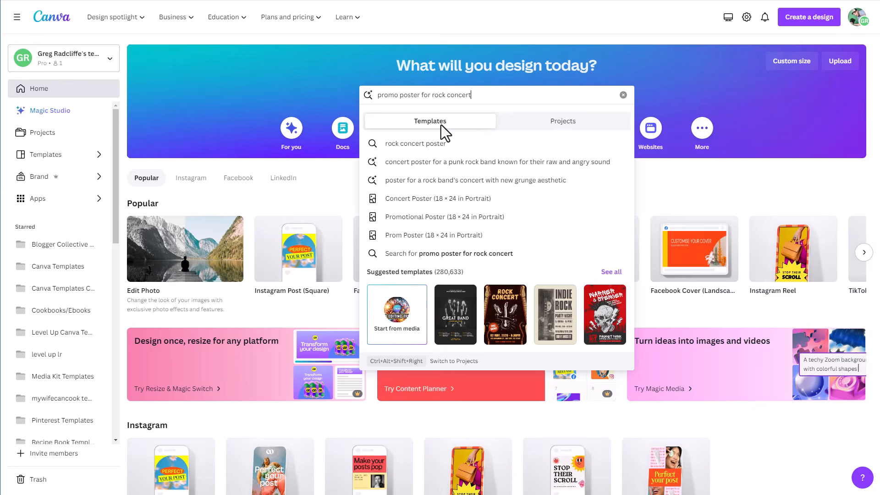
- Compare the Projects suggestions with the Templates suggestions for the rock concert poster, and clear the search
click(542, 126)
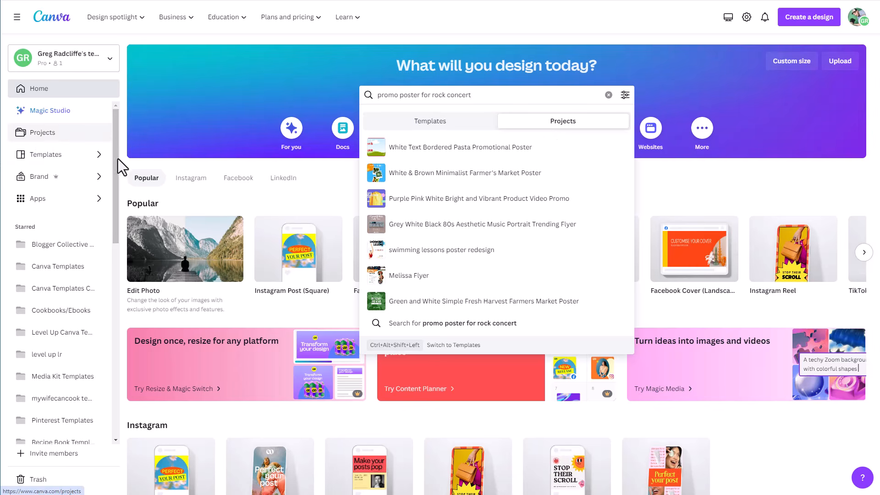
click(424, 123)
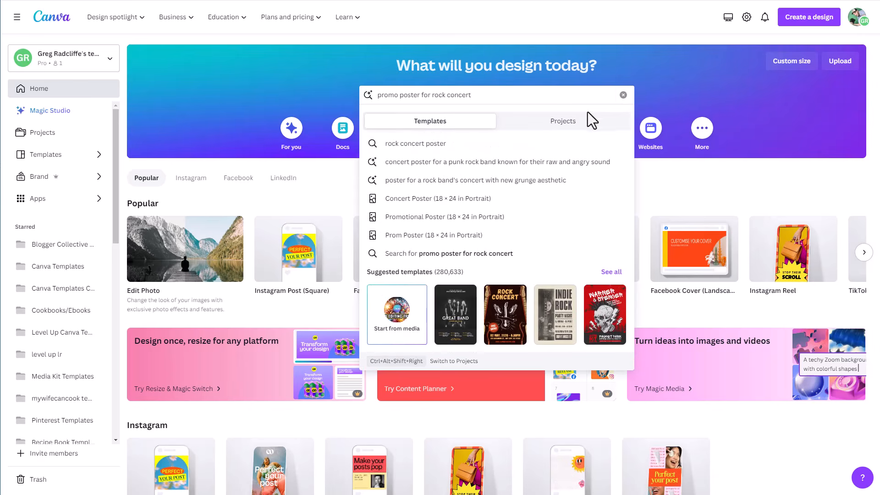
click(623, 95)
click(656, 92)
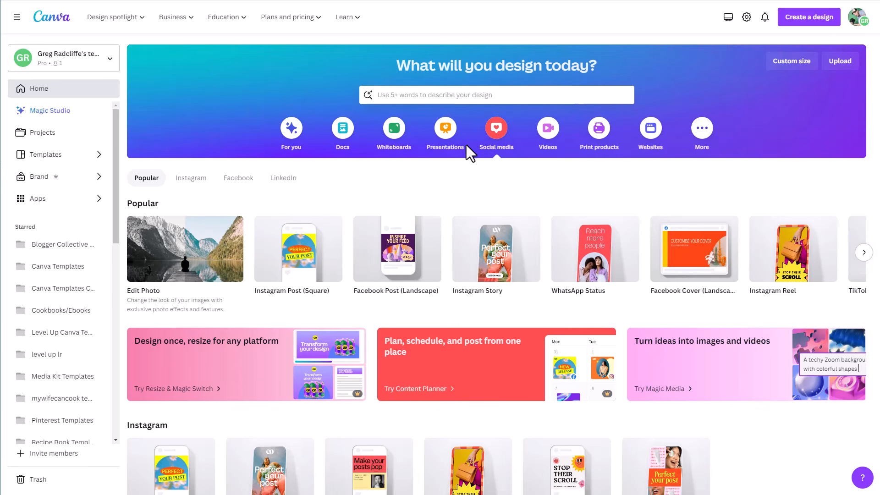
- Search the templates for "poster", look over the results, and create a blank poster
click(426, 95)
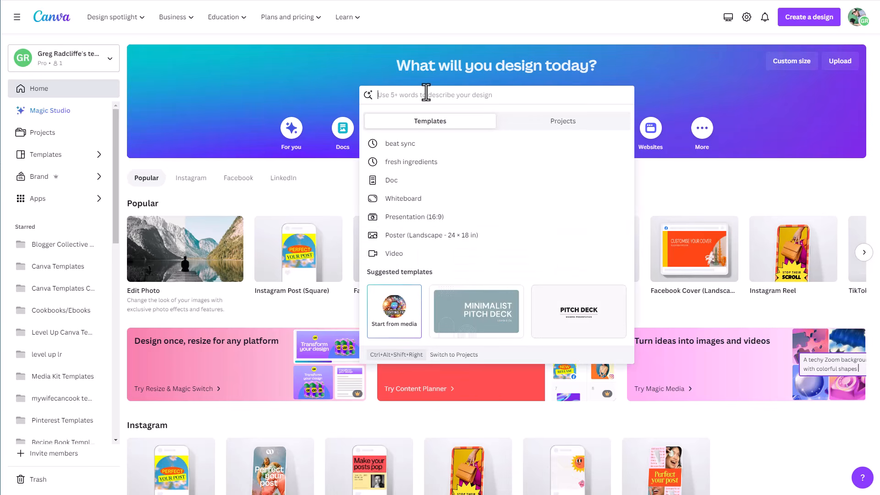
text(poster)
key(Return)
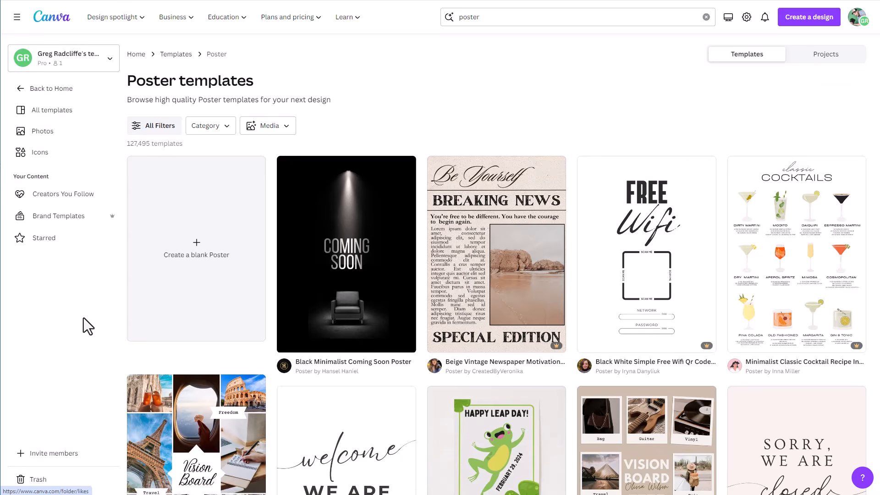
scroll(550, 364, down, 4)
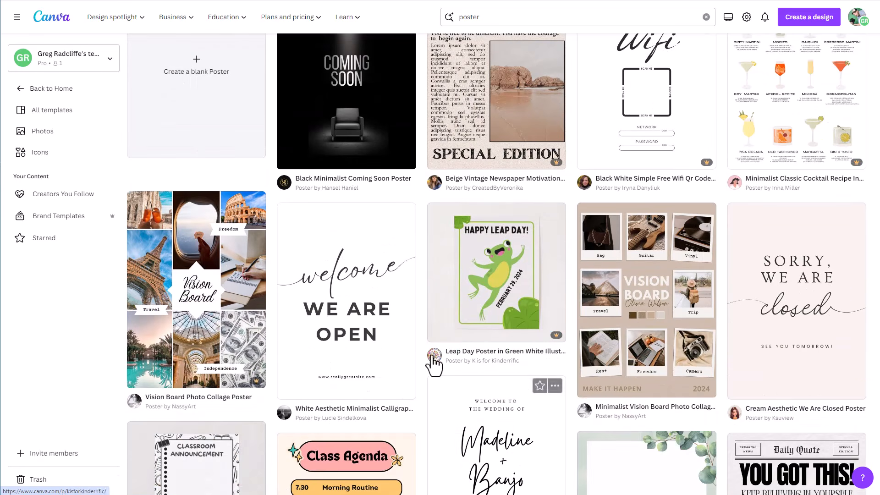
scroll(486, 364, up, 4)
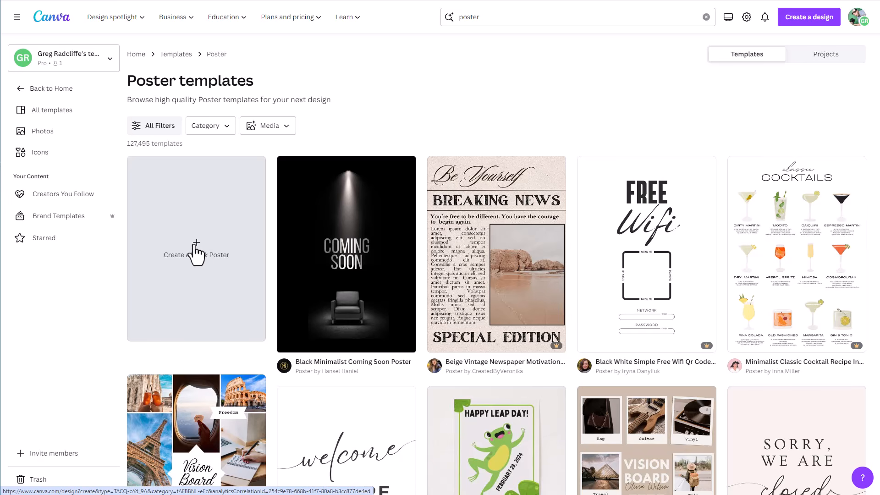
click(199, 252)
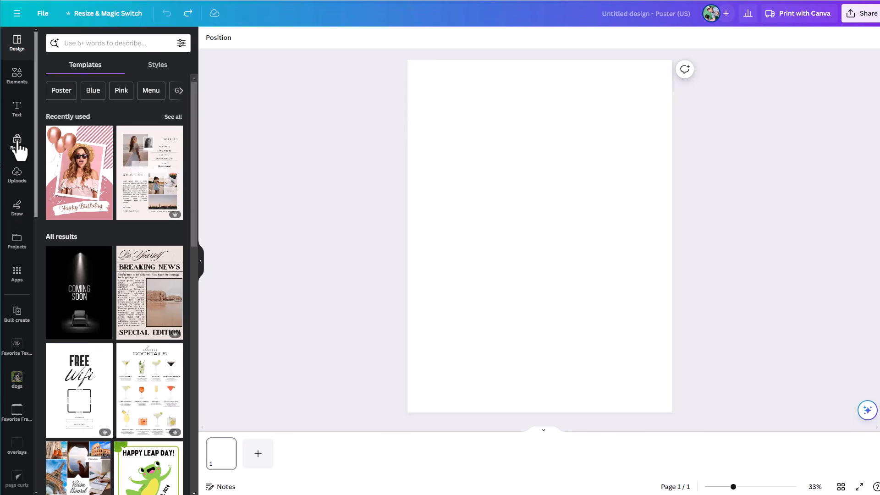
- View the recently used elements, and return to the design templates to search for "music concert"
click(16, 84)
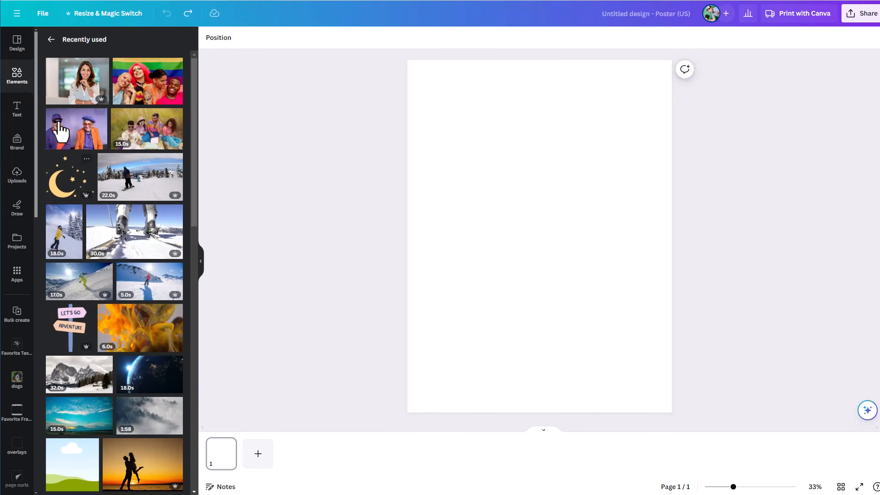
click(17, 45)
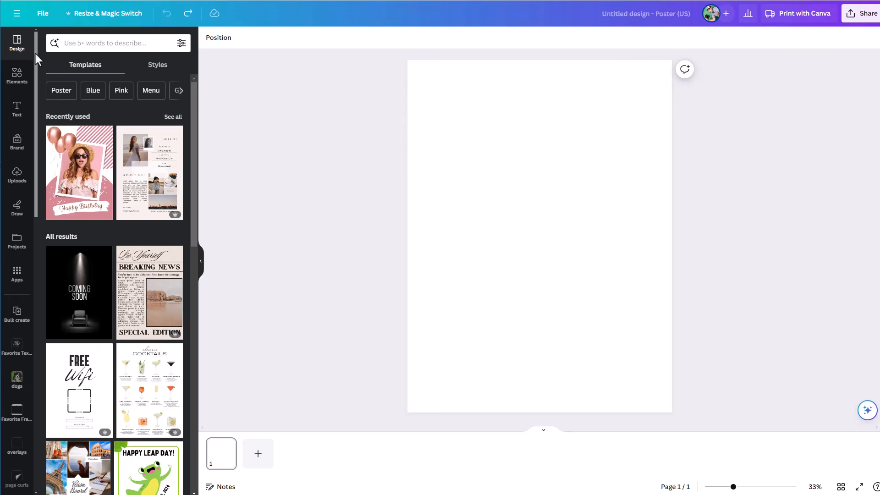
click(107, 45)
text(music o)
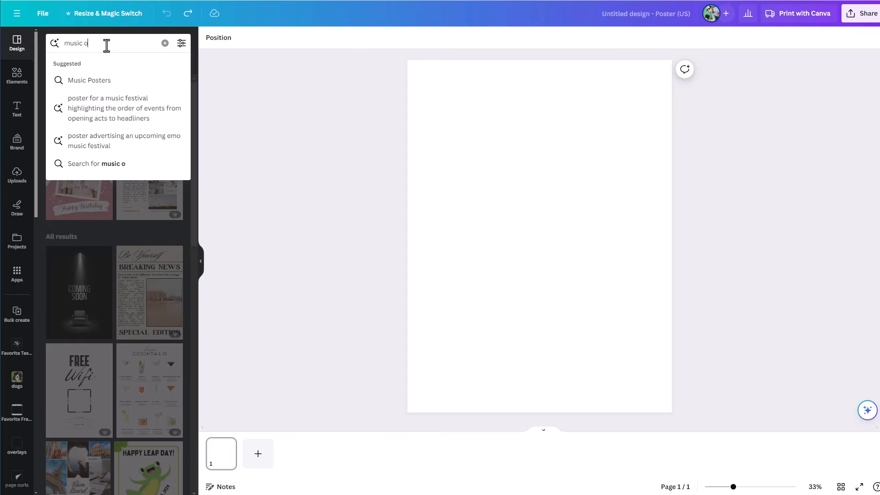
key(BackSpace)
text(concert)
key(Return)
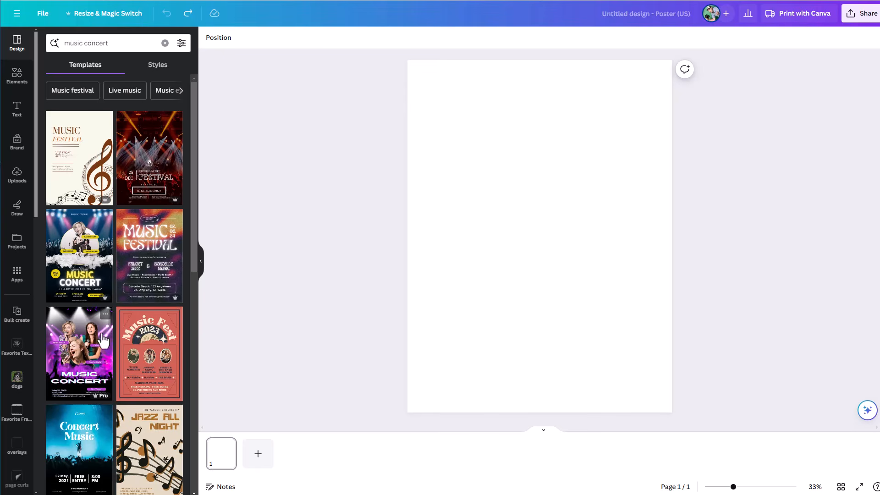
- Apply the Colorful Simple Illustrated Jazz Music Concert Poster template to the blank page
scroll(89, 232, down, 2)
scroll(121, 275, down, 8)
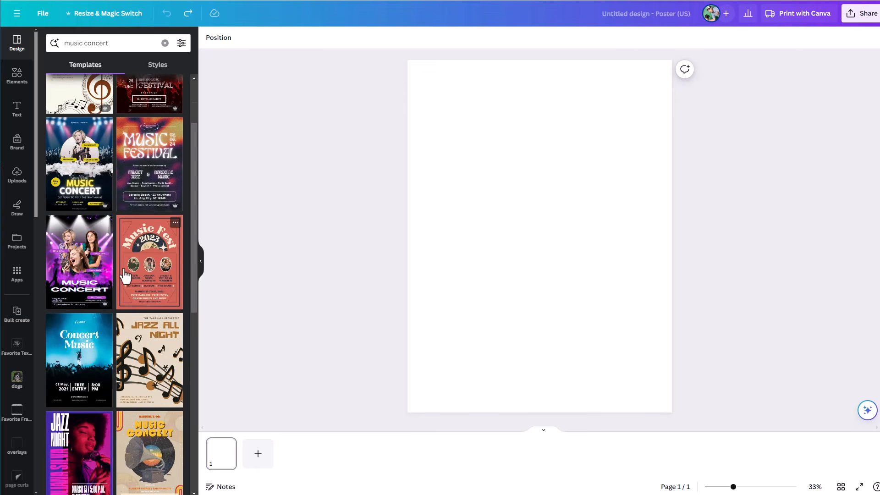
scroll(121, 300, down, 2)
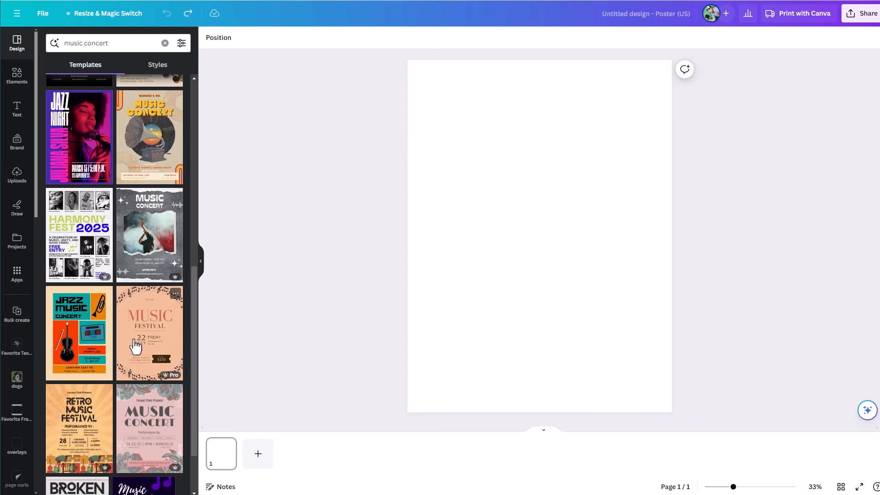
click(78, 339)
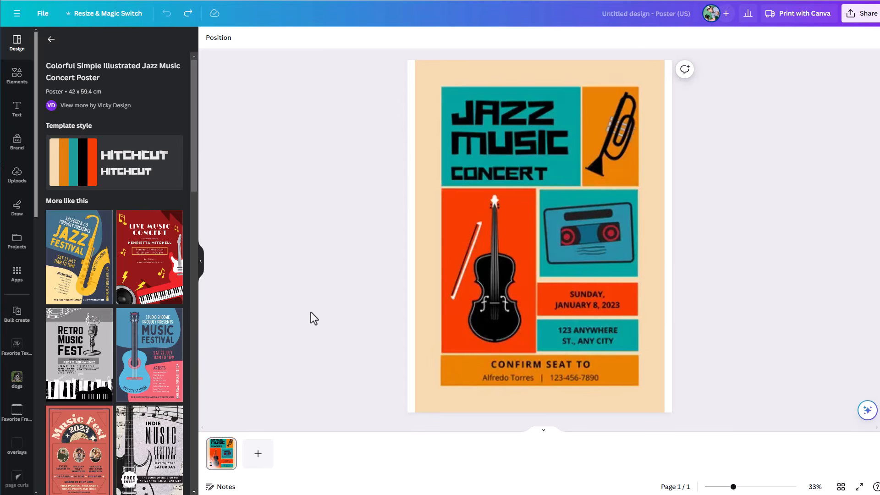
click(489, 335)
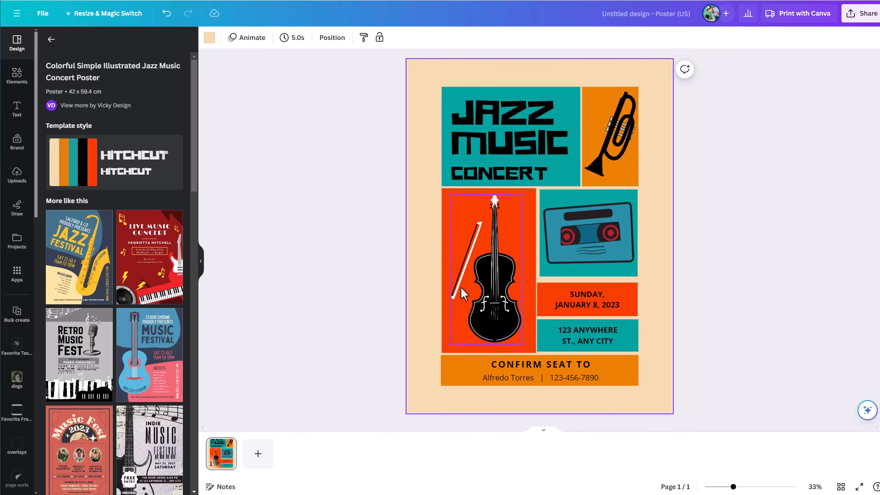
- Replace the page's design with the Blue Red Bold Modern Music Festival Event Poster template and browse more music concert templates
click(147, 348)
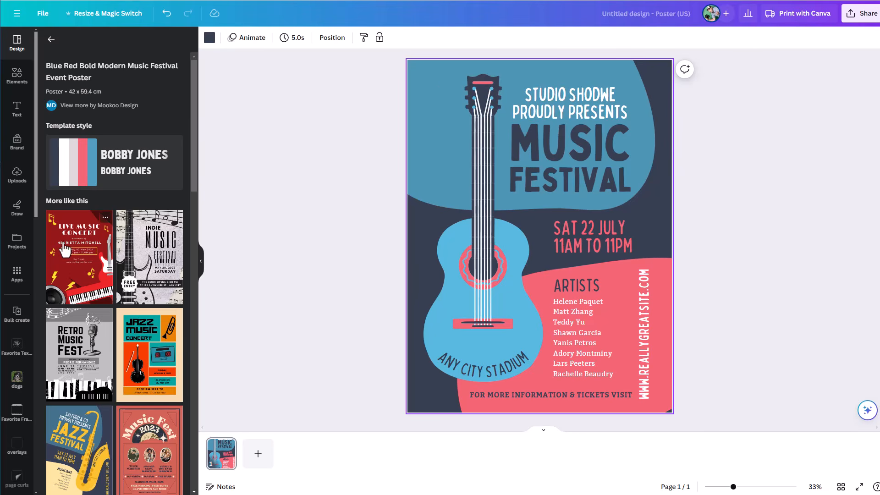
click(51, 44)
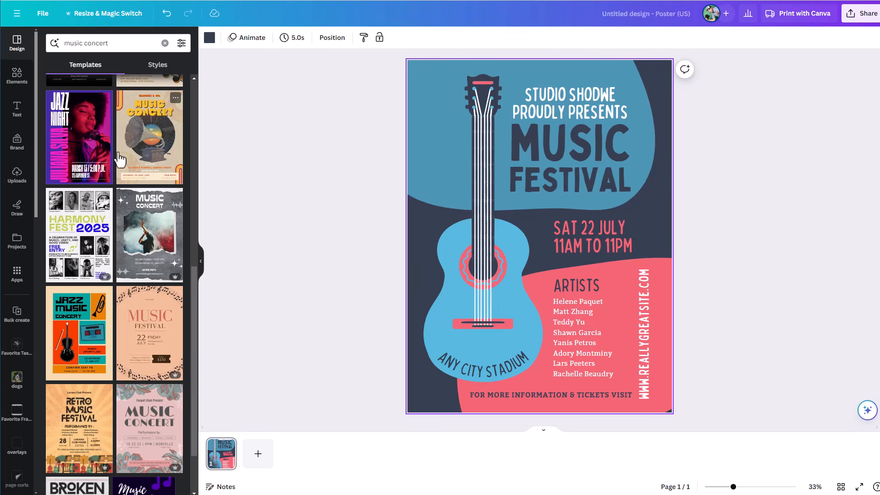
scroll(142, 269, down, 7)
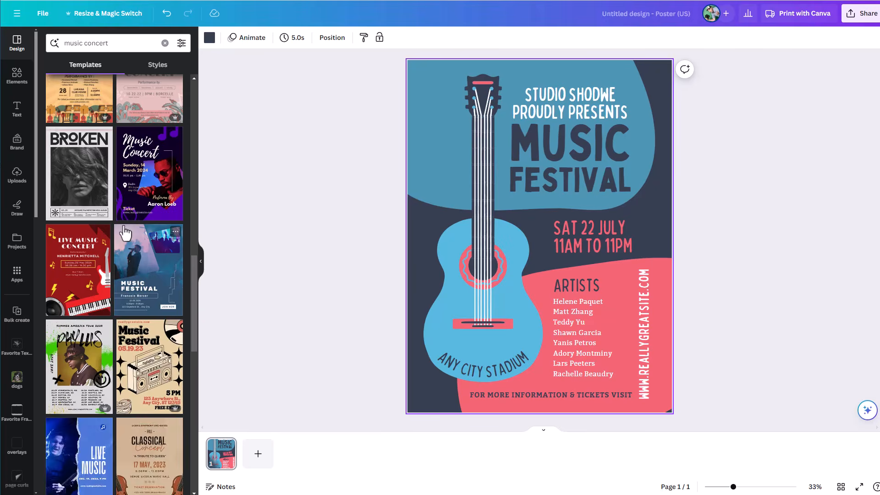
scroll(138, 207, up, 3)
- Search the templates for "piano concert" and apply the Black and White Piano Keys Concert Poster to the page
drag(116, 45, 47, 45)
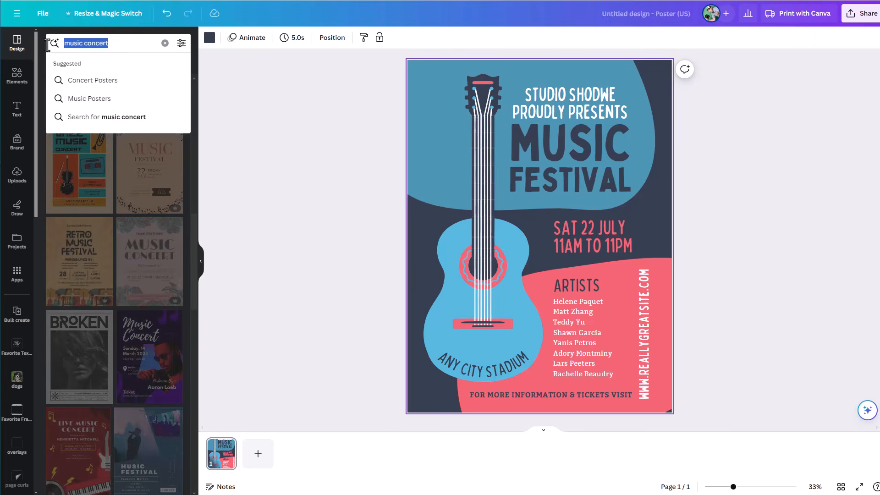
text(piano concert)
key(Return)
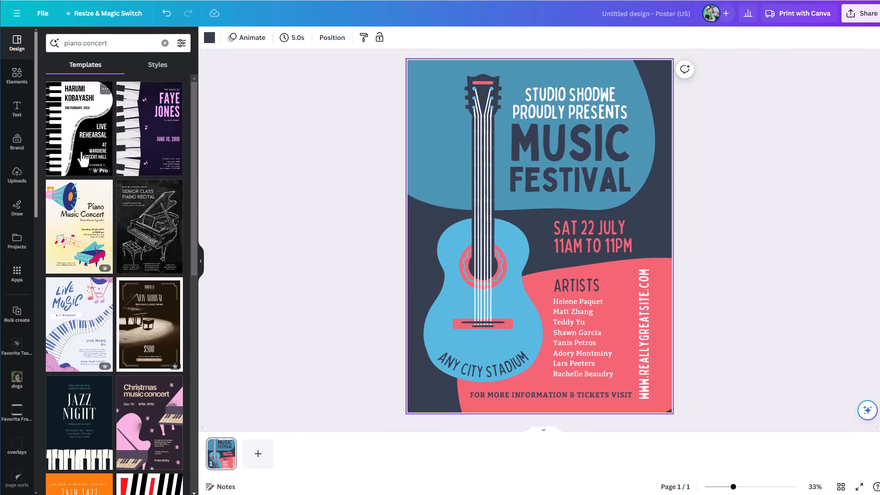
click(86, 130)
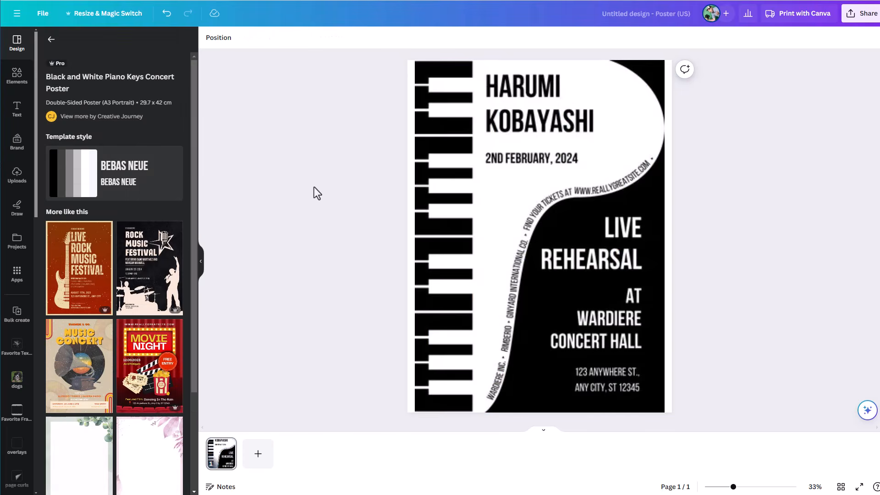
click(52, 40)
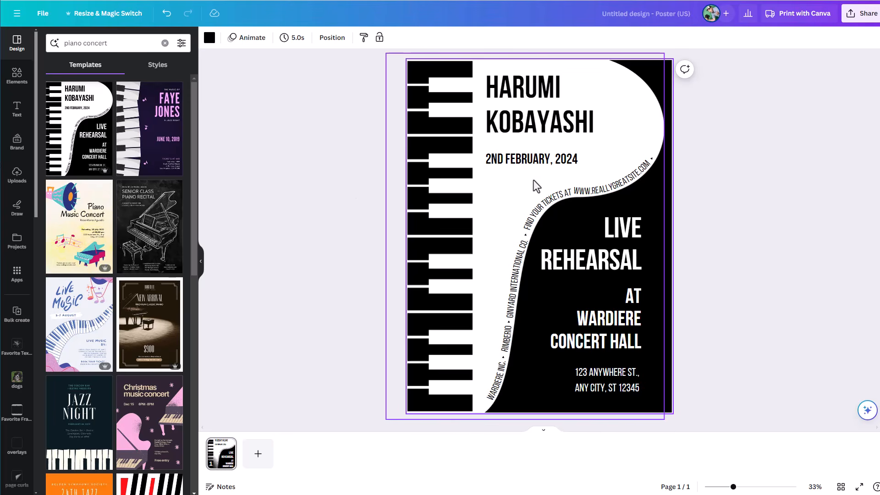
- Add a second page, apply the Dark Blue and White Piano Jazz Poster template to it, and return to the piano concert templates
click(258, 456)
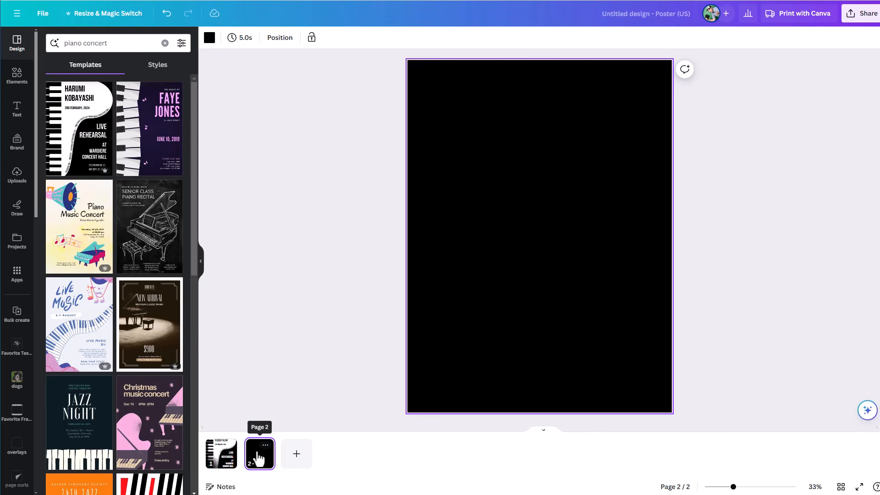
scroll(98, 311, down, 3)
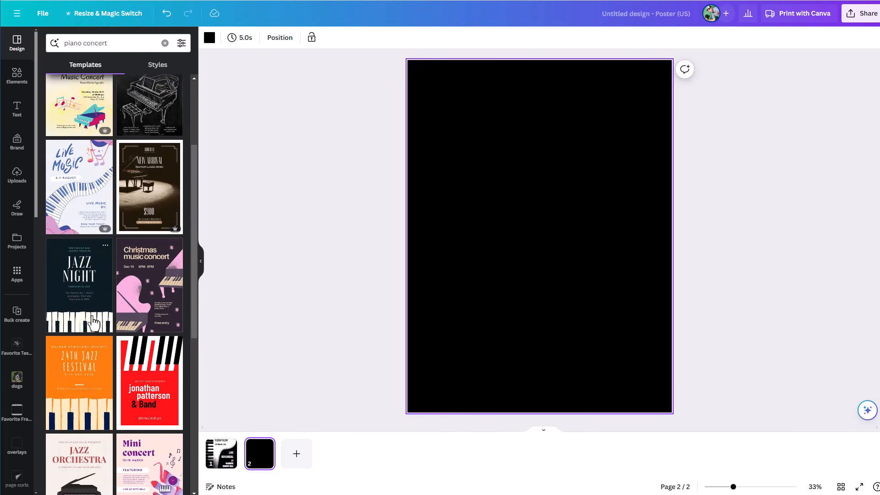
click(77, 300)
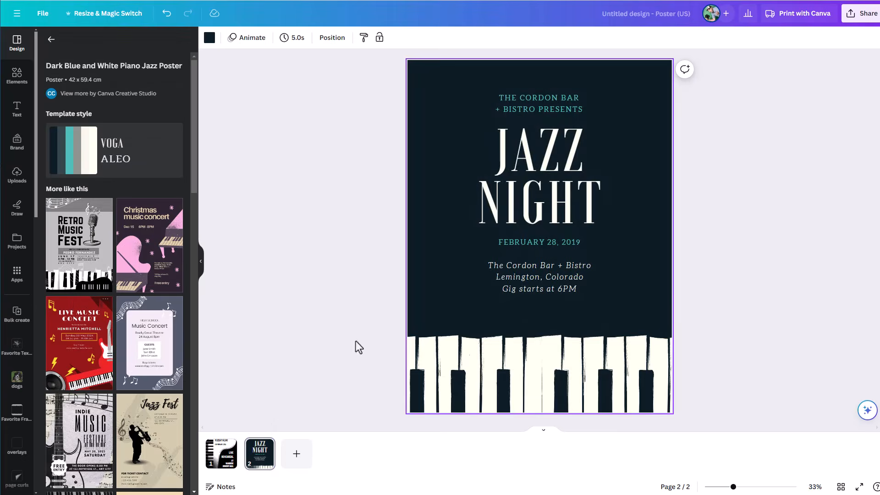
click(51, 39)
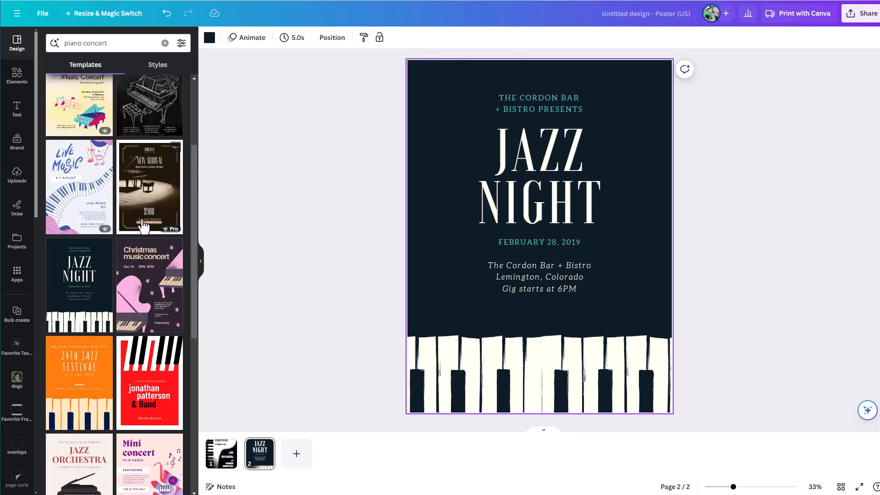
scroll(133, 294, down, 2)
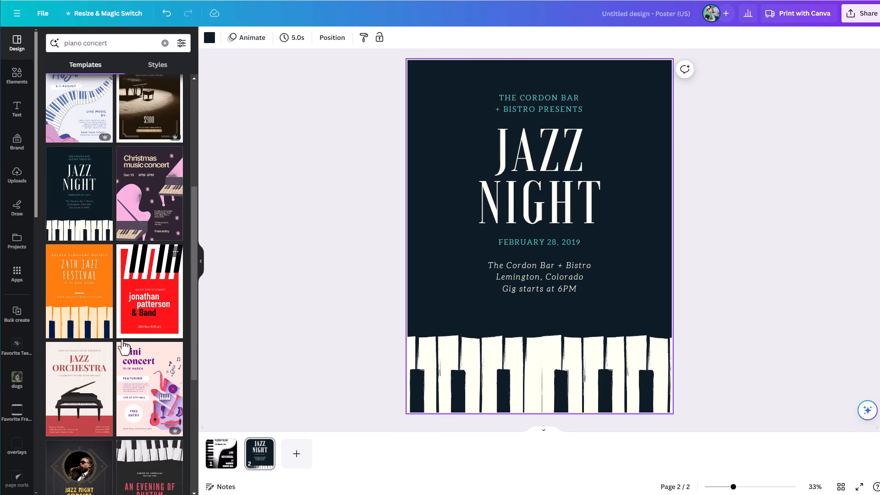
- Replace the JAZZ NIGHT heading on page 2 with the performer's possessive first name above "CONCERT", and widen the text box to fit
scroll(128, 382, up, 3)
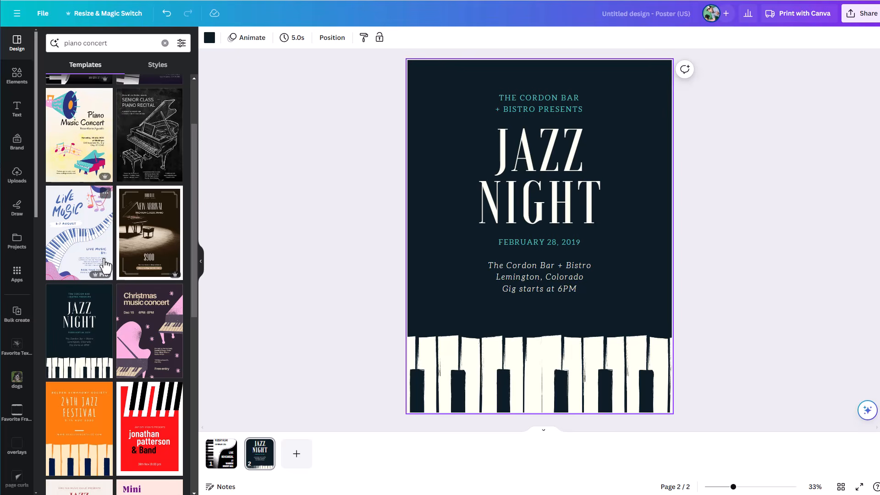
scroll(105, 265, up, 2)
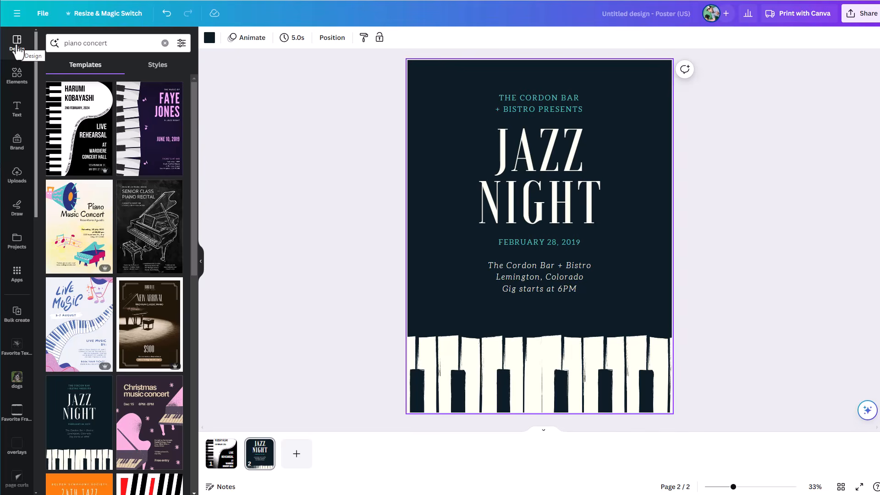
click(521, 197)
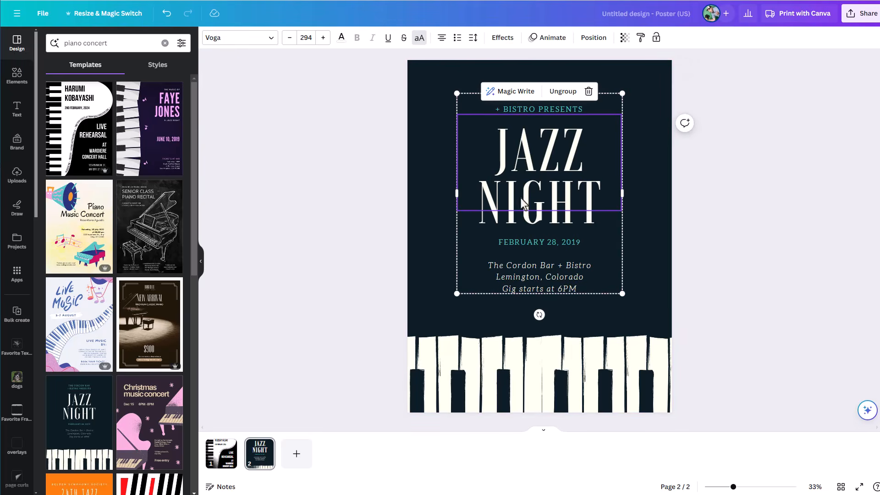
double_click(528, 211)
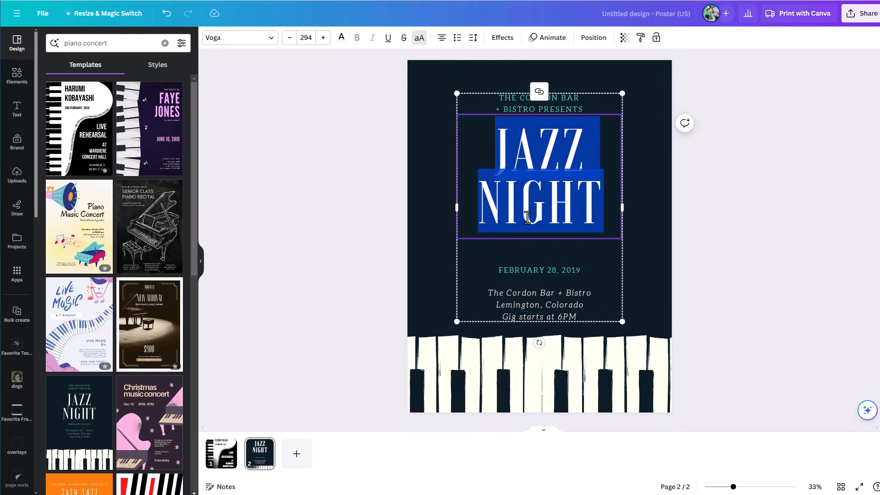
text(GRE'GS)
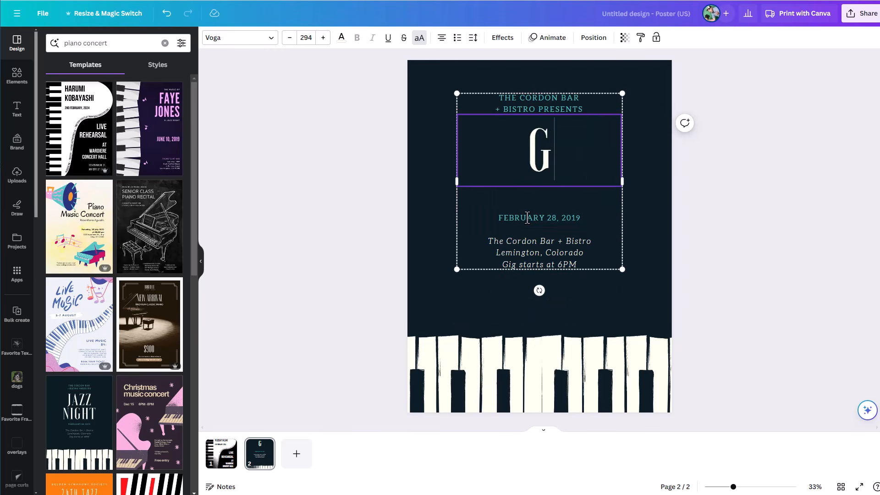
key(BackSpace)
key(BackSpace)
key(BackSpace)
text(GS)
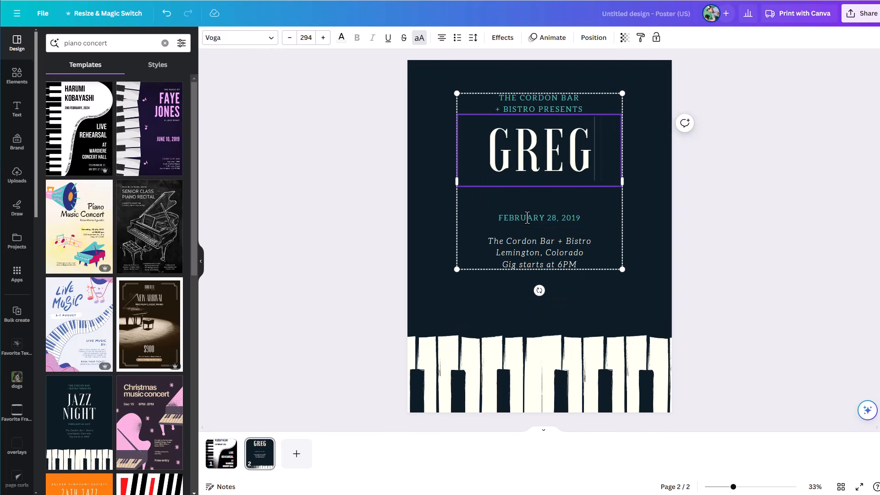
key(BackSpace)
text('S)
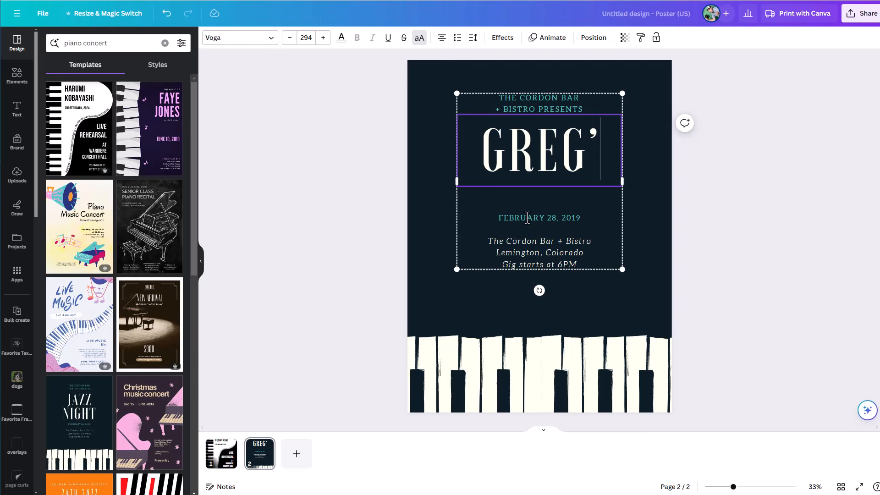
key(Return)
text(CON)
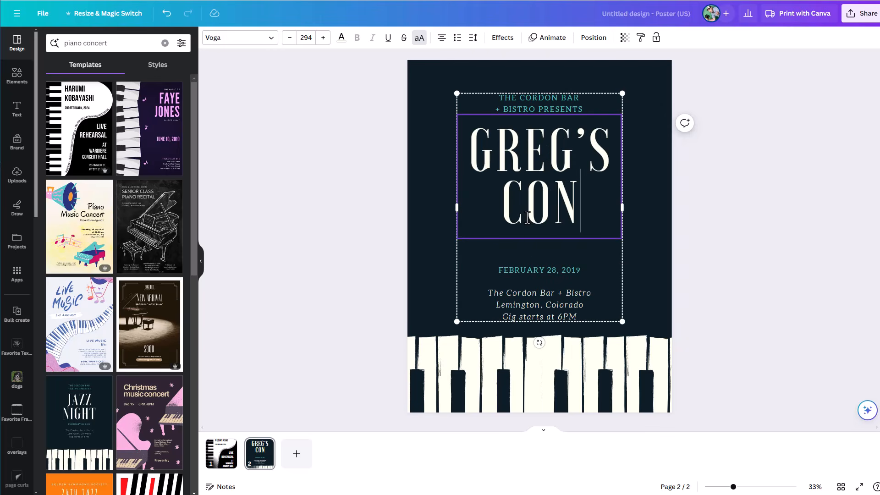
text(CERT)
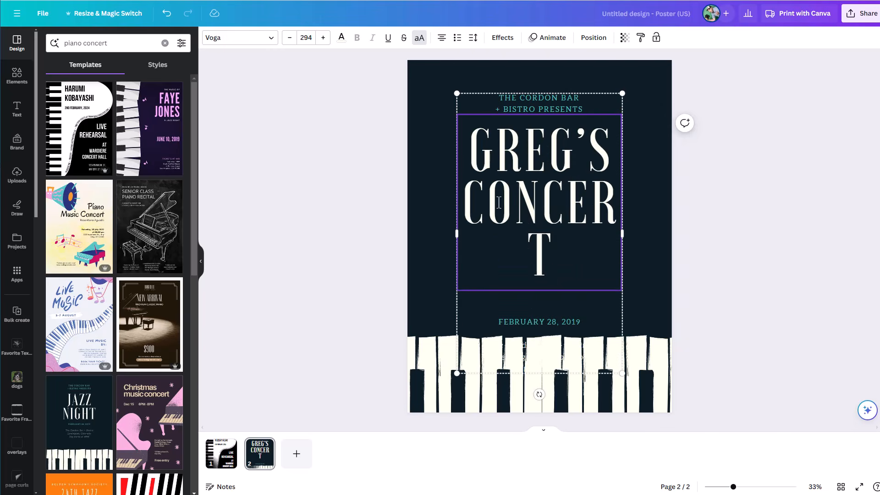
drag(622, 233, 635, 236)
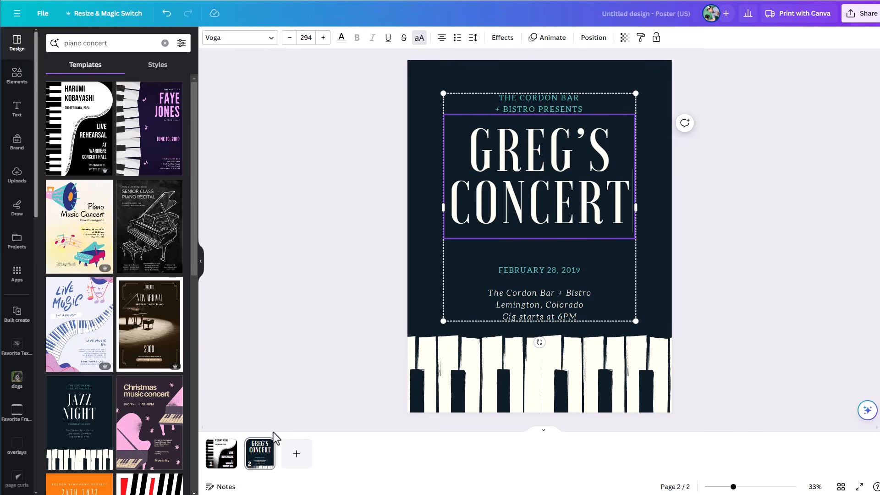
- Add a third page and look through the element categories, including the full Graphics collection
click(296, 454)
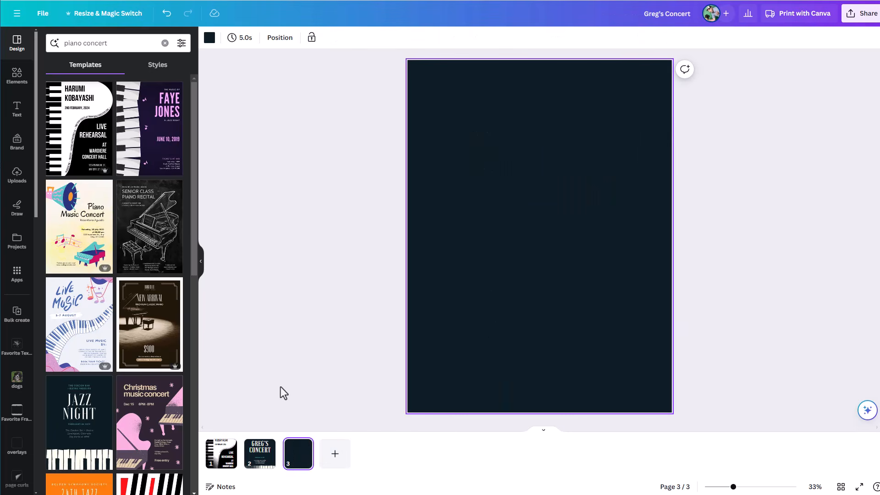
click(18, 80)
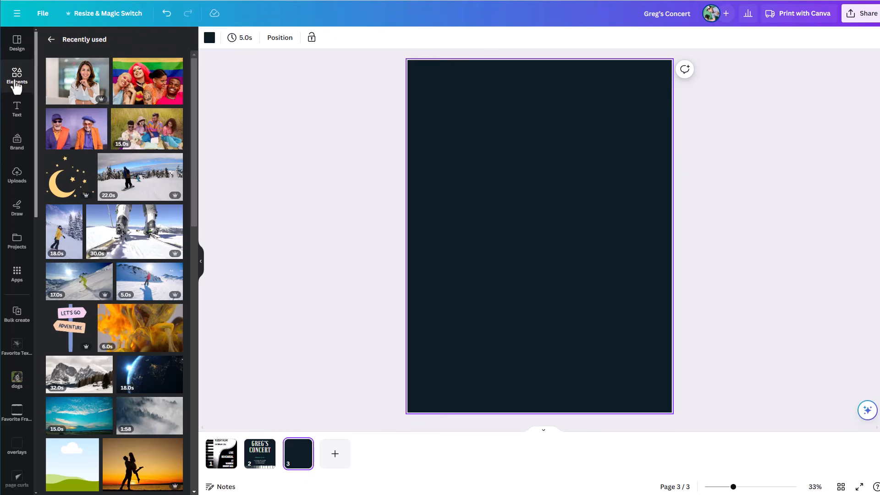
click(51, 40)
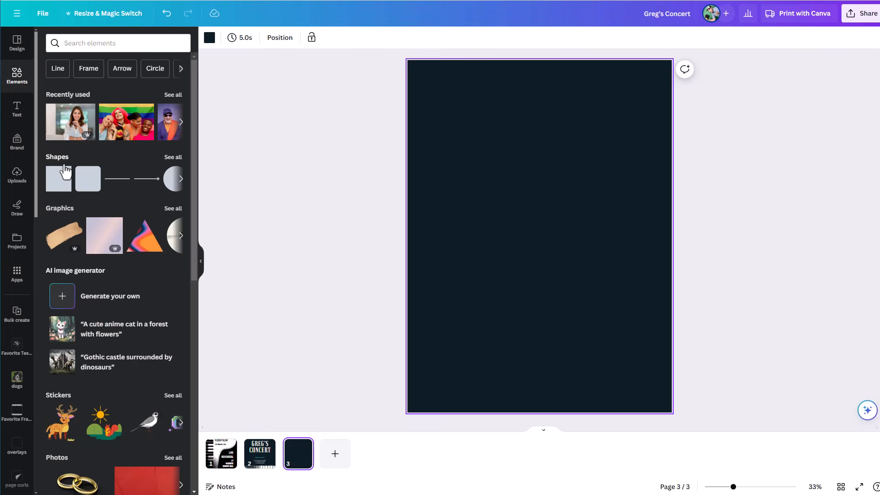
scroll(71, 227, down, 3)
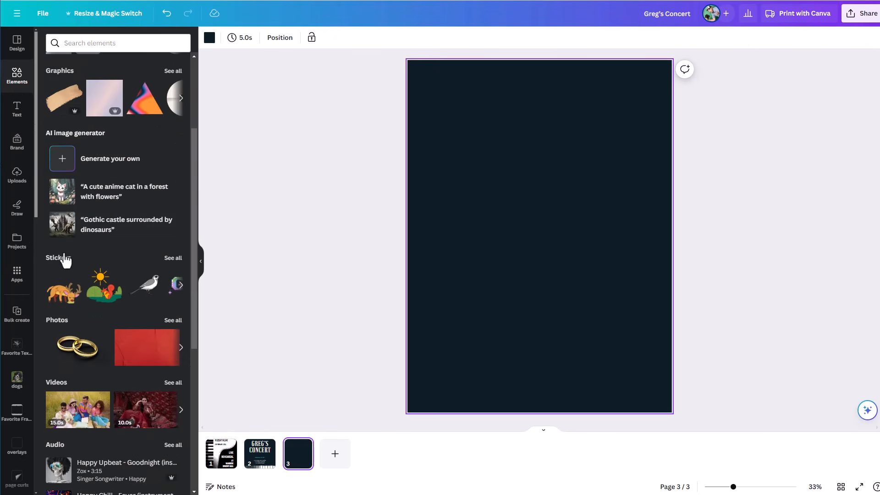
scroll(73, 266, down, 2)
scroll(71, 268, down, 2)
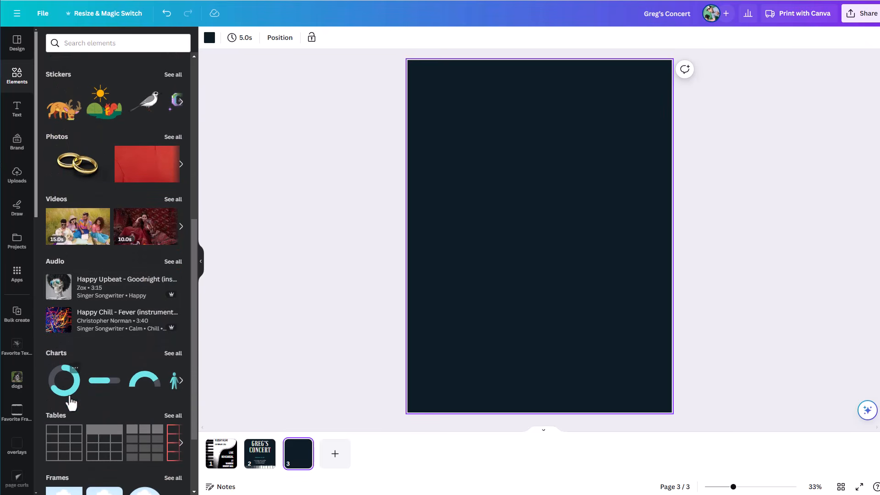
scroll(68, 403, down, 2)
scroll(67, 442, up, 9)
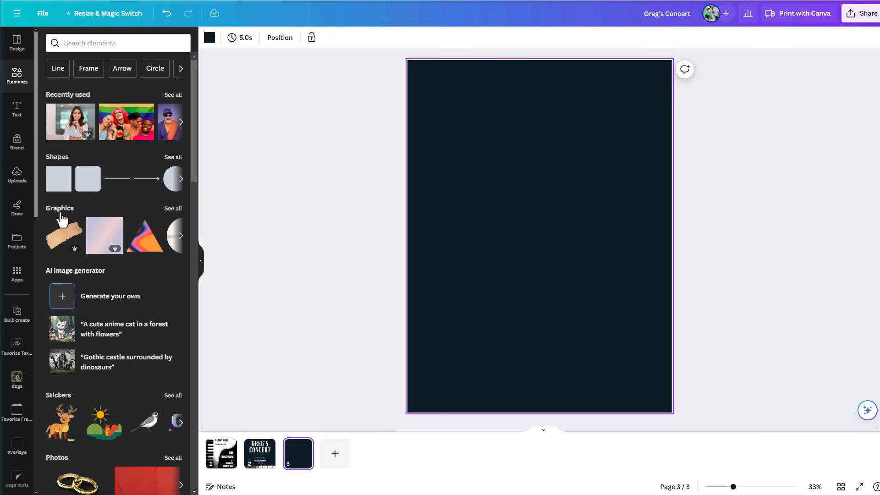
click(172, 209)
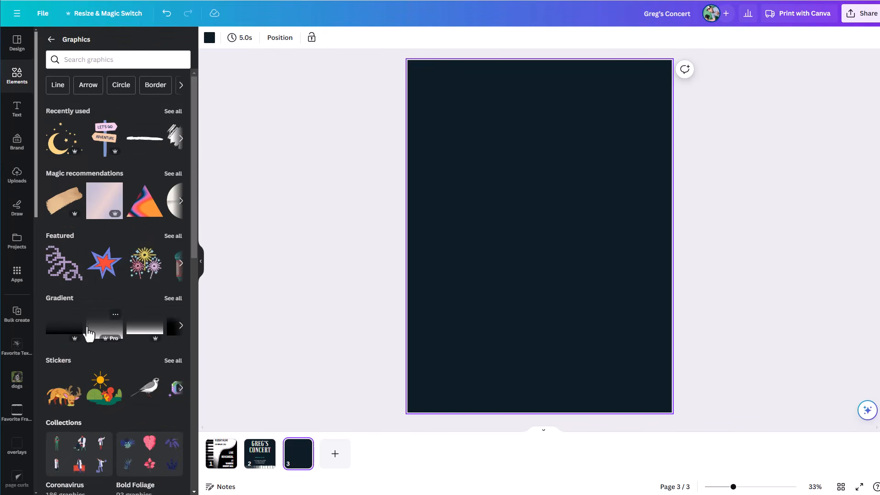
click(48, 39)
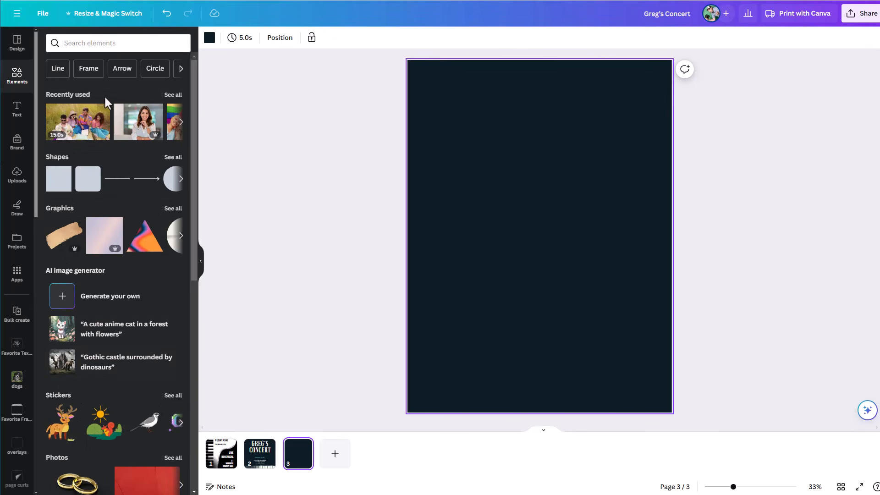
- Search the elements for "piano" and place the curved piano keys graphic near page 3's lower-right corner
click(82, 44)
text(pin)
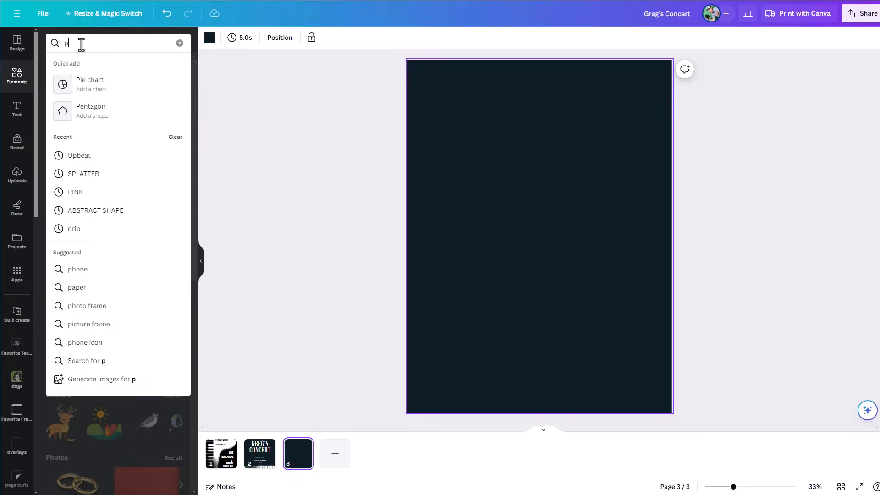
key(BackSpace)
text(ano)
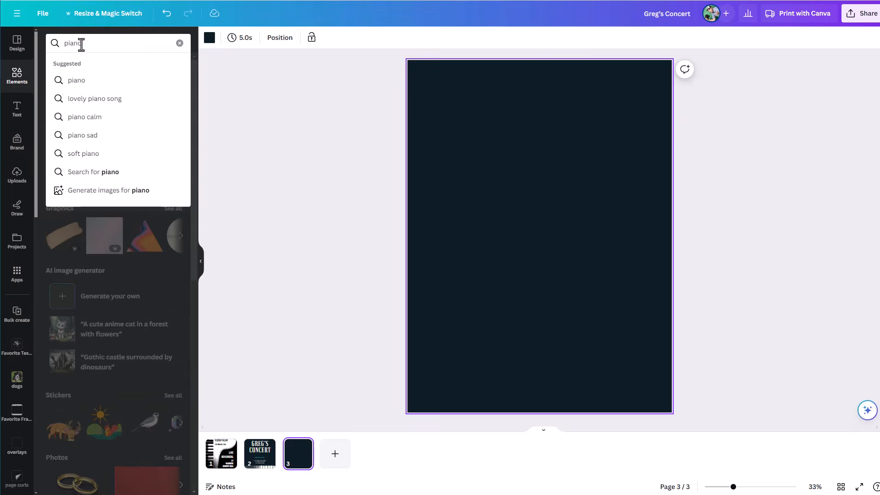
key(Return)
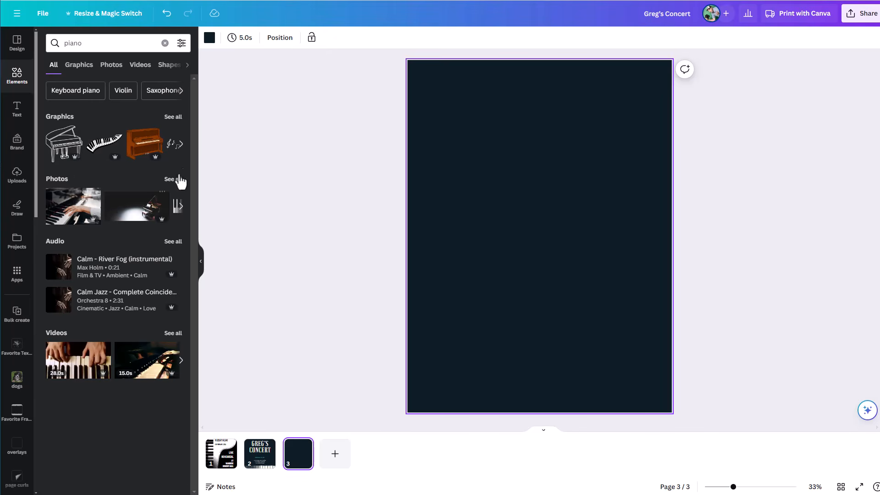
click(173, 117)
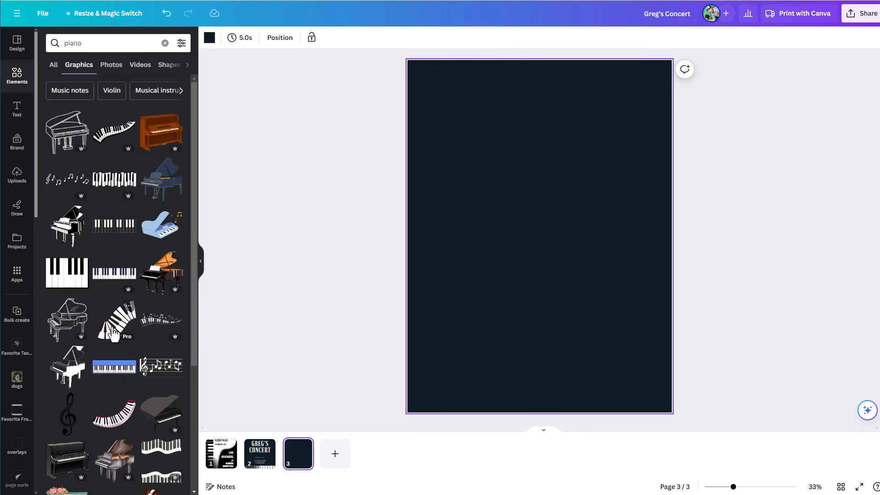
click(113, 335)
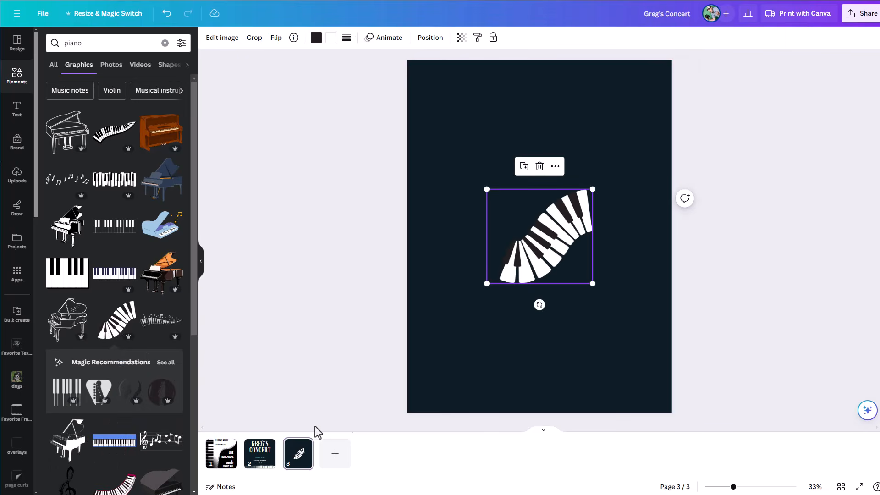
drag(554, 228, 601, 332)
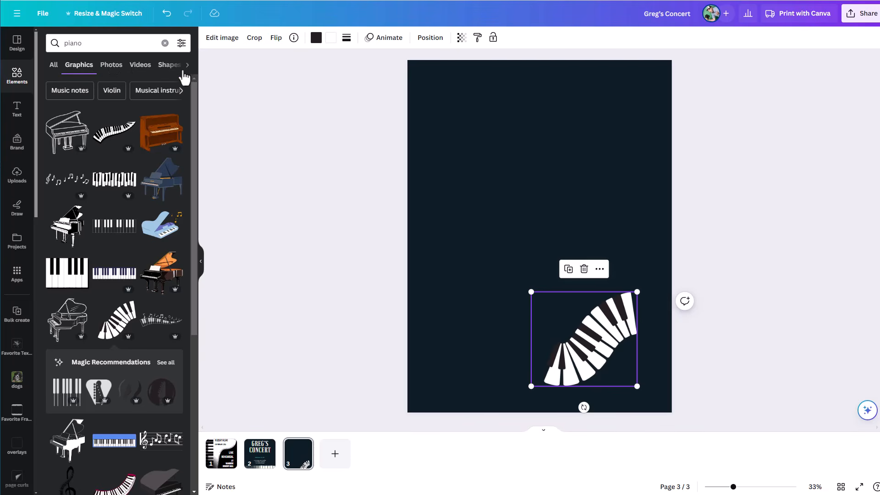
- Add the photo of a grand piano on an orange-lit stage and place it in the upper part of page 3
click(111, 65)
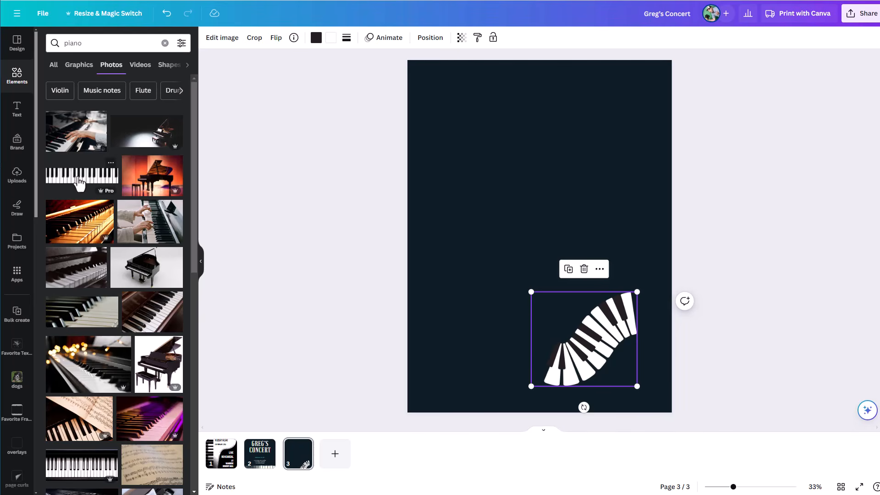
click(143, 187)
drag(470, 259, 506, 181)
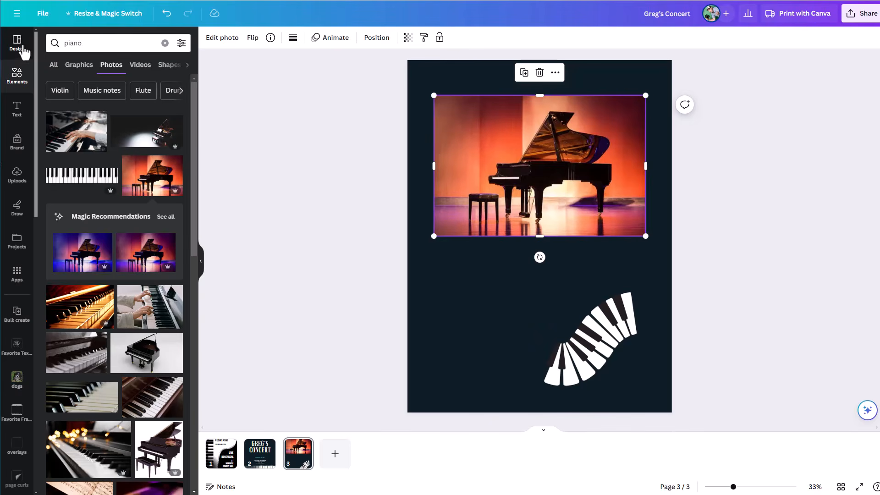
- Search the elements for "piano" again, filter the results to Animated, and show all matching graphics
click(17, 77)
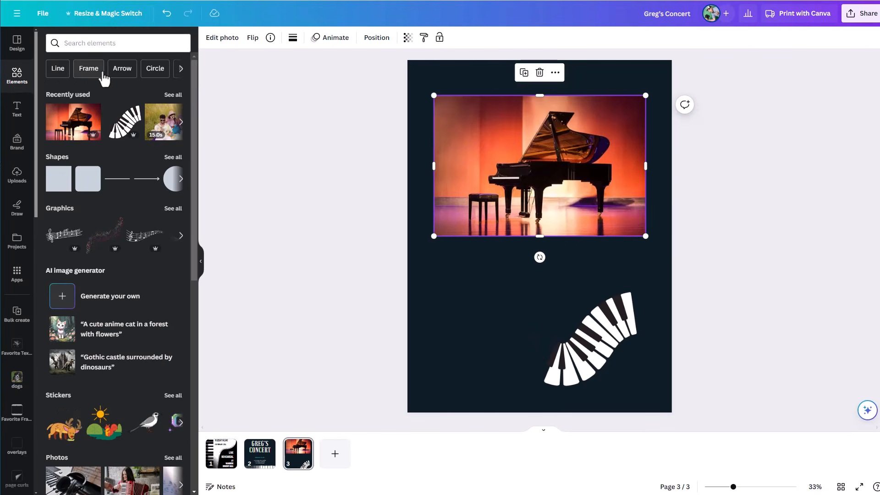
click(90, 42)
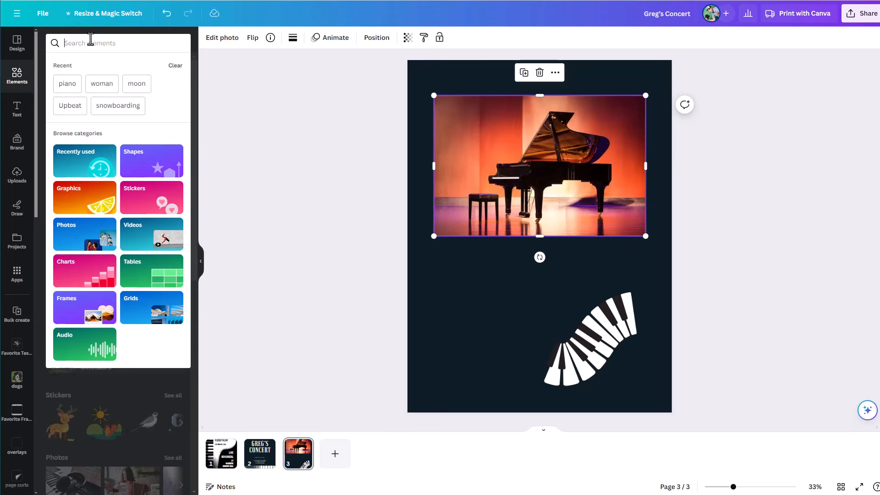
text(piano)
key(Return)
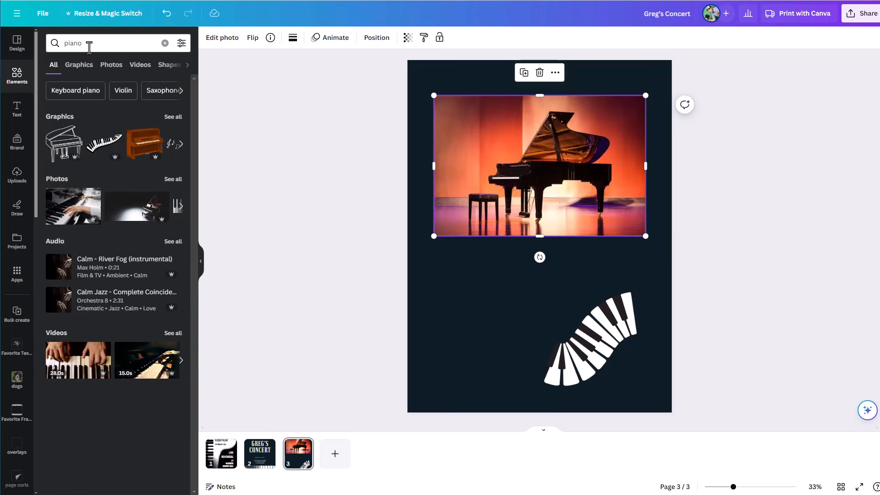
click(182, 44)
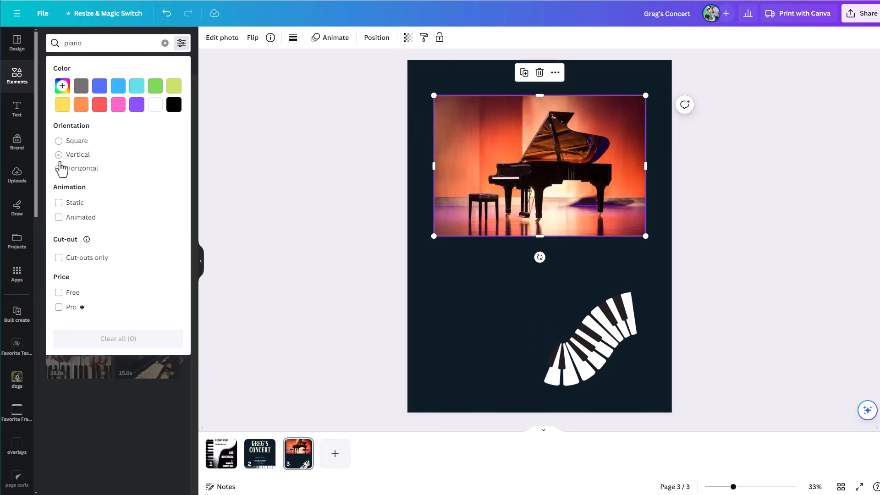
click(59, 219)
click(152, 394)
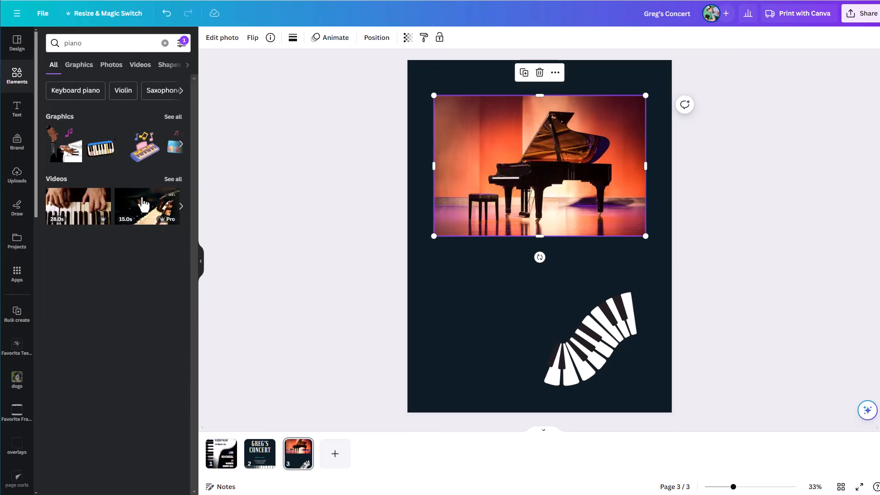
click(170, 121)
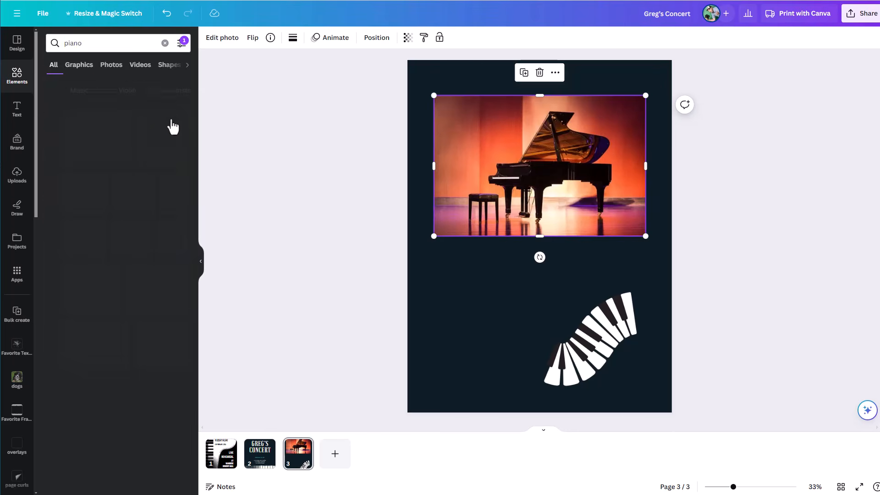
- Try the animated black keyboard graphic with pink controls on page 3, and delete it again
click(75, 241)
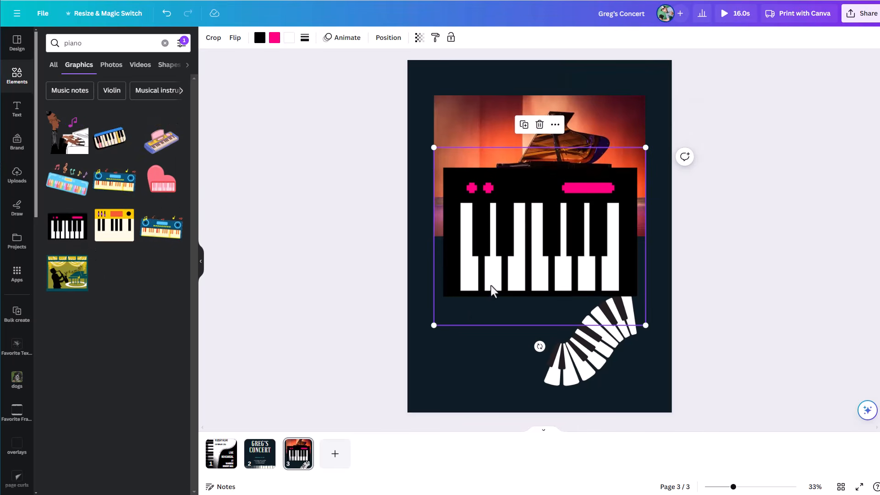
key(Delete)
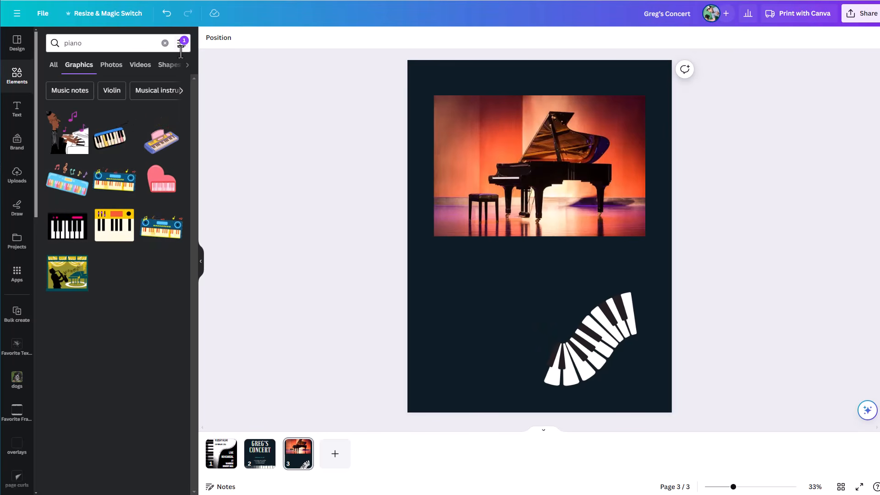
- Clear the Animated filter from the piano graphics search
click(184, 49)
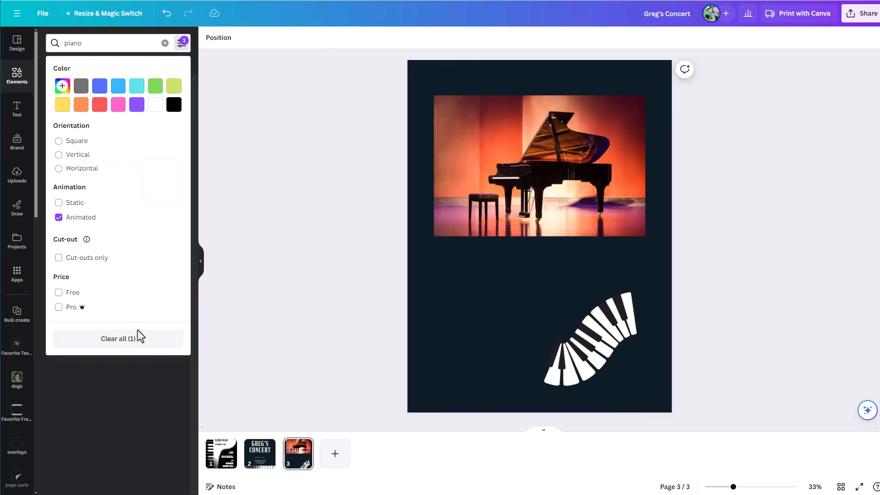
click(127, 341)
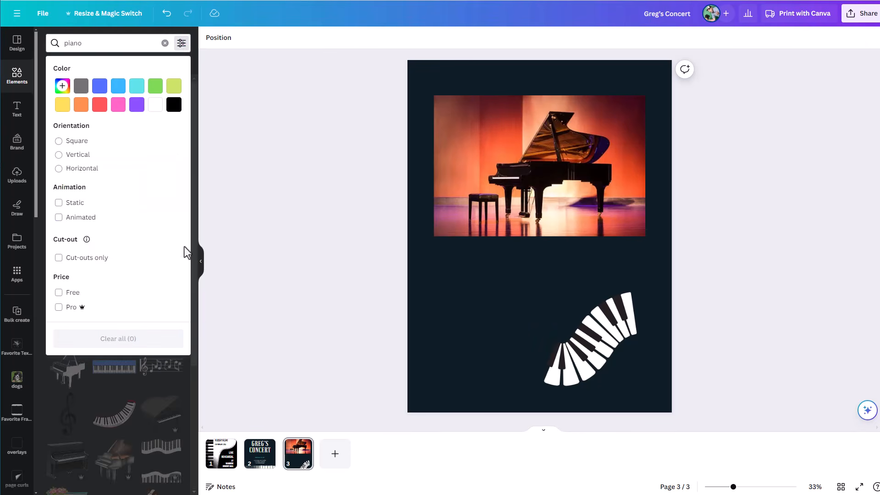
click(225, 156)
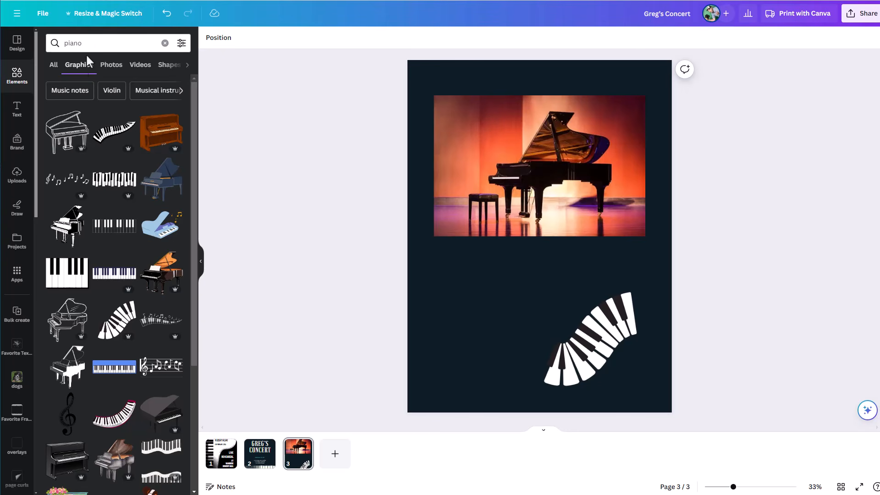
- Search the elements for "musical note" in place of the piano search
click(165, 43)
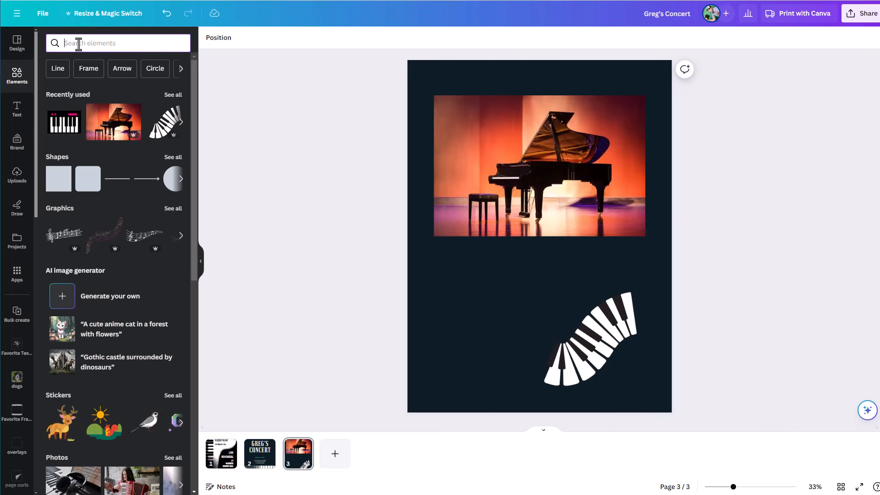
text(musci)
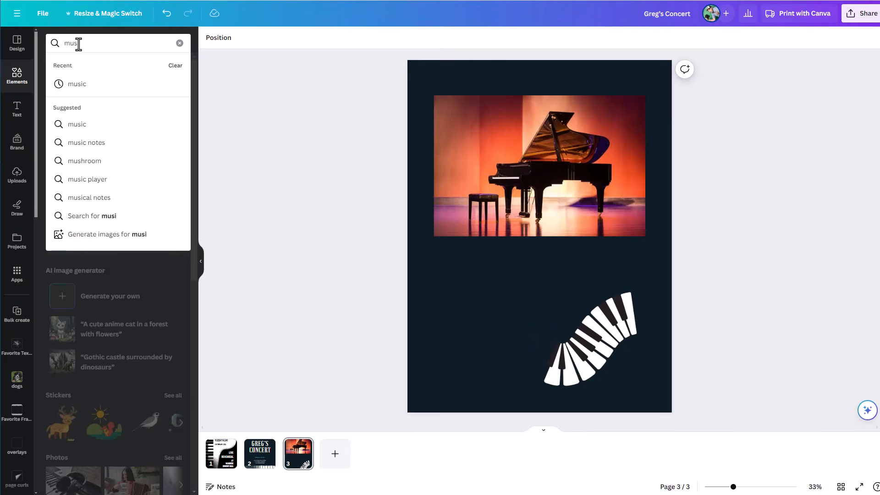
text(cal note)
key(Return)
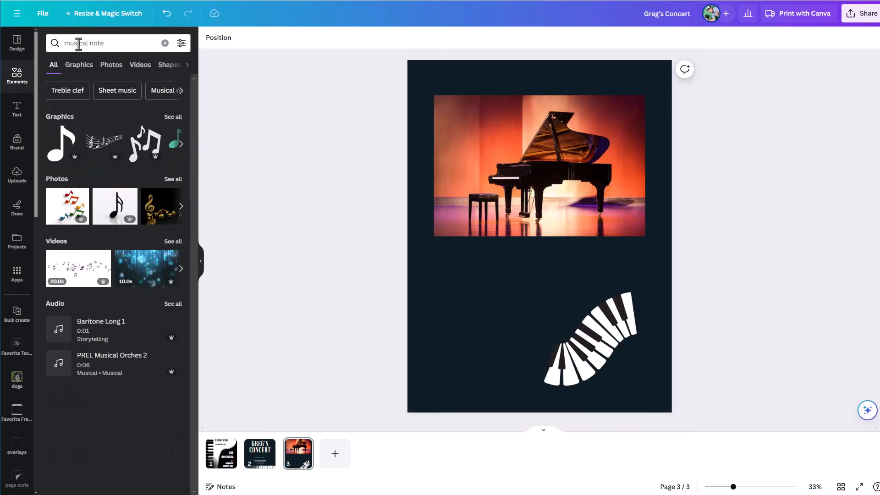
- Add the wavy music staff graphic to page 3 below the piano photo and recolour it white
click(103, 151)
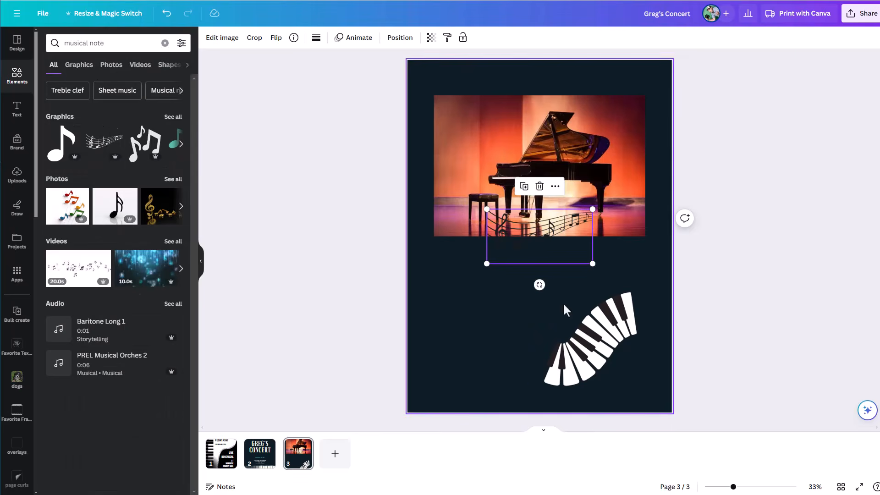
drag(564, 255, 510, 307)
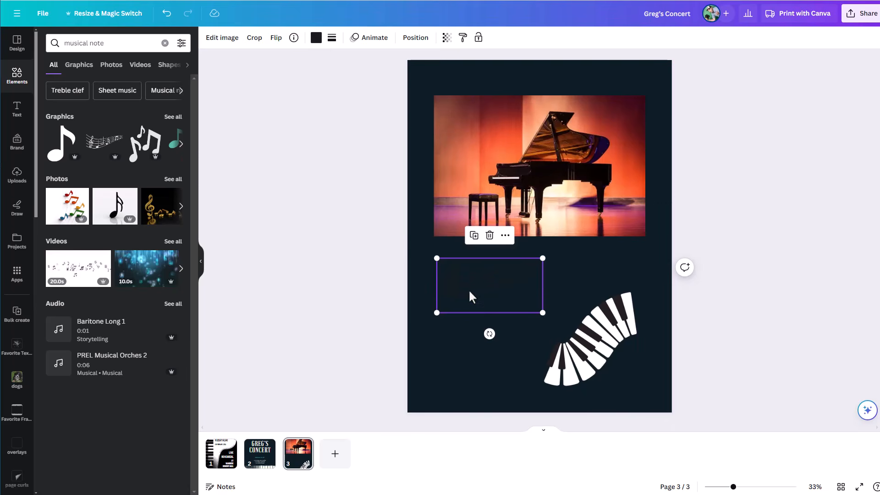
click(315, 38)
click(176, 353)
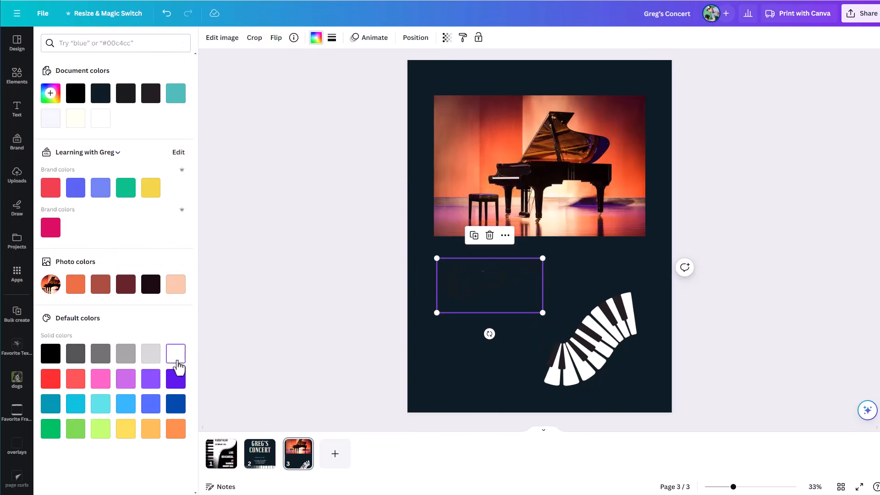
- Move the music staff graphic against page 3's left edge, level with the curved piano keys, and deselect it
click(573, 175)
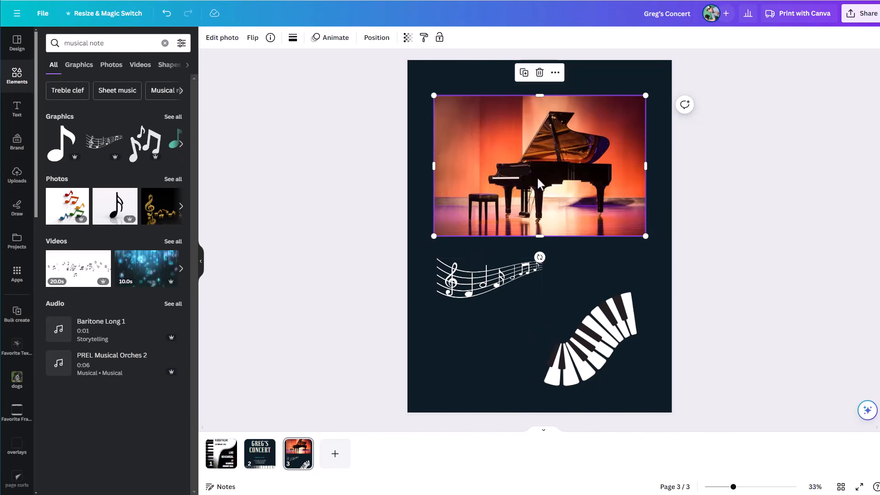
drag(492, 275, 463, 318)
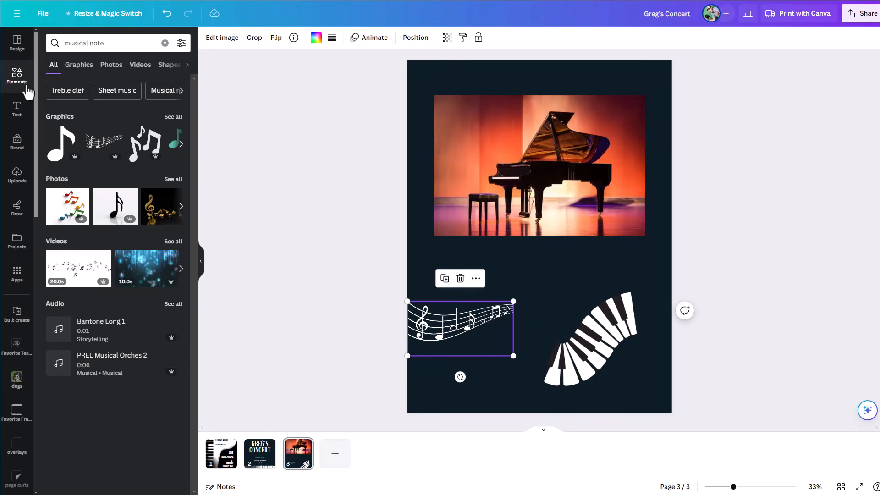
key(Escape)
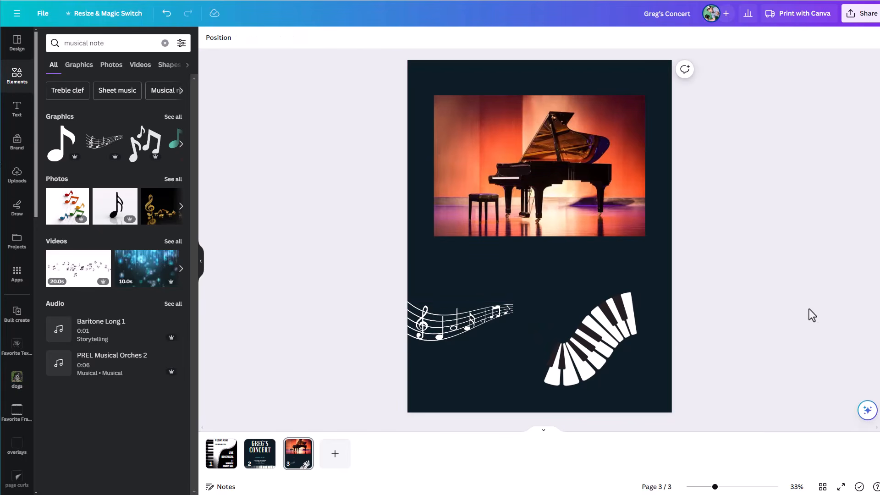
- Look at the element search filters and the grand piano photo's editing effects, then return to the elements library
click(182, 42)
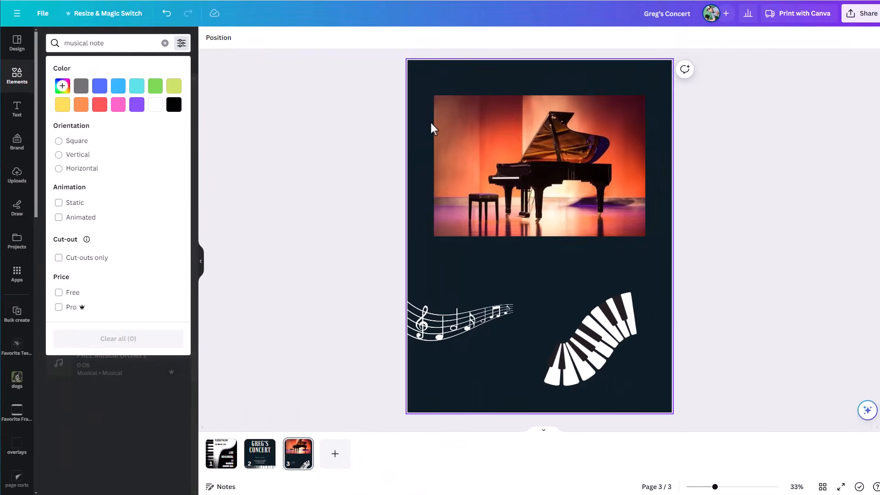
click(459, 142)
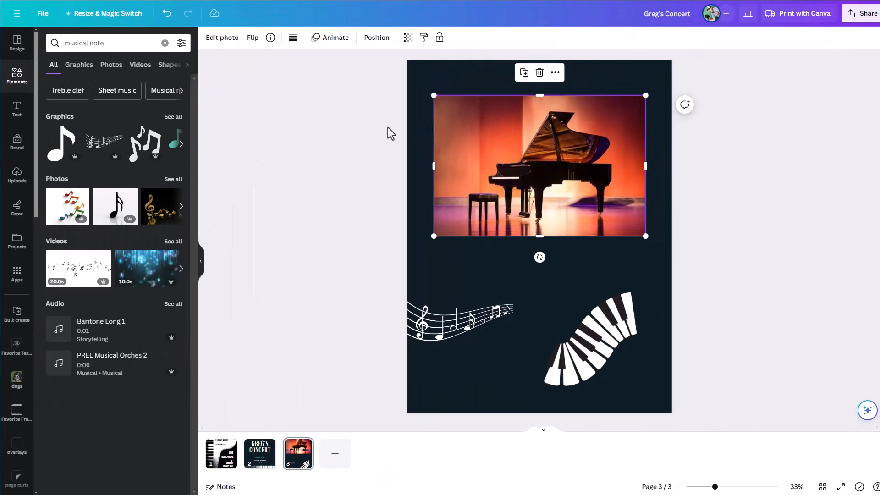
click(222, 38)
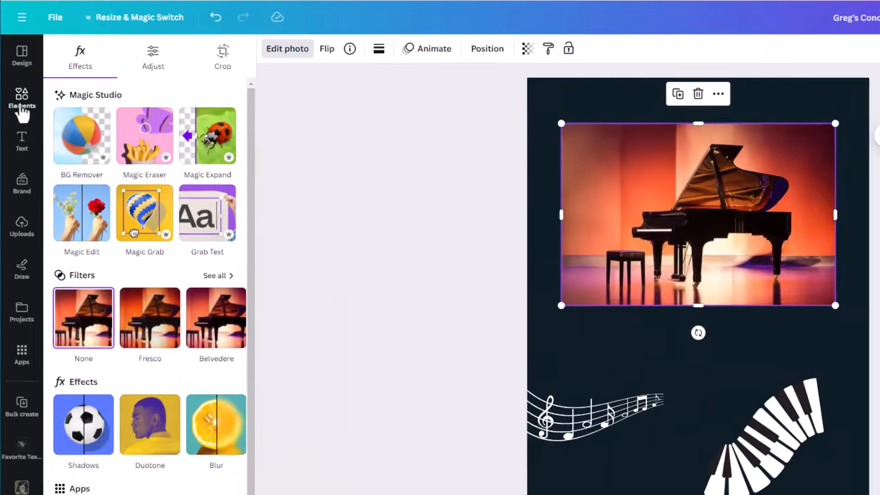
click(45, 201)
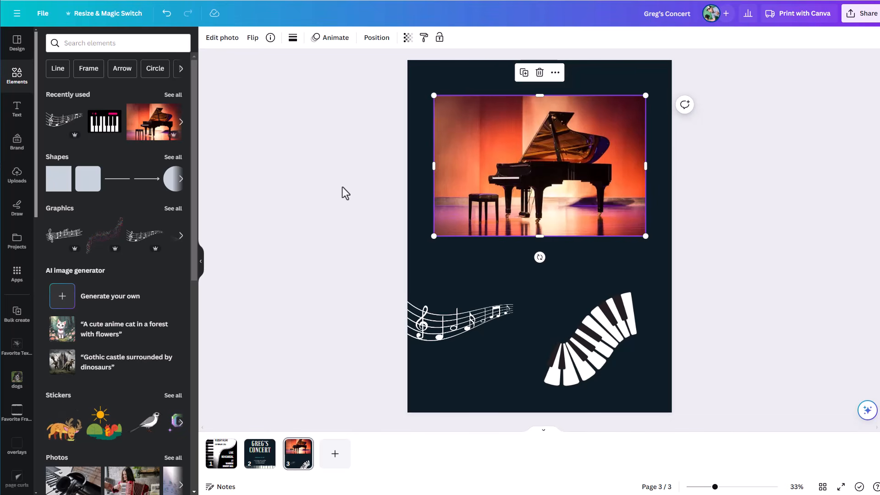
- Look through the font combinations, then add a heading directly below the piano photo reading "Hey, how's it going?"
click(22, 125)
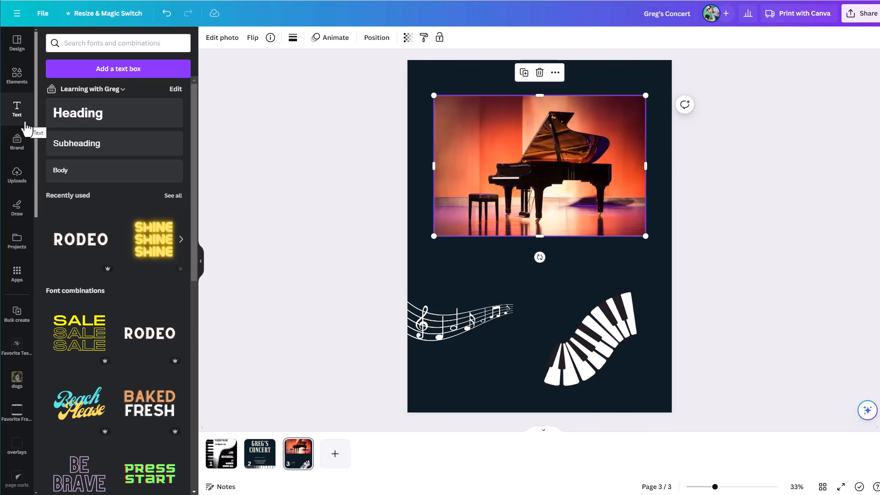
scroll(151, 339, down, 10)
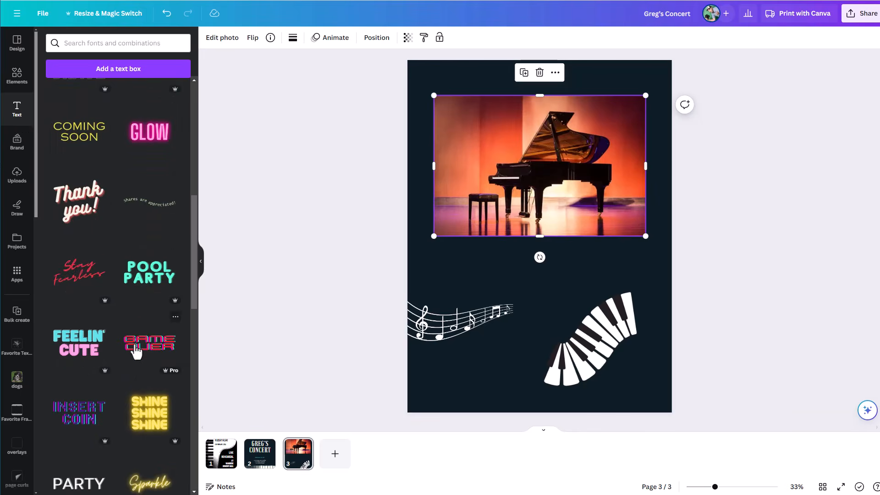
scroll(139, 321, down, 5)
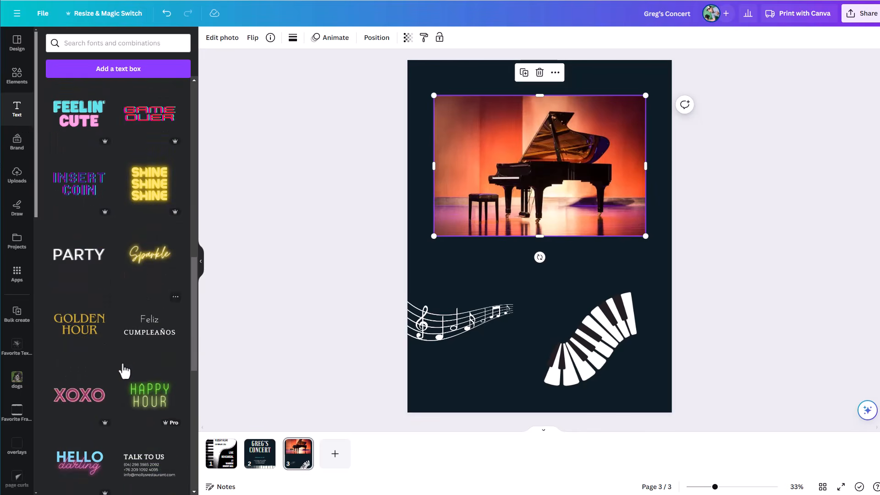
scroll(128, 392, up, 10)
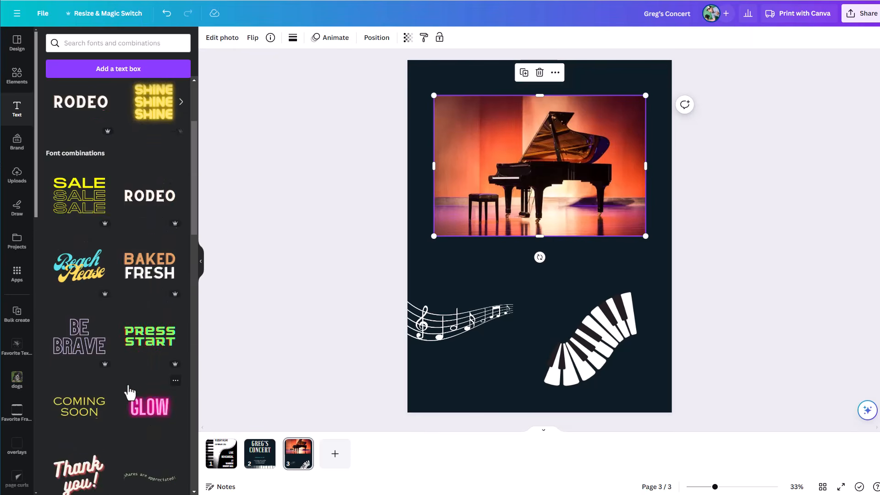
scroll(130, 393, up, 3)
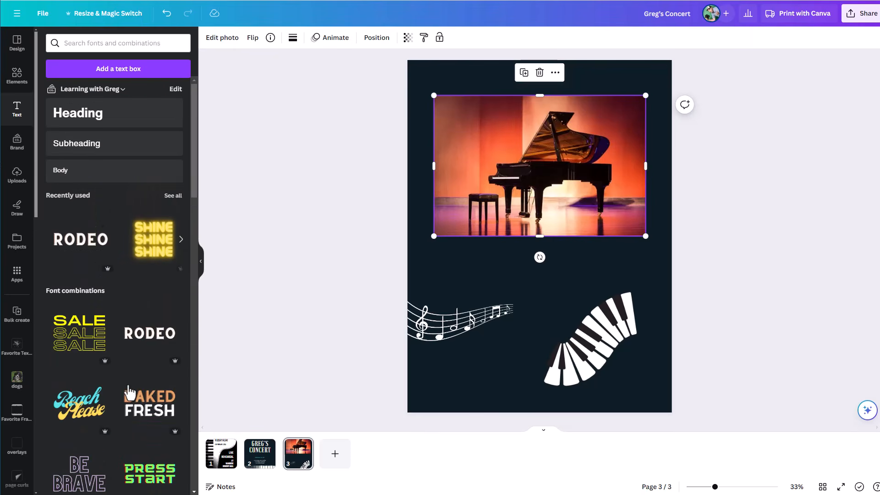
click(78, 130)
double_click(551, 247)
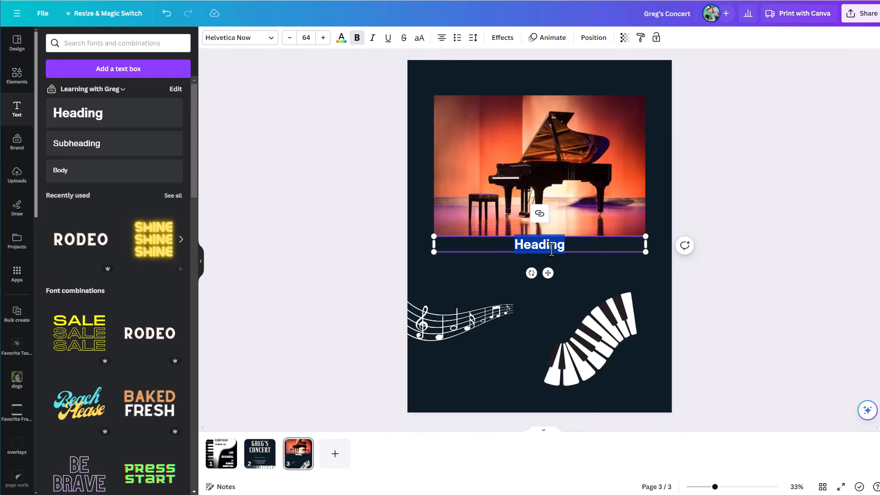
text(Hey, h)
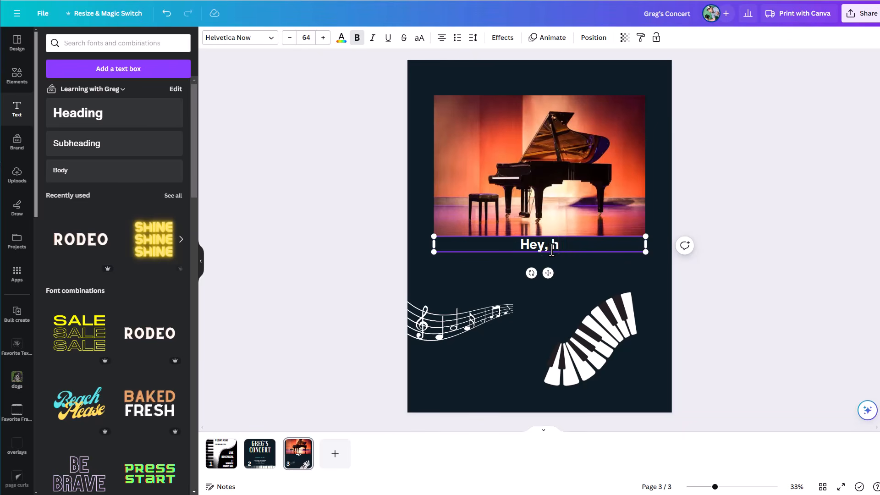
text(ow's it going?)
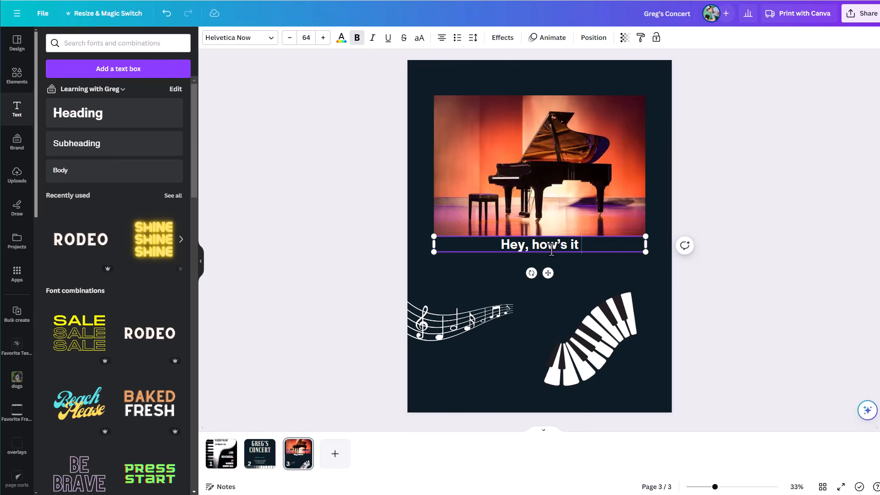
- Flip back and forth between pages 1, 2 and 3 to review each page of the poster
scroll(611, 279, up, 5)
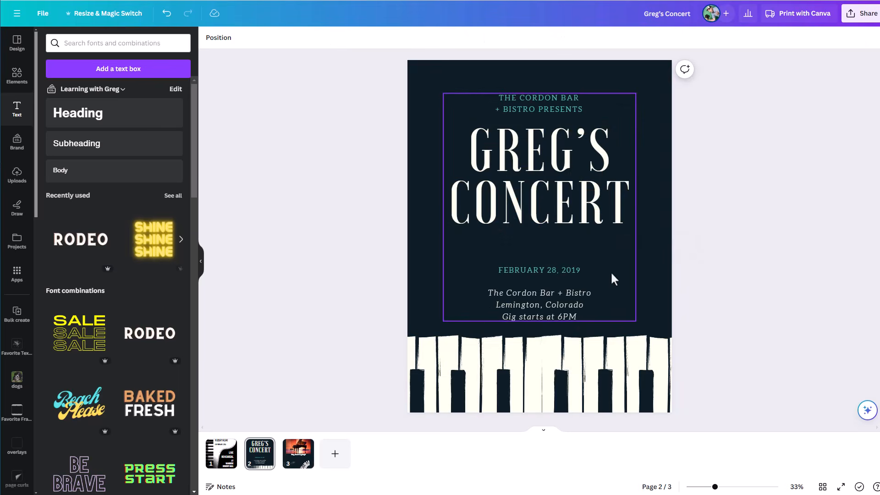
scroll(564, 271, down, 5)
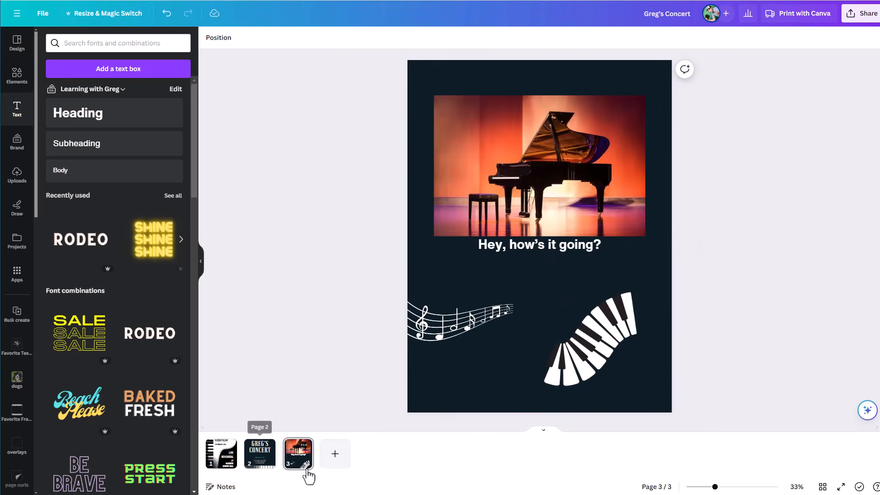
scroll(466, 346, up, 5)
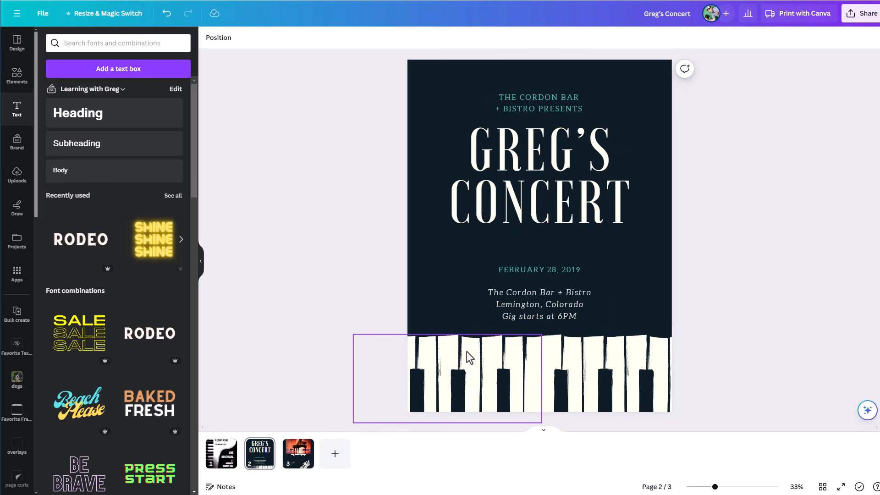
click(299, 455)
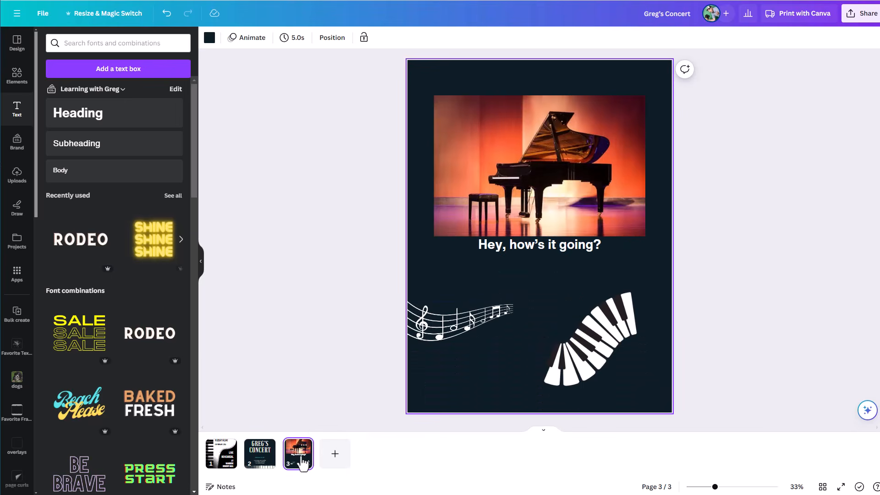
click(264, 460)
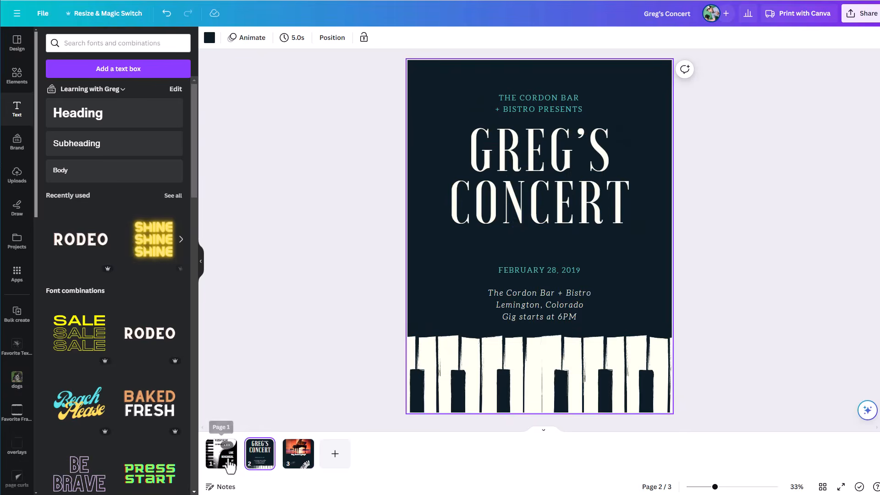
click(227, 461)
click(257, 466)
click(291, 470)
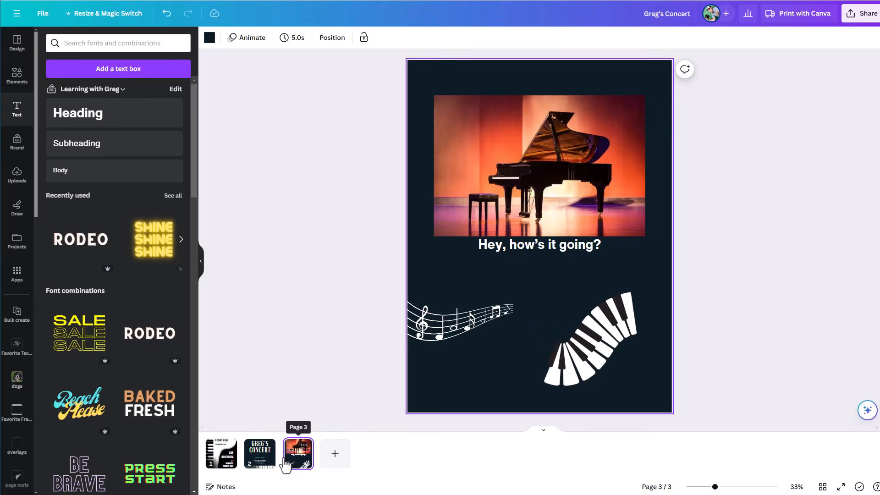
click(266, 469)
click(221, 464)
click(258, 465)
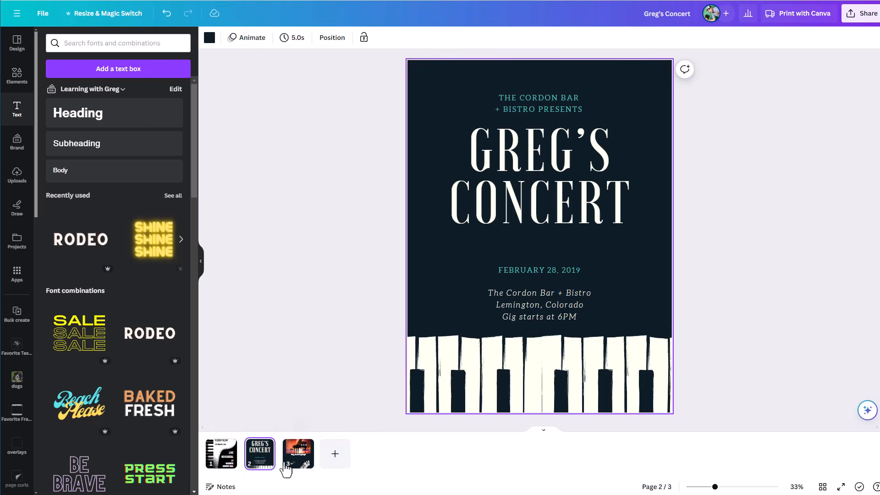
- View the pages as a continuous scroll with the thumbnails hidden, then restore the thumbnails and go to page 1
click(541, 432)
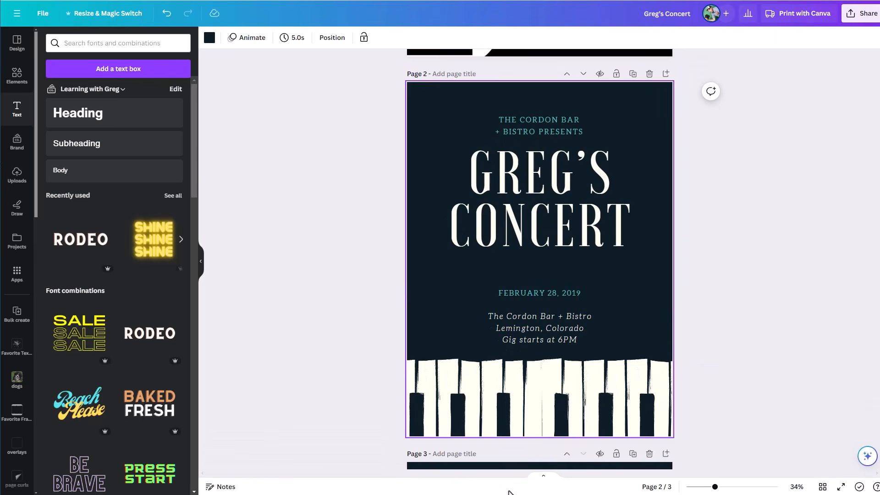
scroll(604, 336, down, 8)
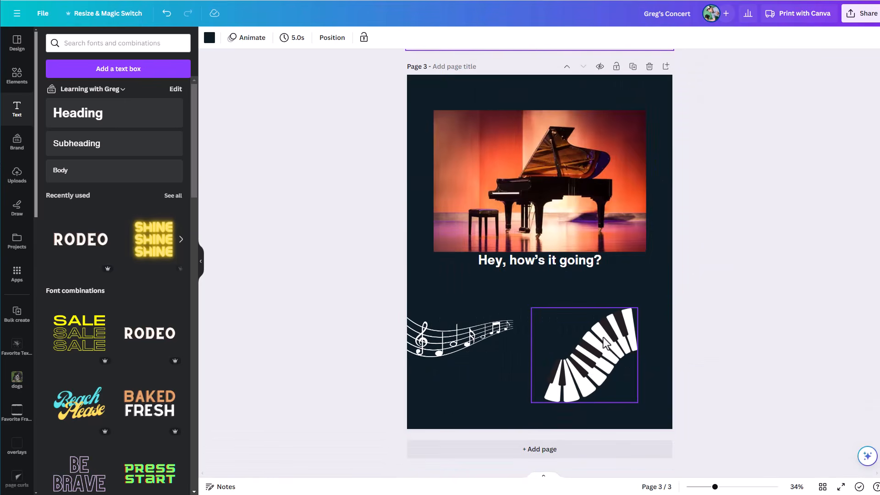
click(542, 480)
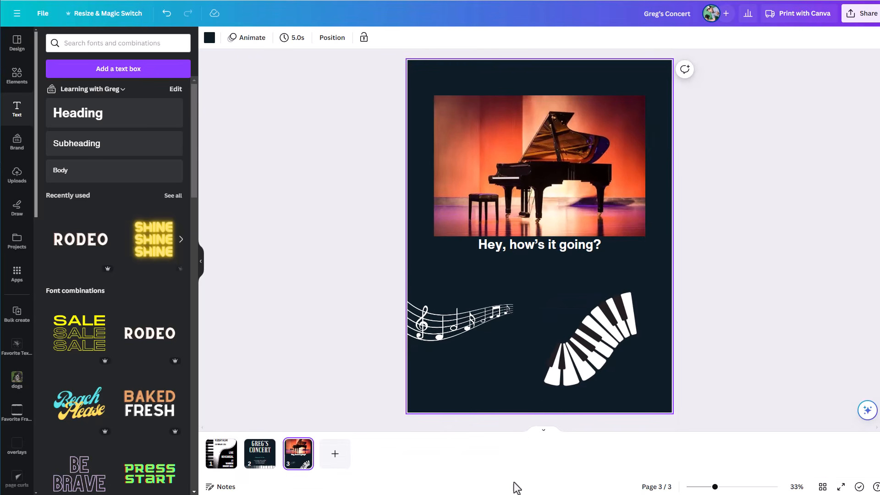
click(267, 464)
click(236, 468)
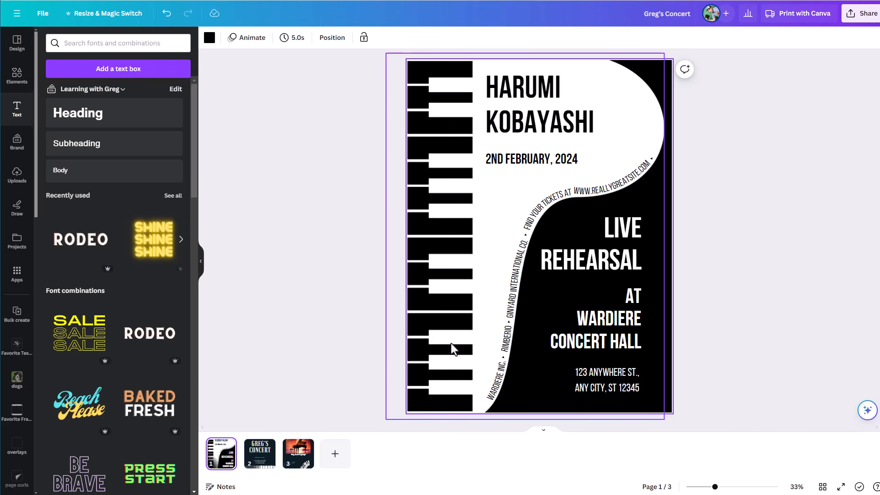
- Look over the brand kit, then upload the image ANIMATION PRESETS 6 from the computer
click(17, 146)
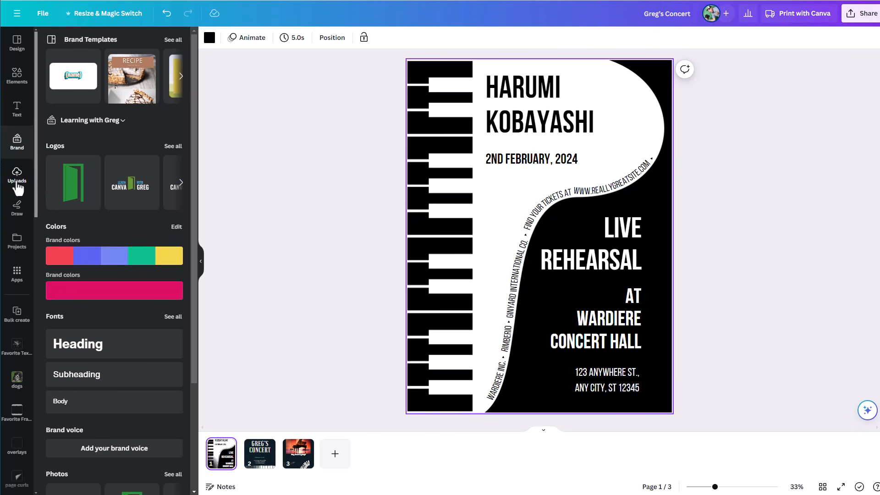
key(ctrl+z)
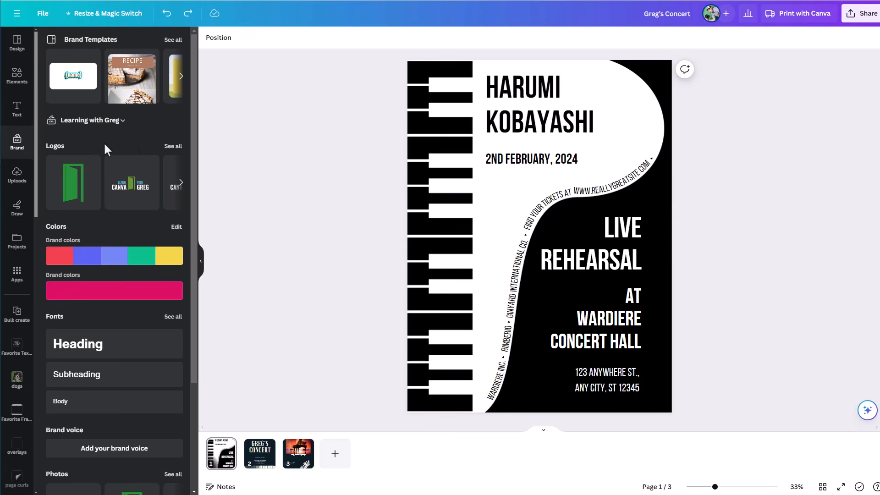
click(18, 178)
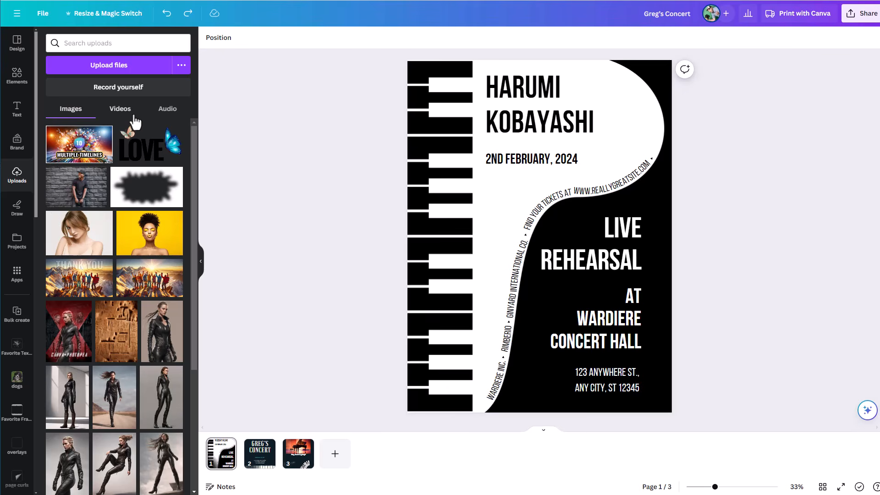
click(112, 66)
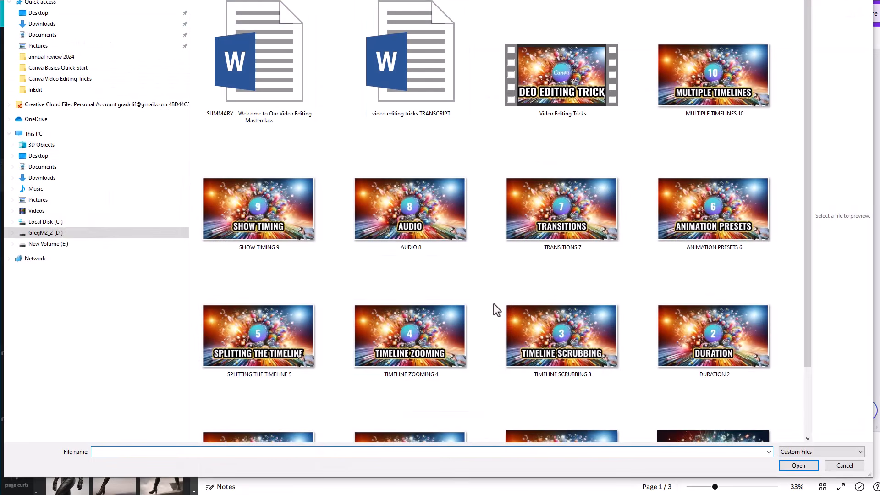
click(685, 243)
click(798, 465)
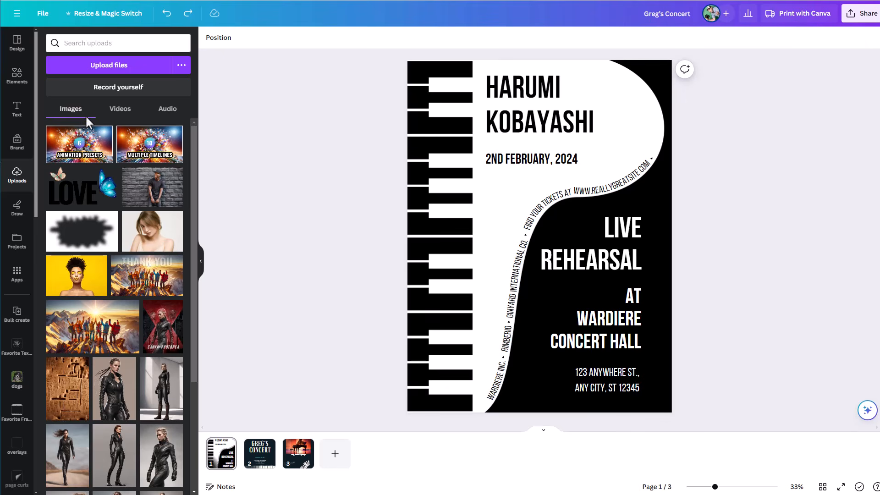
- View the uploaded videos and audio files, then return to the uploaded images
click(124, 113)
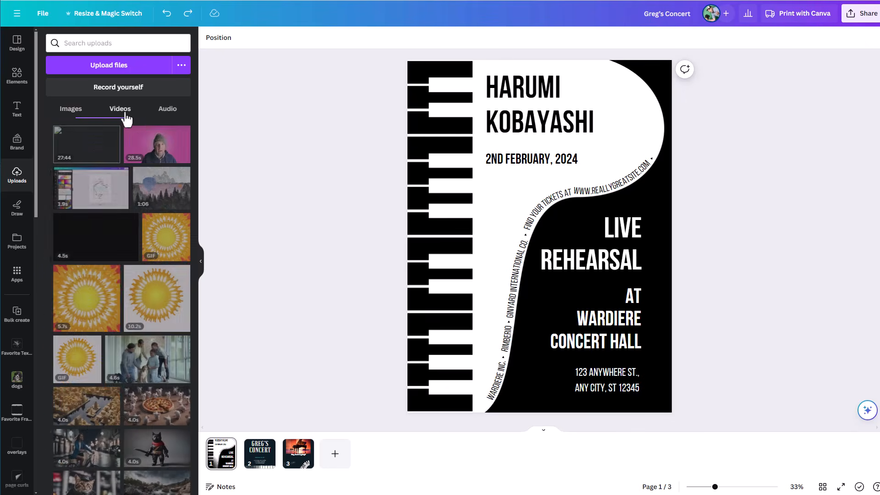
click(172, 117)
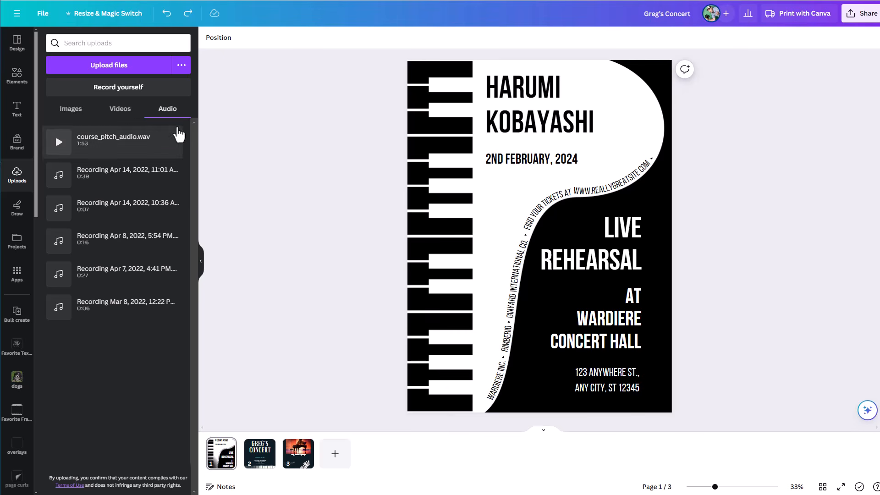
click(71, 114)
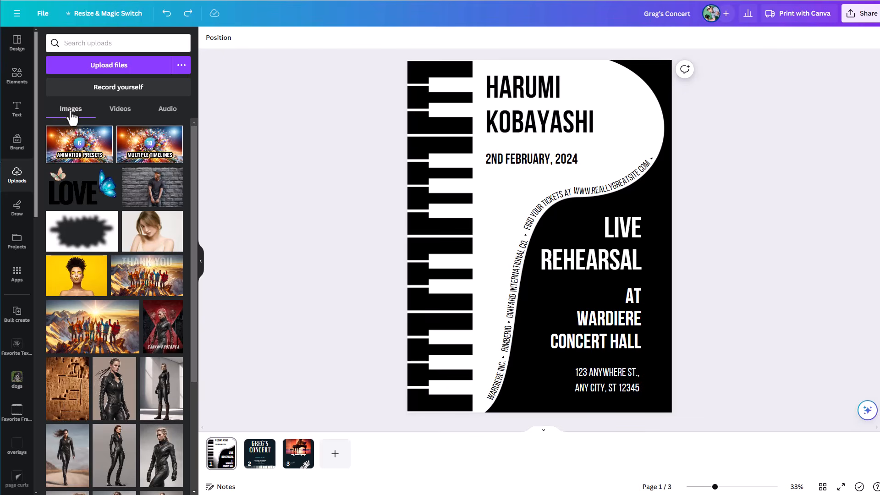
- Look through the folders offered for moving the uploaded Animation Presets image, then cancel the move
click(55, 135)
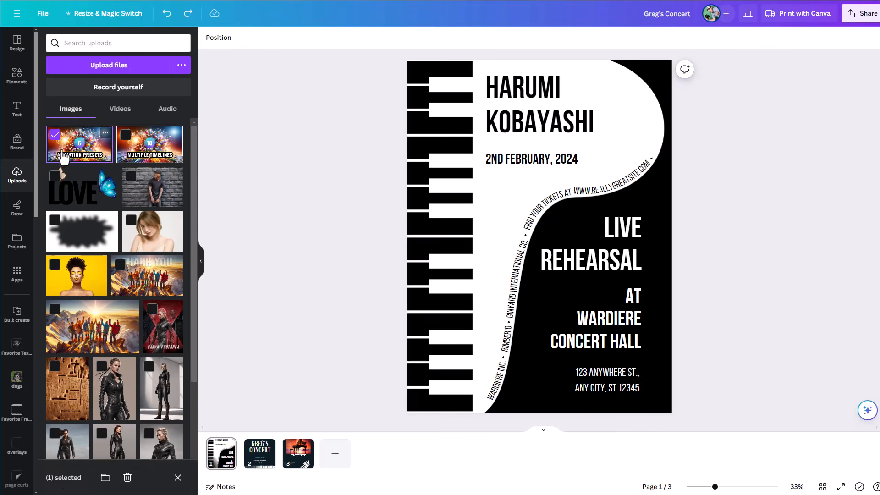
click(101, 485)
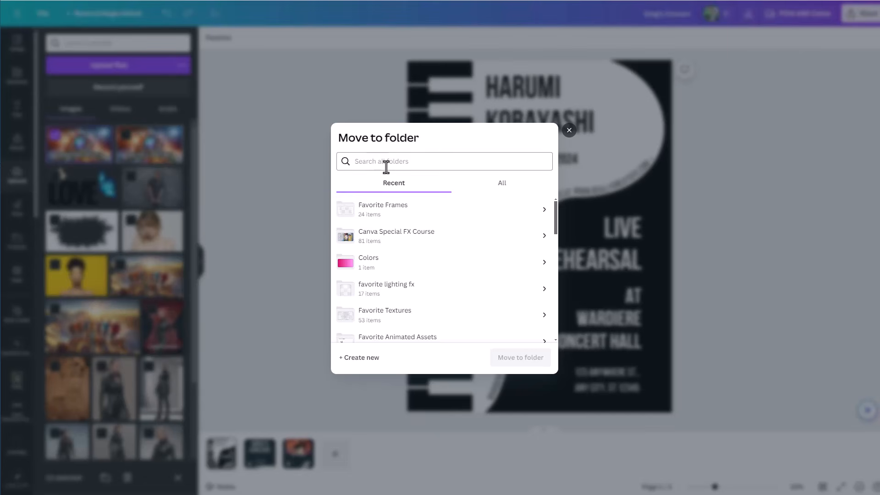
scroll(394, 238, down, 4)
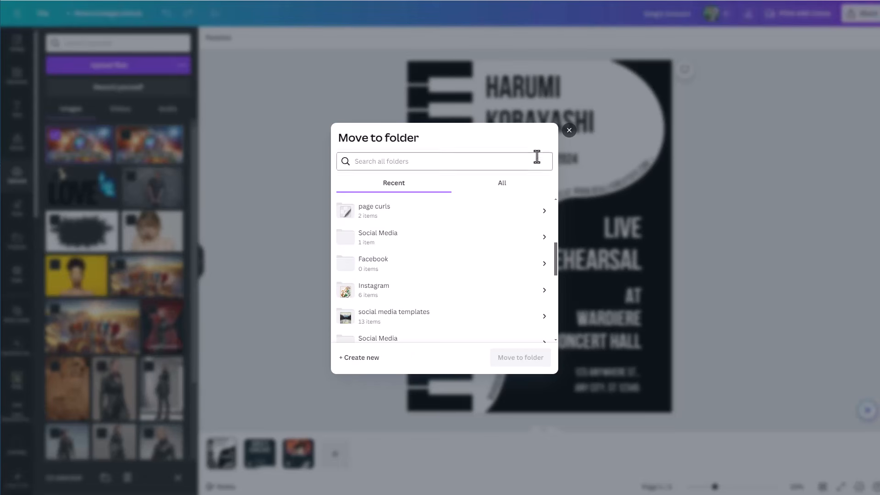
click(569, 131)
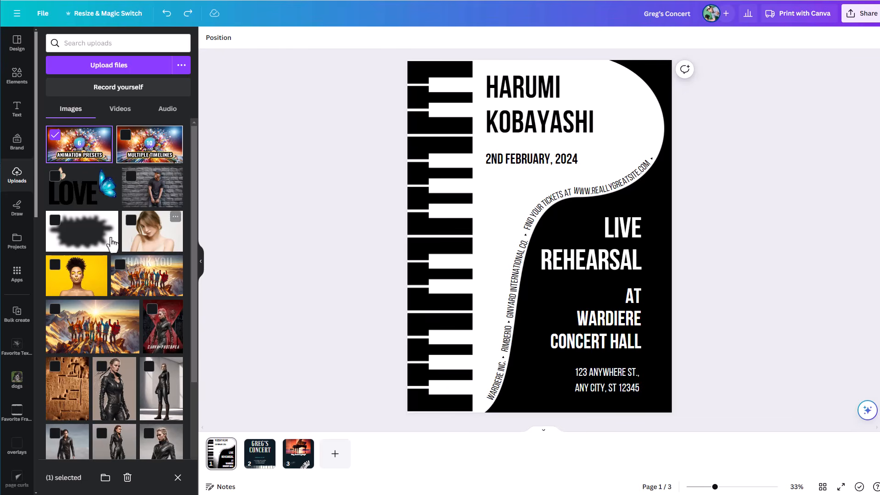
- Leave the favorite lighting fx folder and browse the projects by folders, images and videos
click(20, 248)
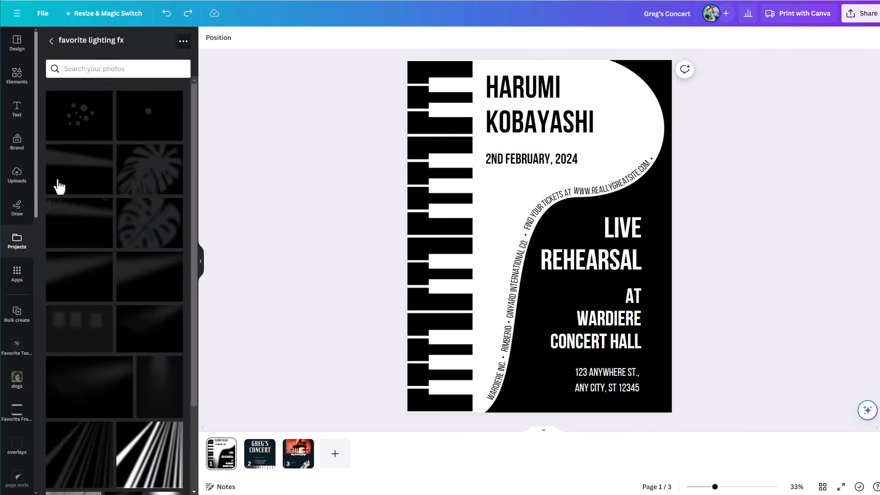
click(51, 42)
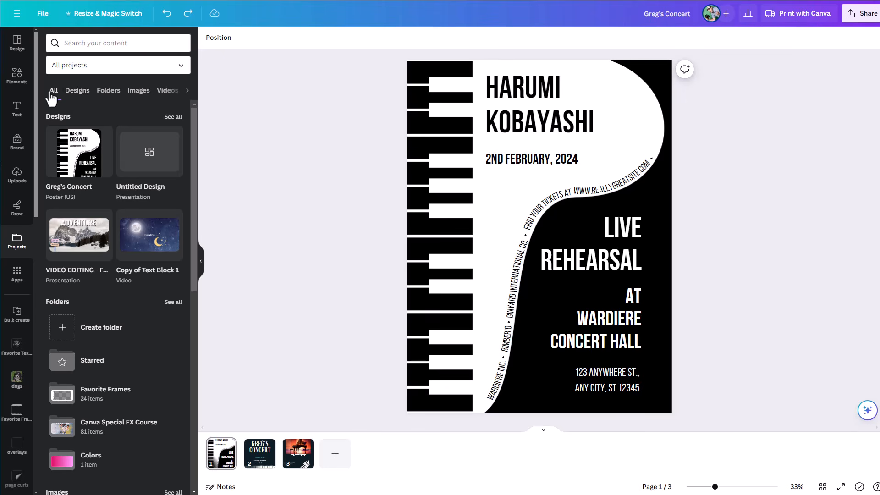
click(109, 95)
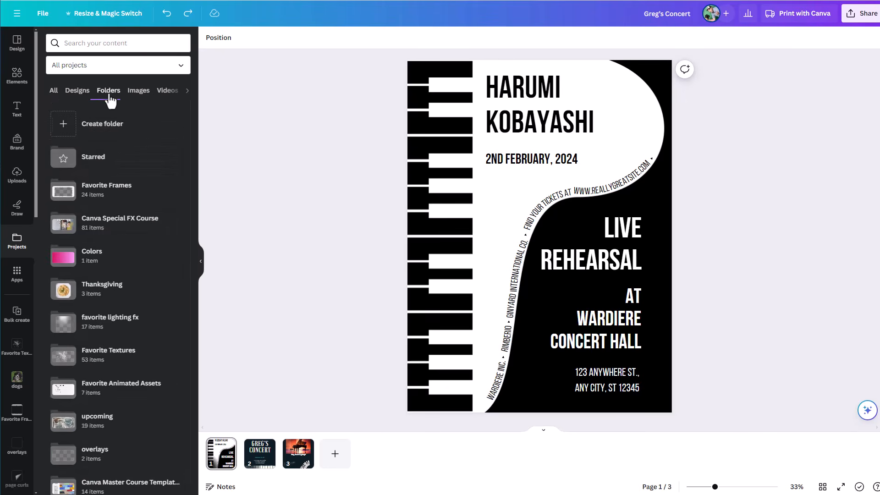
click(140, 98)
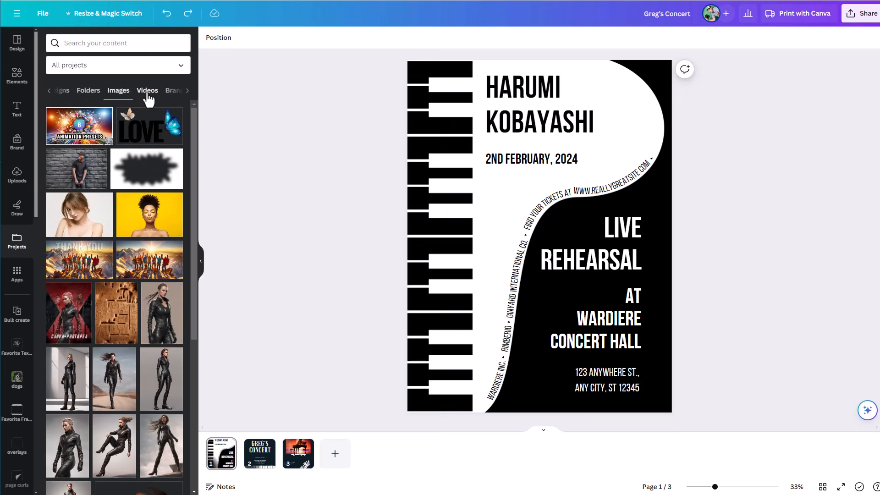
click(148, 97)
click(50, 92)
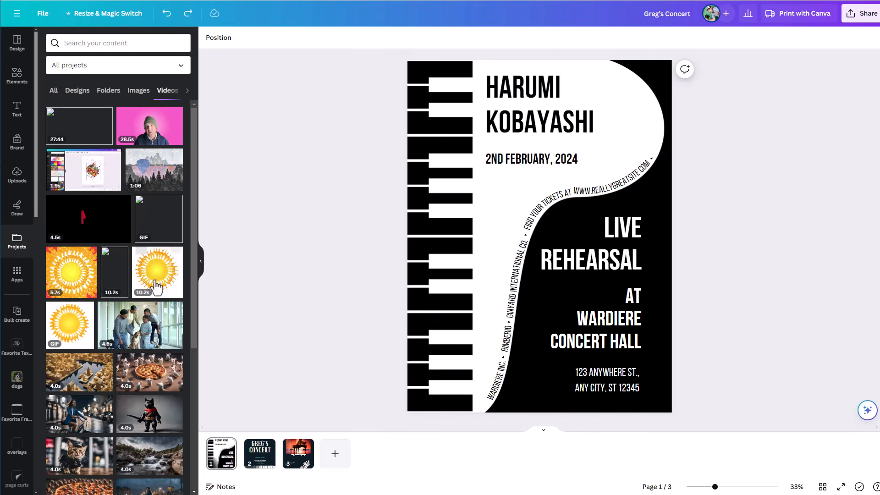
- Try the leafy scroll image from the Social Media folder's Instagram subfolder on page 1, then undo its placement
click(108, 90)
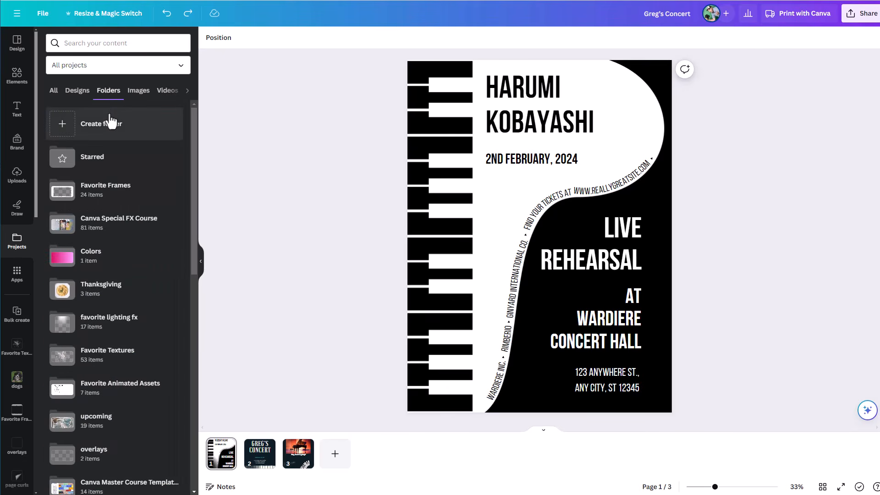
scroll(110, 206, down, 6)
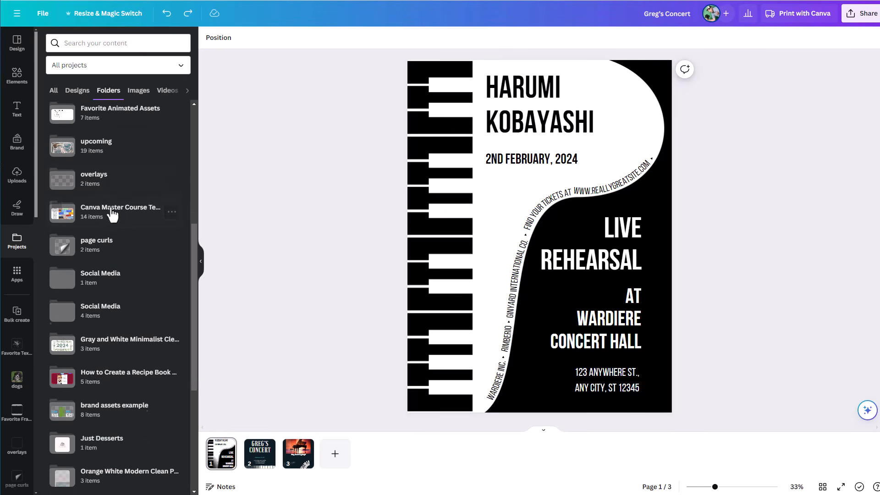
click(90, 312)
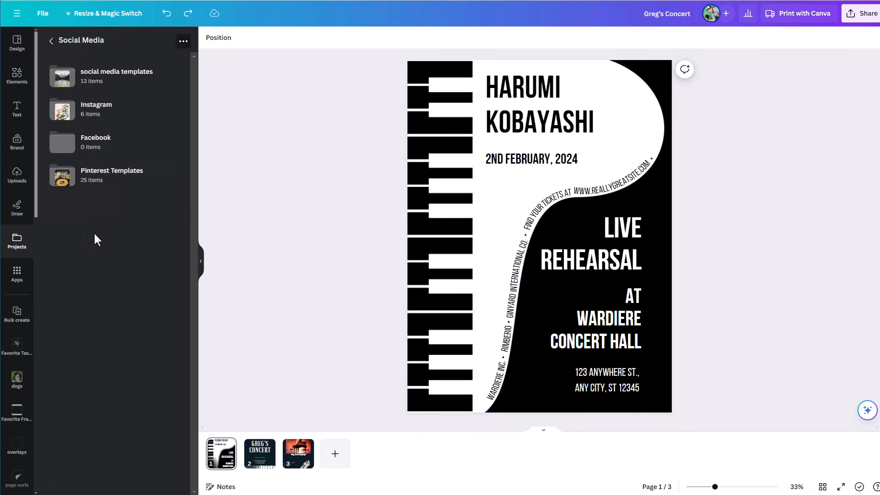
click(95, 111)
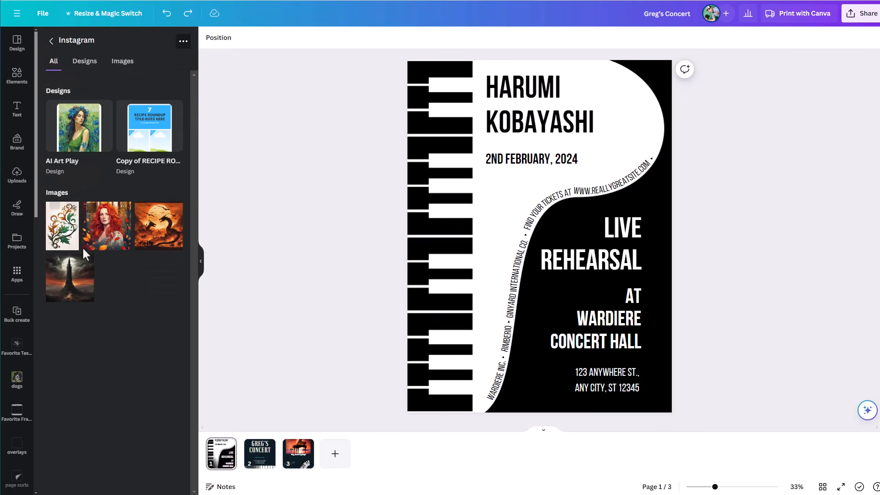
click(67, 236)
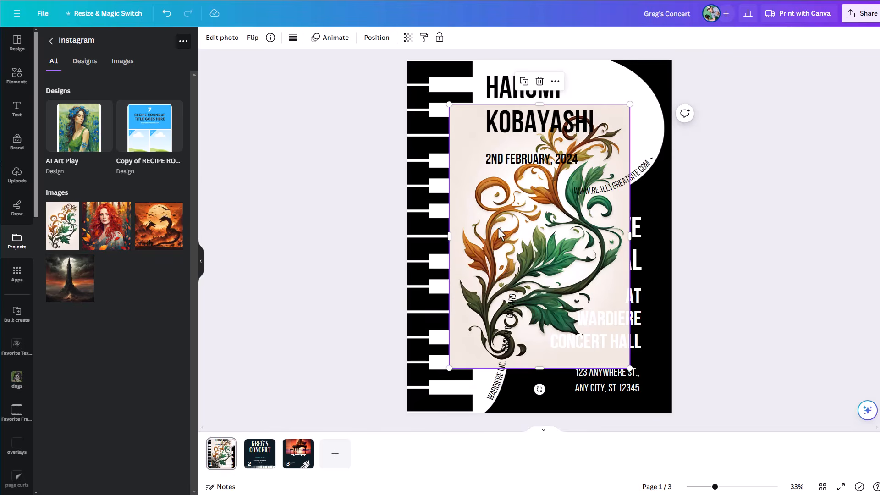
key(ctrl+z)
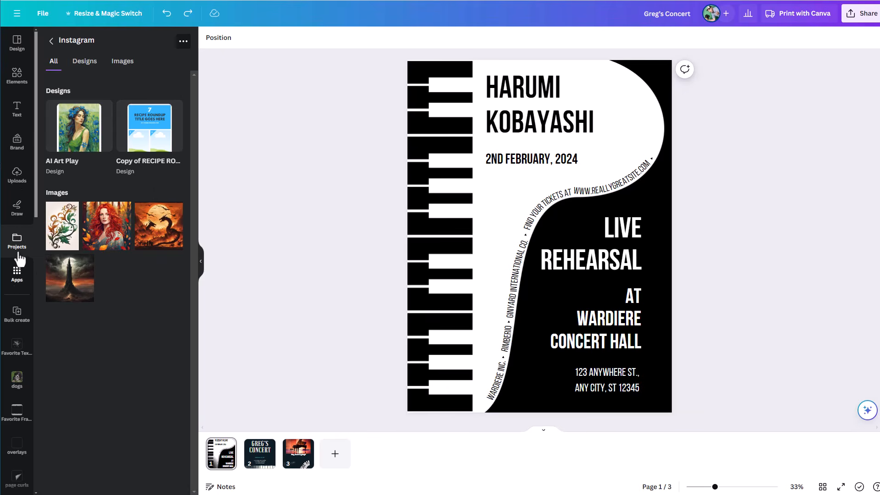
- Glance at the drawing tools, then search the apps for Google Drive, view its details and return to the results
click(20, 214)
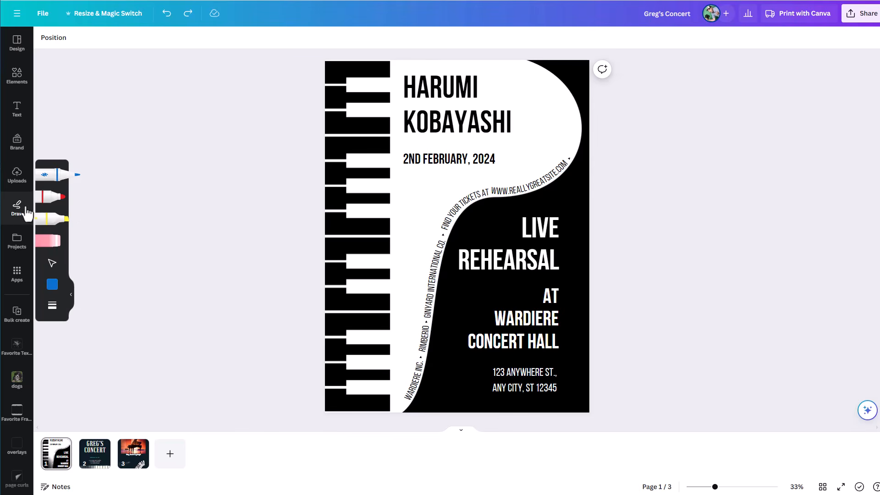
click(18, 276)
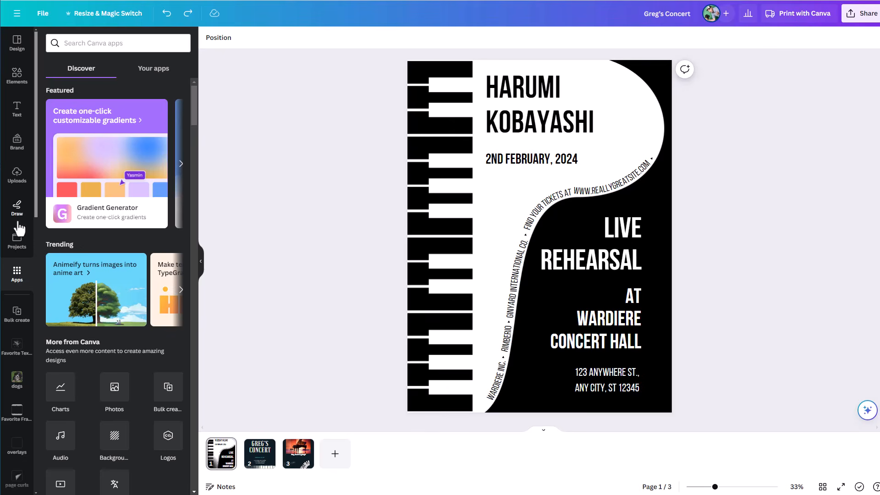
click(81, 46)
text(g)
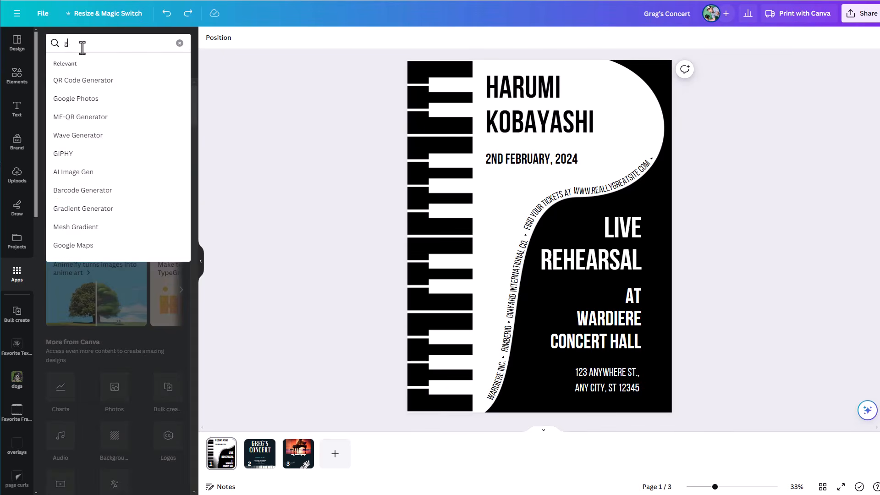
text(oogle Drive)
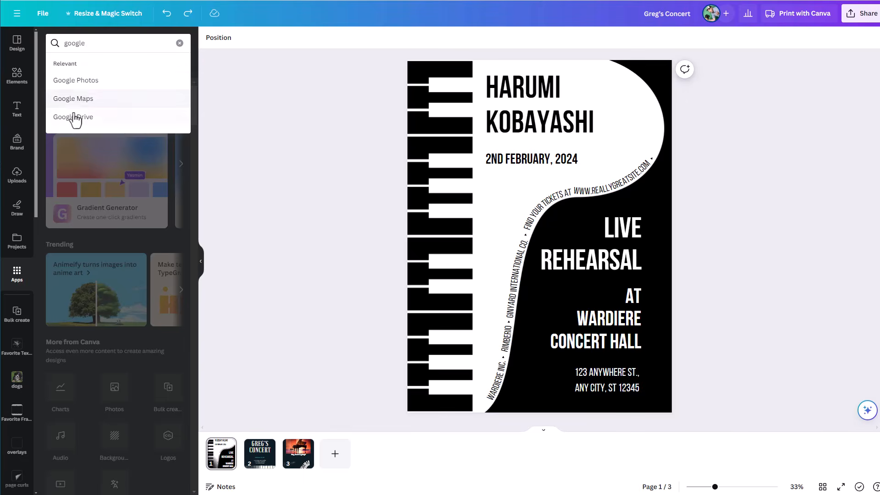
click(74, 112)
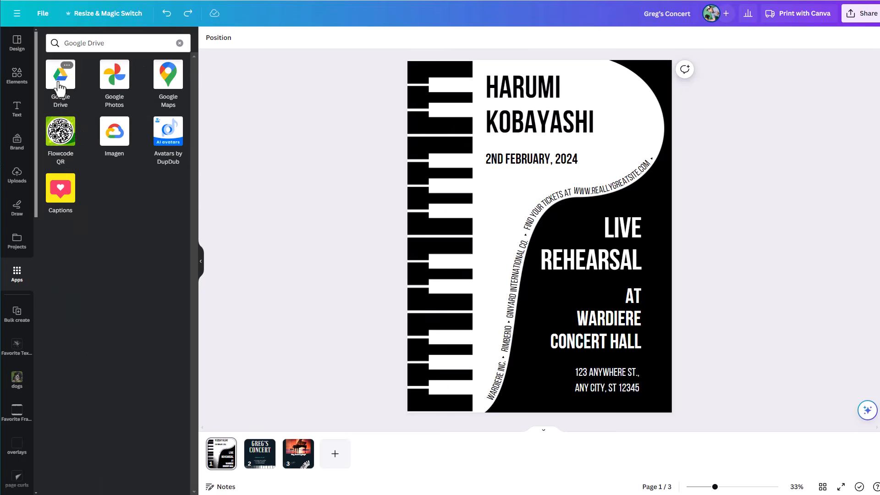
click(60, 78)
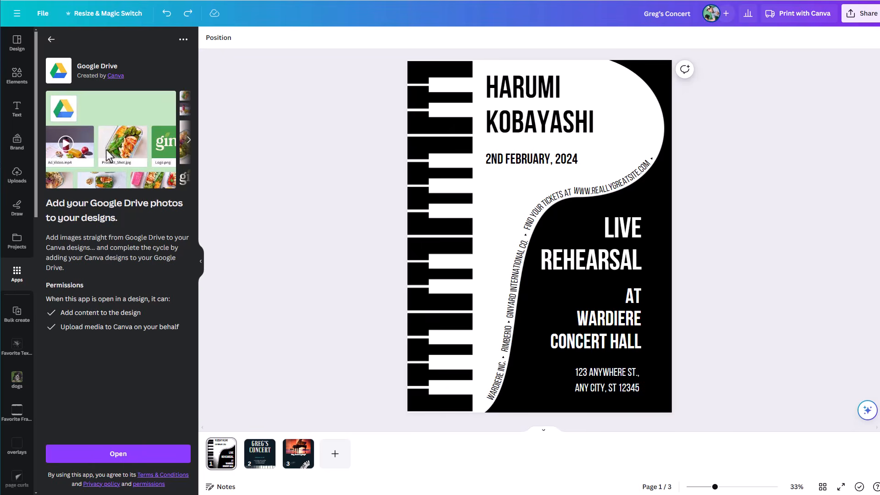
click(51, 40)
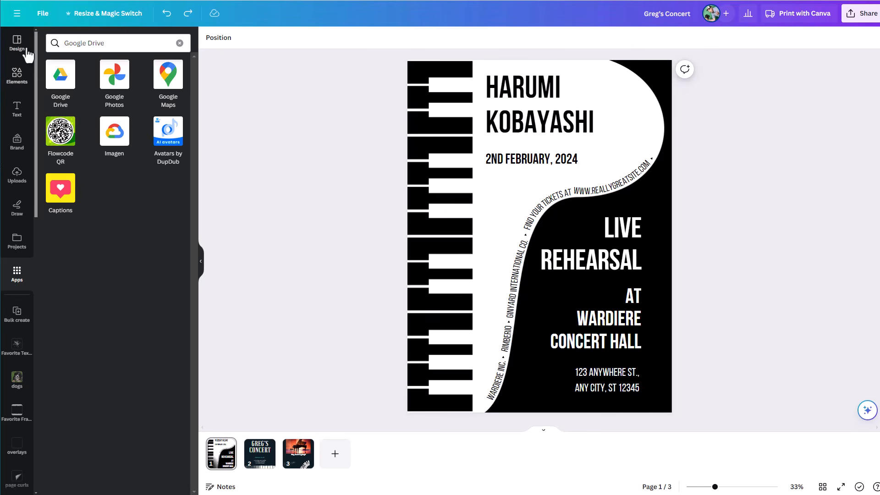
- Remove the Bulk create, Favorite Textures, dogs, Favorite Frames and overlays shortcuts from the editor's side menu
click(6, 313)
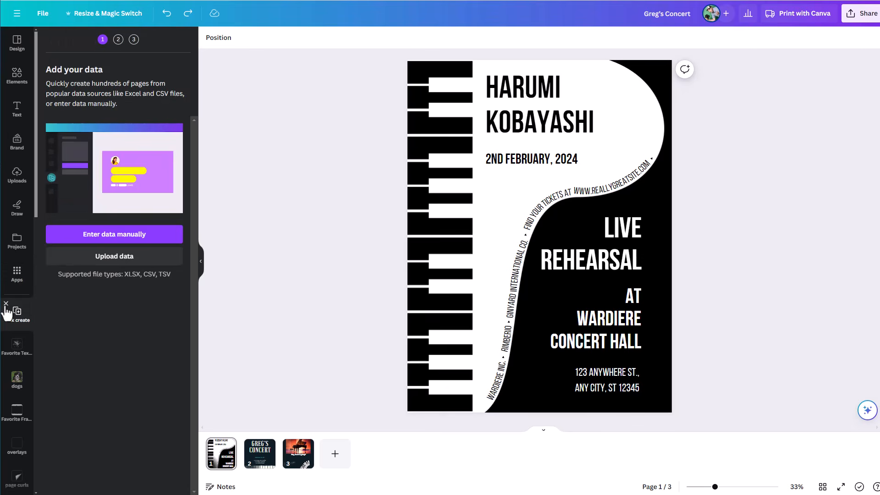
click(6, 312)
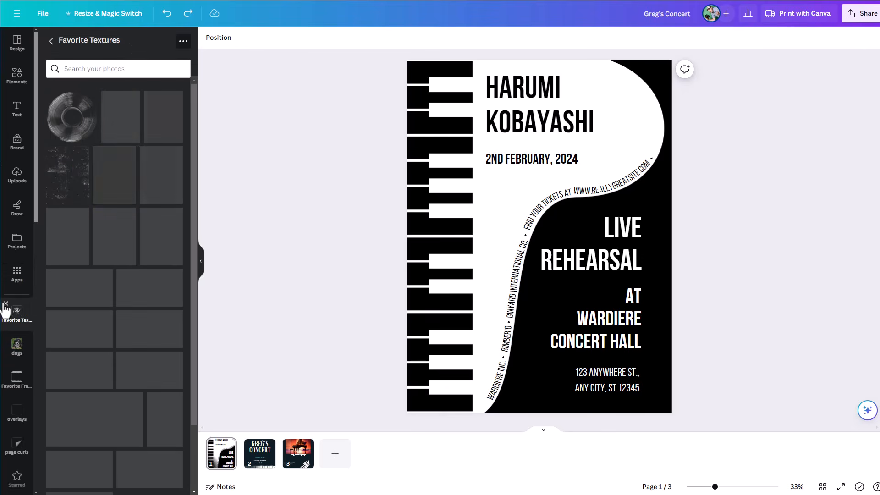
click(6, 305)
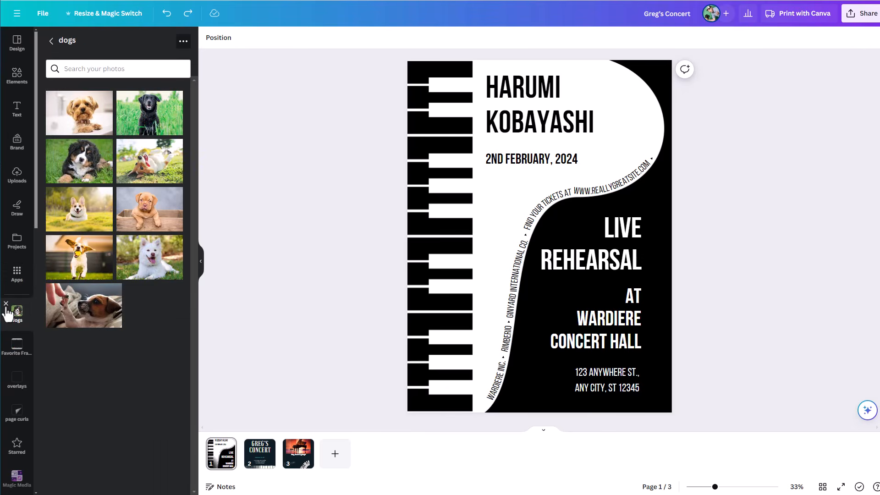
click(5, 305)
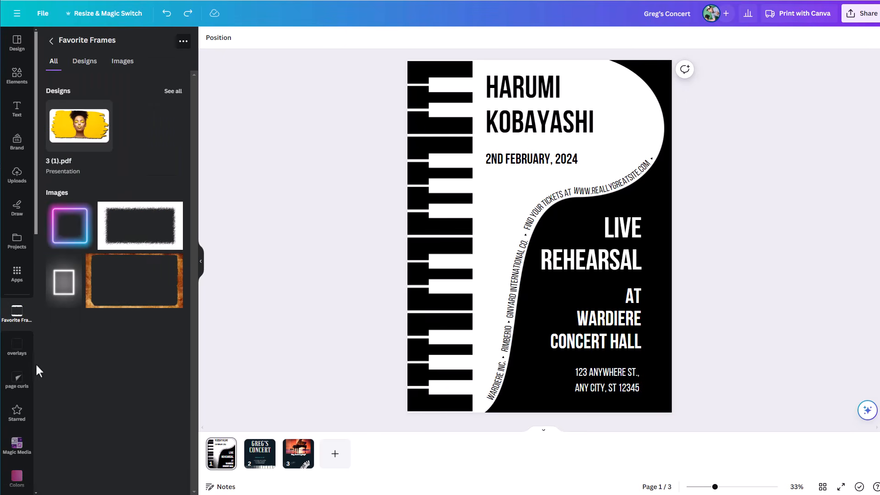
mouse_move(6, 314)
click(6, 304)
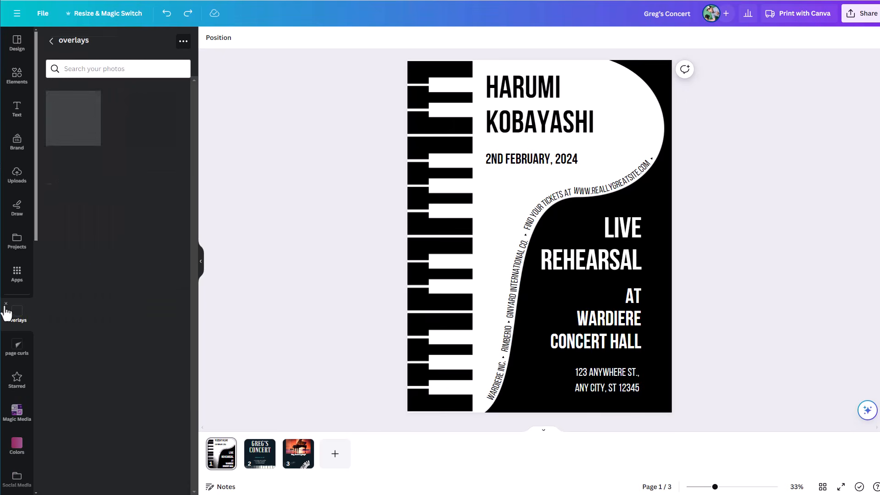
click(6, 304)
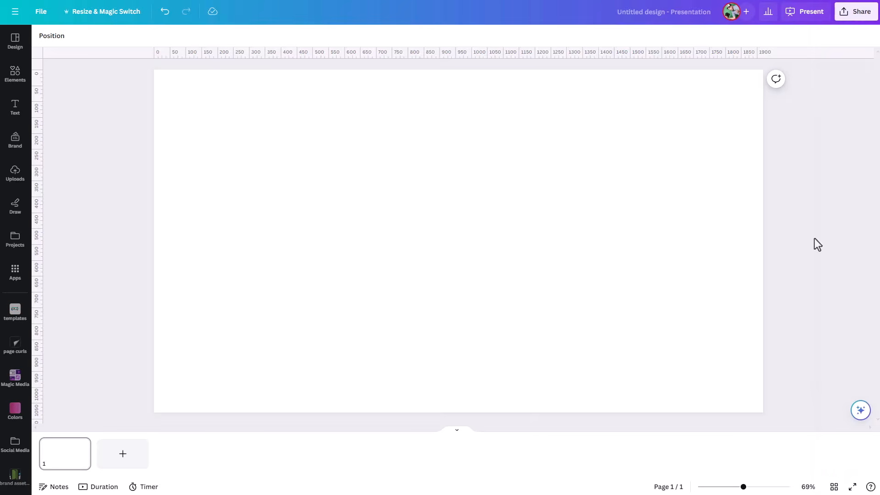
- Search the elements library for "dog" and show all of the matching graphics
click(15, 81)
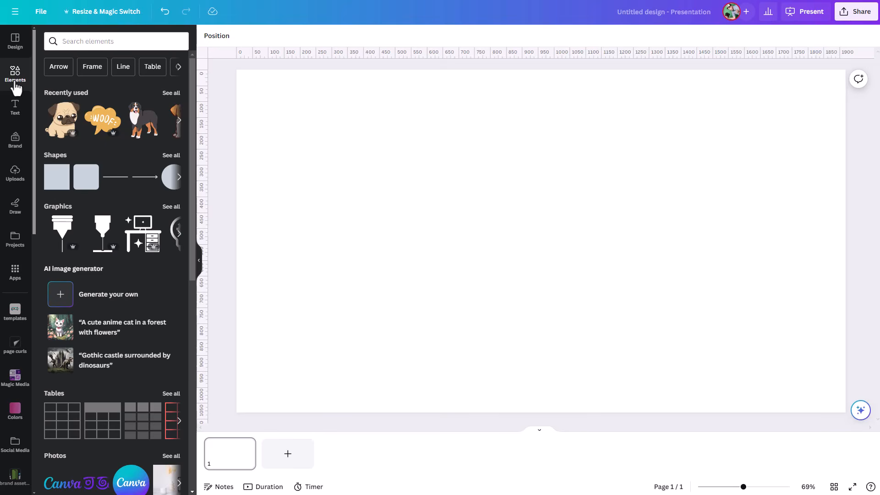
click(85, 41)
text(dog)
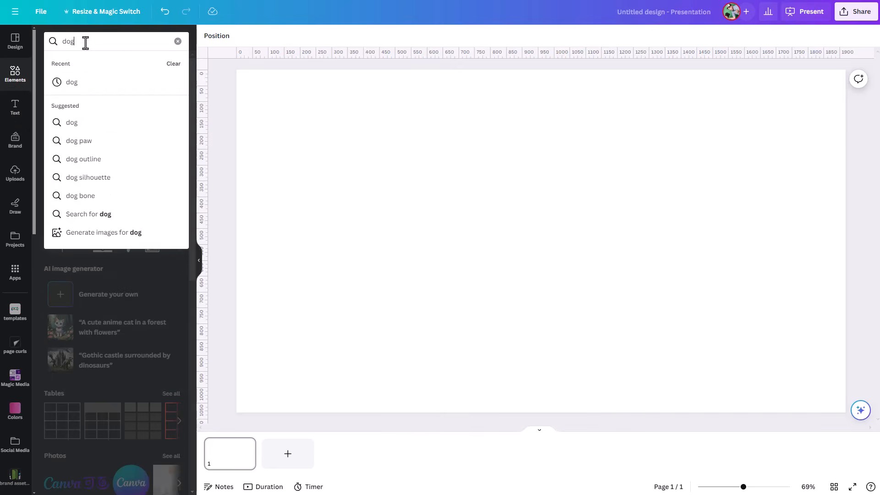
key(Return)
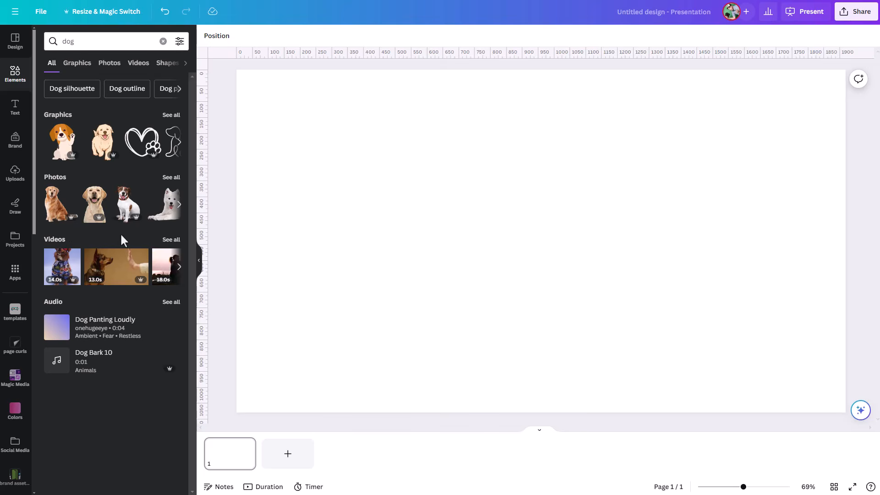
click(171, 115)
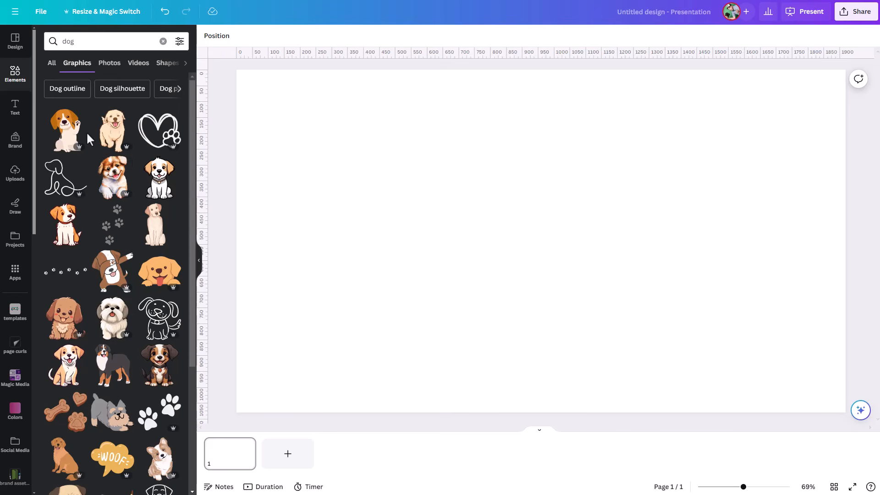
- Place the waving beagle at the page's left, the sitting orange-and-white puppy at upper middle and the Bernese mountain dog at lower right
click(68, 149)
drag(499, 204, 334, 223)
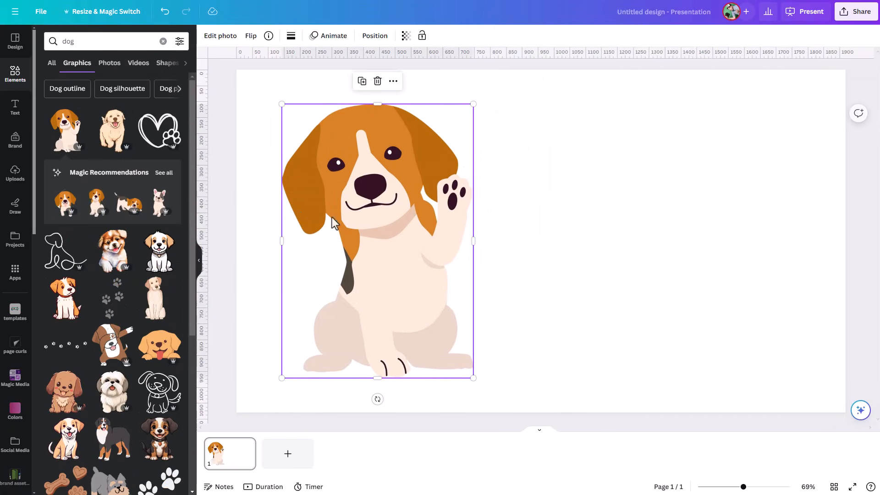
click(69, 302)
drag(548, 249, 563, 178)
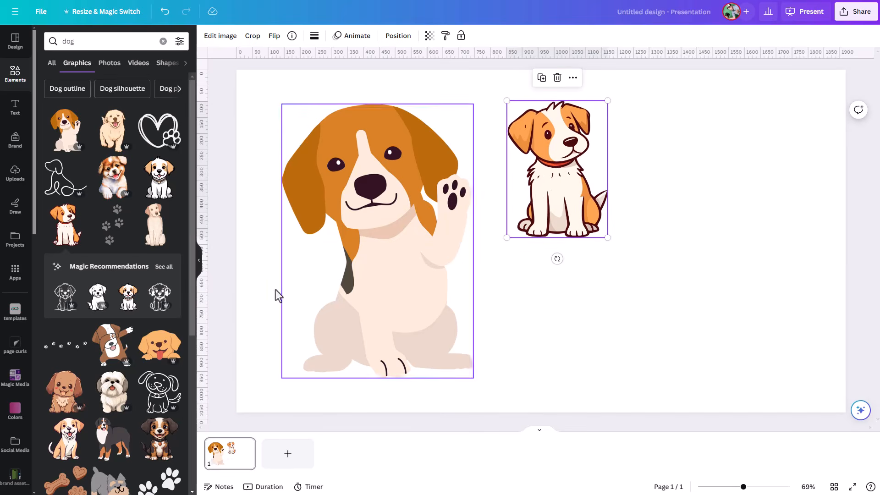
click(115, 442)
drag(499, 293, 668, 322)
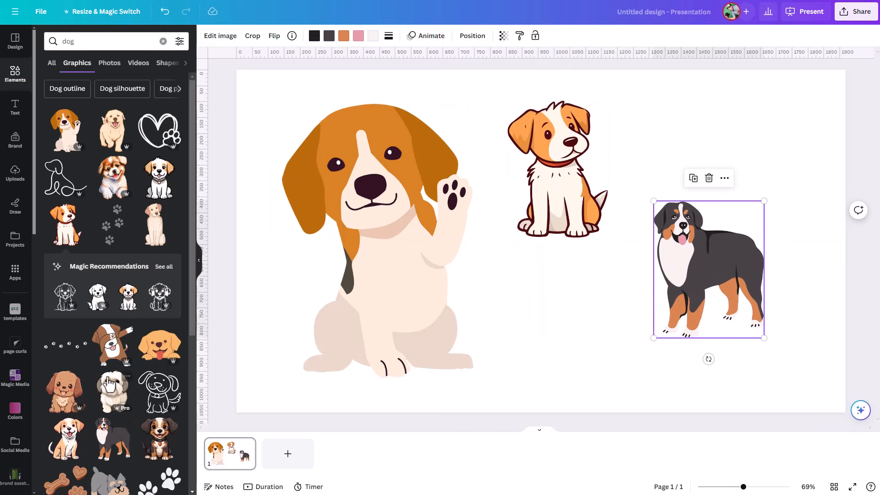
- Replace the Bernese mountain dog with the sitting pug graphic at the lower right of the page
scroll(100, 353, down, 5)
click(66, 327)
drag(487, 225, 529, 294)
click(709, 255)
key(Delete)
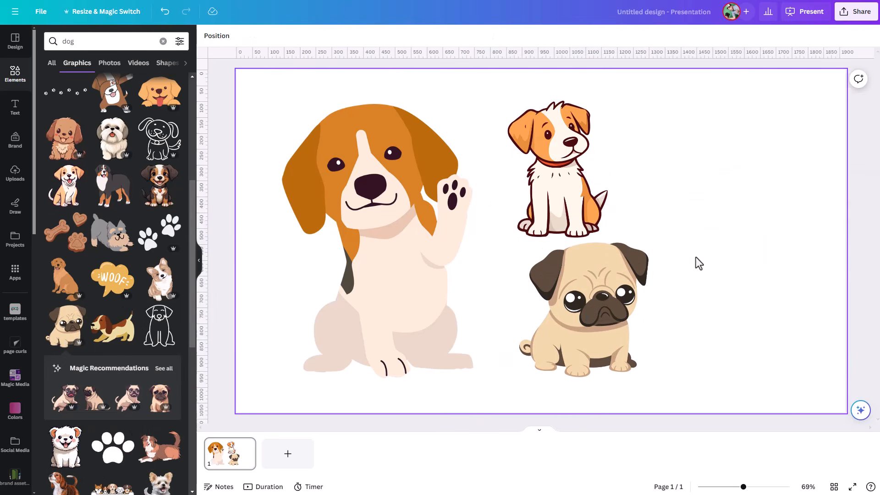
click(595, 293)
drag(593, 292, 714, 281)
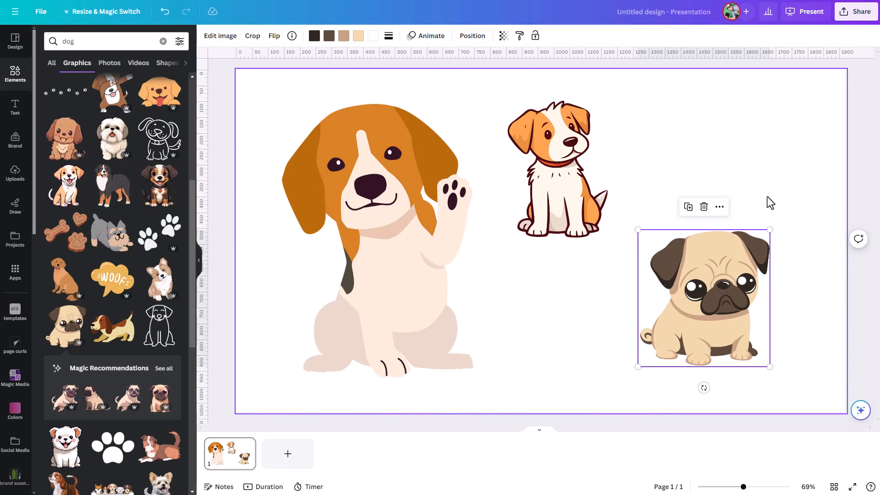
- Try selecting the pug alone and with a selection box, select it together with the orange-and-white puppy, and deselect both
click(755, 193)
click(717, 280)
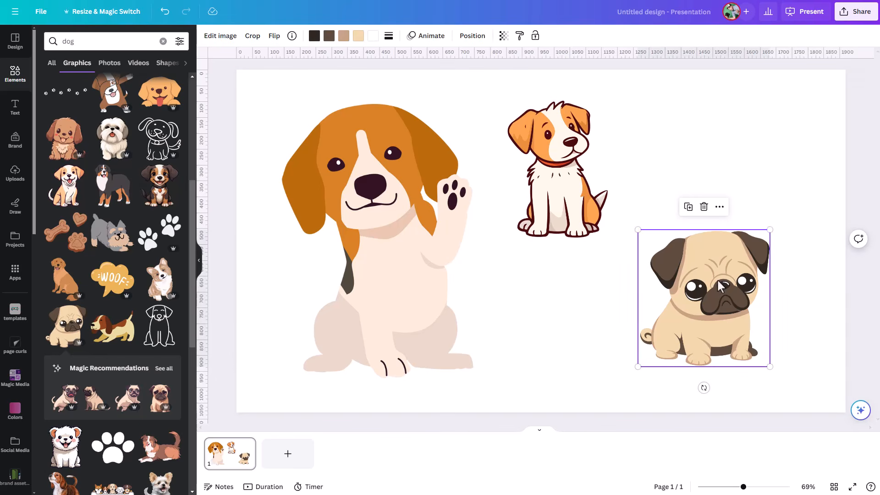
click(801, 217)
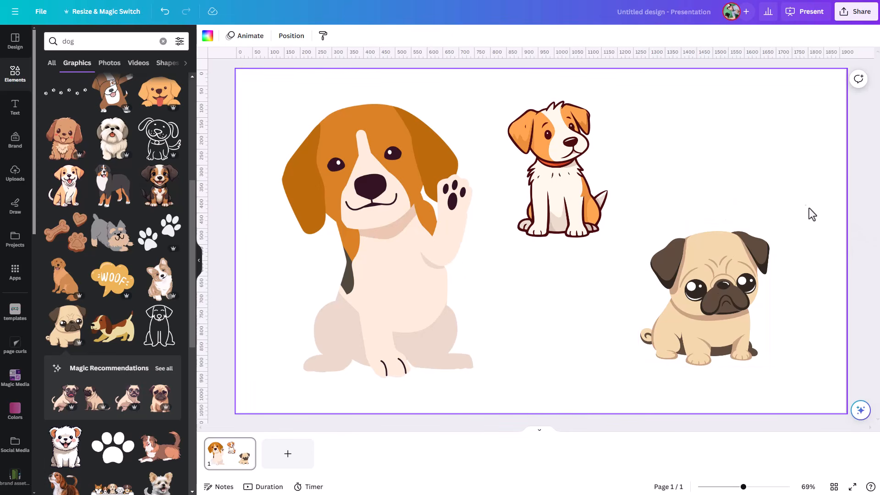
drag(796, 195, 698, 314)
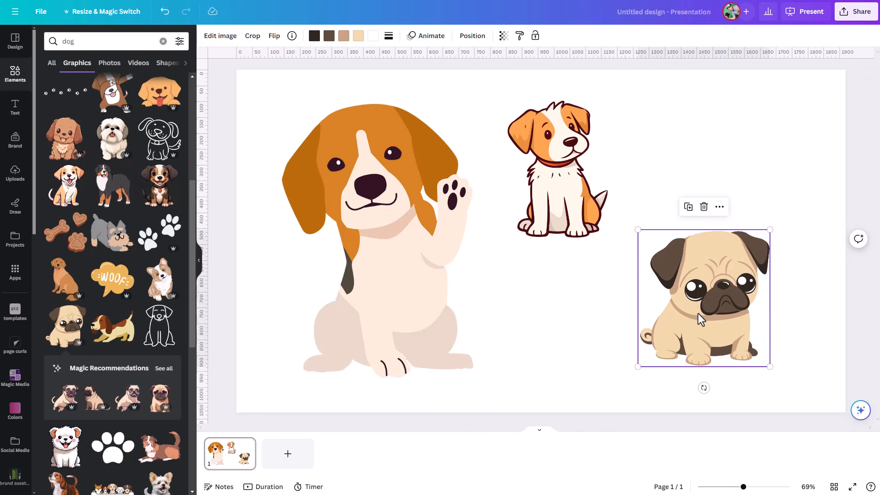
click(768, 158)
drag(800, 129, 582, 310)
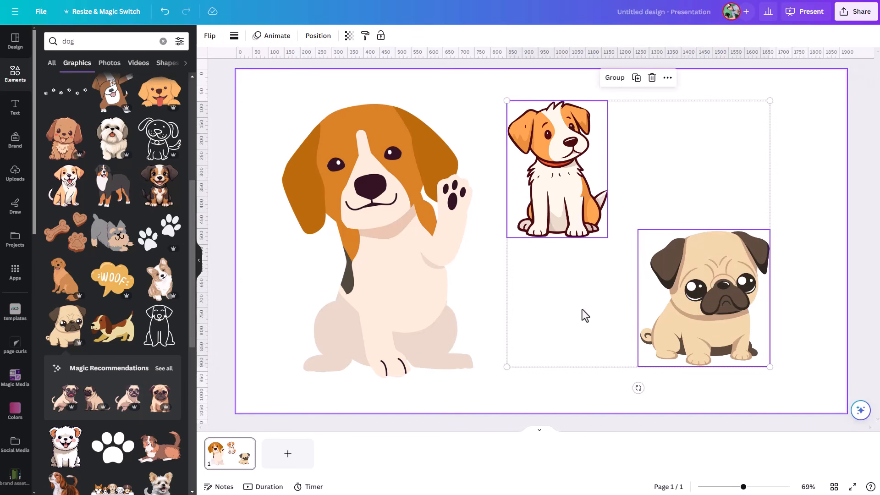
click(803, 203)
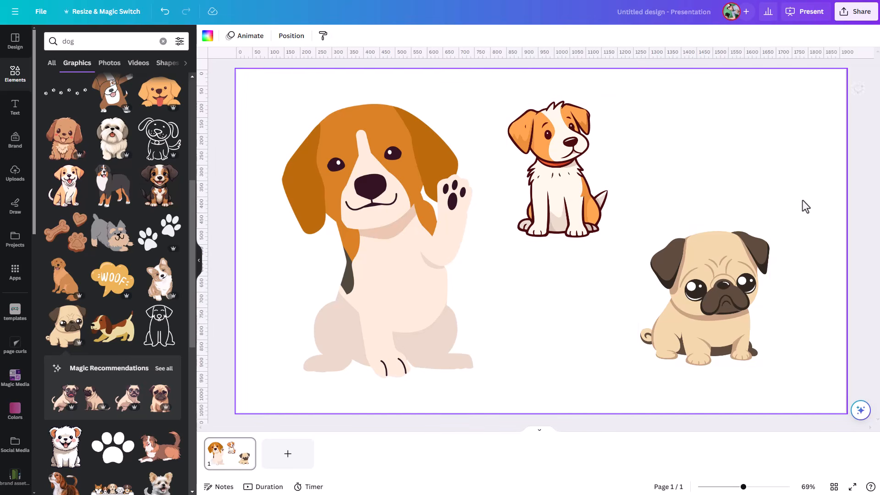
- Select the pug, the orange-and-white puppy and the beagle in turn to compare the editing options offered for each
click(711, 277)
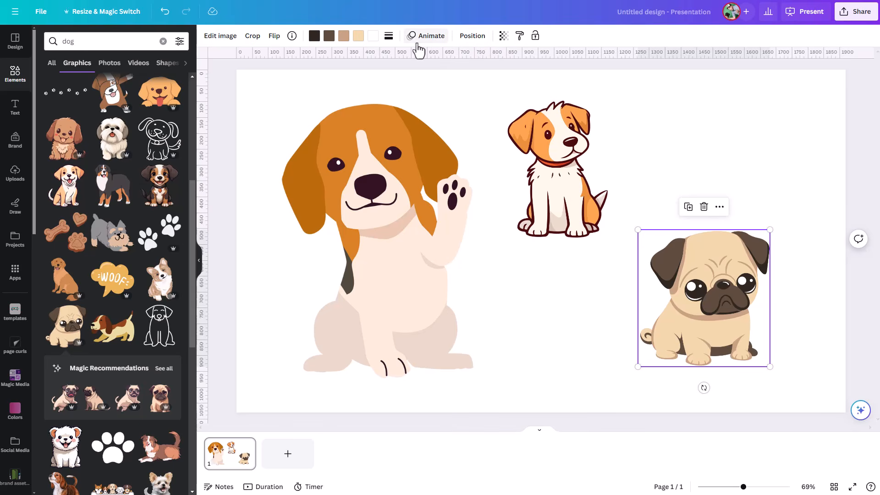
click(790, 142)
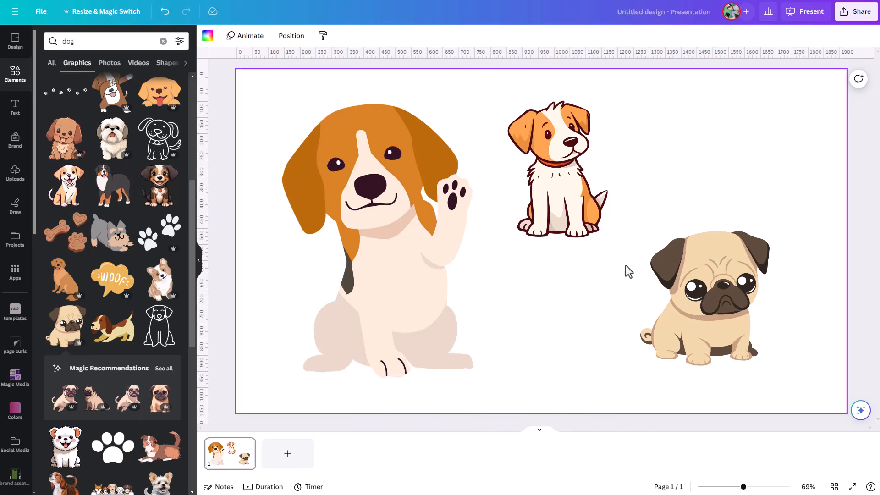
click(705, 296)
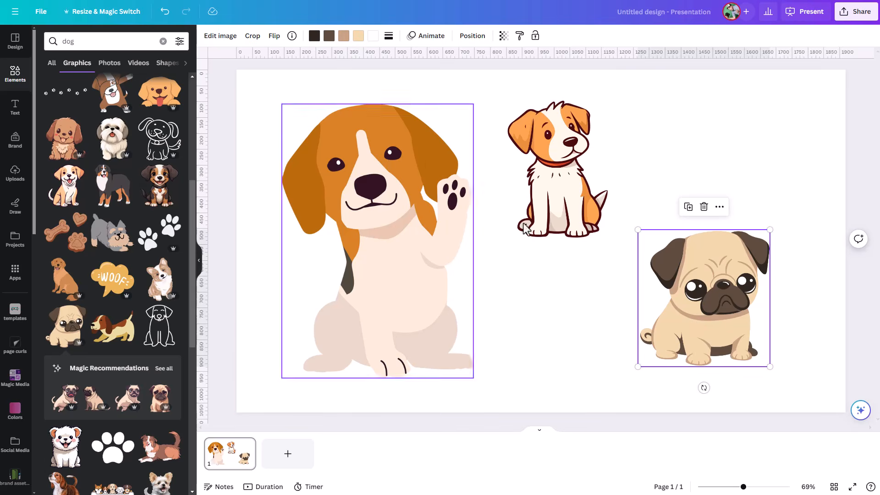
click(556, 170)
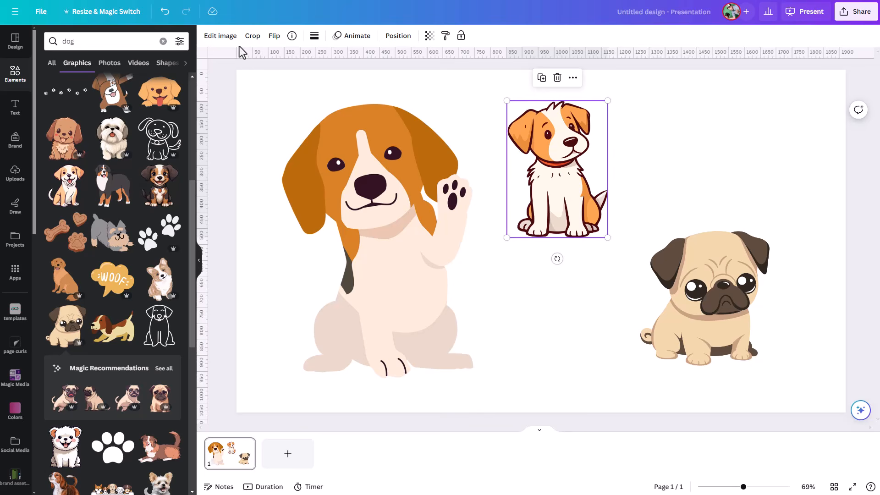
click(641, 294)
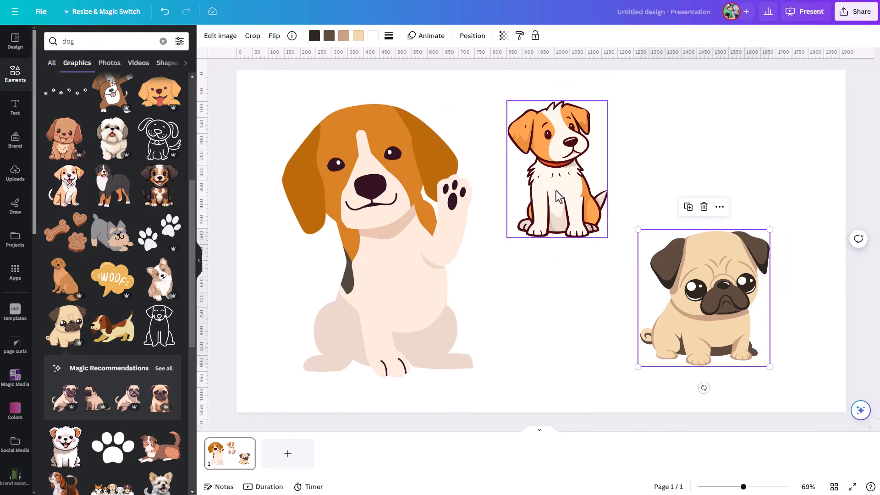
click(393, 227)
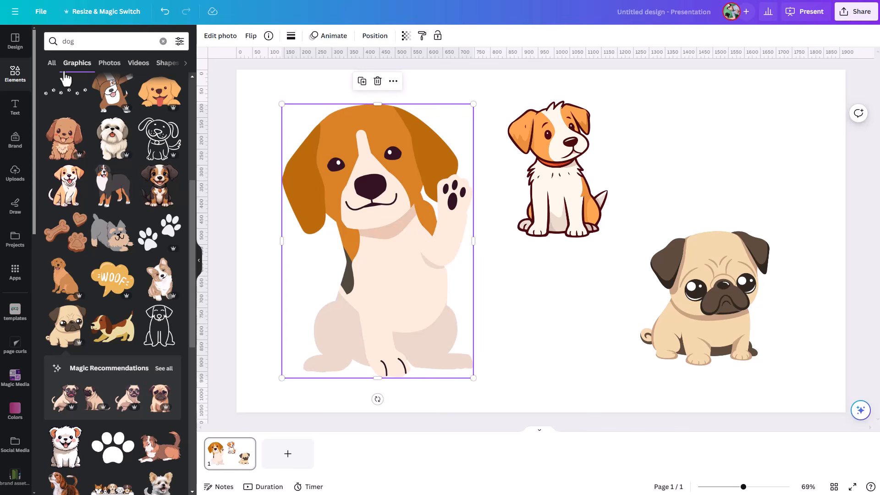
- Recolor the pug's medium-brown ears and muzzle to a lighter orange-brown
click(722, 272)
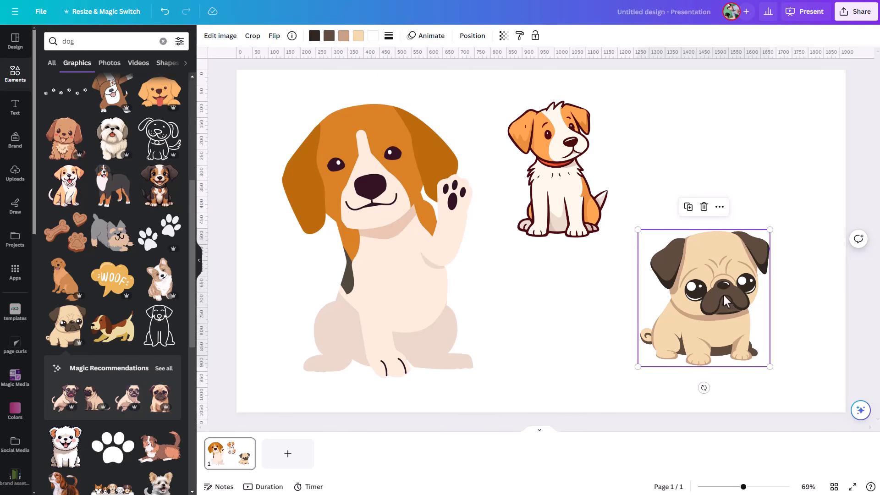
click(329, 36)
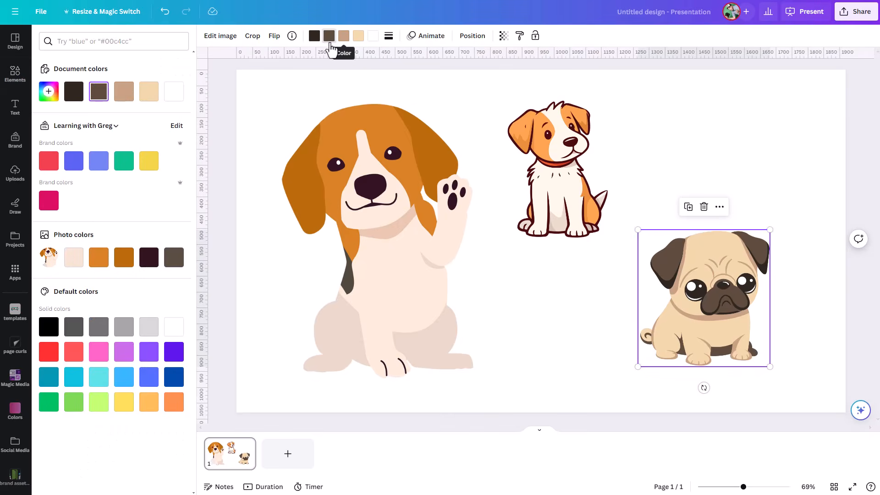
click(99, 92)
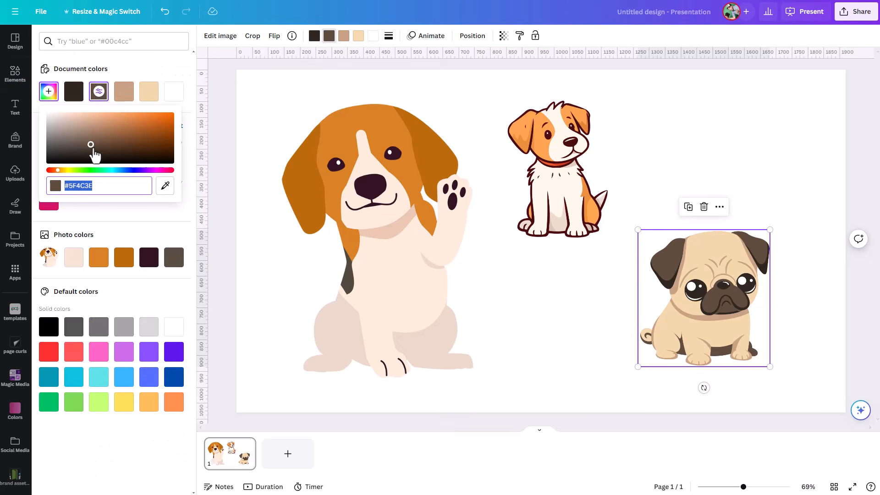
drag(91, 146, 139, 124)
click(609, 173)
click(666, 177)
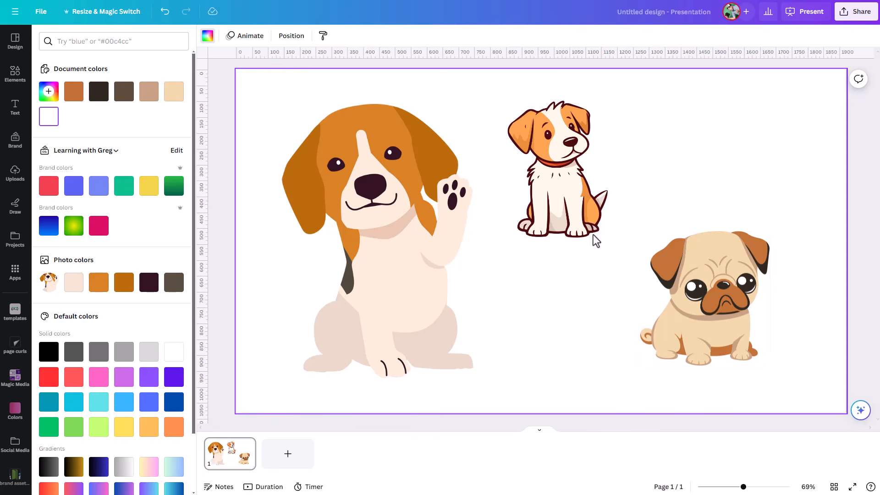
- Compare the photo editing options for the beagle with the image editing effects for the orange-and-white puppy
click(555, 202)
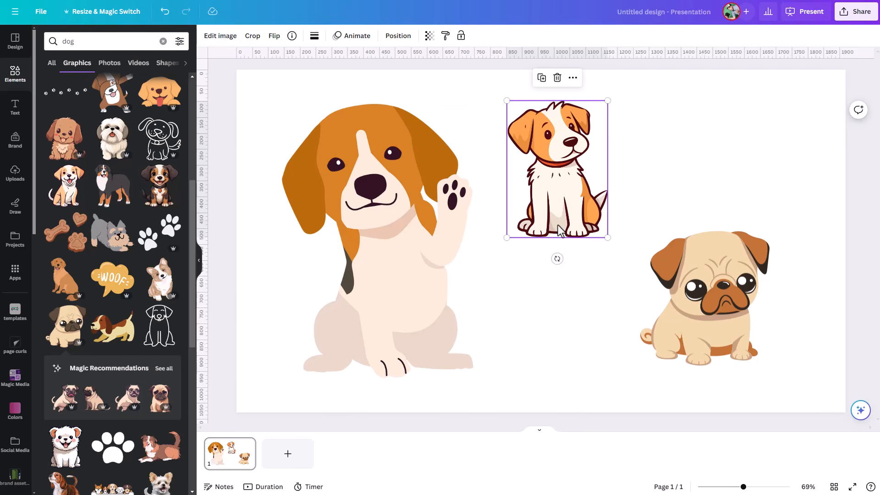
click(407, 270)
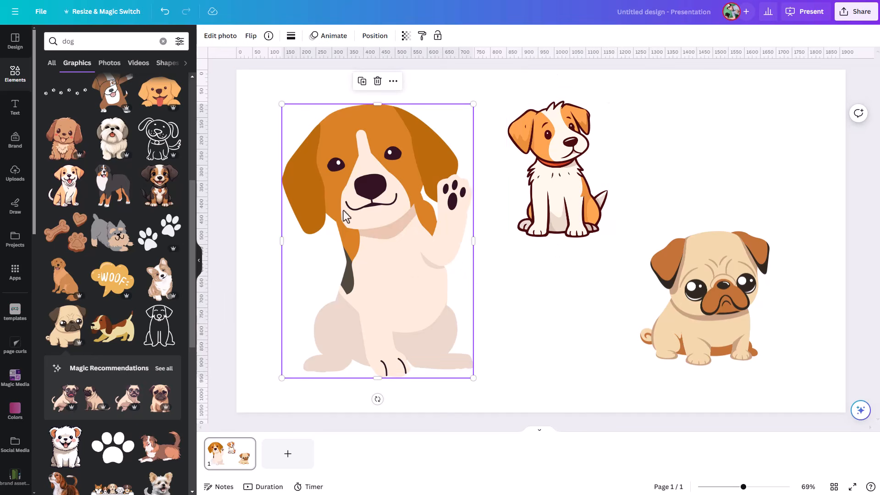
click(225, 37)
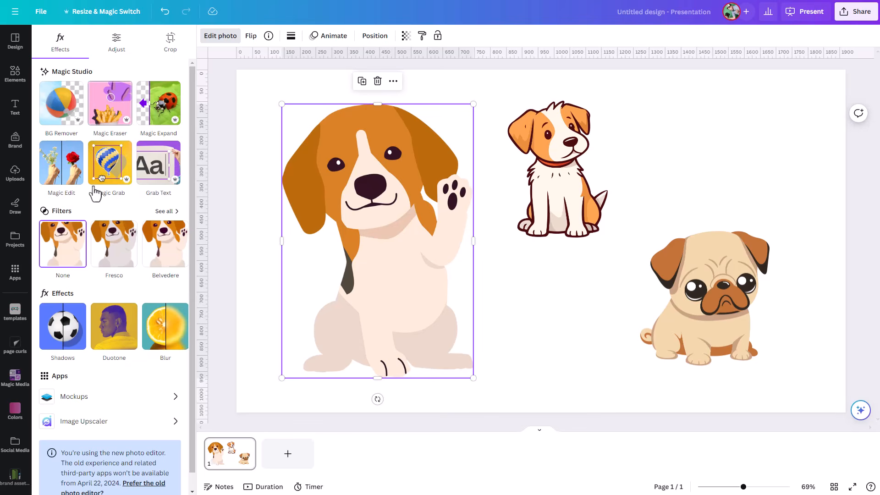
click(563, 221)
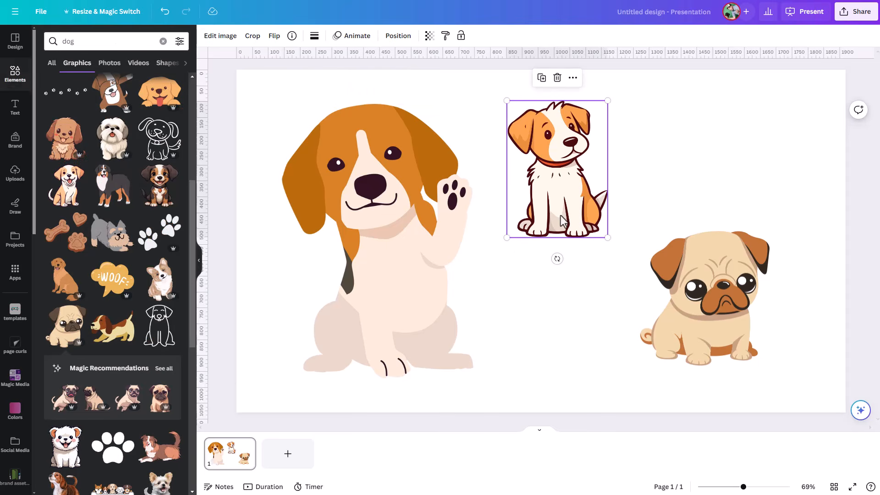
click(213, 39)
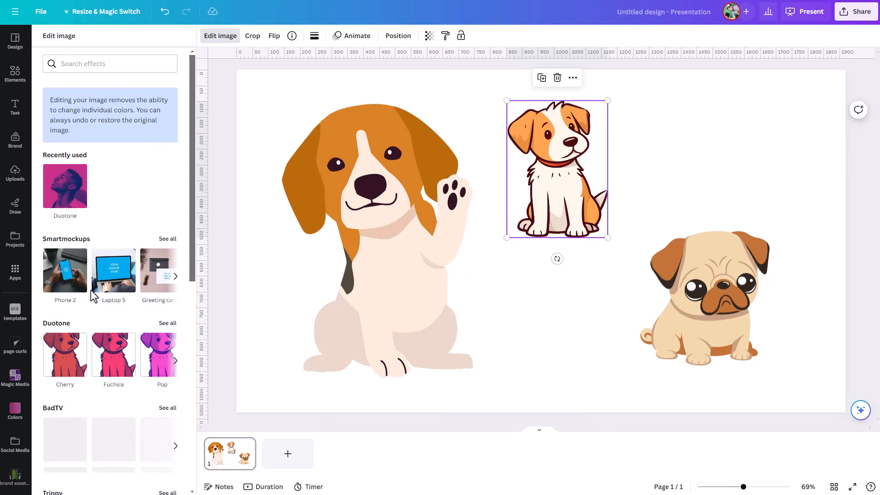
- Select the beagle, the orange-and-white puppy and the pug in turn to compare the crop, flip and color options offered
click(348, 267)
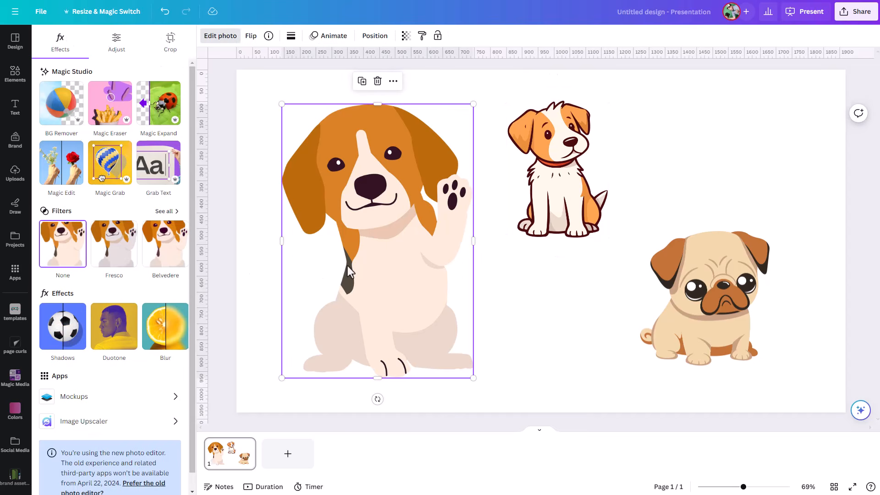
click(561, 202)
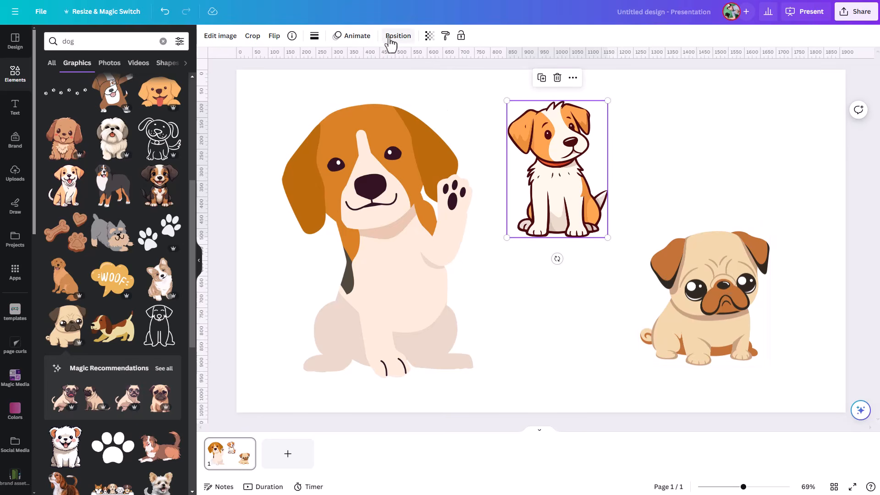
click(431, 200)
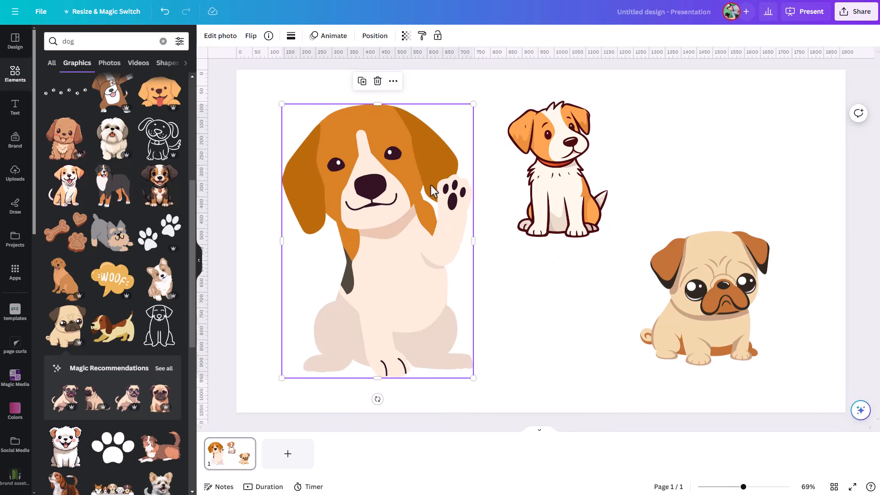
click(743, 329)
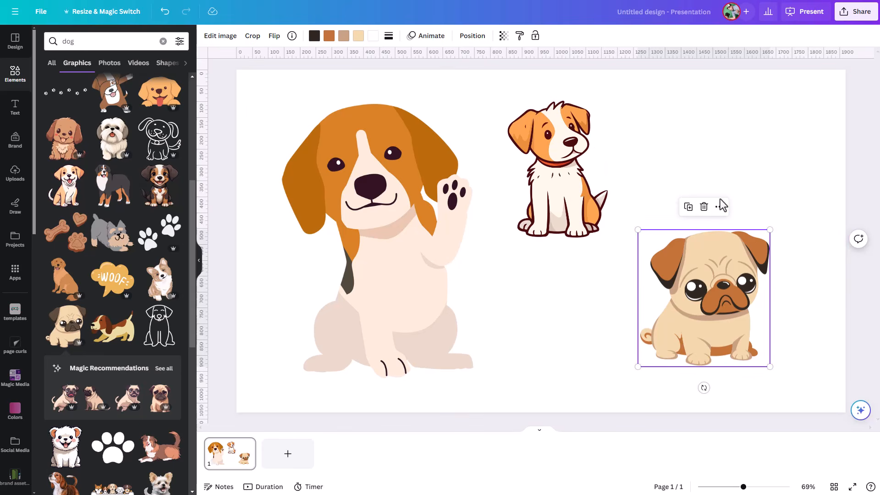
- Shift the pug slightly toward the page center and enlarge it proportionally until it nearly touches the orange-and-white puppy
mouse_move(713, 287)
mouse_down()
mouse_move(687, 279)
mouse_move(705, 285)
mouse_up()
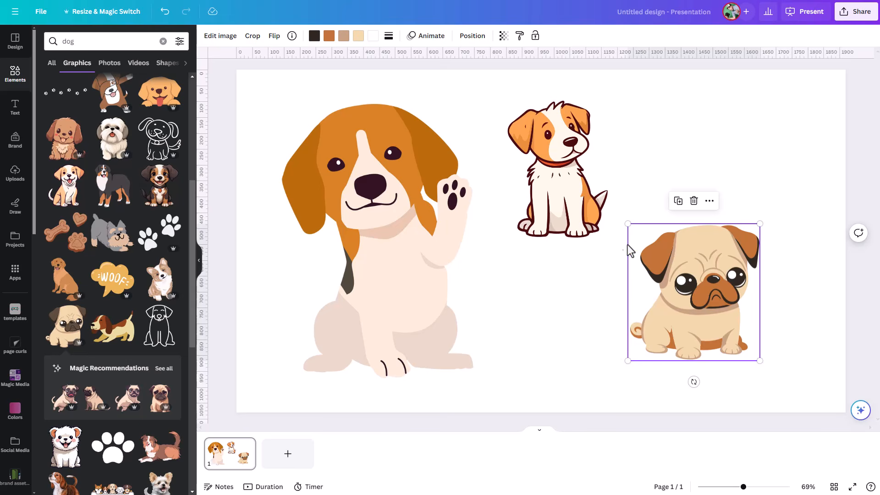
drag(626, 224, 579, 173)
drag(612, 246, 636, 246)
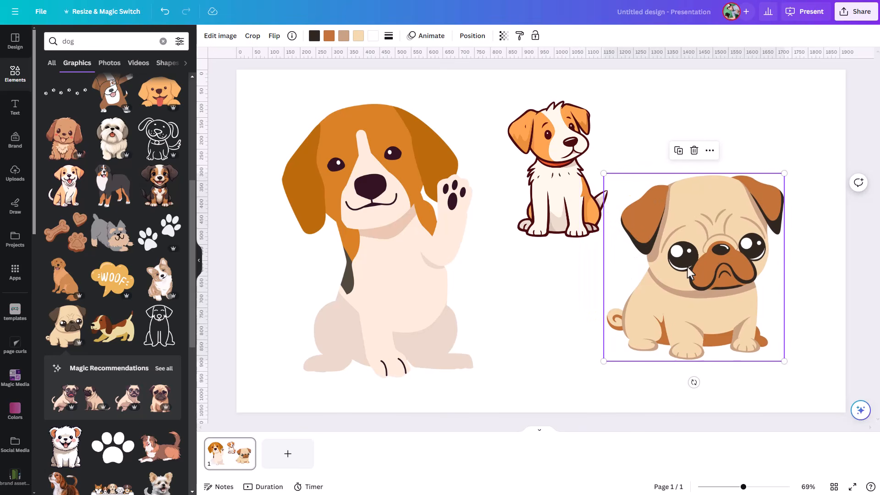
- Crop the pug freeform on both sides to a narrow vertical strip that cuts off its ears
double_click(700, 263)
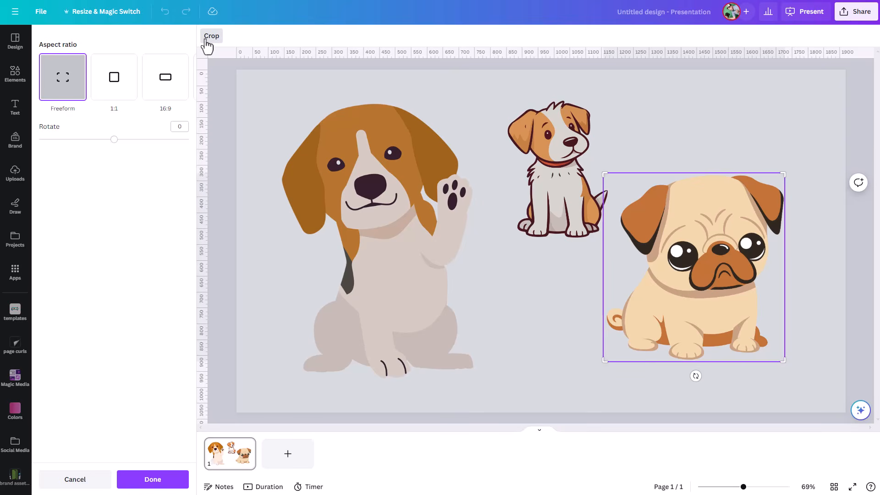
click(704, 92)
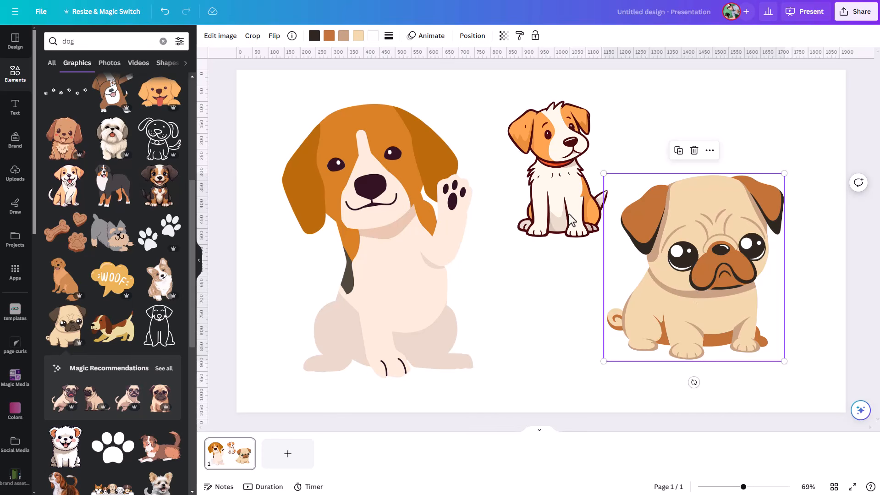
click(253, 38)
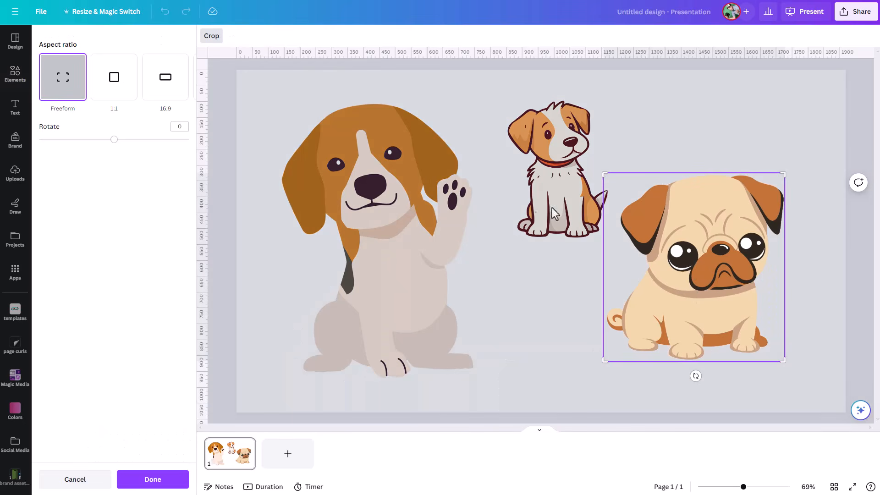
drag(602, 175, 663, 177)
drag(780, 183, 754, 178)
click(770, 142)
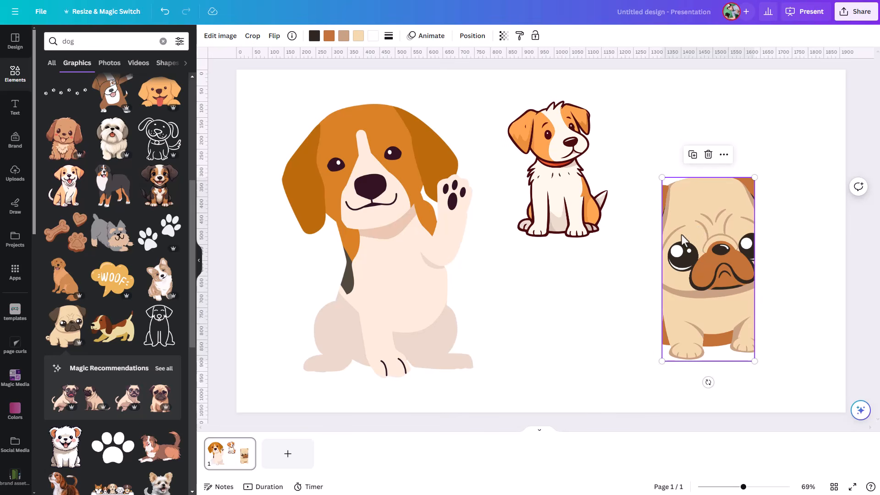
- Extend the pug's crop back to the full image, trying the 1:1 aspect ratio before returning to Freeform
double_click(698, 260)
drag(658, 178, 582, 166)
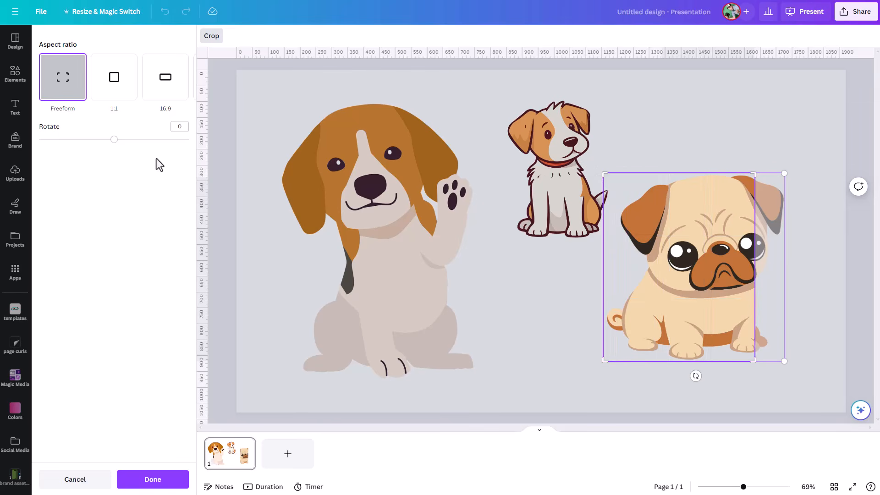
click(110, 86)
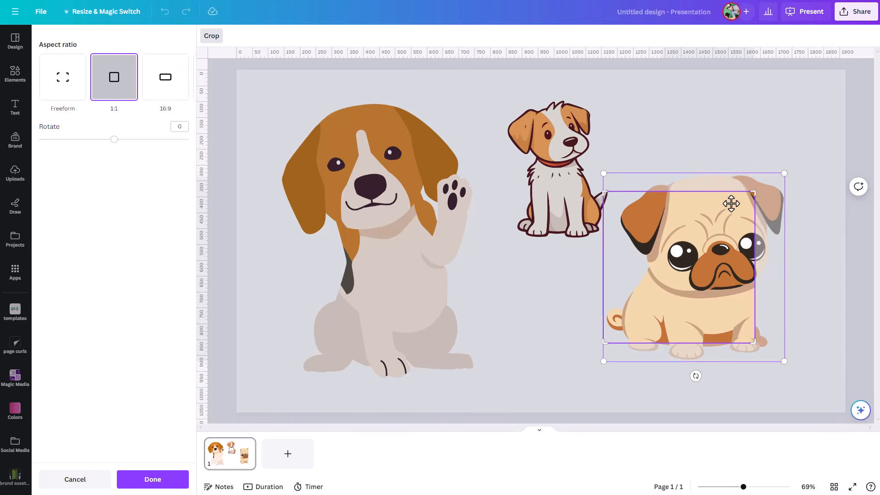
drag(760, 197, 825, 173)
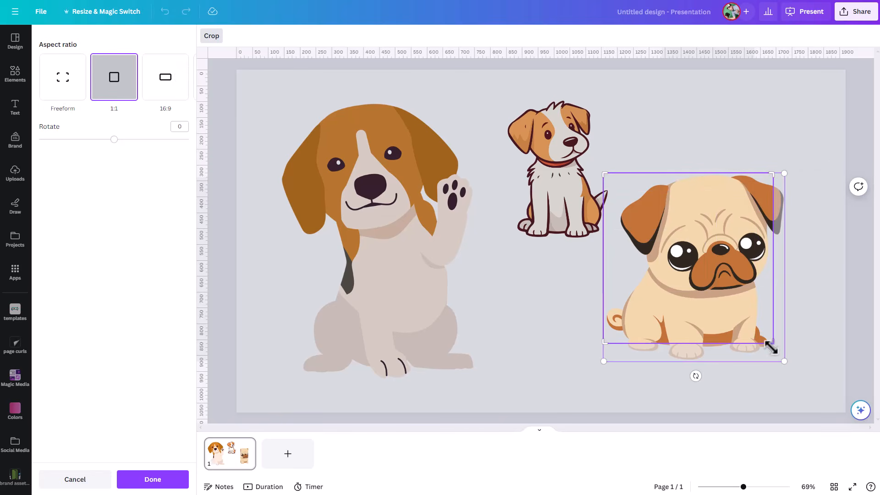
drag(773, 344, 796, 383)
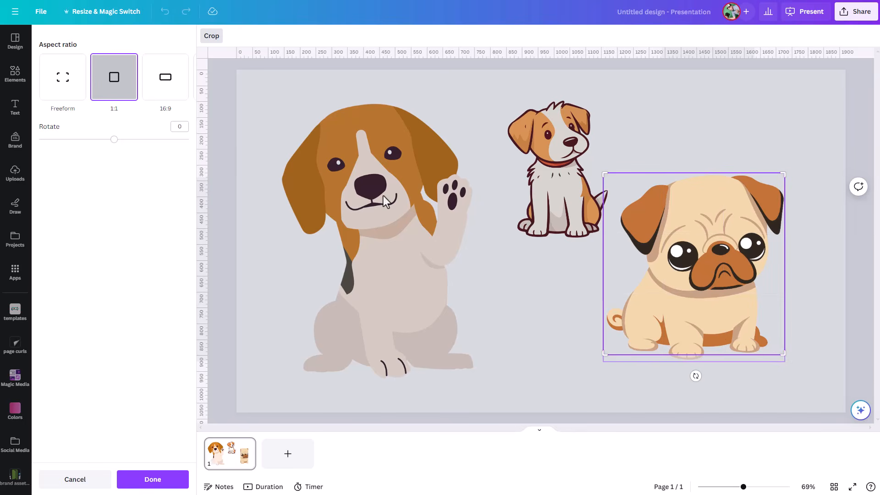
click(65, 93)
drag(782, 353, 785, 367)
click(802, 338)
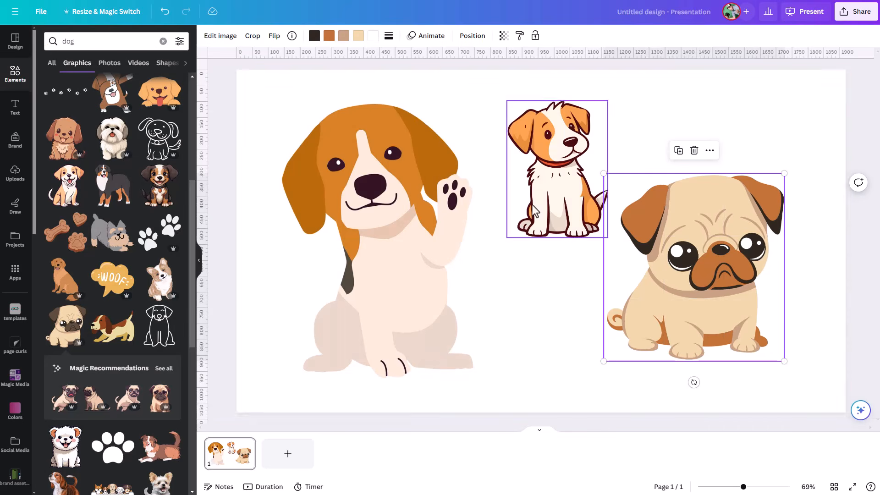
- Flip the pug horizontally and move it slightly down and away from the orange-and-white puppy
click(273, 38)
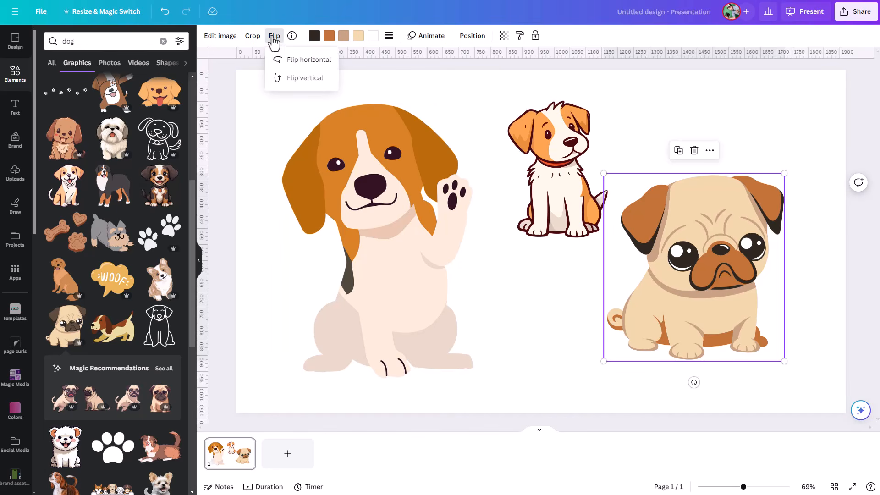
click(276, 60)
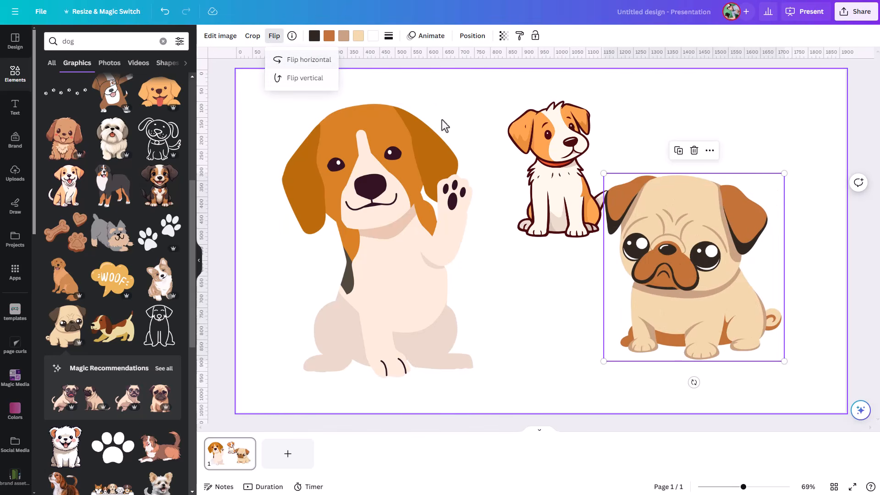
click(758, 166)
drag(743, 183, 755, 186)
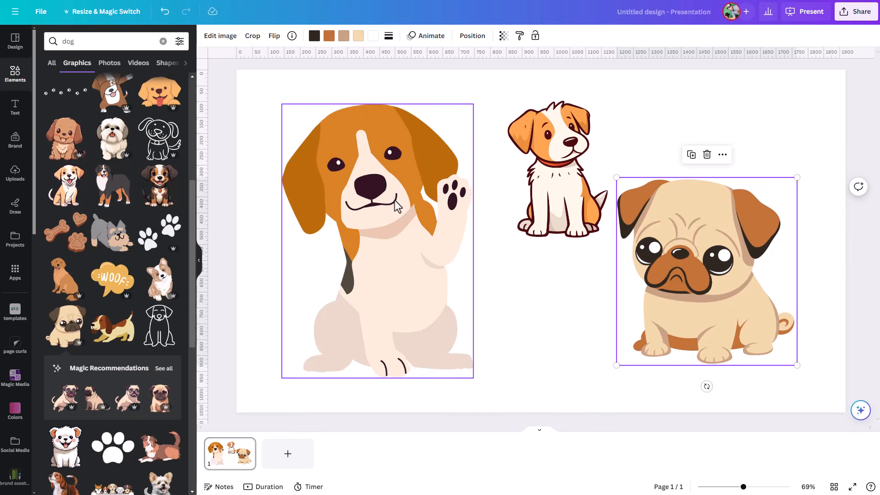
drag(686, 242, 693, 251)
- Enlarge the orange-and-white puppy slightly in proportion
click(539, 173)
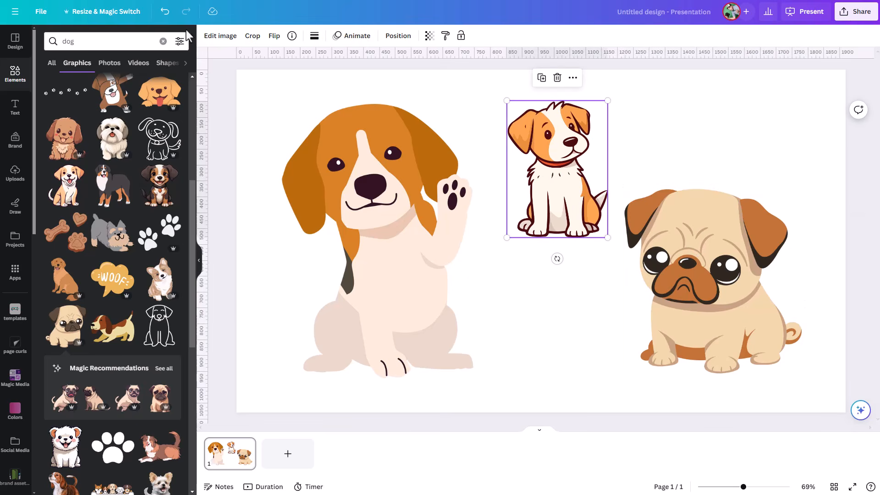
drag(608, 101, 610, 98)
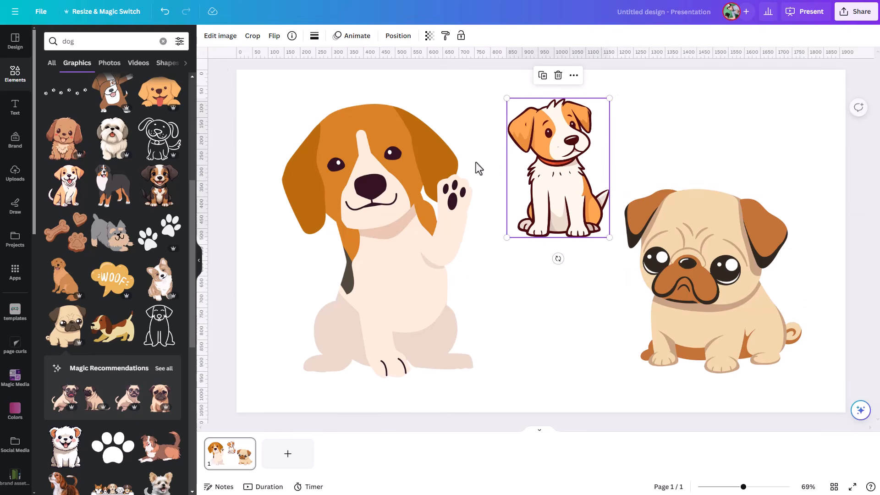
- Widen the beagle slightly from its side and try extending its Freeform crop frame past the image edge
click(397, 215)
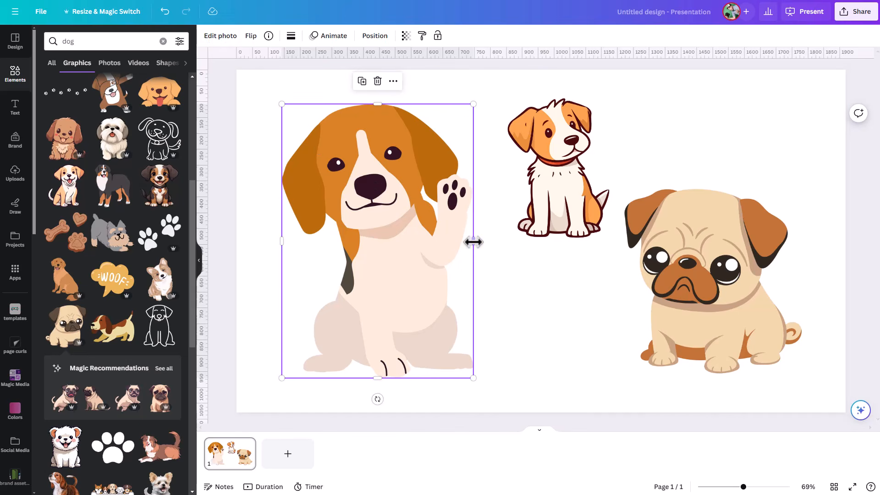
mouse_move(473, 243)
mouse_down()
mouse_move(400, 246)
mouse_move(501, 251)
mouse_move(464, 247)
mouse_move(477, 249)
mouse_up()
double_click(389, 253)
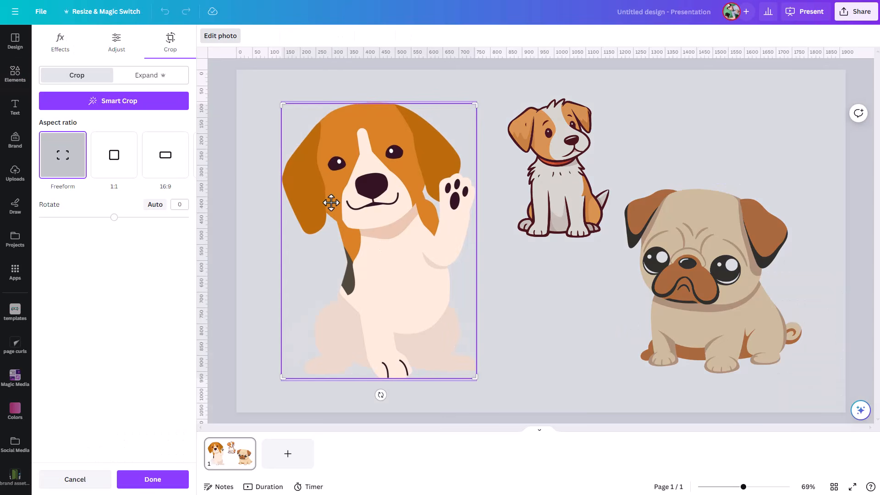
mouse_move(474, 108)
mouse_down()
mouse_move(449, 122)
mouse_move(484, 177)
mouse_move(484, 94)
mouse_up()
click(522, 265)
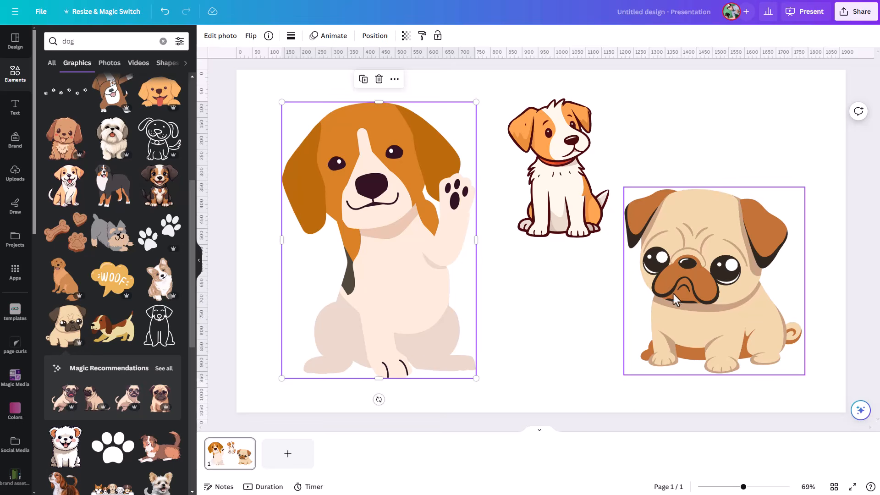
- Replace the beagle with the photo of a smiling corgi on grass from the dog photo results
drag(383, 278, 400, 270)
key(Delete)
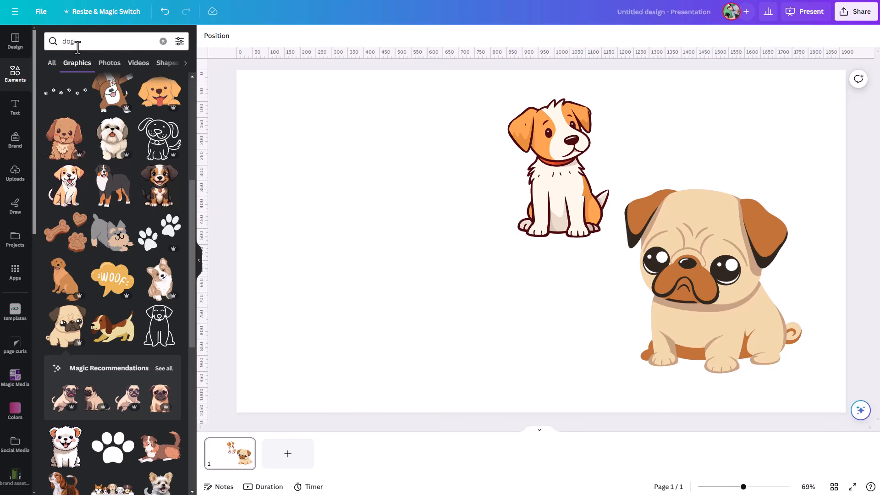
click(109, 63)
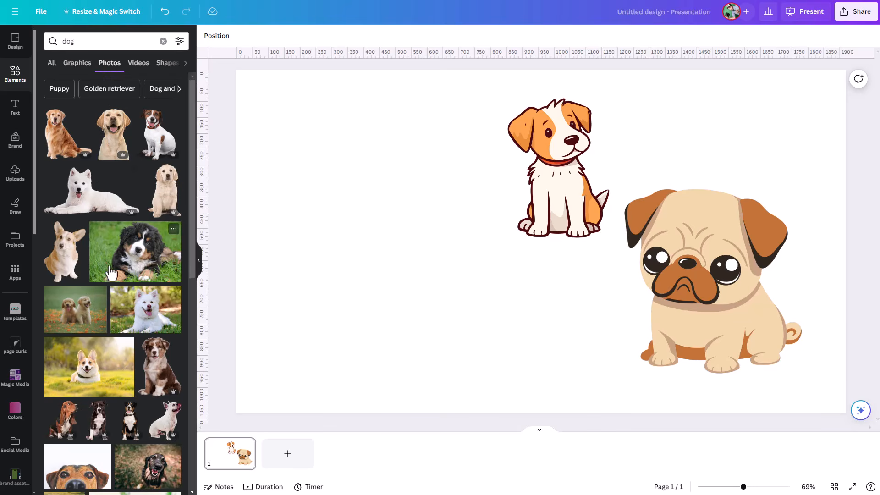
click(90, 366)
drag(544, 215, 460, 217)
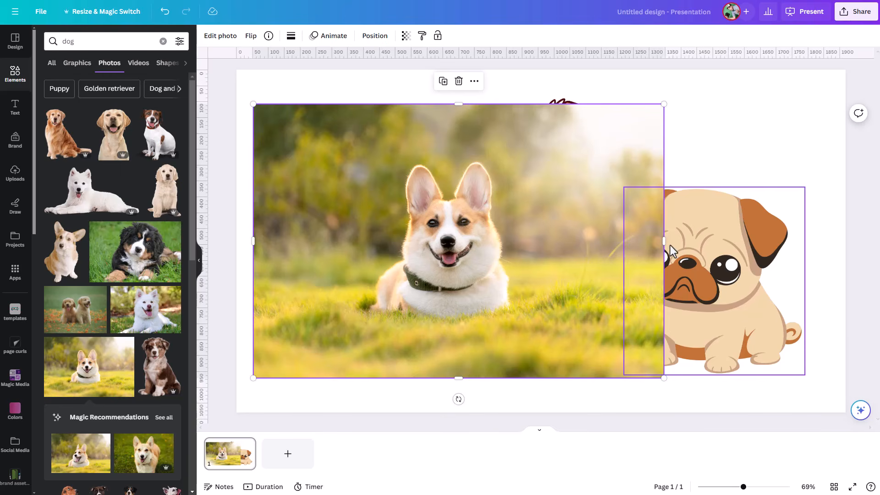
- Crop the corgi photo on all four sides to a nearly square frame around the dog and move it beside the puppy
drag(664, 243, 542, 243)
drag(250, 243, 357, 246)
drag(450, 103, 450, 145)
drag(448, 378, 448, 346)
drag(467, 265, 386, 246)
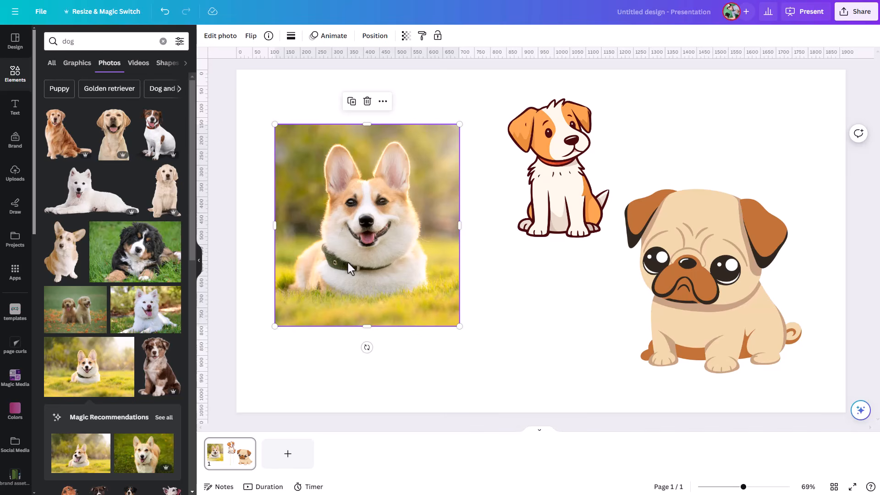
- Select the orange-and-white puppy and the pug alternately to compare which graphic offers editable colors
click(580, 204)
click(709, 291)
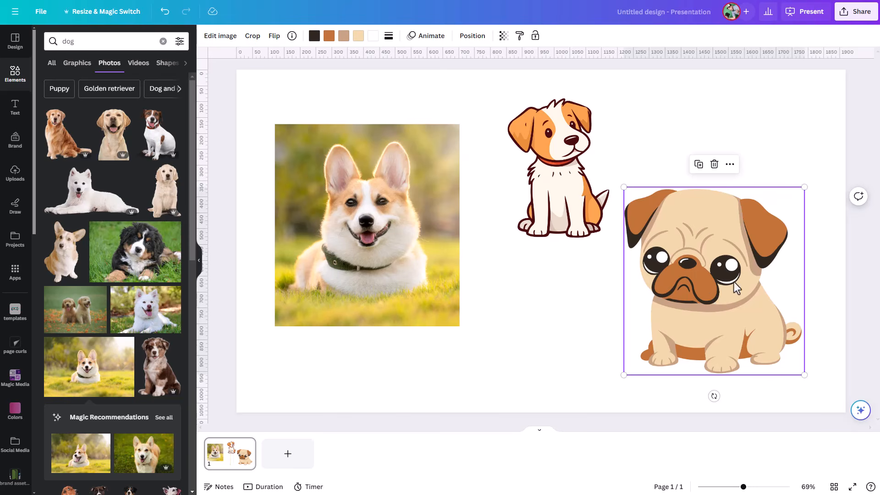
click(574, 169)
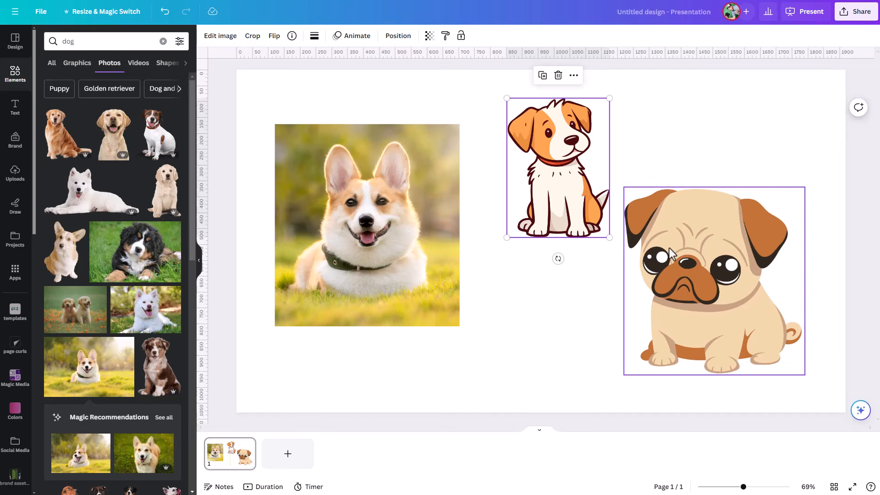
click(692, 319)
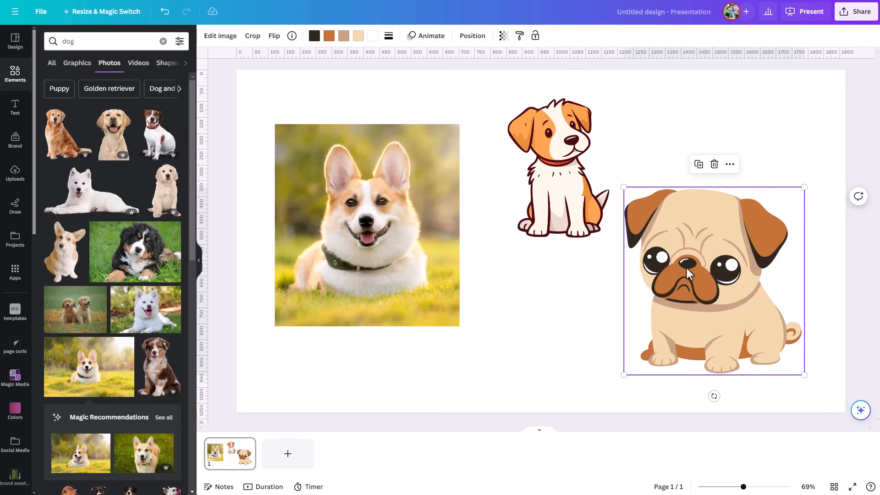
- Recolor the pug's light beige body to the darker golden brown #D69B3D
click(357, 38)
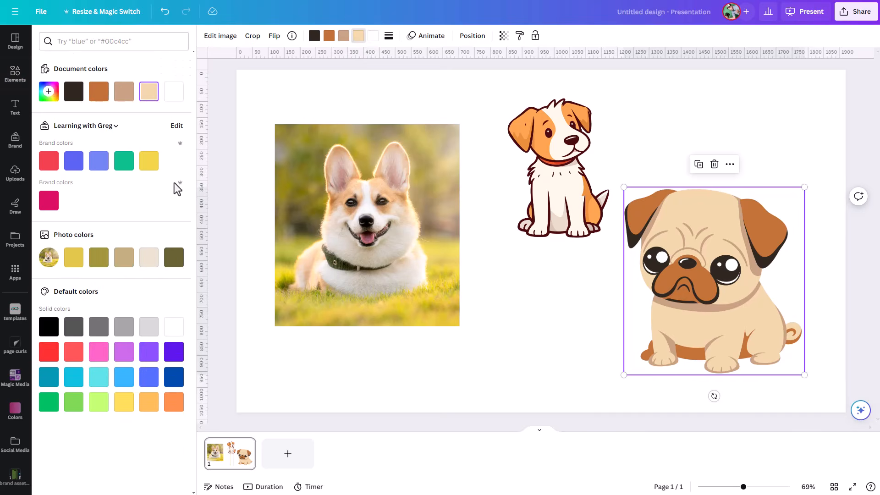
click(147, 97)
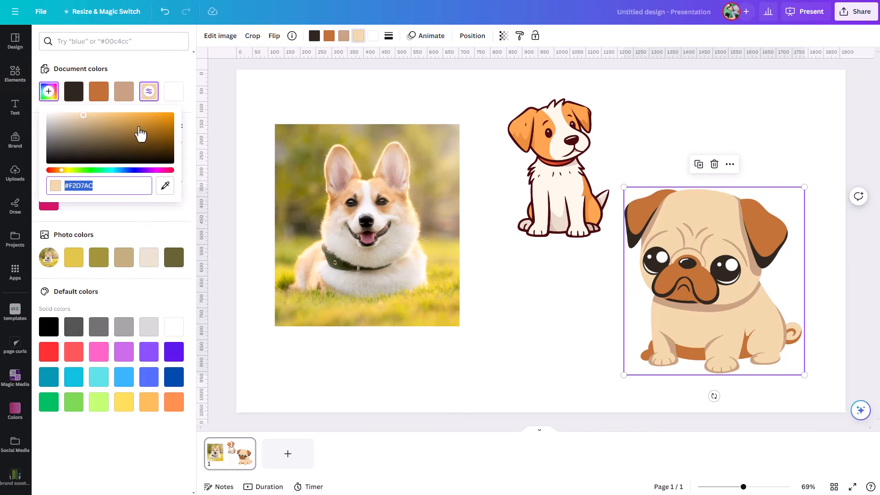
drag(132, 121, 138, 121)
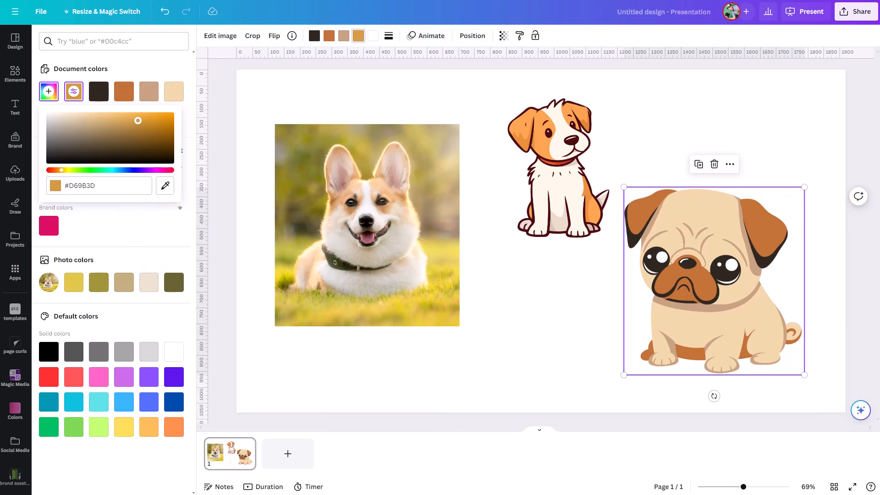
click(693, 145)
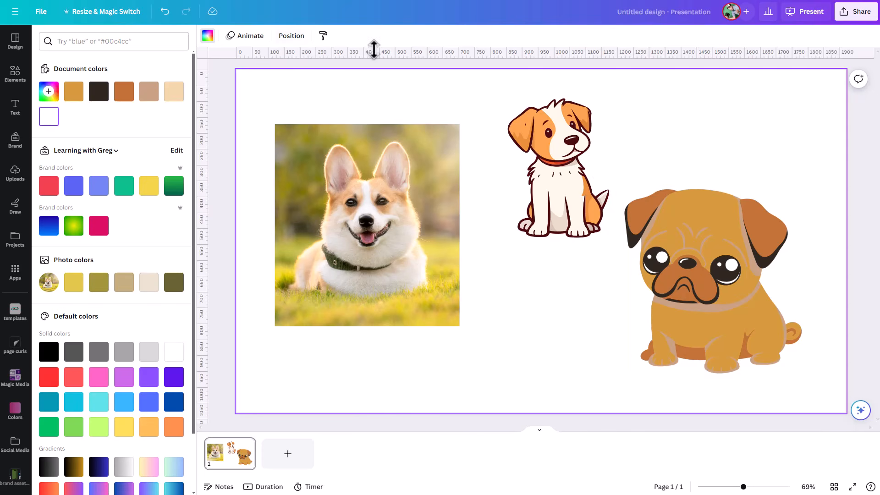
- Remove the background from the corgi photo and undo the removal
click(673, 262)
click(408, 234)
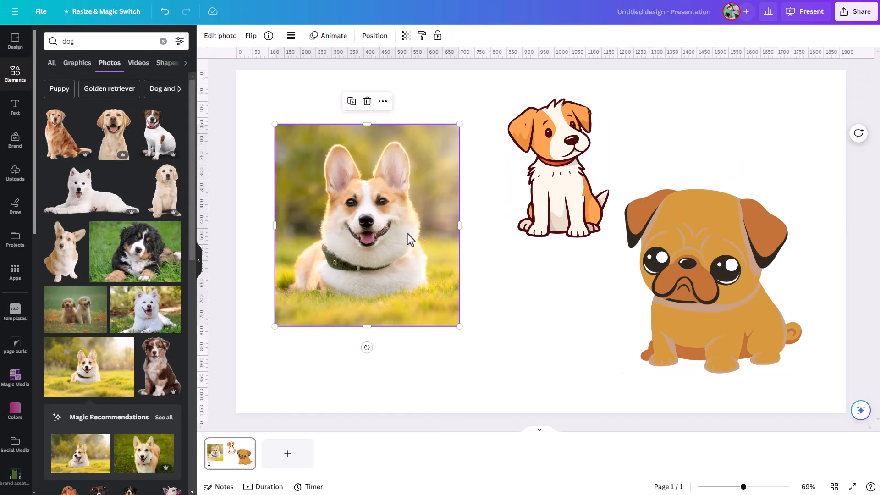
click(221, 37)
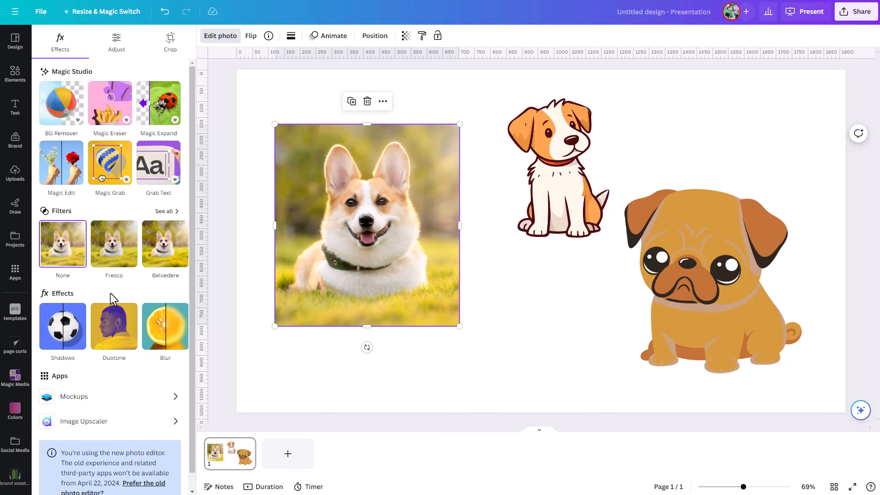
click(63, 123)
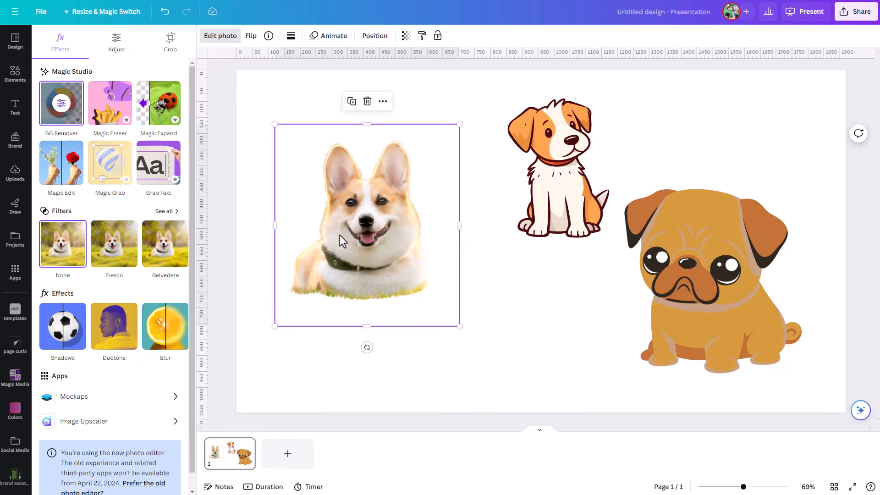
key(ctrl+z)
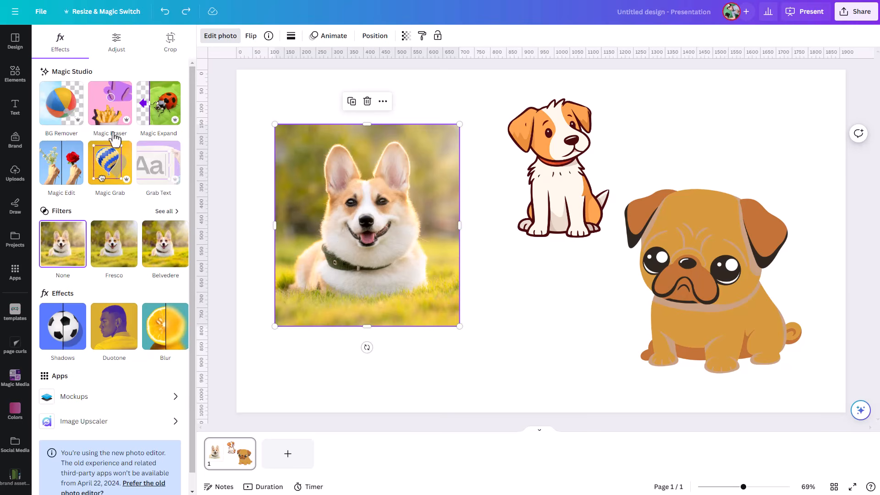
- Search the elements for "model" and add the photo of the long-haired woman in a white outfit
click(15, 81)
click(84, 43)
text(mo)
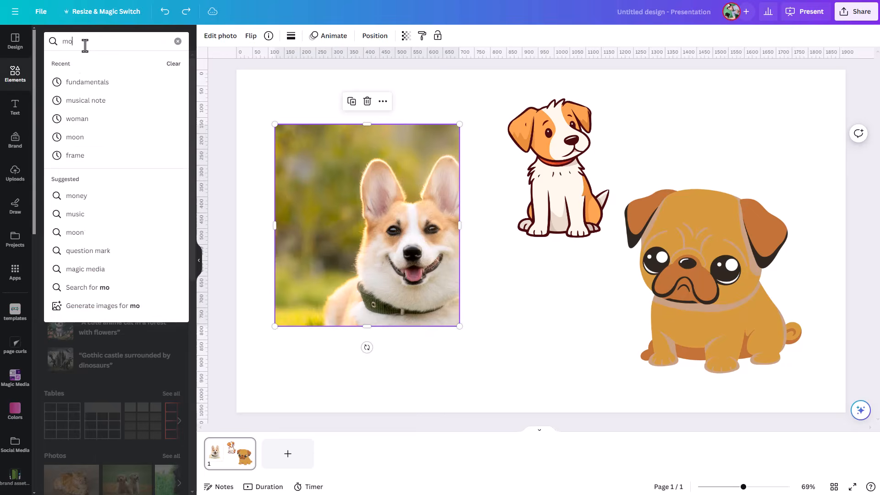
text(del)
key(Return)
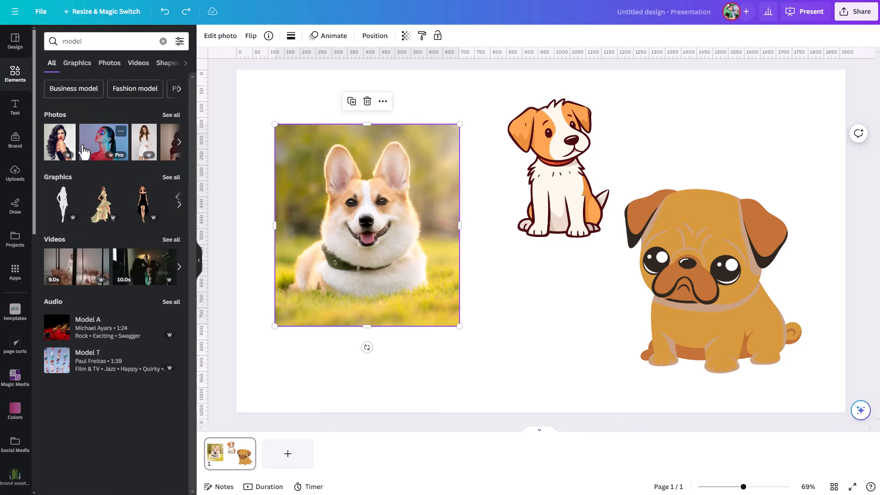
click(144, 142)
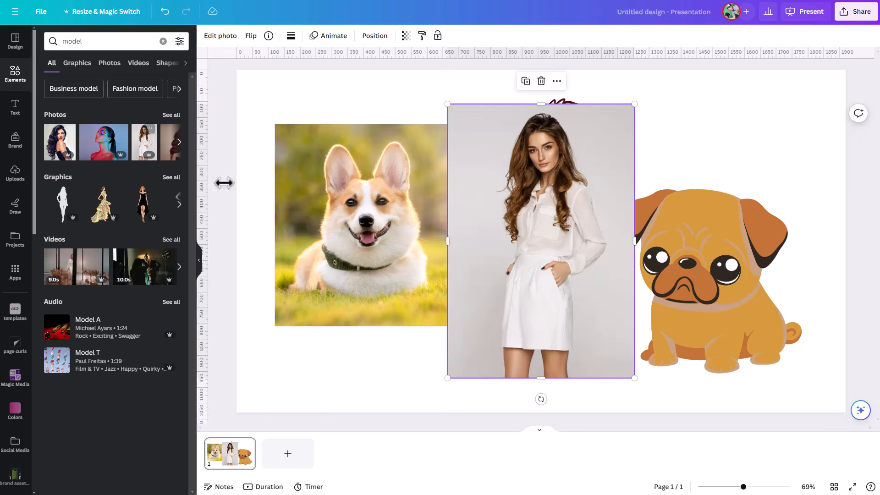
- Delete the corgi photo and move the woman's photo into its place
click(358, 241)
key(Delete)
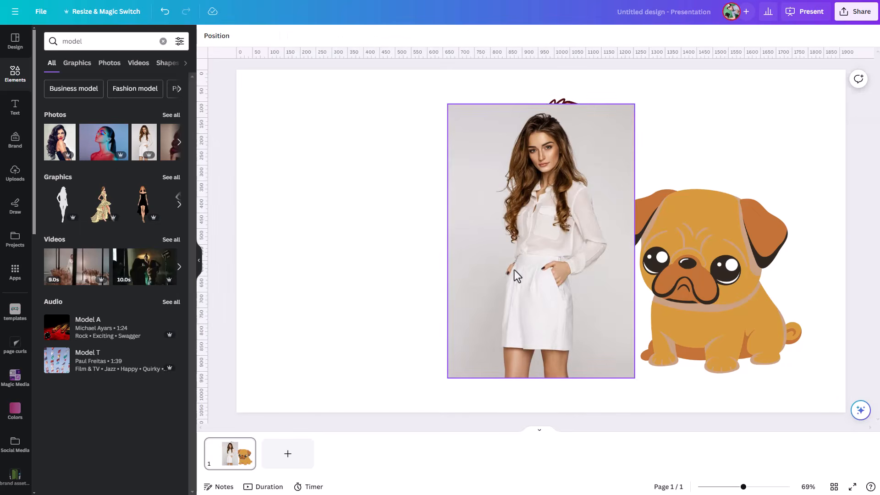
drag(513, 271, 364, 264)
- Remove the background from the woman's photo and place the cutout, slightly enlarged, at the page's bottom edge
click(228, 42)
click(64, 110)
drag(380, 245, 334, 286)
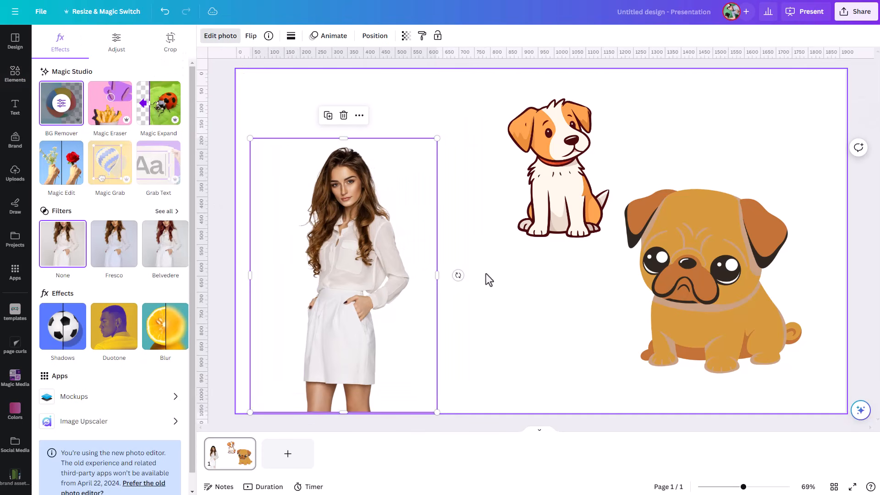
click(486, 275)
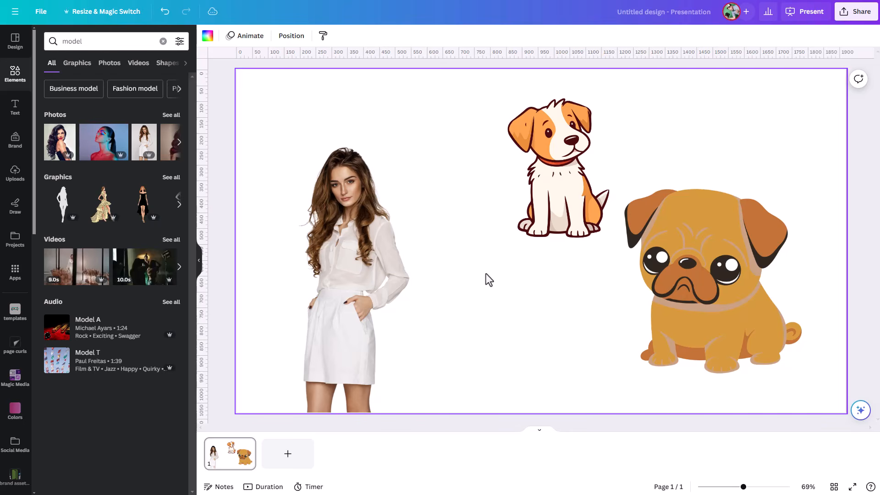
click(383, 258)
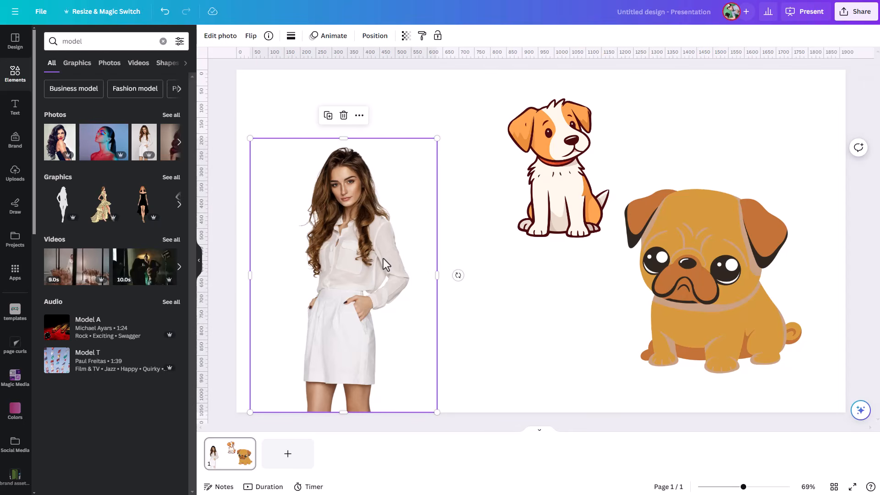
drag(437, 138, 453, 114)
- Adjust the woman's cutout to brightness 8 and contrast 6, and look through the remaining color and texture adjustments
click(234, 40)
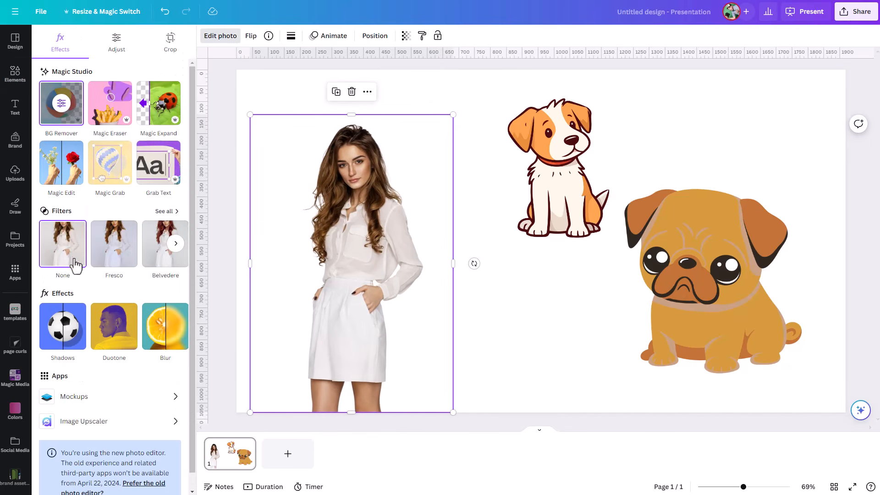
click(118, 54)
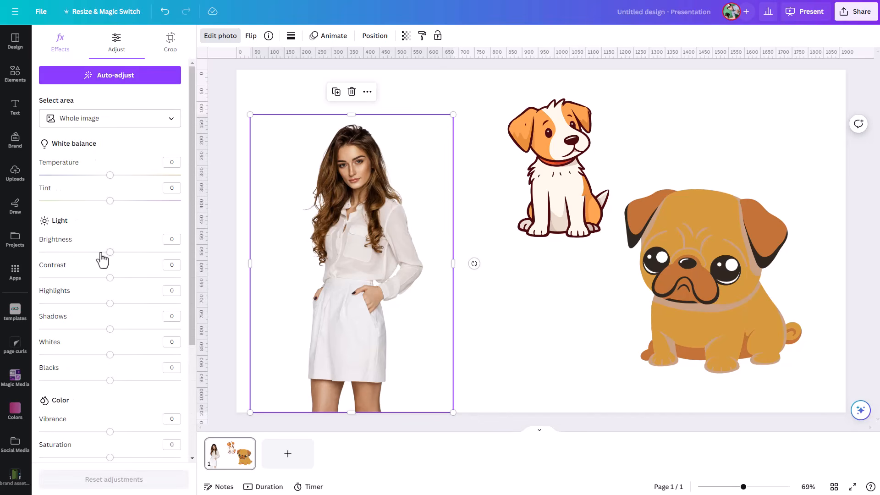
drag(110, 252, 114, 278)
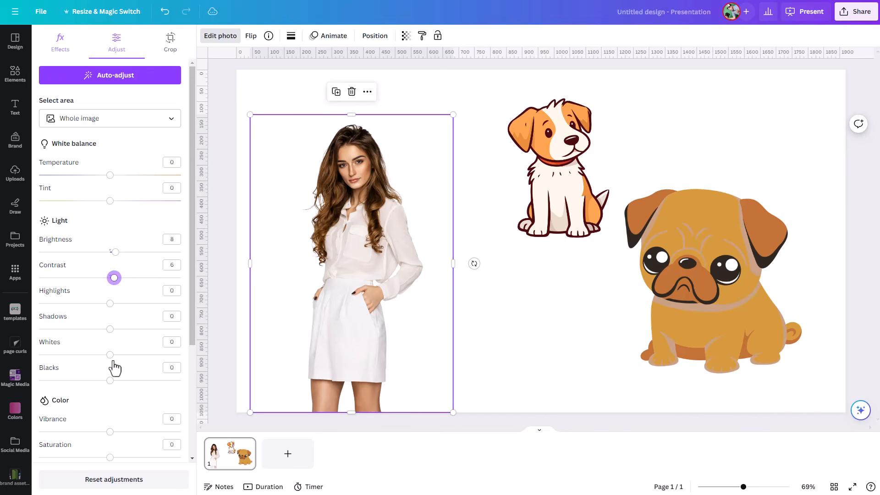
scroll(122, 358, down, 3)
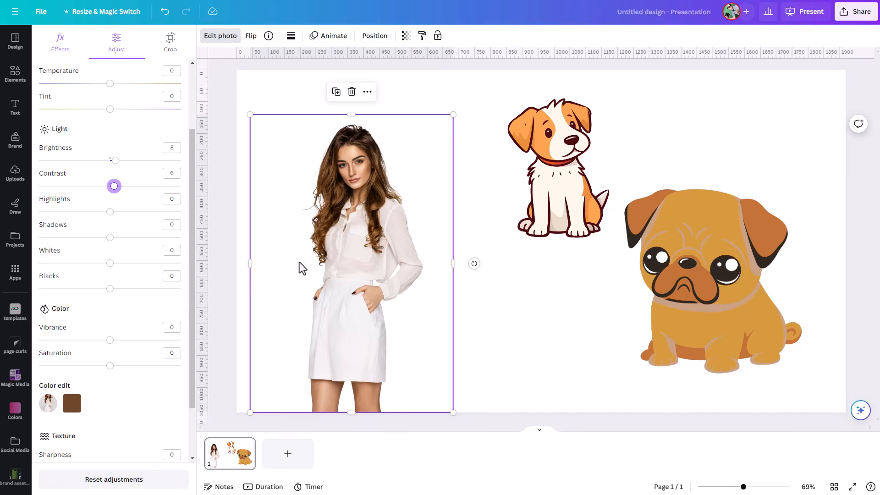
click(436, 99)
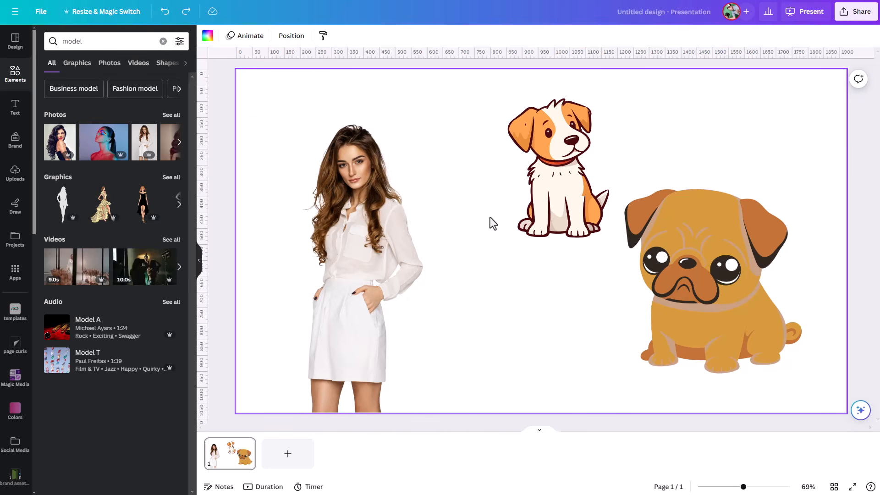
- Undo the edits to the woman's photo and the deletion of the corgi photo
key(ctrl+z)
key(ctrl+z)
key(ctrl+z)
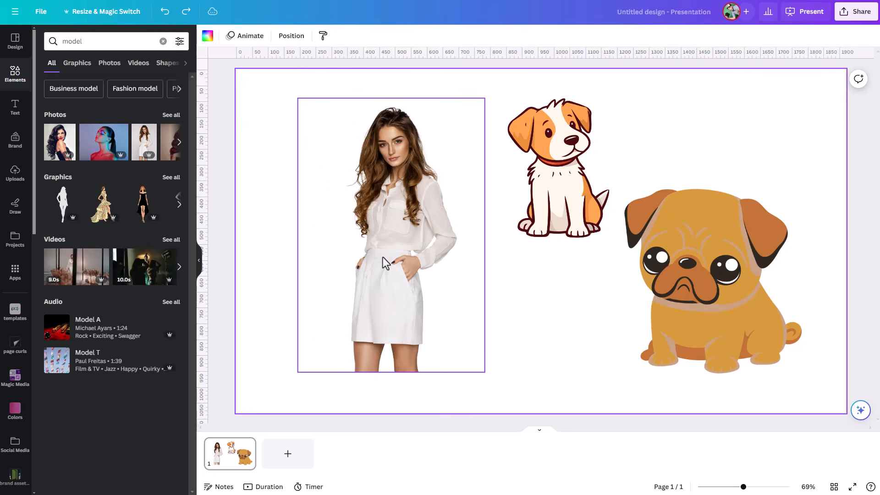
key(ctrl+z)
- Delete the corgi photo and position the woman's photo with its background in the empty space beside the puppy
click(347, 240)
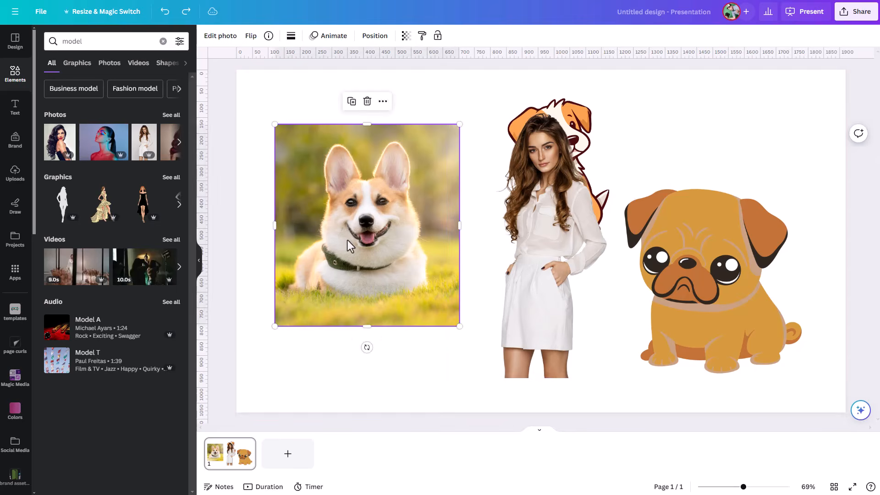
key(Delete)
drag(533, 284, 342, 279)
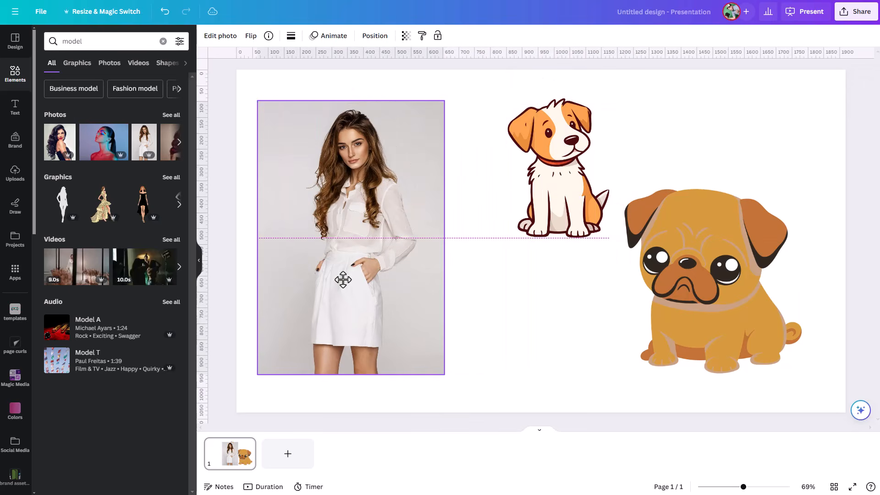
drag(354, 217, 355, 240)
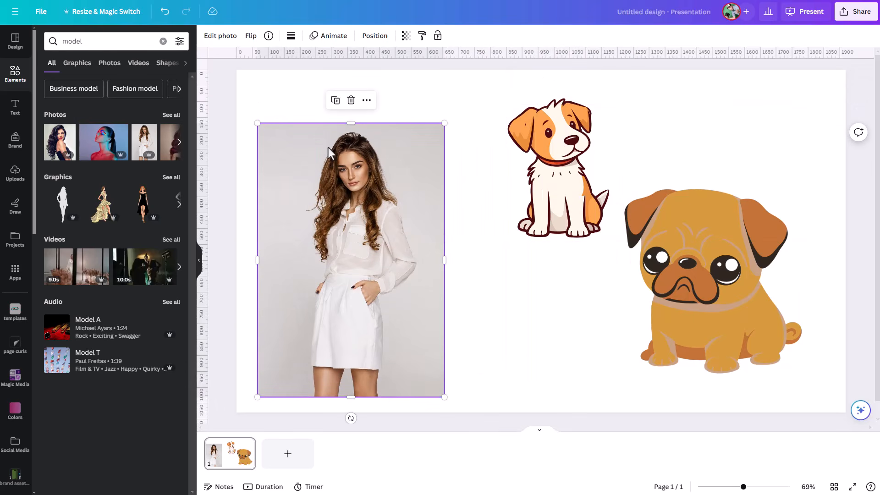
- Brighten only the background area of the woman's photo by setting its brightness to 37
click(219, 37)
click(117, 50)
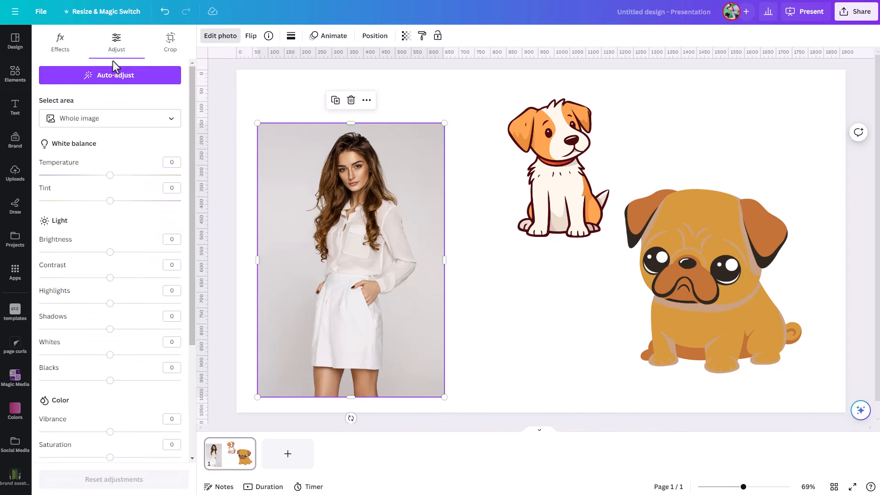
click(87, 120)
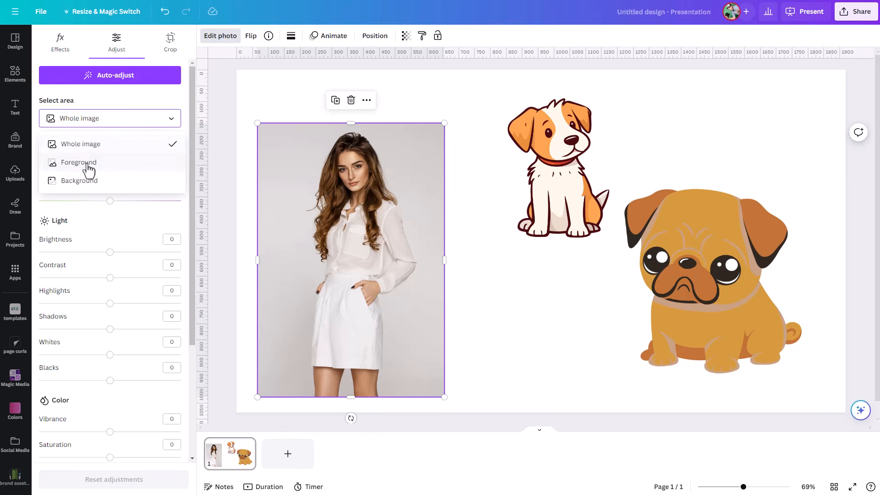
click(101, 128)
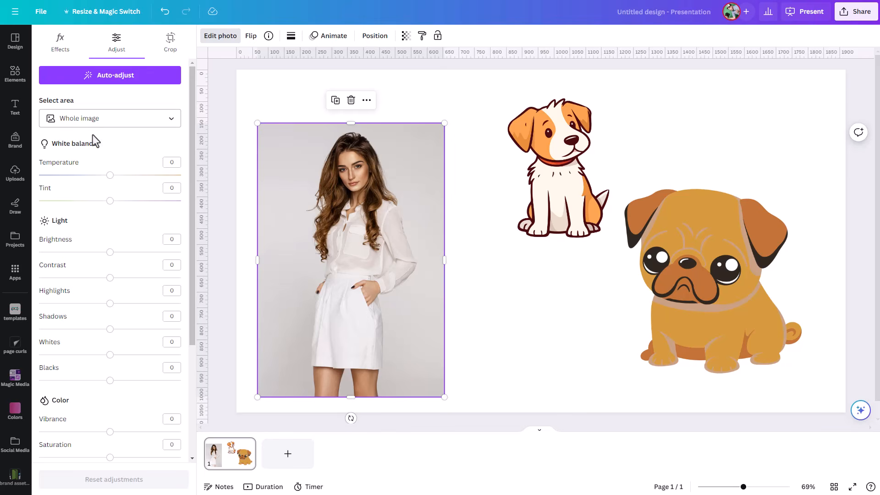
mouse_move(110, 253)
mouse_down()
mouse_move(136, 253)
mouse_move(110, 253)
mouse_up()
click(116, 121)
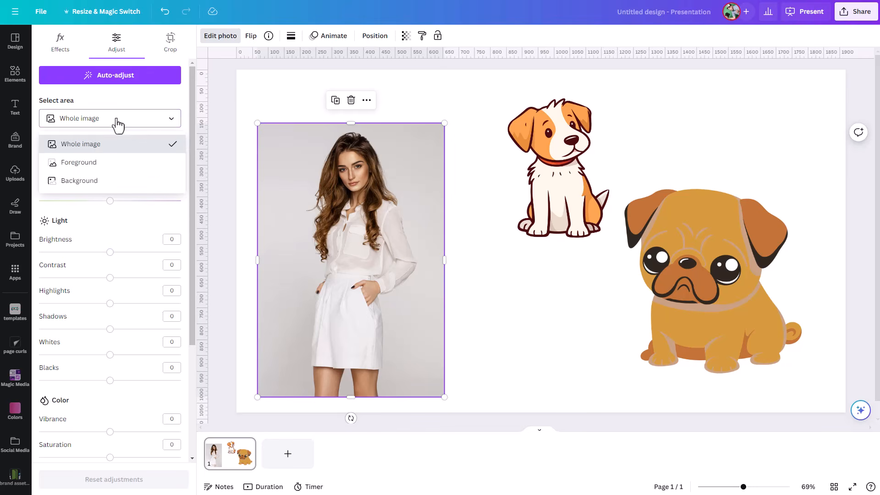
click(101, 185)
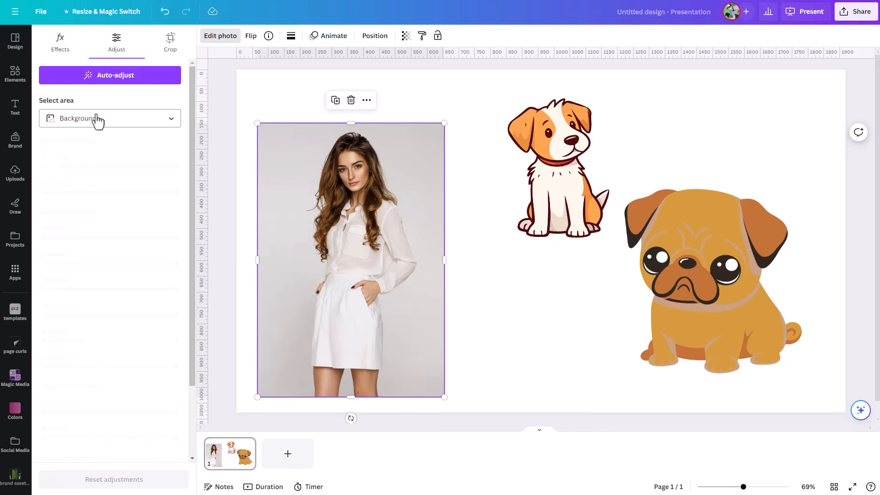
drag(109, 251, 136, 252)
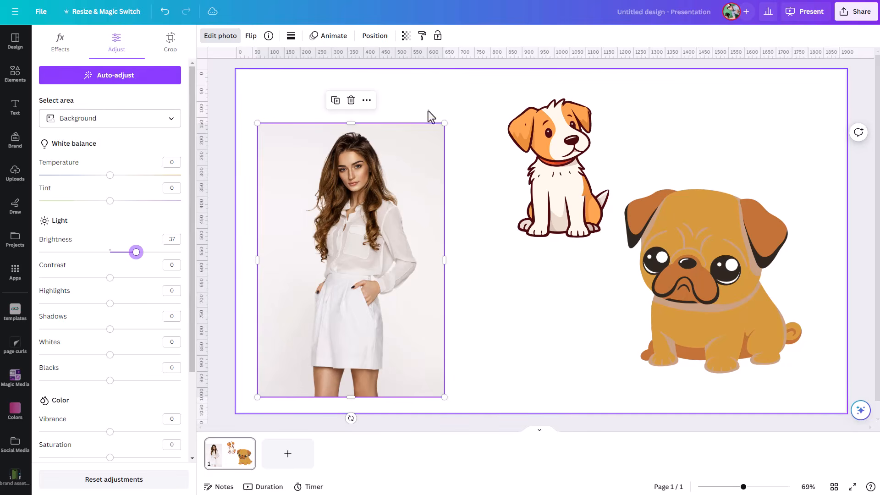
click(442, 103)
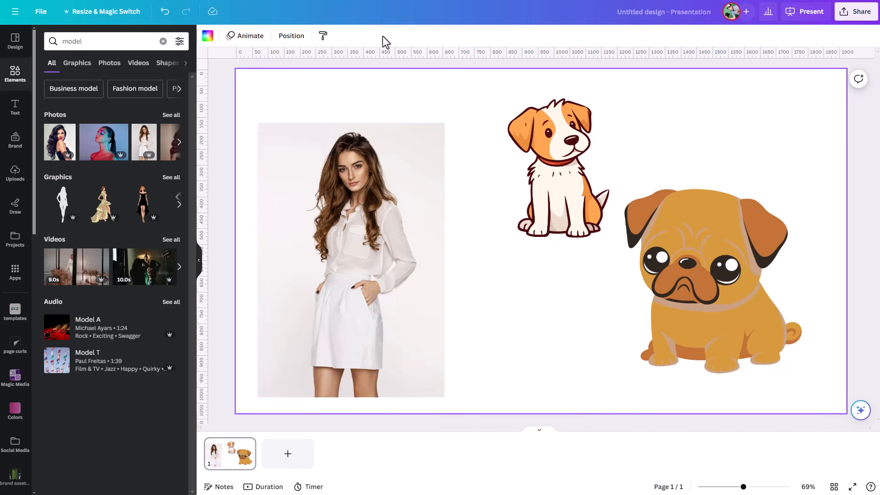
- Add a second blank page to the presentation and switch back and forth between pages 1 and 2
click(395, 147)
click(784, 363)
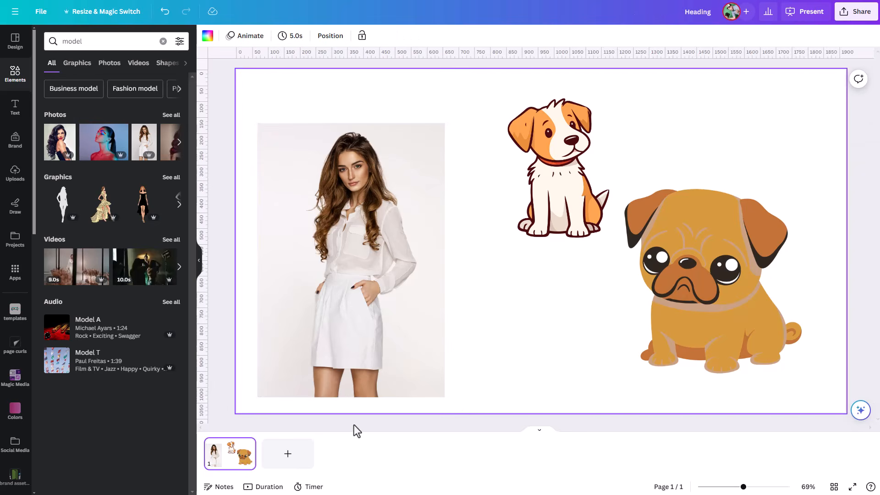
click(301, 467)
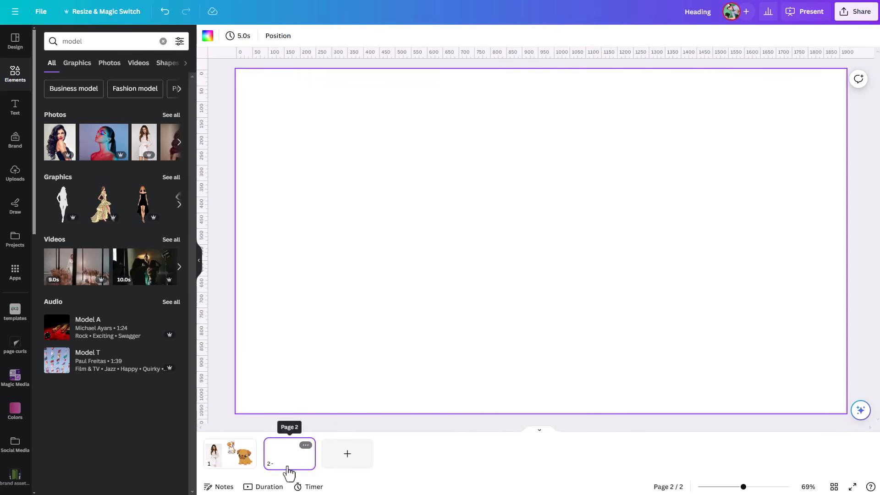
click(236, 464)
click(289, 464)
click(234, 463)
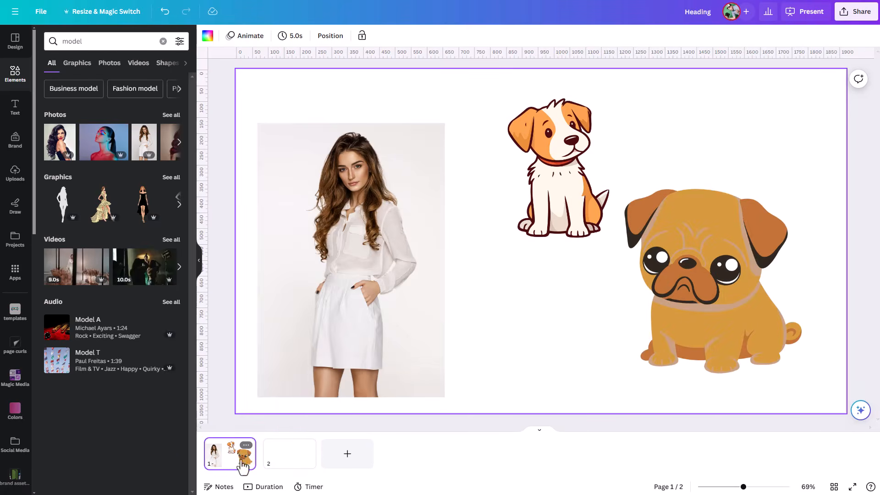
click(294, 465)
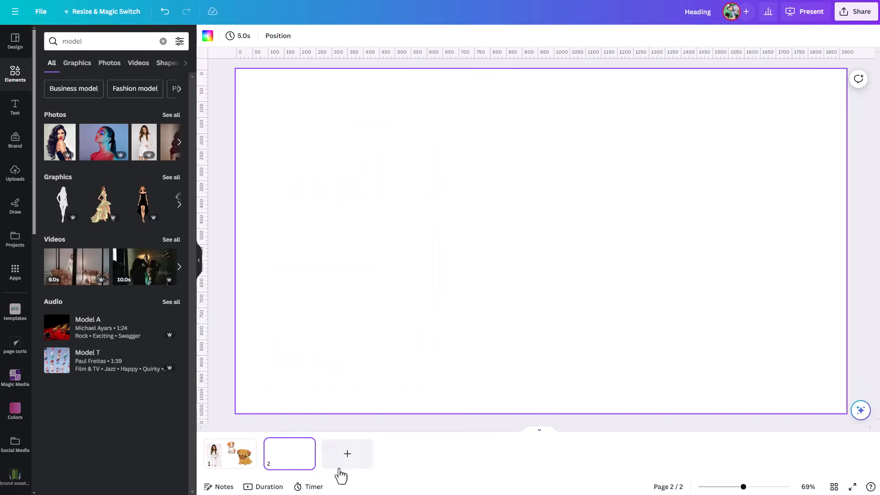
- Add a third blank page from the continuous scrolling view and return to the page thumbnail view
click(539, 434)
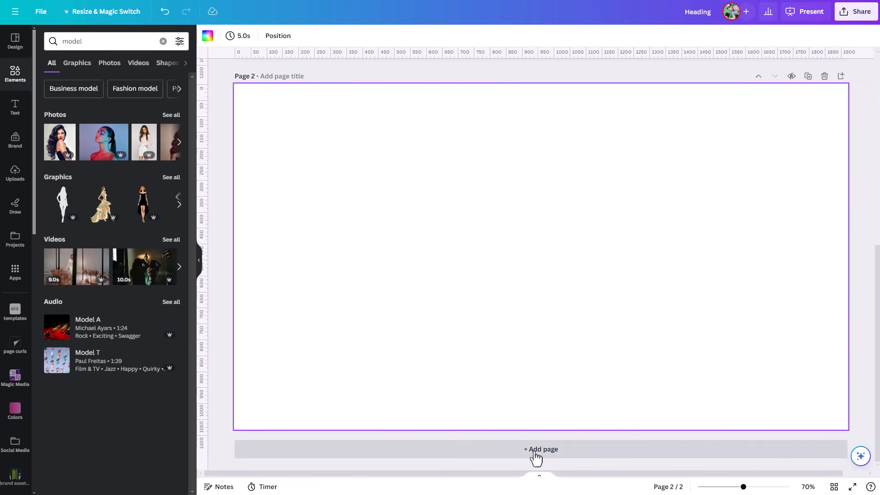
click(536, 450)
scroll(501, 364, up, 3)
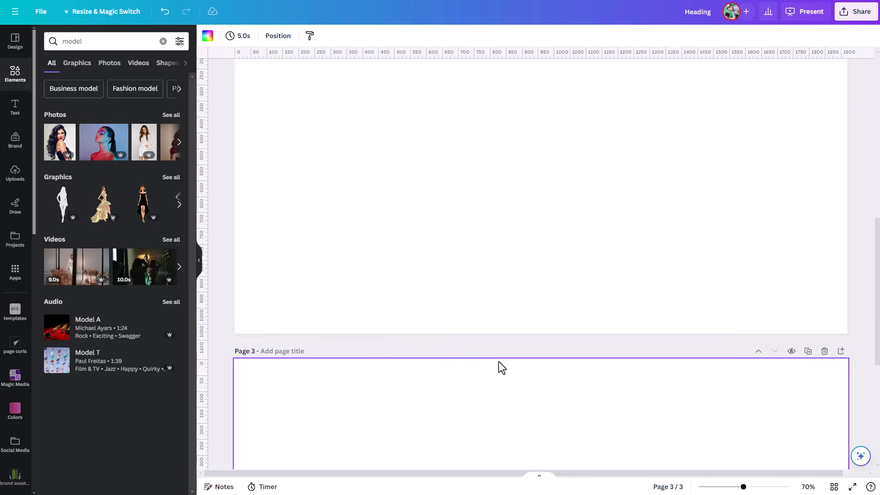
scroll(498, 367, up, 5)
scroll(494, 366, down, 5)
scroll(491, 370, up, 5)
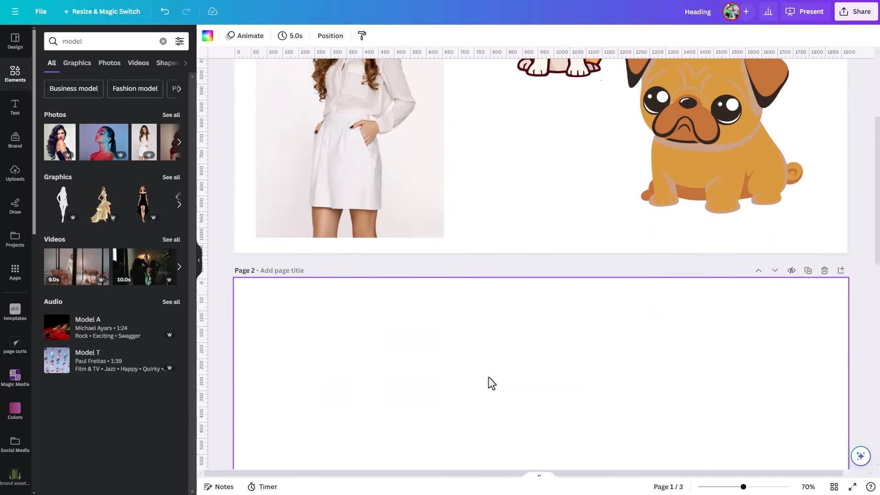
click(539, 483)
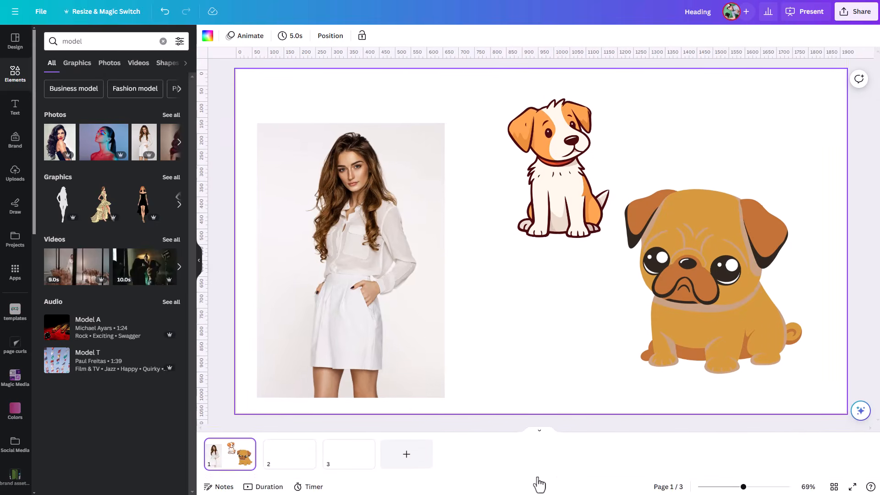
- Switch to page 2 and add the pink "GLOW" font combination to the blank page
click(331, 466)
click(281, 464)
click(231, 465)
click(281, 464)
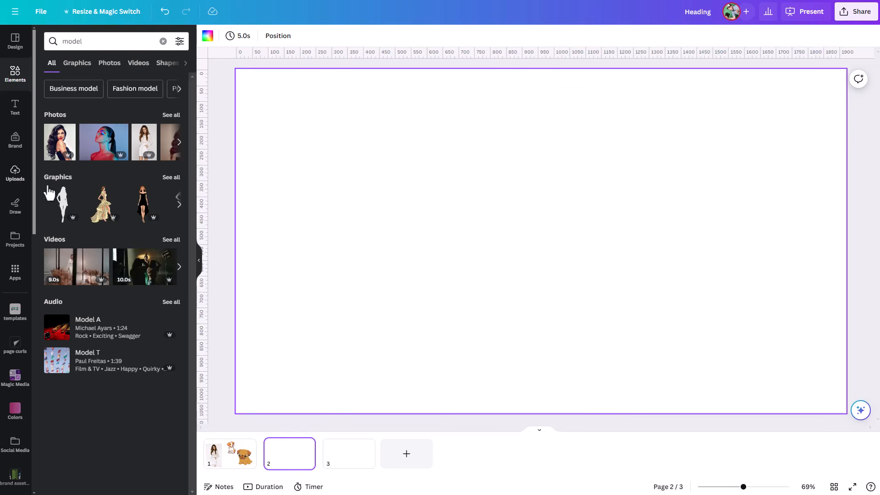
click(12, 116)
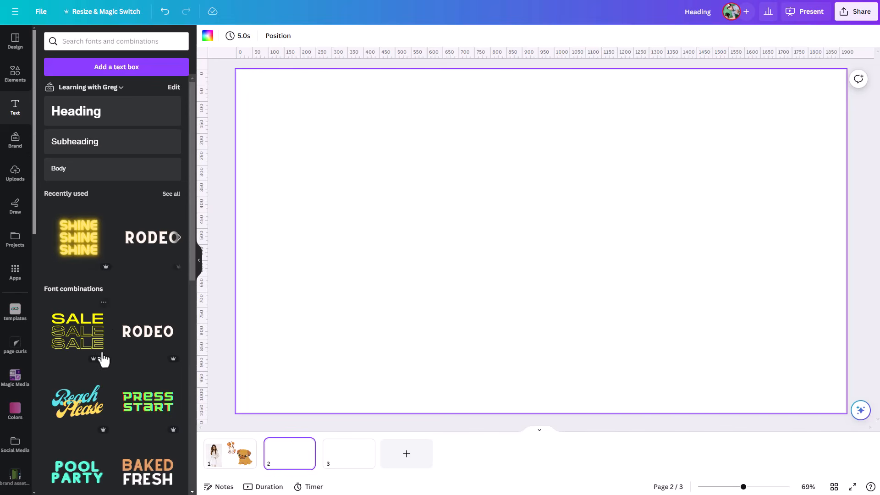
scroll(88, 389, down, 5)
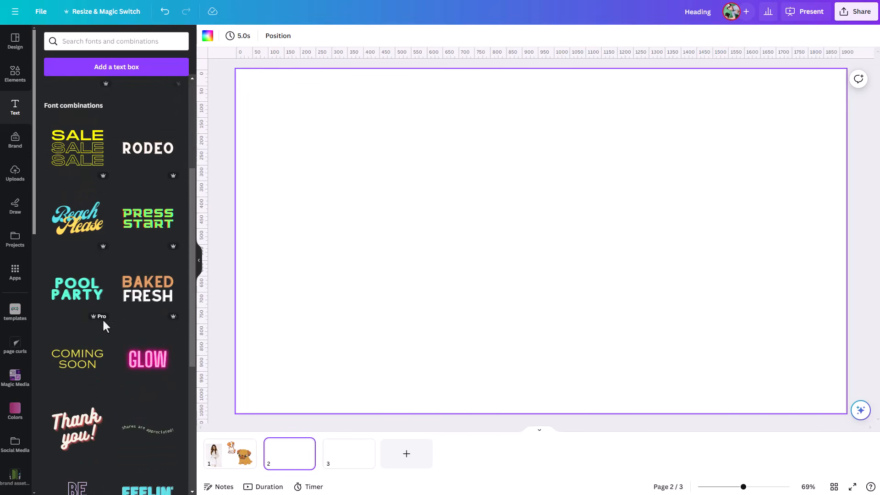
click(144, 366)
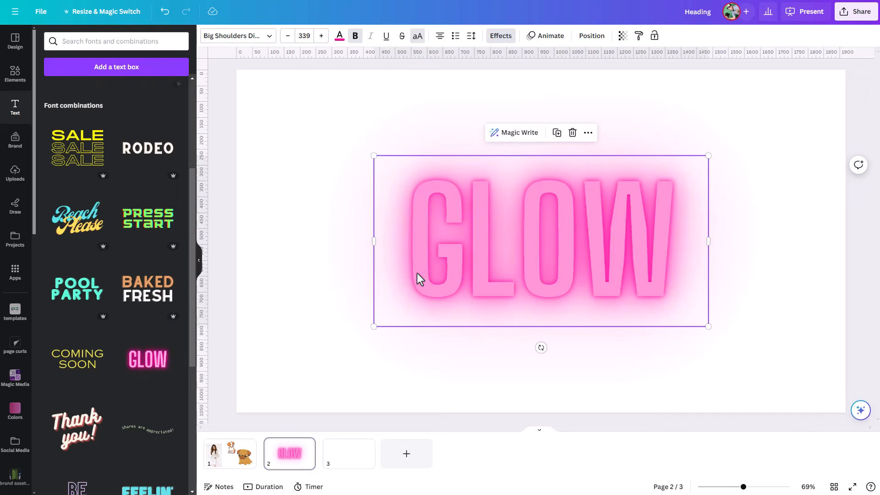
- Replace the "GLOW" wording with a first name in capital letters
click(572, 276)
drag(657, 271, 384, 259)
text(GREG)
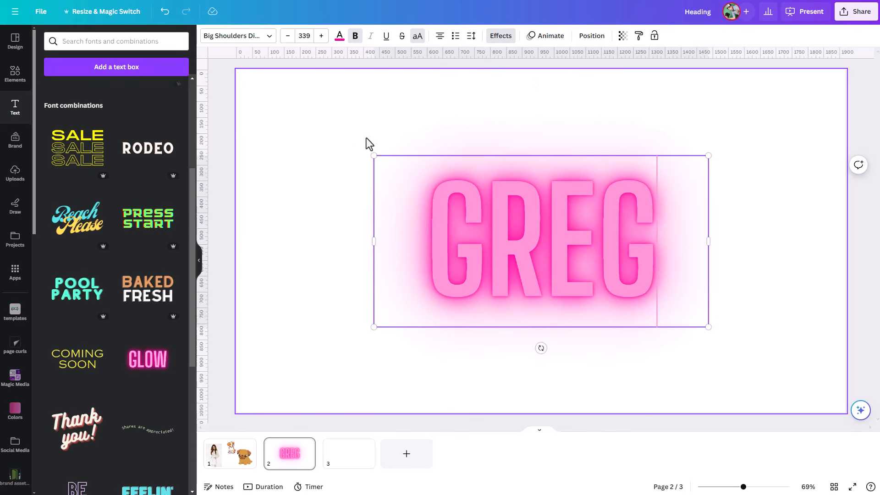
- Shrink the glowing name text to size 104 and place it in the page's upper-right corner
drag(373, 156, 606, 275)
drag(635, 300, 685, 257)
key(Escape)
drag(669, 302, 771, 121)
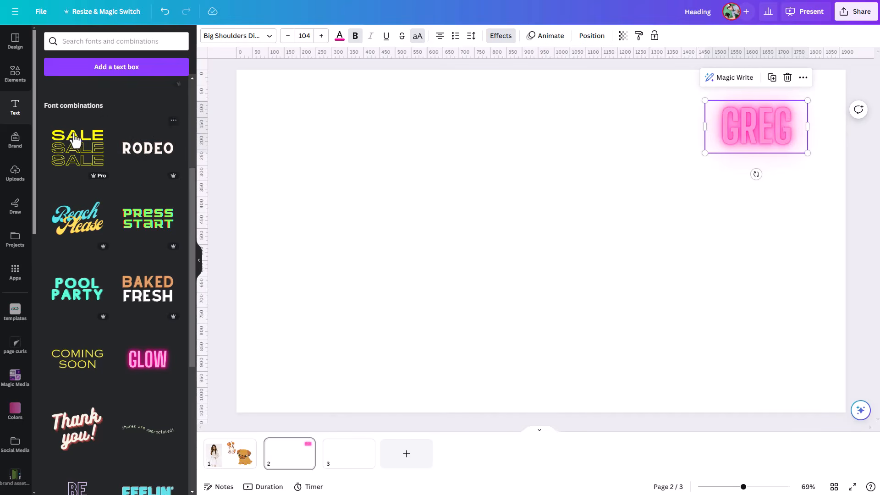
- Examine the available brand kits for the text styles and keep the current one
scroll(53, 126, up, 3)
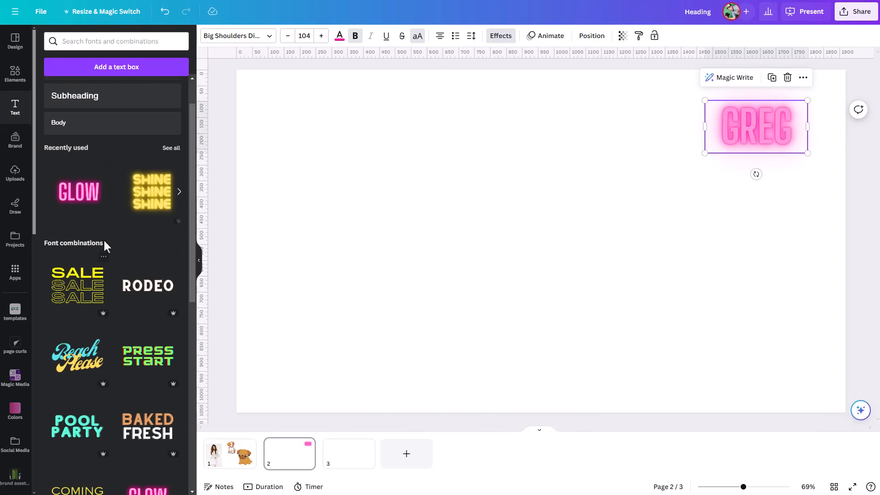
scroll(102, 313, up, 1)
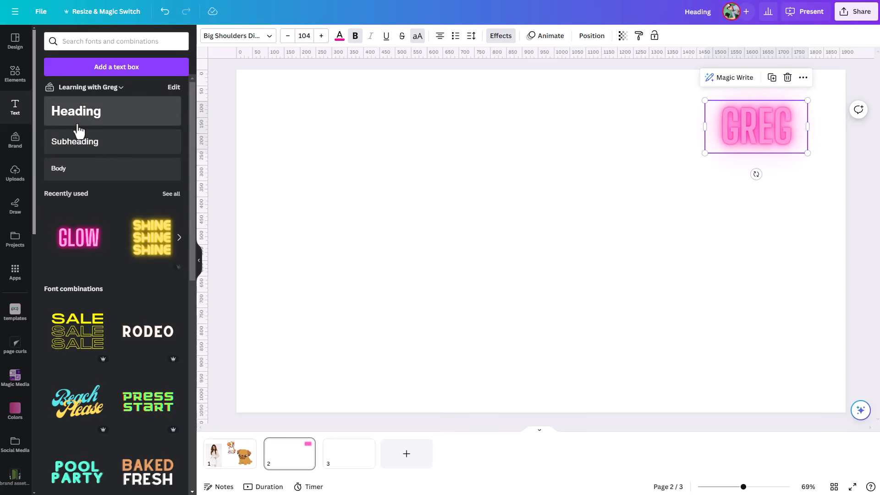
click(121, 90)
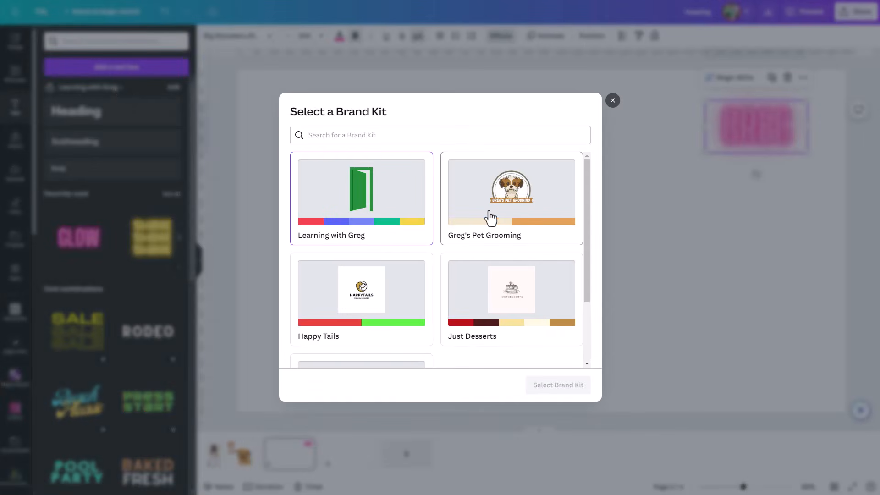
click(613, 100)
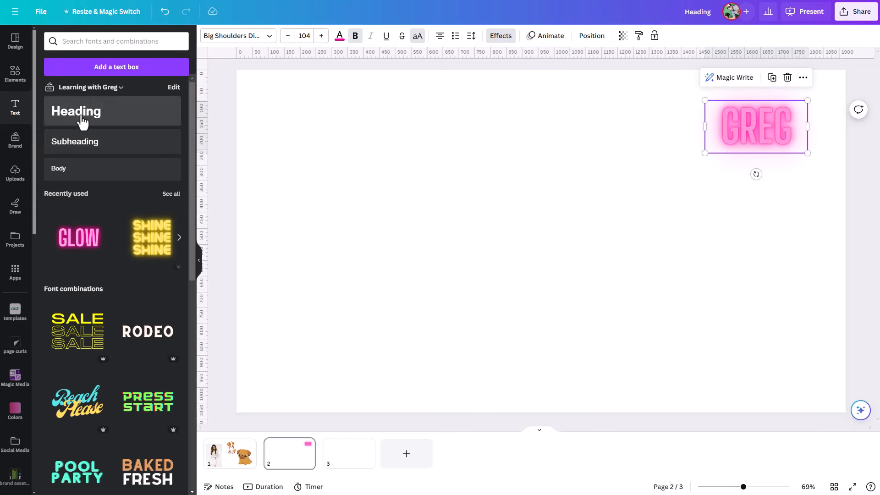
- Add a Heading text, move it away from the glowing name, and widen its box so the word fits on one line
click(67, 129)
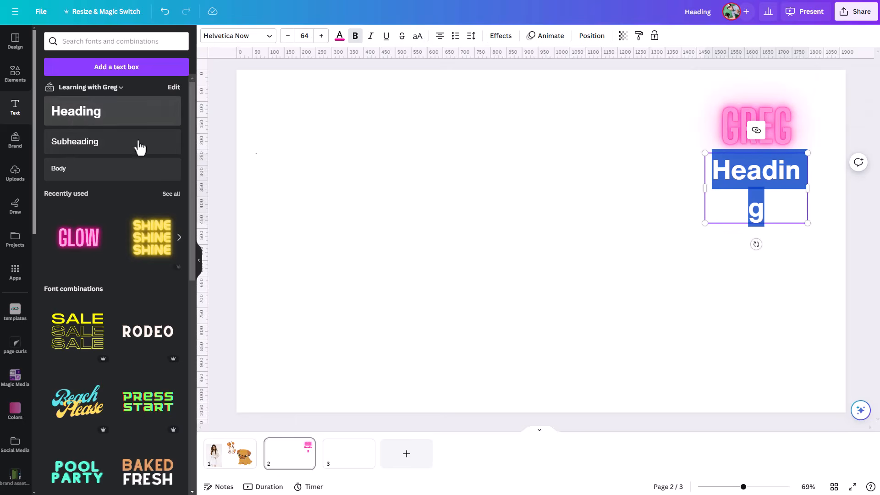
click(747, 178)
drag(723, 181, 431, 212)
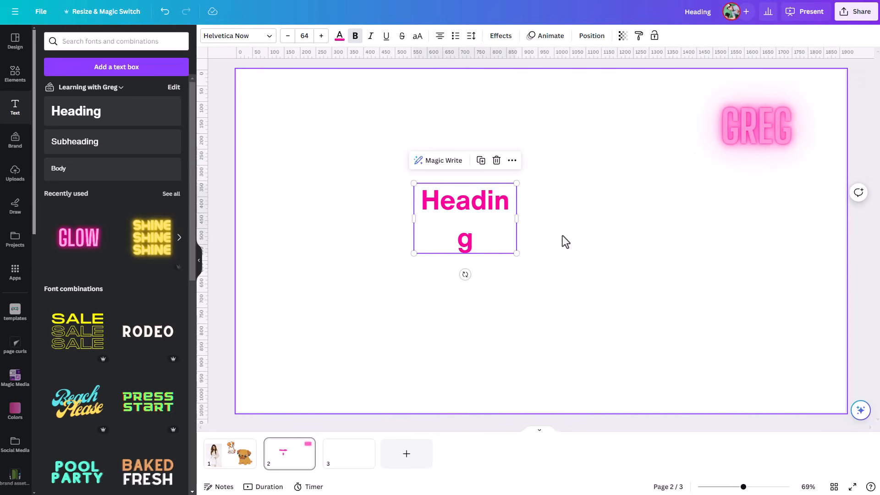
drag(520, 220, 571, 216)
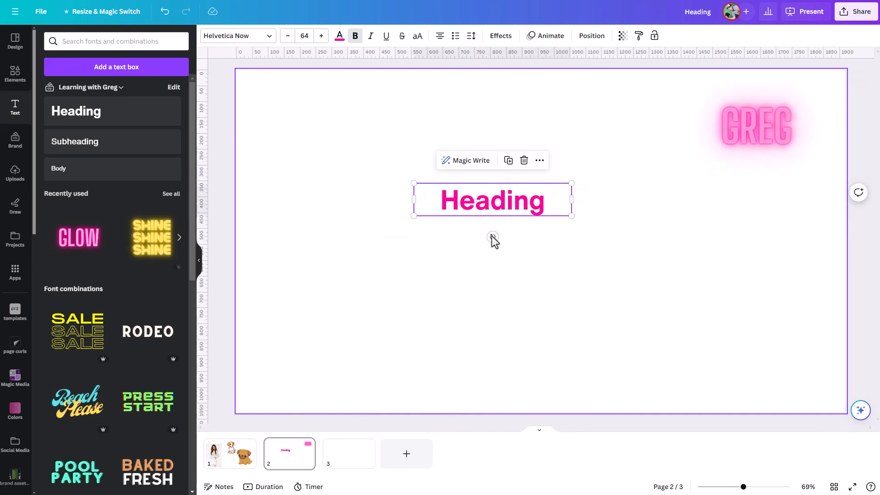
click(463, 163)
click(390, 168)
click(442, 201)
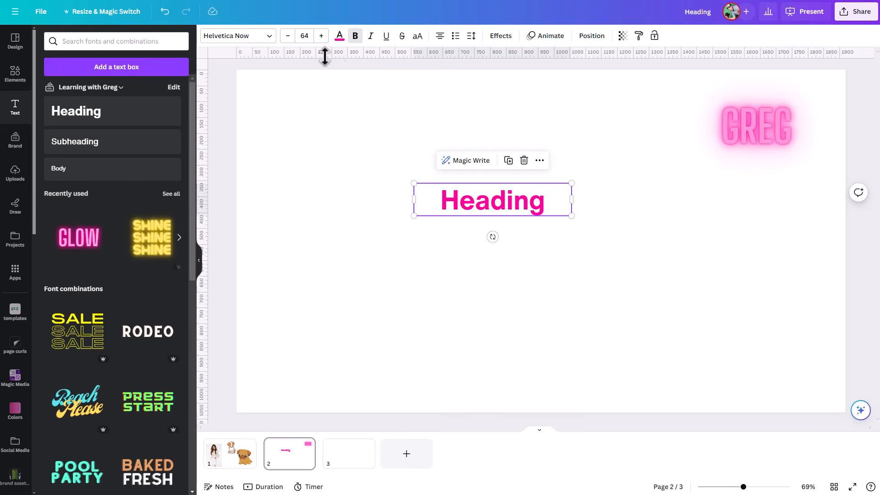
- Set the heading's font to Oswald and its font size to 42
click(275, 40)
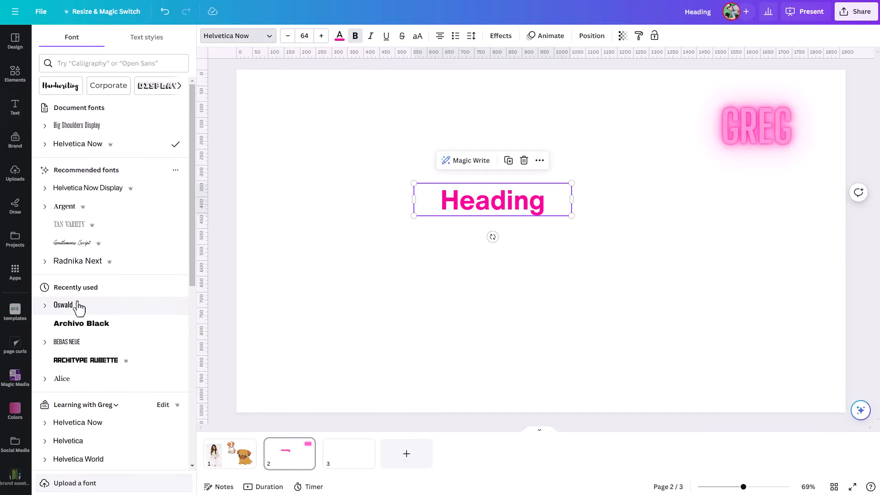
click(77, 304)
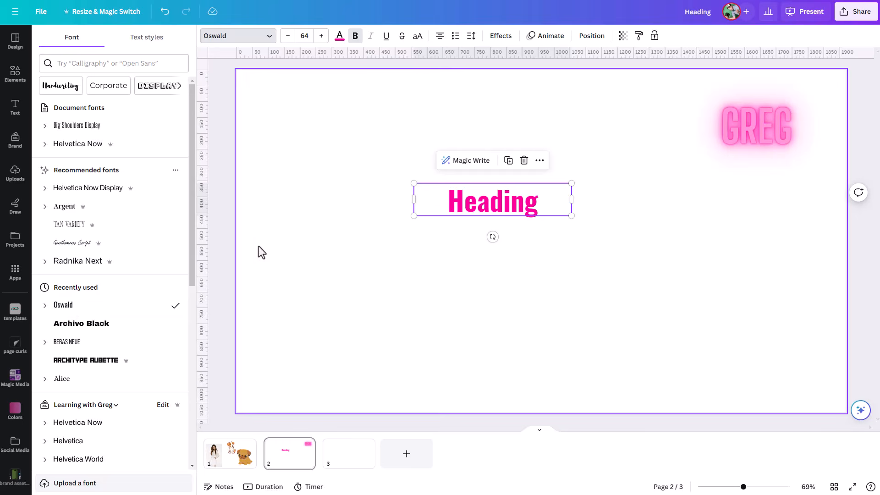
click(320, 38)
click(321, 39)
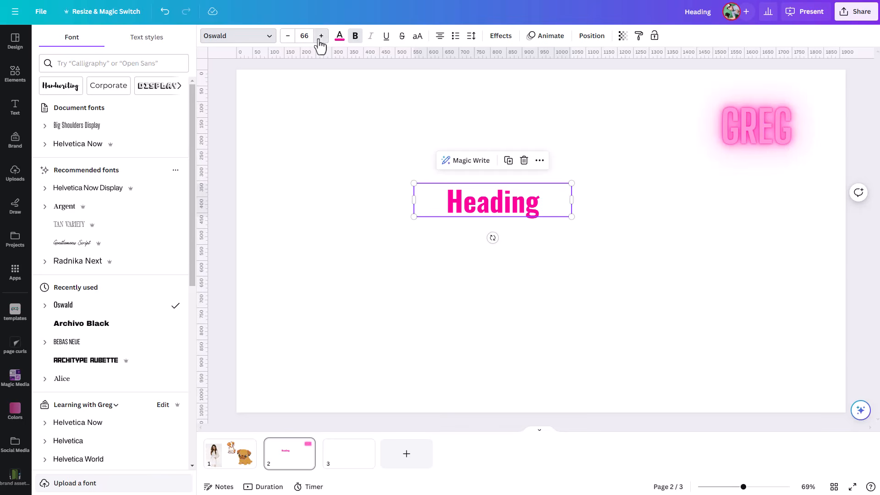
click(303, 37)
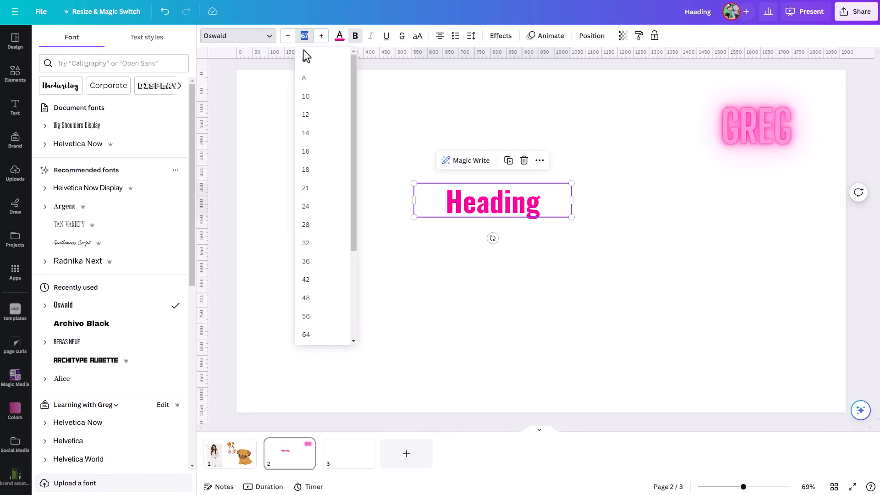
click(307, 279)
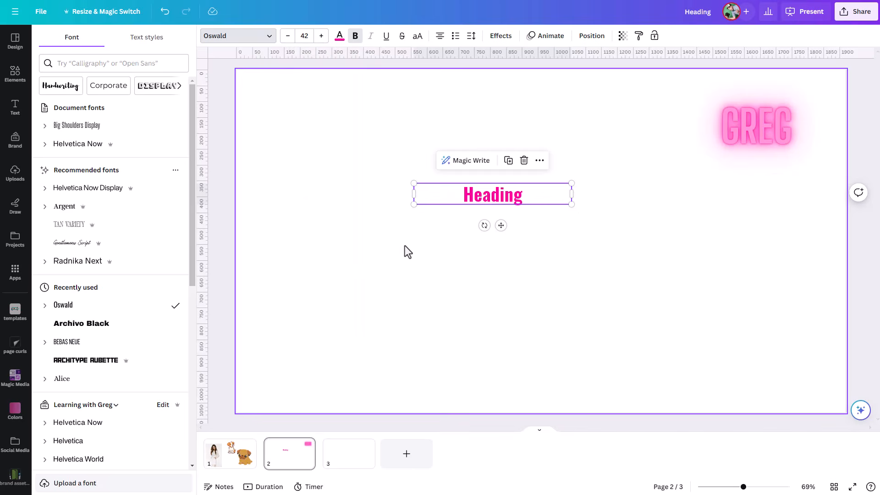
- Scale the heading up to size 161 with its box fitted to the word, and shrink it to size 20.8
drag(411, 180, 306, 133)
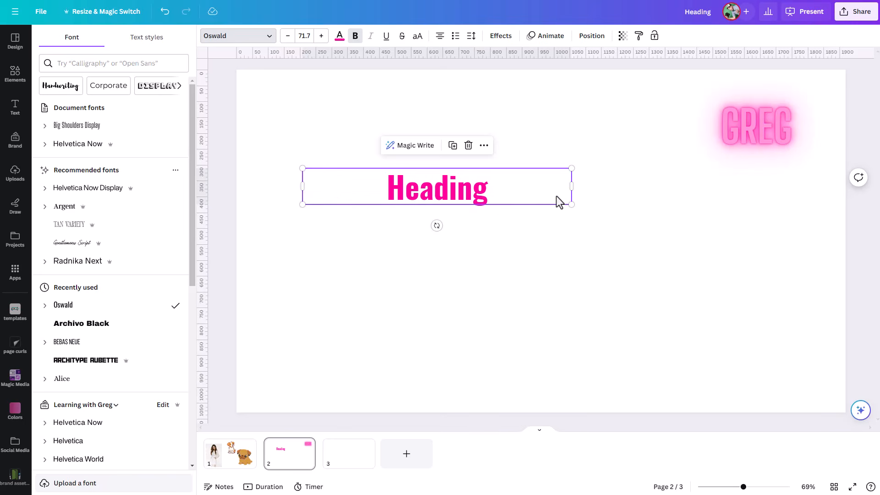
double_click(300, 186)
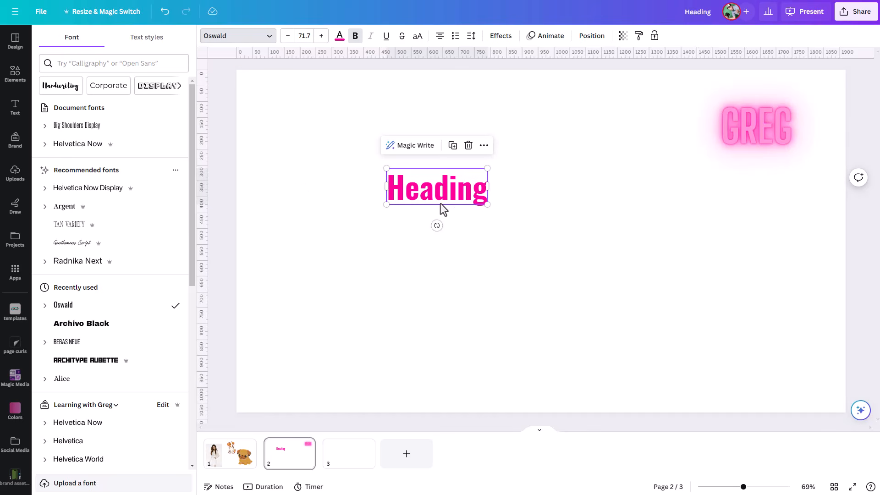
drag(488, 205, 594, 299)
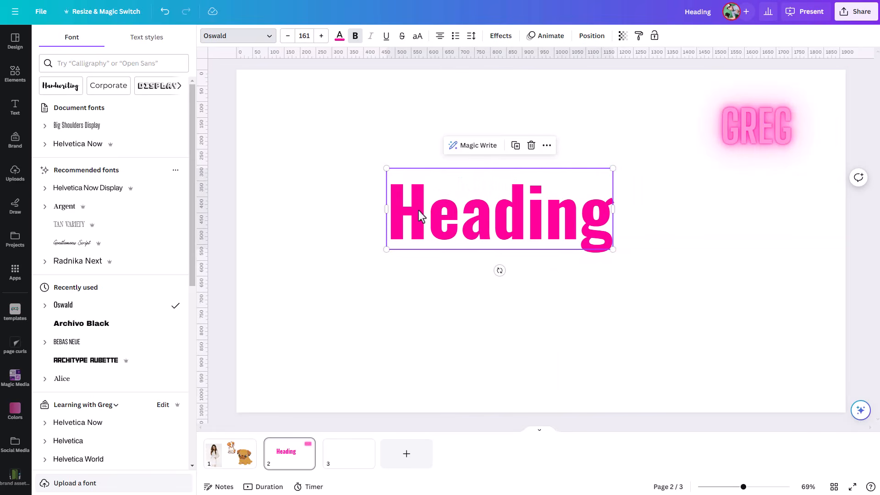
mouse_move(387, 169)
mouse_down()
mouse_move(358, 145)
mouse_move(438, 202)
mouse_move(336, 144)
mouse_move(390, 178)
mouse_up()
drag(499, 238, 479, 190)
drag(371, 124, 558, 225)
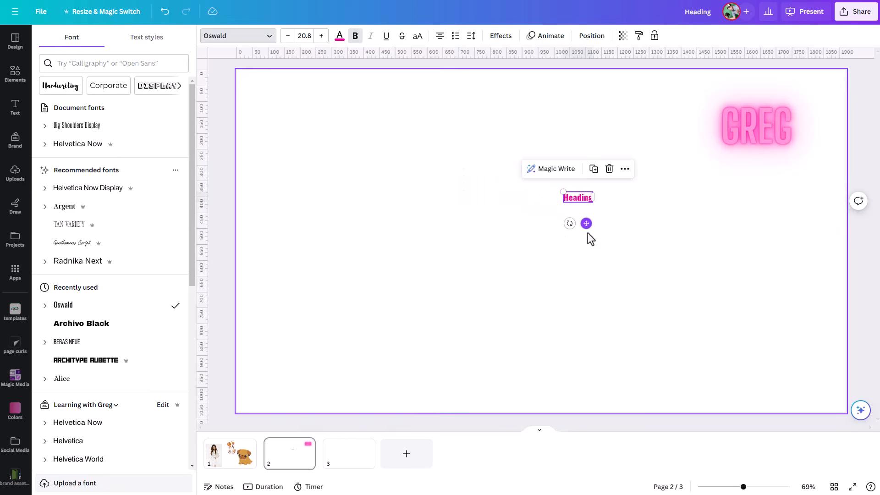
- Enlarge the tiny heading to size 93.4, widen its text box, and place it in the upper middle of the page
drag(587, 228, 481, 209)
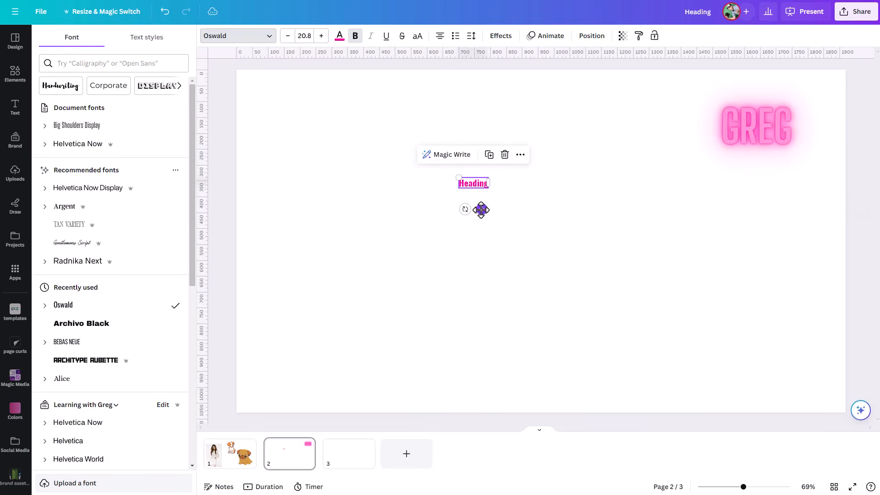
drag(459, 178, 356, 141)
drag(430, 177, 461, 144)
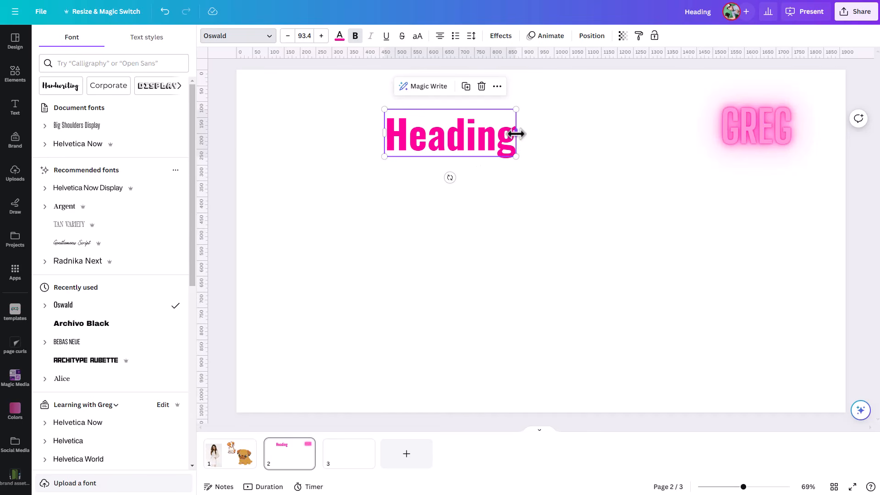
drag(524, 133, 657, 134)
drag(570, 148, 552, 185)
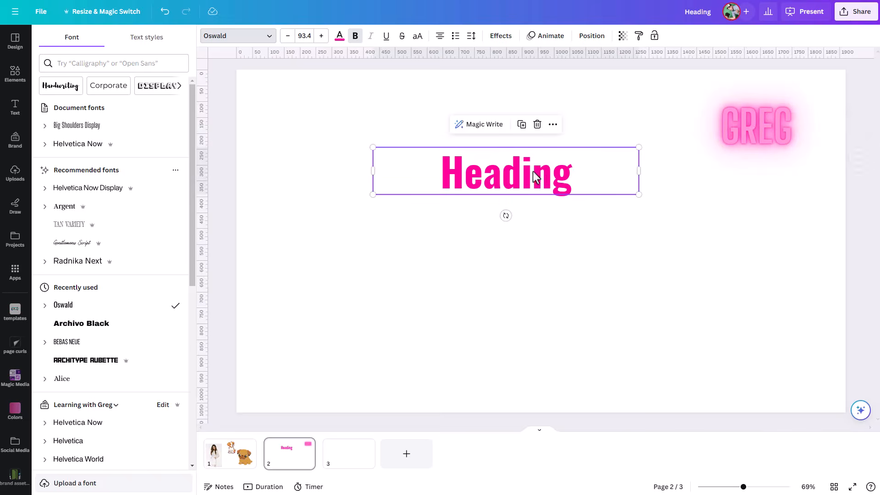
- Cycle the heading's alignment through left and right and back to centered
click(438, 45)
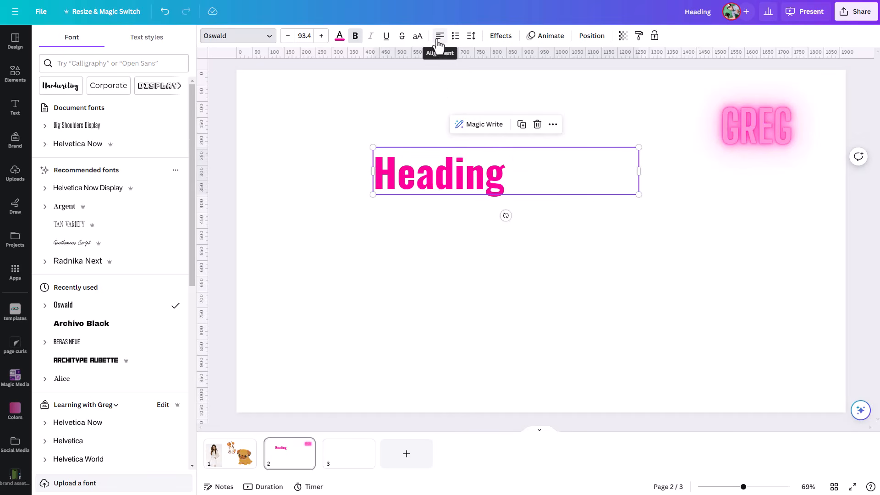
click(438, 45)
click(440, 45)
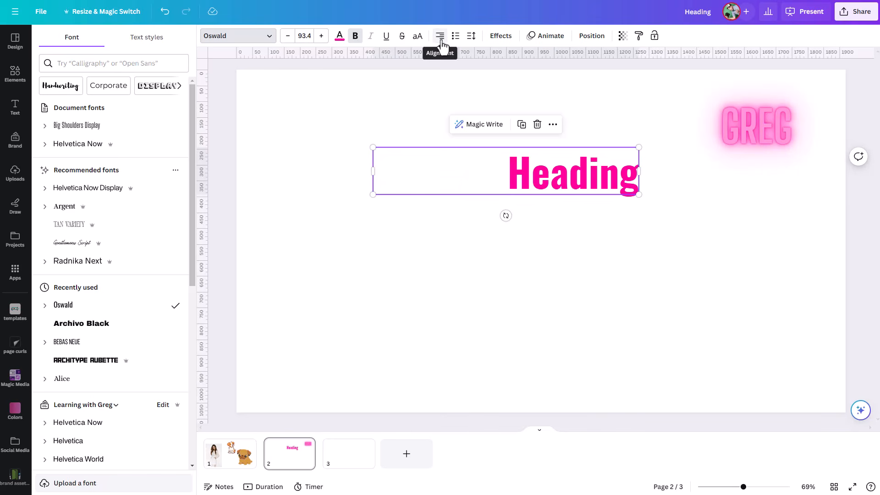
click(441, 45)
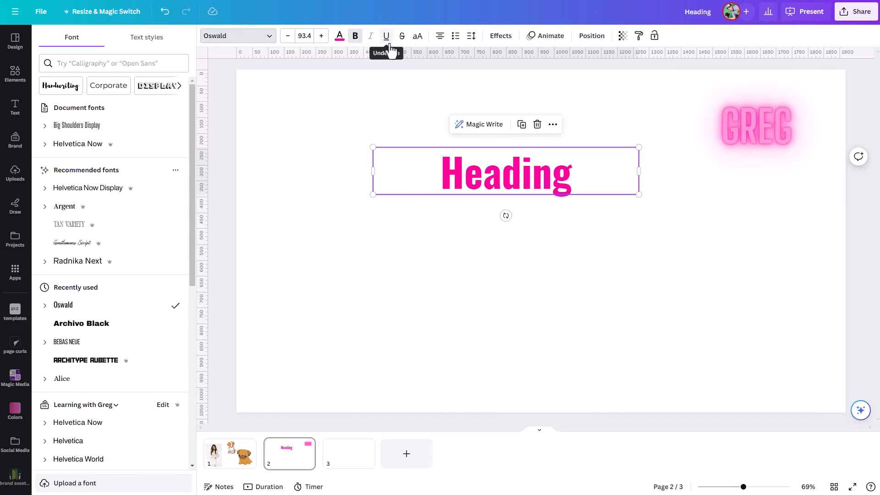
- Recolor the heading text with the dark brown document color
click(340, 37)
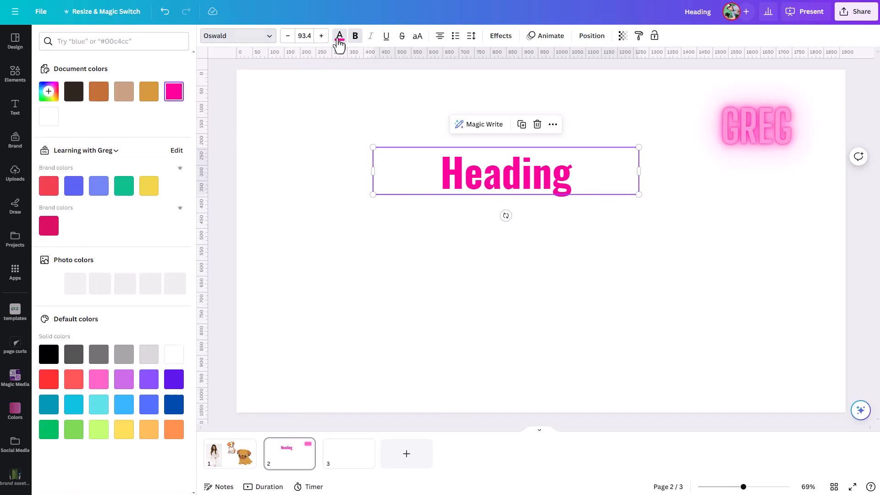
click(74, 91)
- Try underline, strikethrough, uppercase, and bulleted and numbered list formatting on the heading, turning each off again
click(388, 38)
click(388, 39)
click(402, 38)
click(401, 39)
click(416, 41)
click(416, 42)
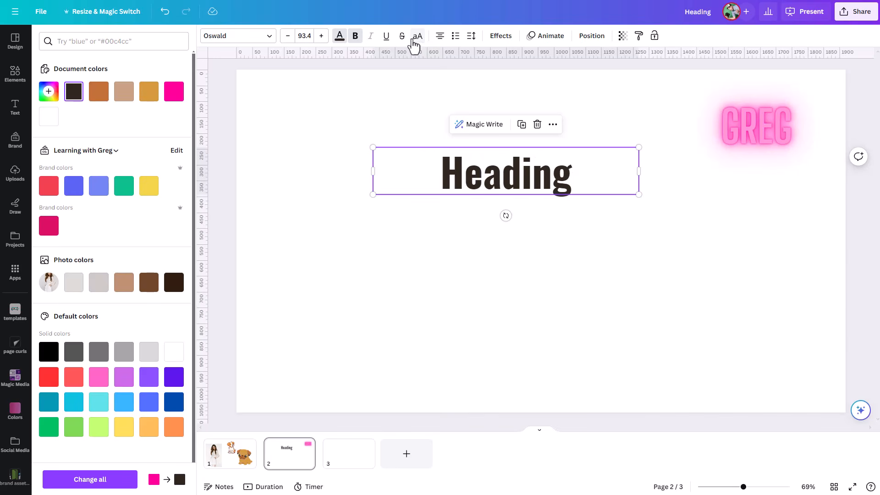
click(455, 40)
click(455, 39)
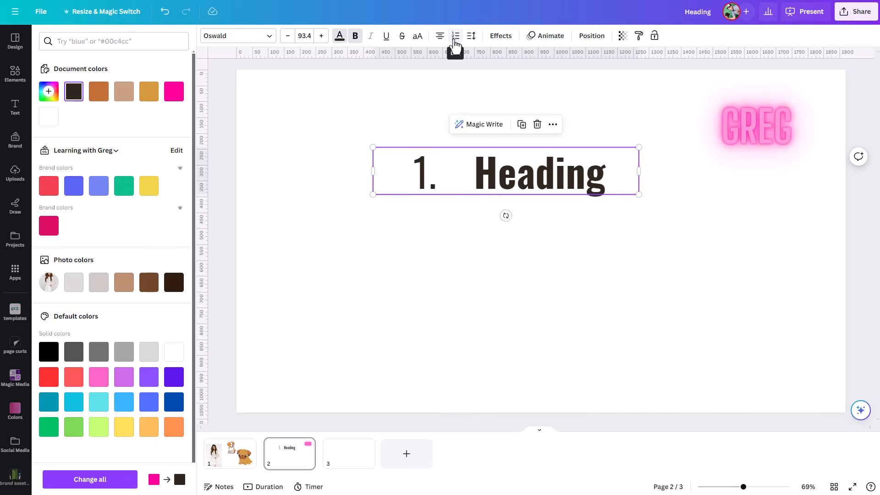
click(454, 40)
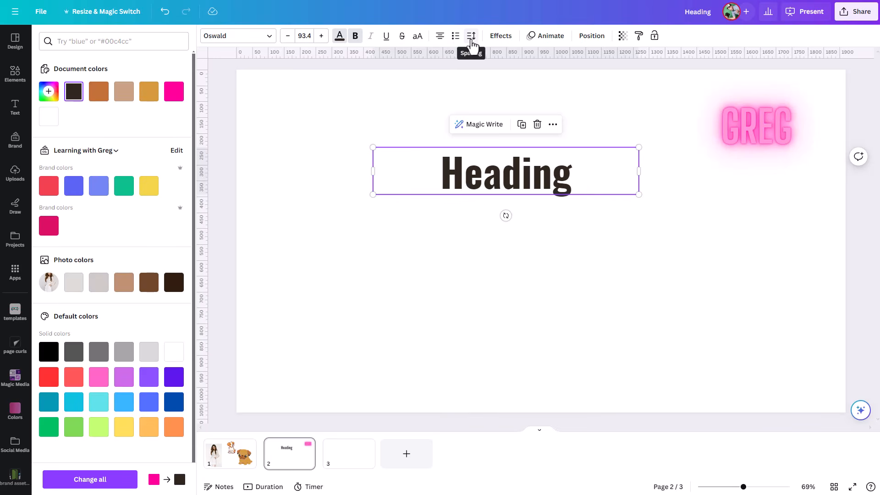
- Tighten the heading's letter spacing slightly and reselect the heading
click(472, 46)
drag(492, 72, 487, 72)
click(433, 98)
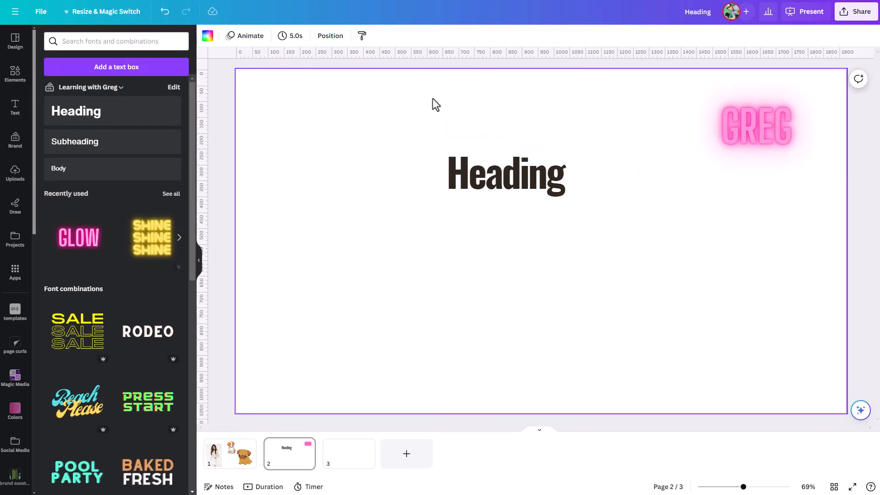
click(491, 154)
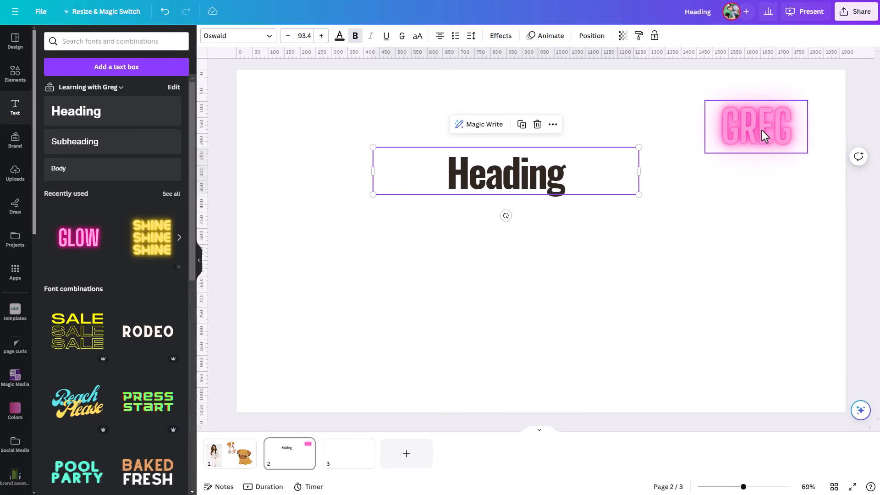
- Apply the Neon effect to the heading and curve its text with a curve value of 39
click(707, 236)
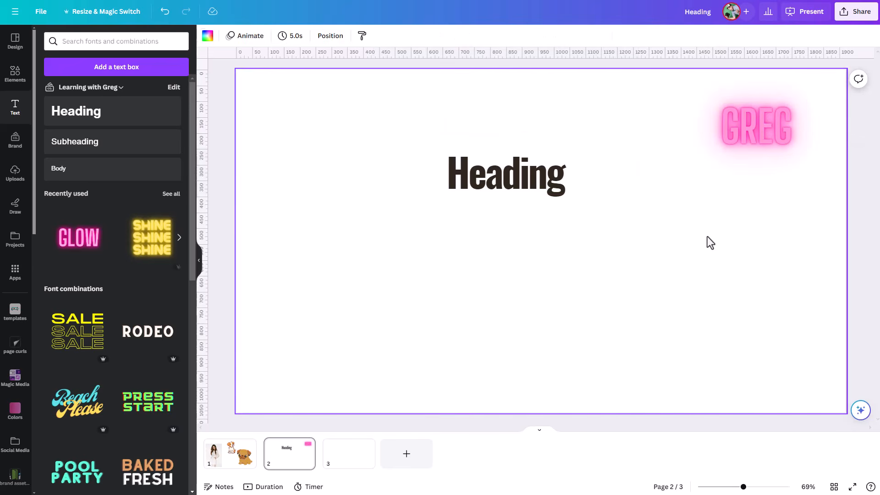
click(527, 183)
click(504, 37)
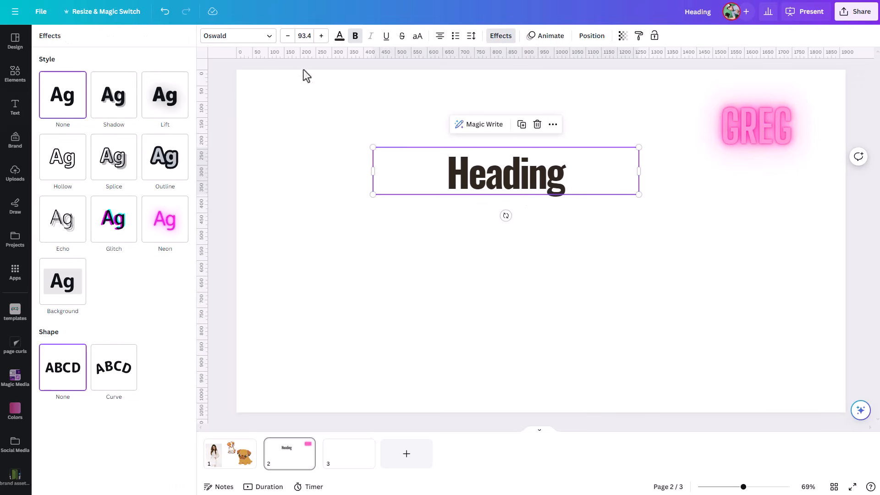
click(167, 229)
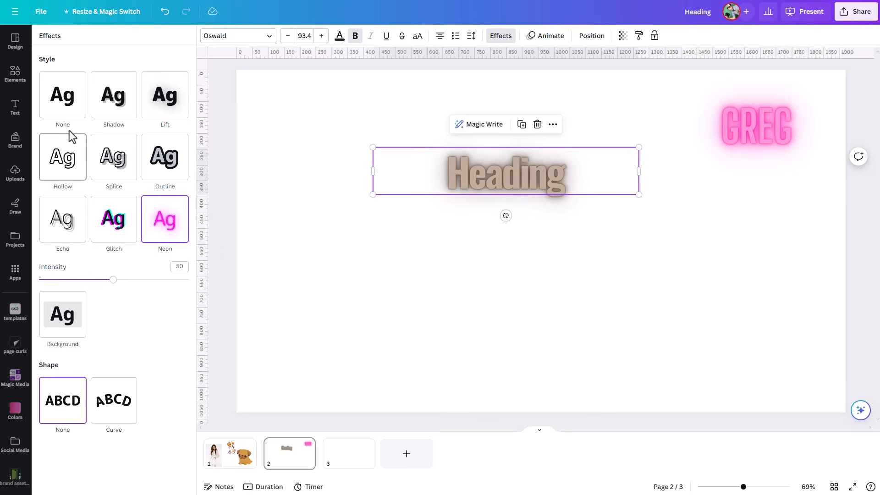
click(104, 410)
drag(188, 462, 143, 458)
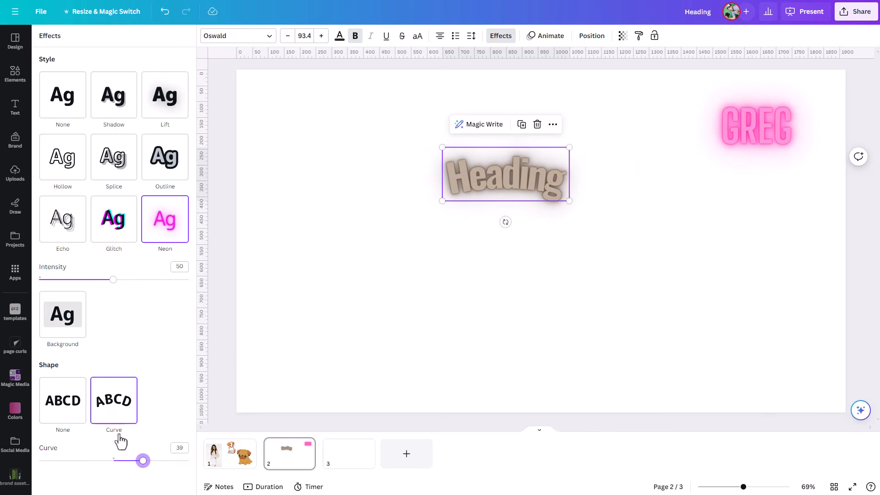
- Remove the curve shape and the Neon effect from the heading
click(60, 409)
click(61, 112)
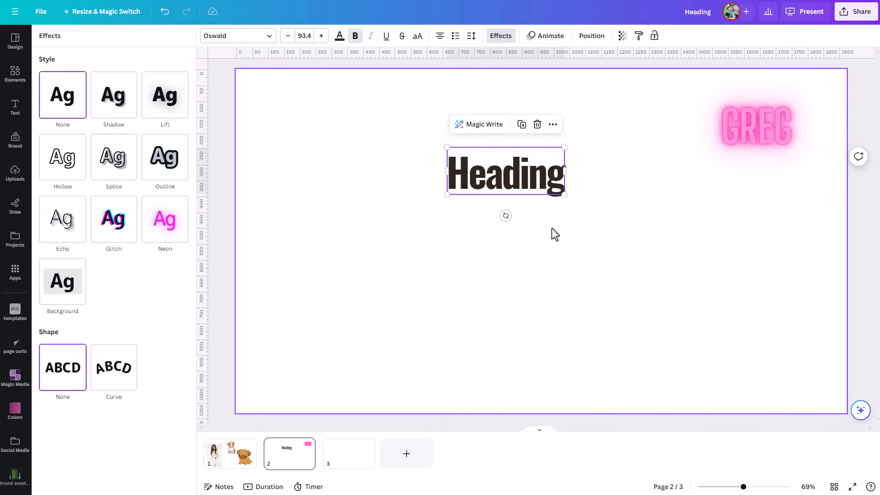
click(586, 267)
click(522, 172)
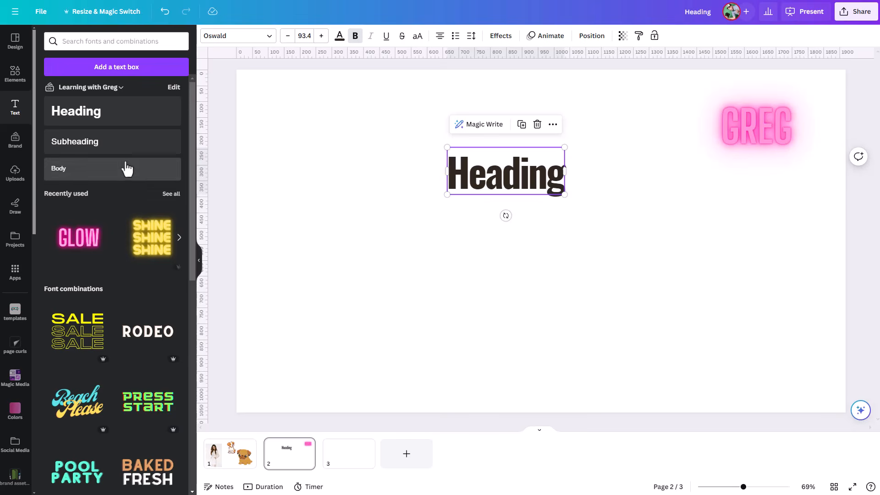
- Clear the previous elements search, browse all shapes and add a square to page 2
click(17, 73)
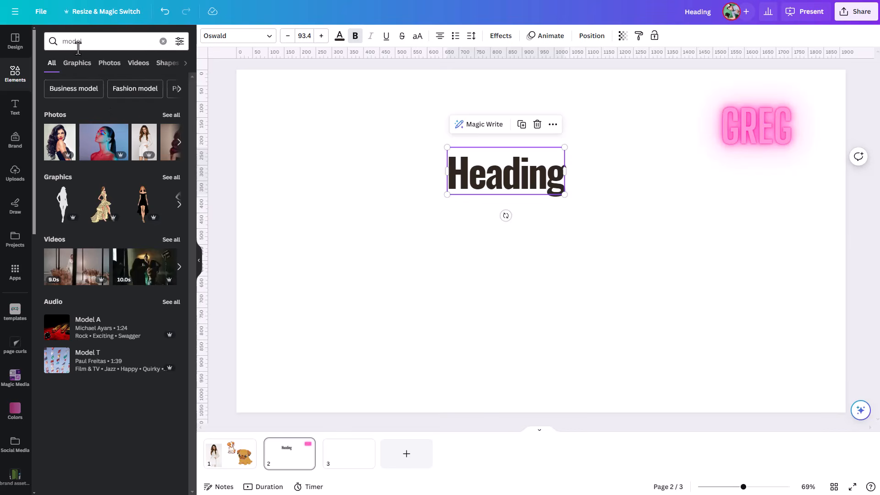
click(164, 41)
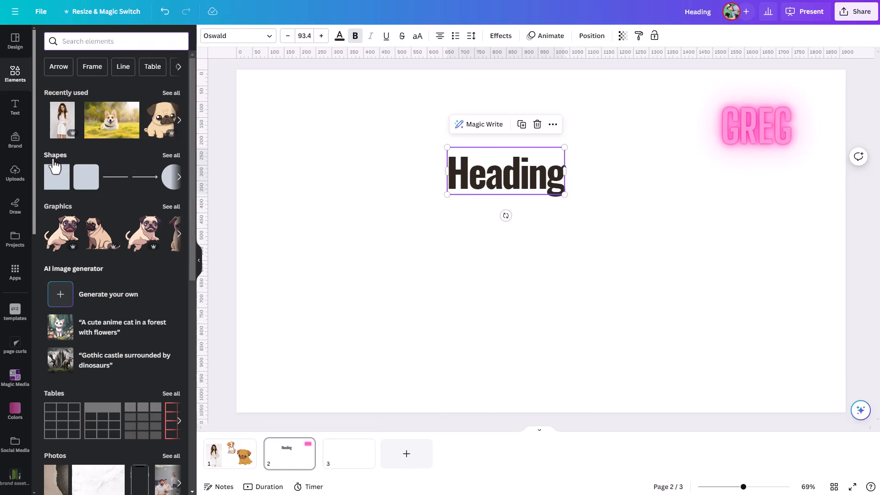
click(173, 156)
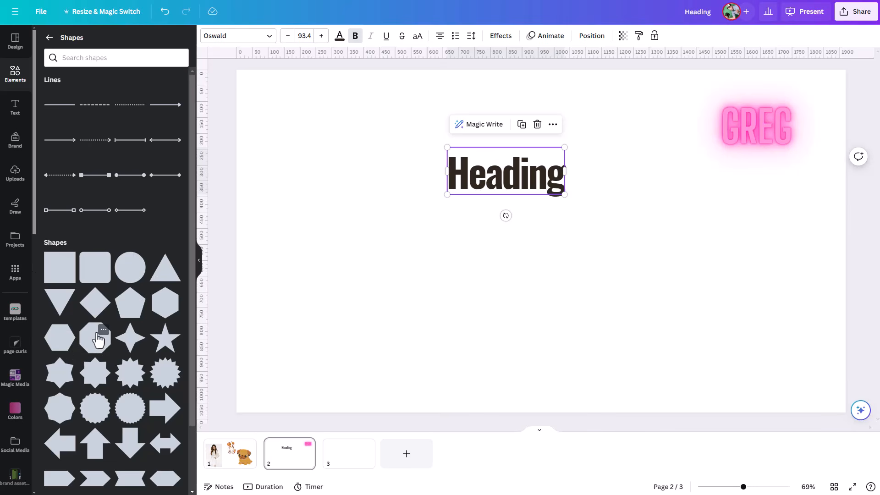
click(60, 267)
click(538, 265)
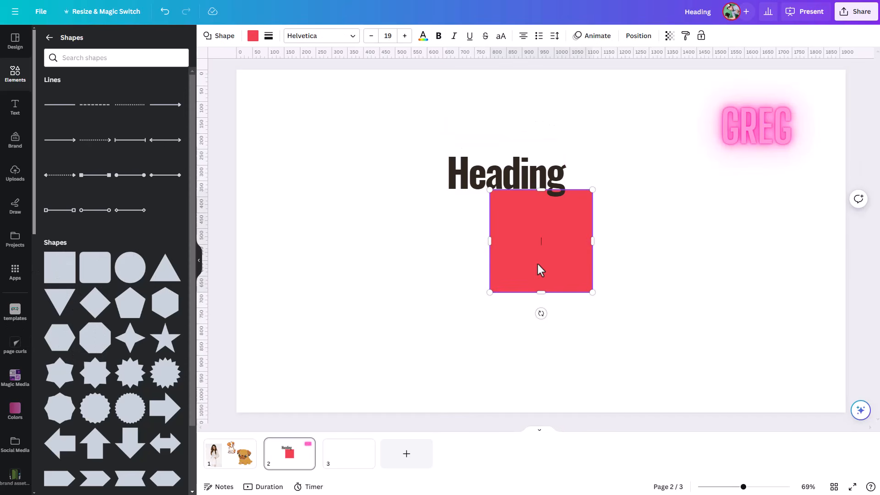
- Delete the red square from the page and undo the deletion
click(624, 275)
click(566, 275)
key(Delete)
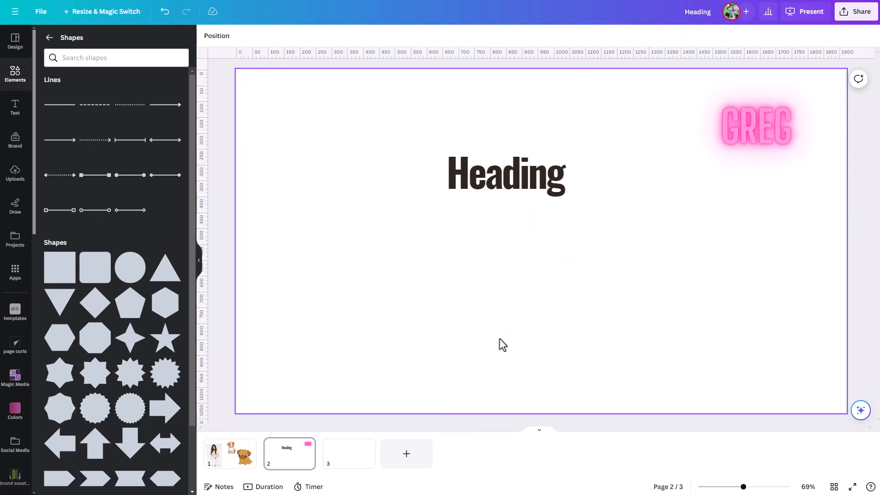
key(ctrl+z)
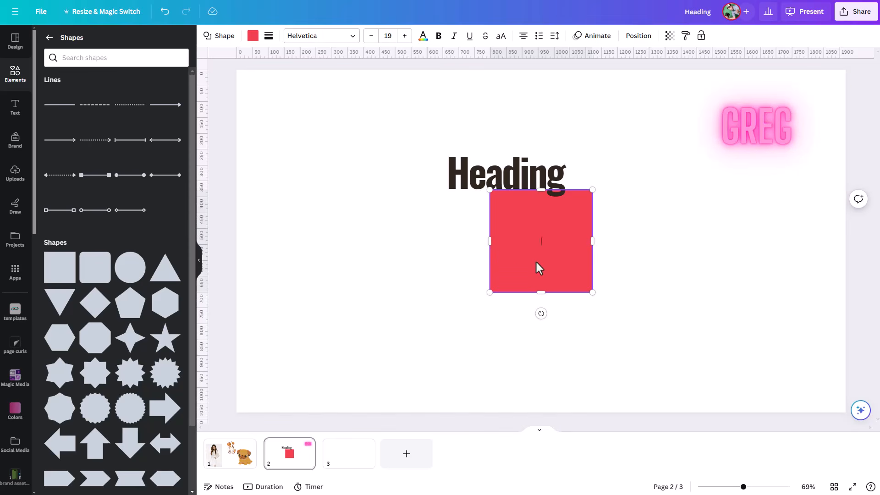
- Move the red square to the lower left of the heading and shorten it from its upper edge into a rectangle
click(660, 259)
drag(389, 280, 377, 276)
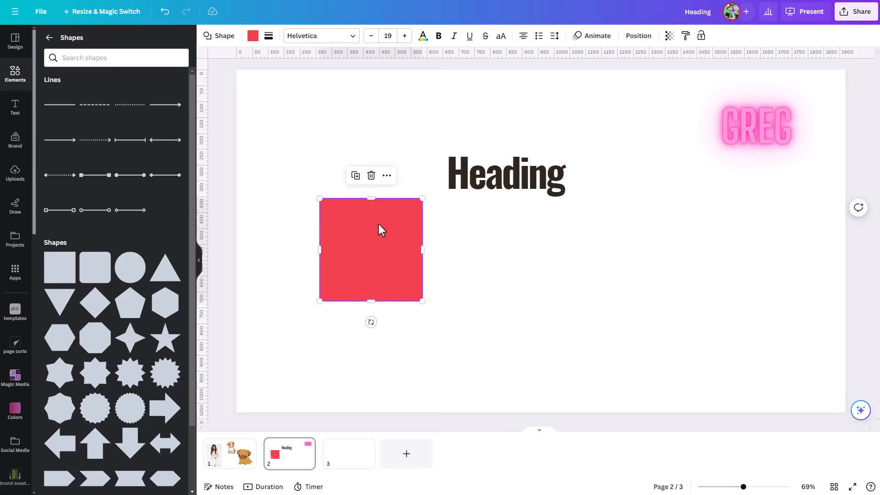
drag(372, 200, 371, 236)
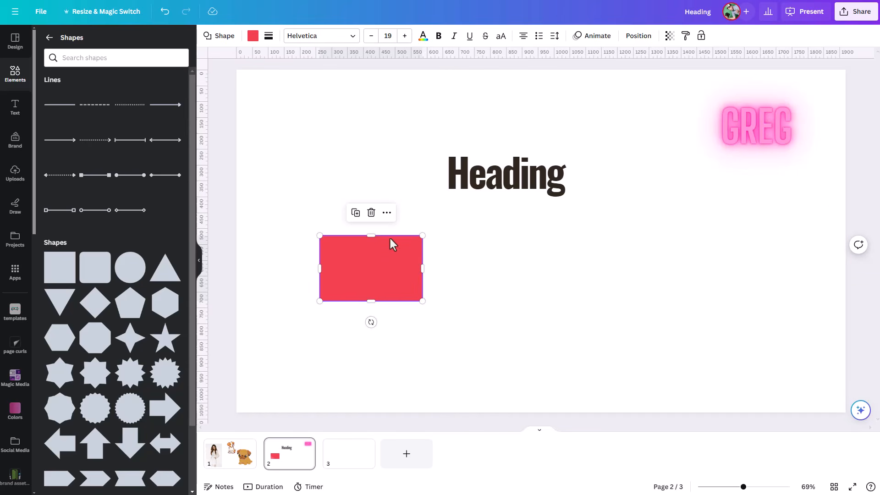
- Enter the text Hello inside the red rectangle and set its font size to 42
double_click(367, 268)
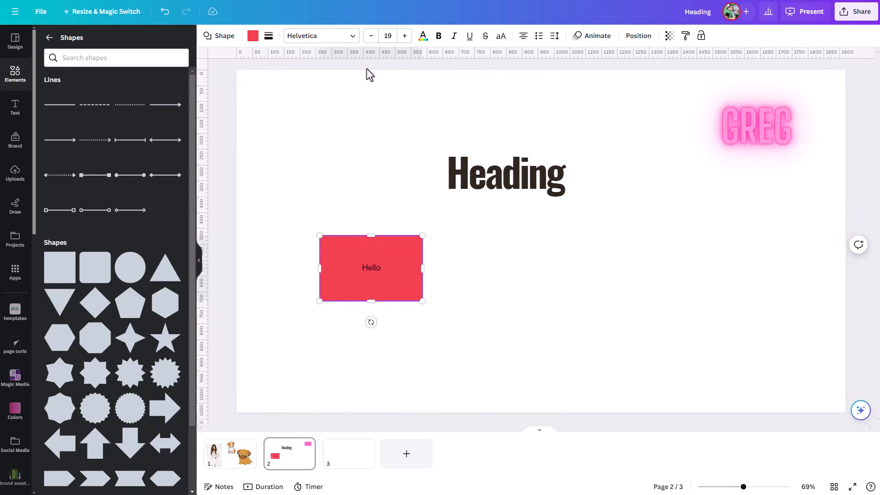
click(404, 36)
click(405, 36)
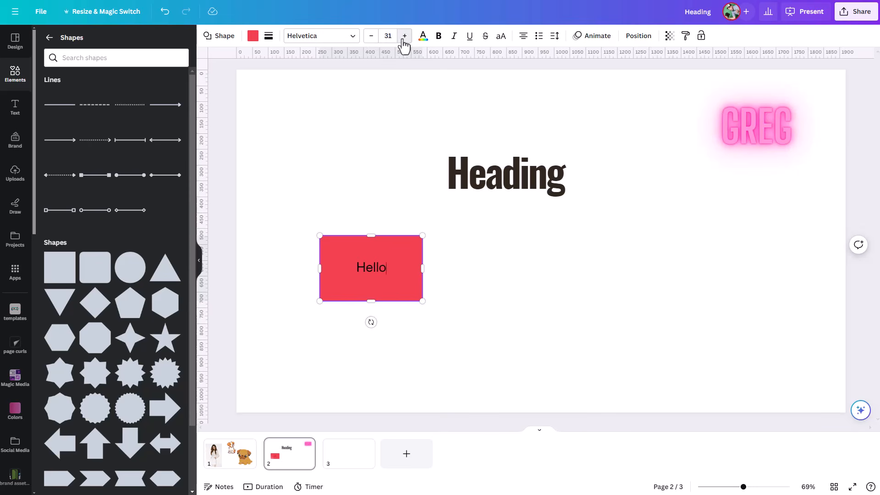
click(405, 36)
click(405, 36)
click(404, 36)
click(404, 36)
click(404, 36)
click(404, 36)
click(405, 35)
click(405, 36)
- Move the Heading text further right and slightly up on the page
drag(514, 177, 600, 163)
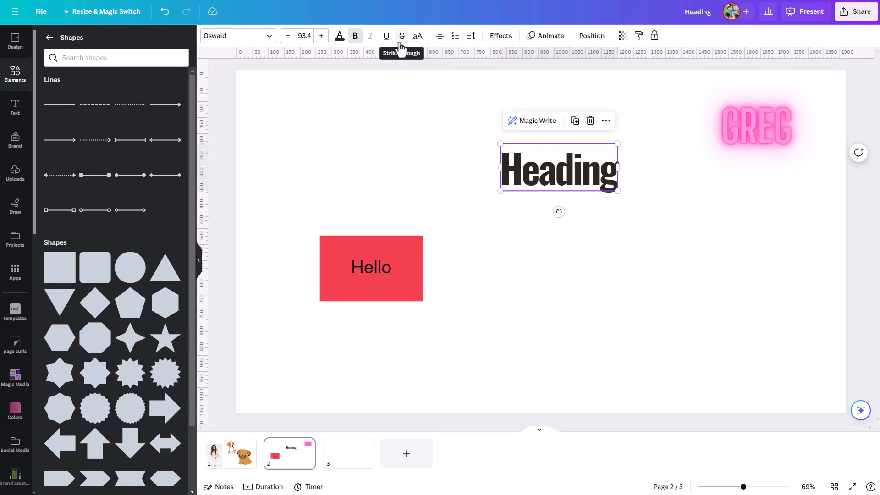
- Try a dashed border and a border weight adjustment on the red Hello rectangle
click(412, 259)
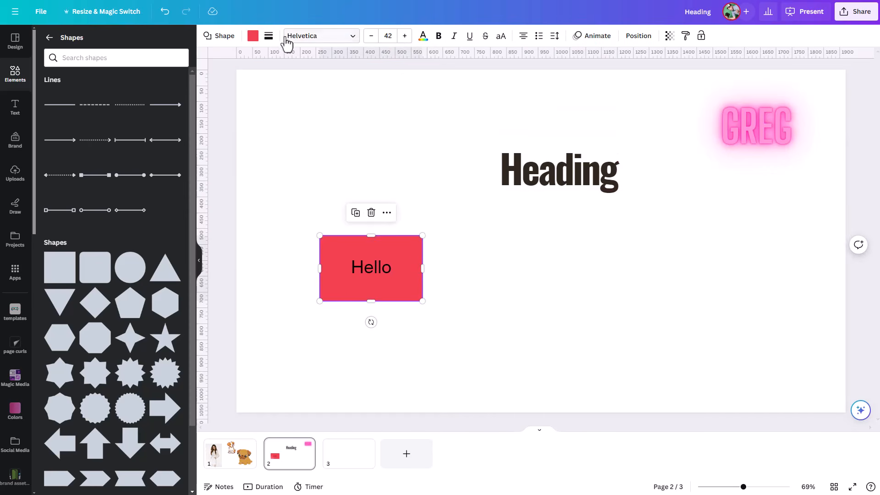
click(269, 39)
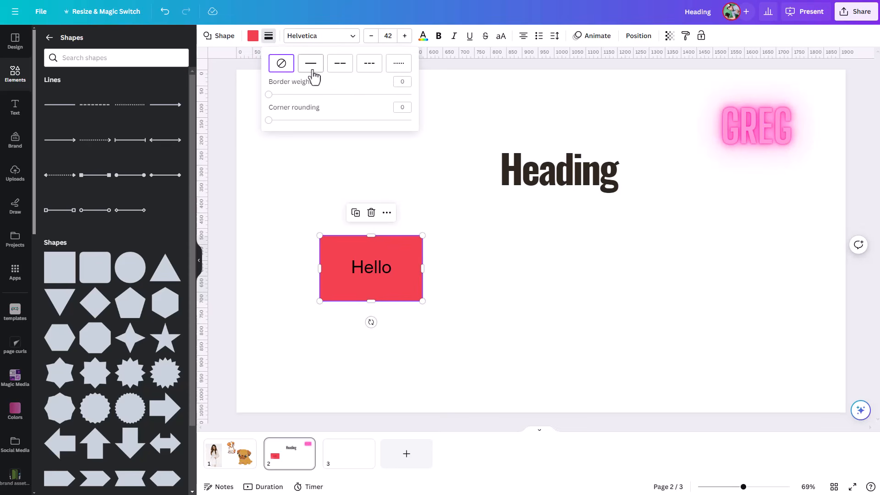
click(340, 69)
drag(274, 94, 255, 105)
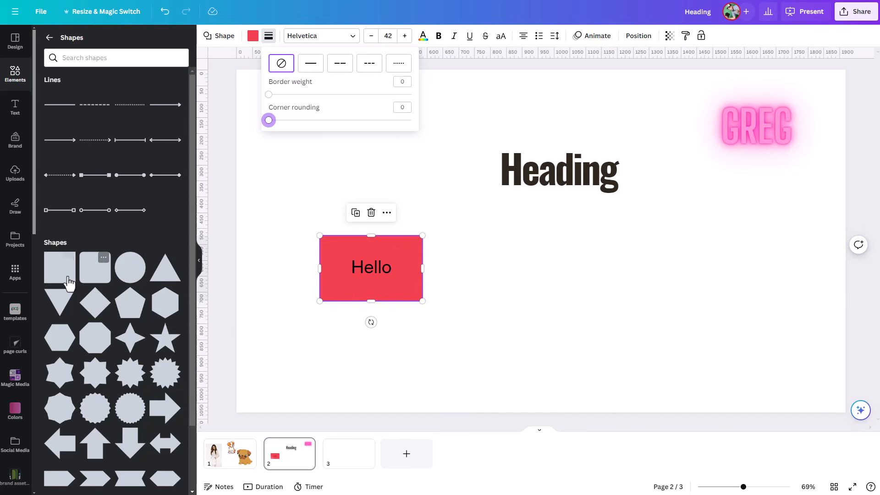
- Change the red Hello rectangle into the round badge shape with many small points
click(211, 38)
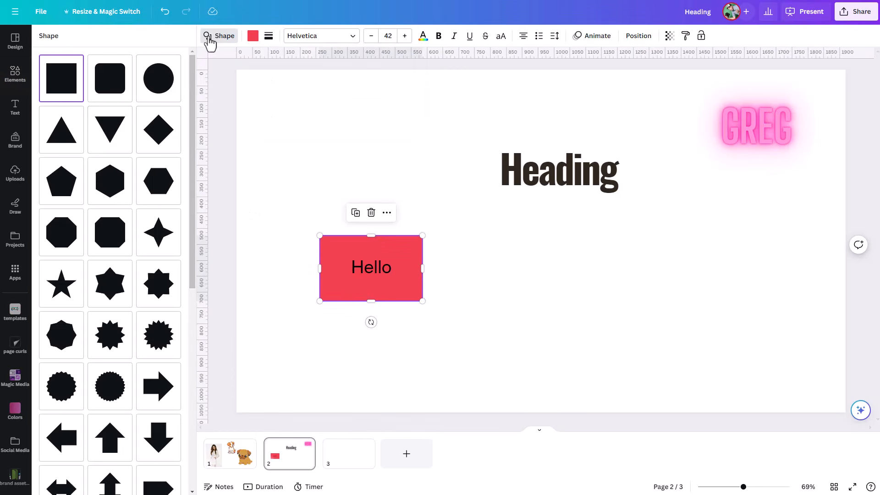
click(101, 231)
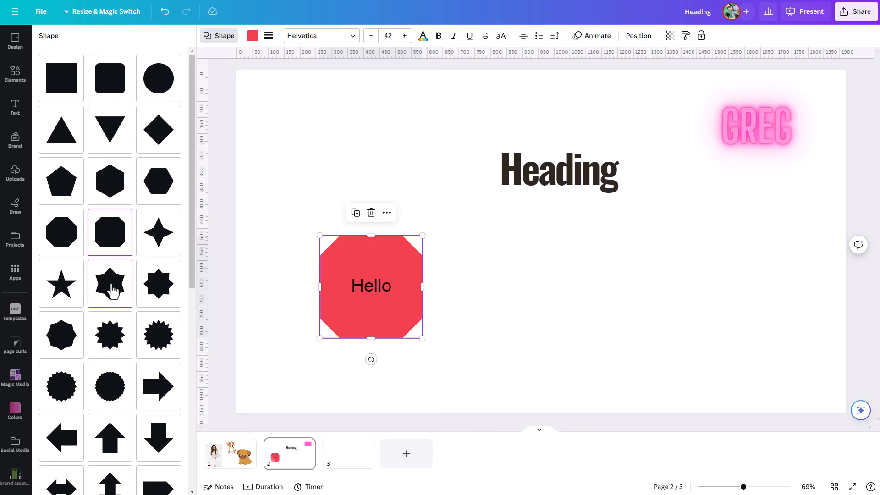
click(113, 399)
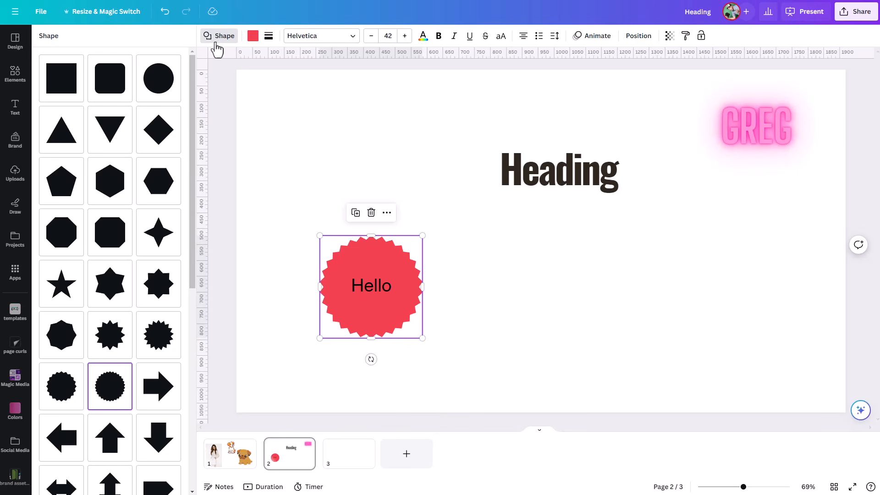
- Recolor the Hello badge with the bright pink from the document colors and deselect it
click(253, 36)
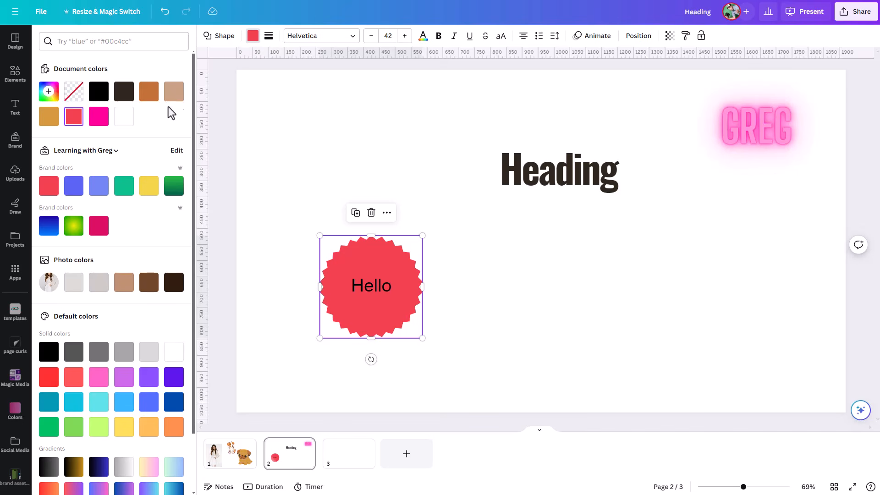
click(102, 120)
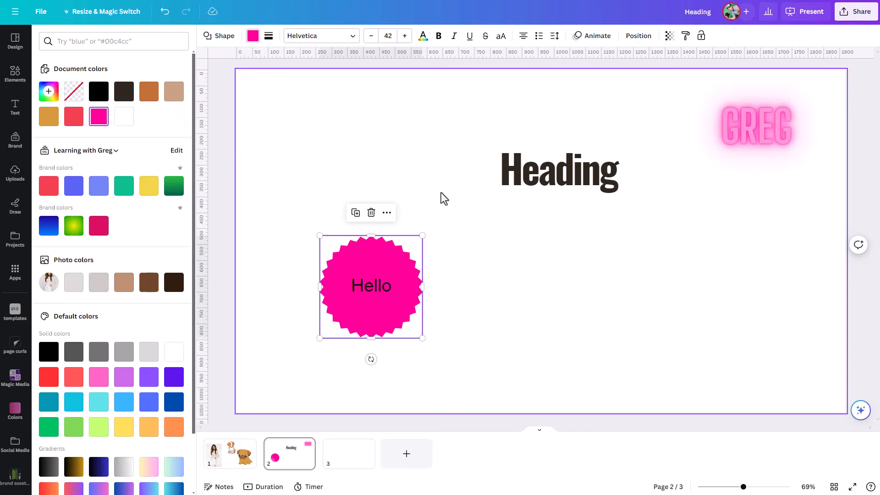
click(431, 167)
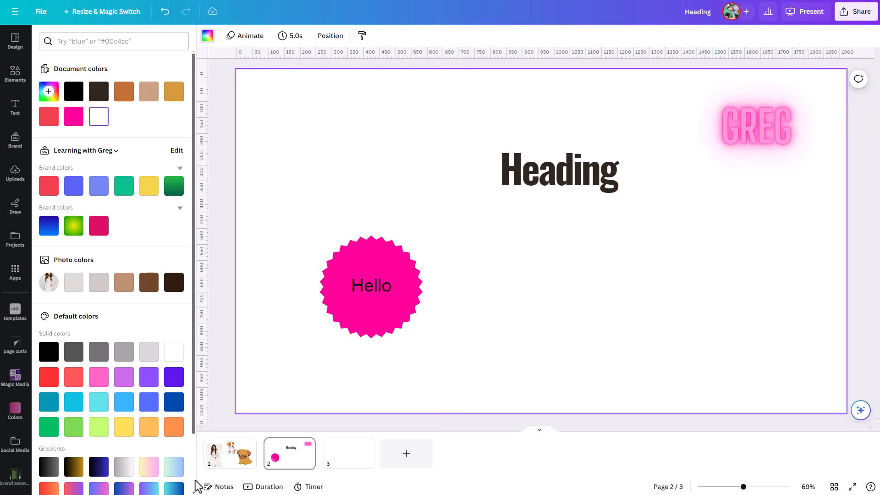
- Search the elements for dog, show all video results and add the 13-second brown-and-white dog video to the blank page
click(229, 462)
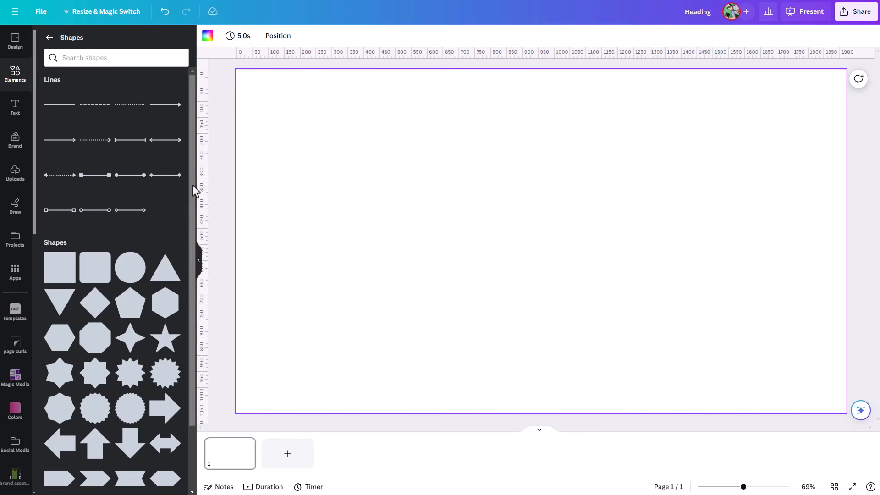
click(48, 37)
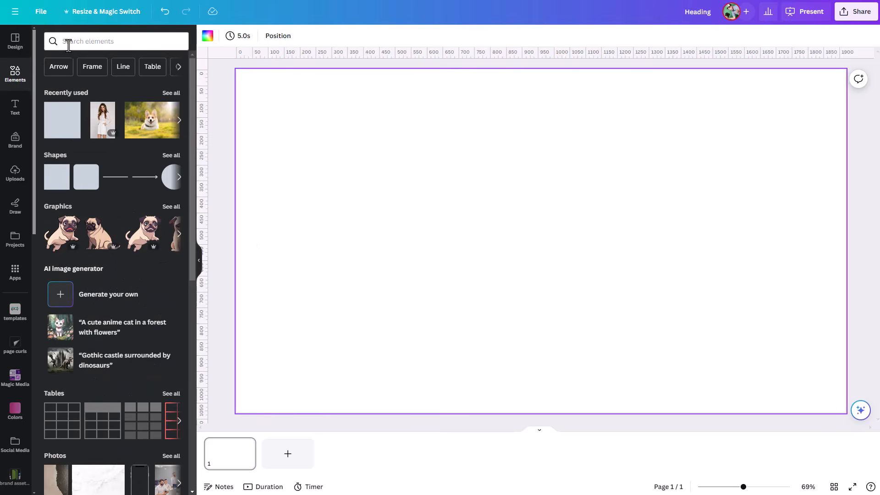
click(64, 42)
text(dog)
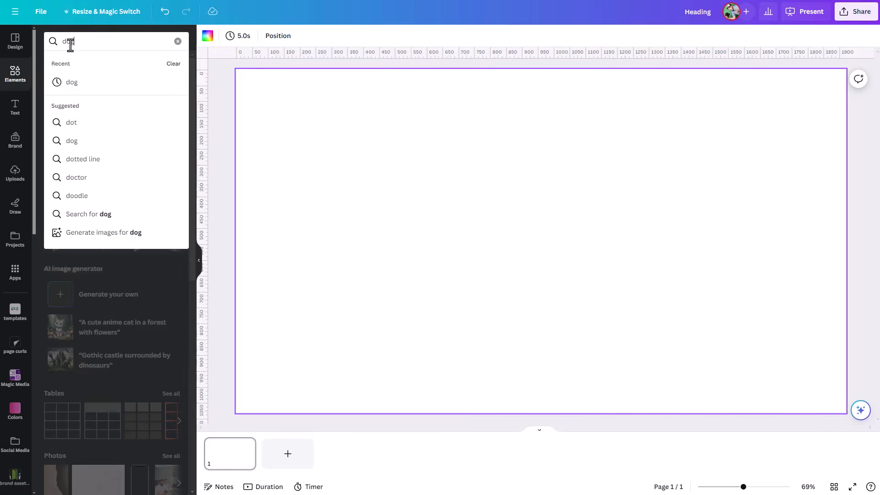
key(Return)
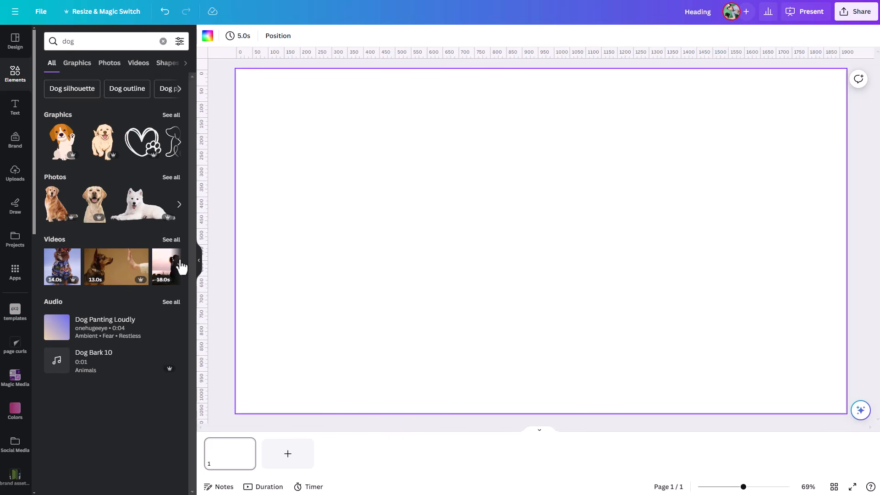
click(171, 240)
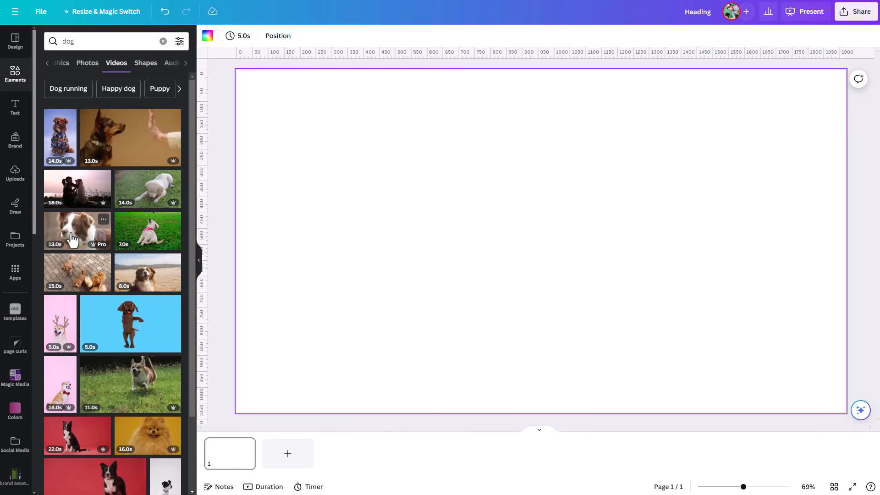
click(73, 238)
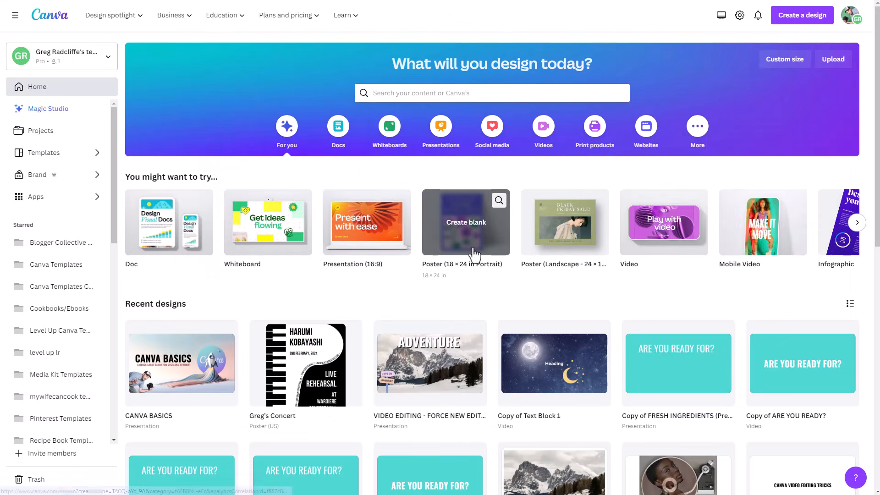
- Create a blank 24 × 18 in landscape poster and add the recently used dog video to it
click(560, 245)
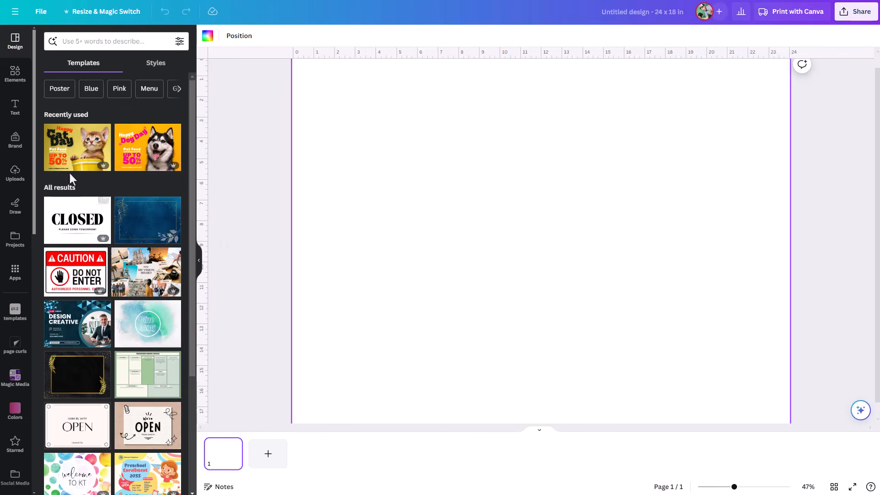
click(16, 78)
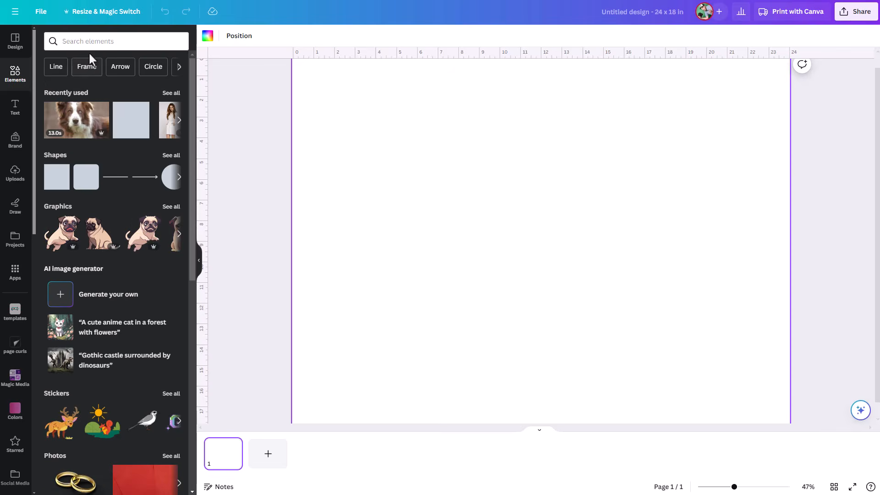
click(76, 120)
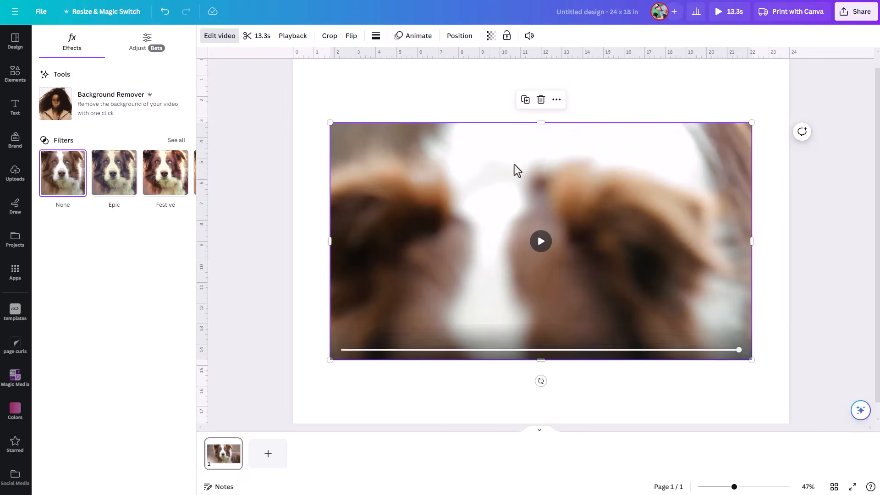
- Open the trim timeline of the poster's dog video and pause its playback
click(410, 112)
click(460, 187)
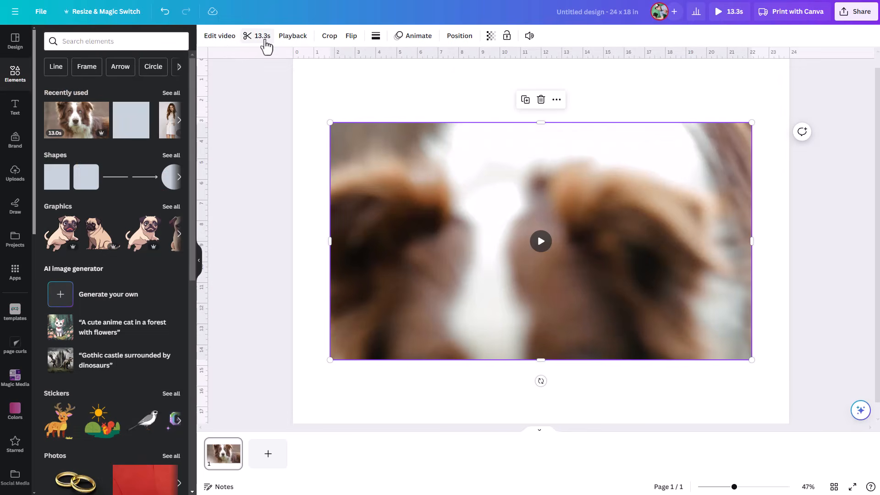
click(253, 36)
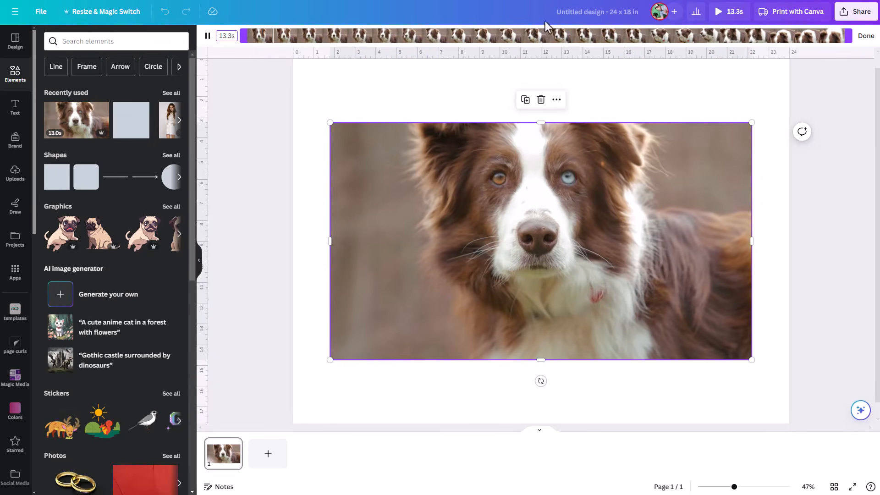
click(209, 38)
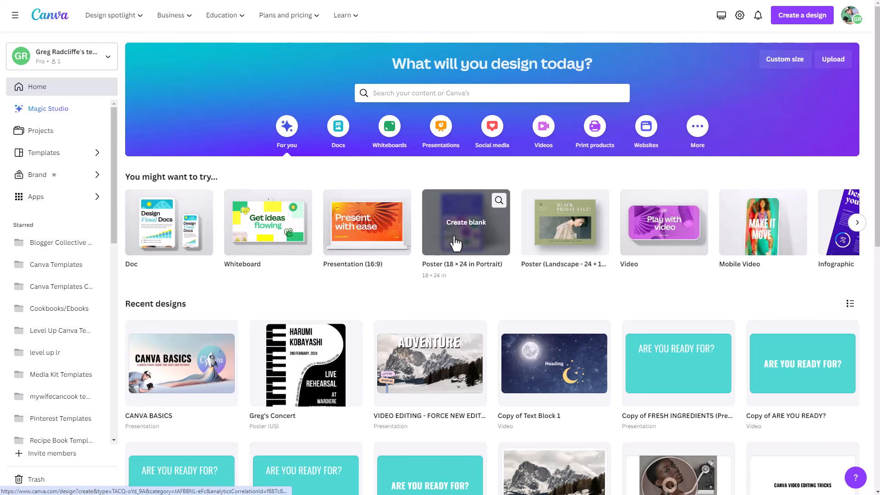
click(783, 62)
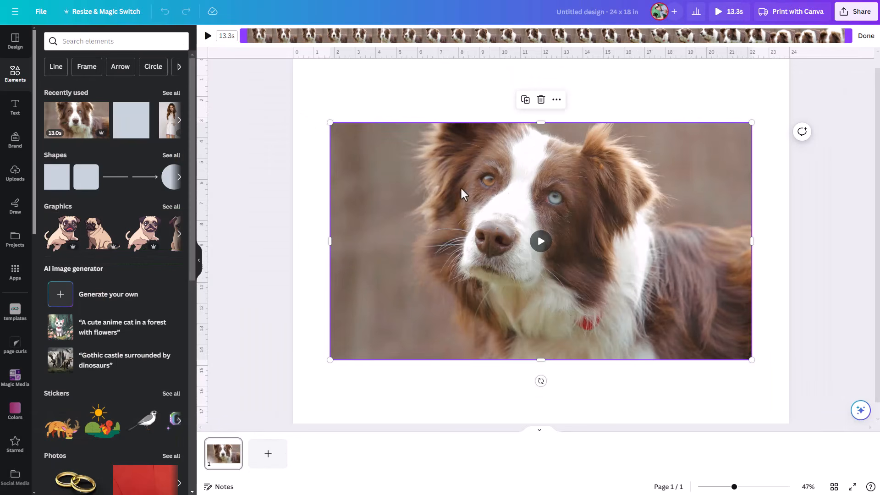
- Add a second page and insert the 1:58 misty forest video from an element search for nature
click(268, 453)
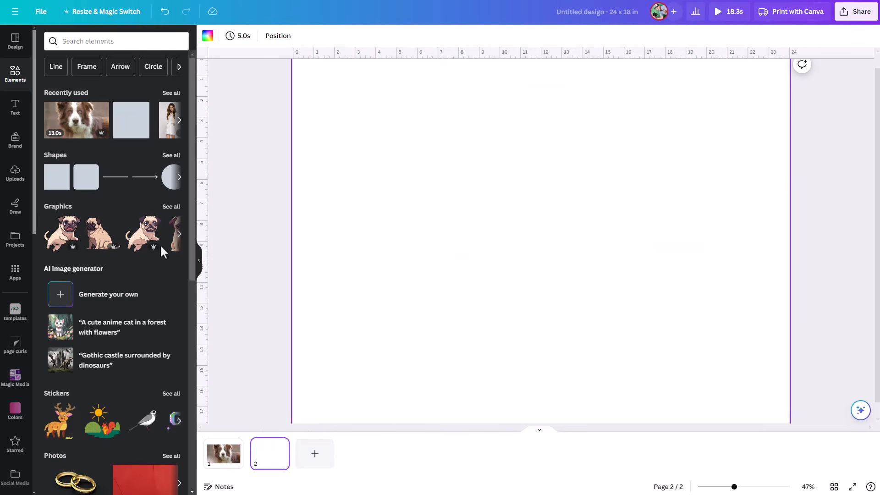
click(64, 42)
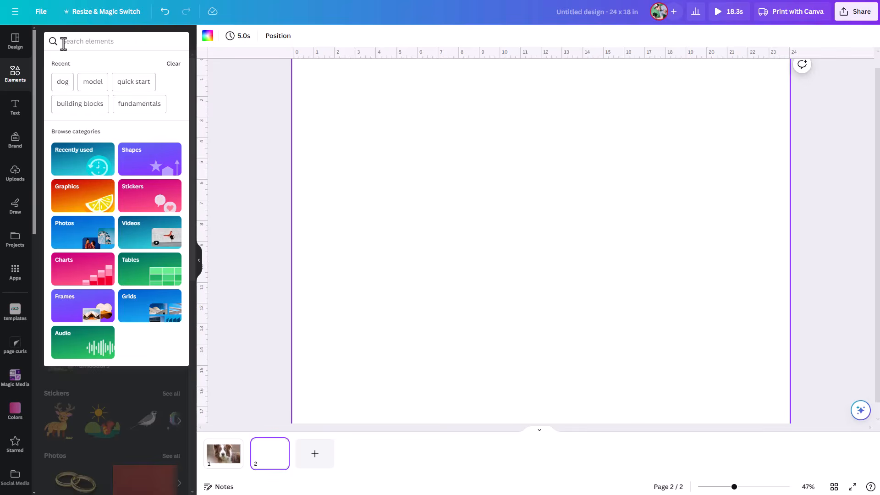
text(nature)
key(Return)
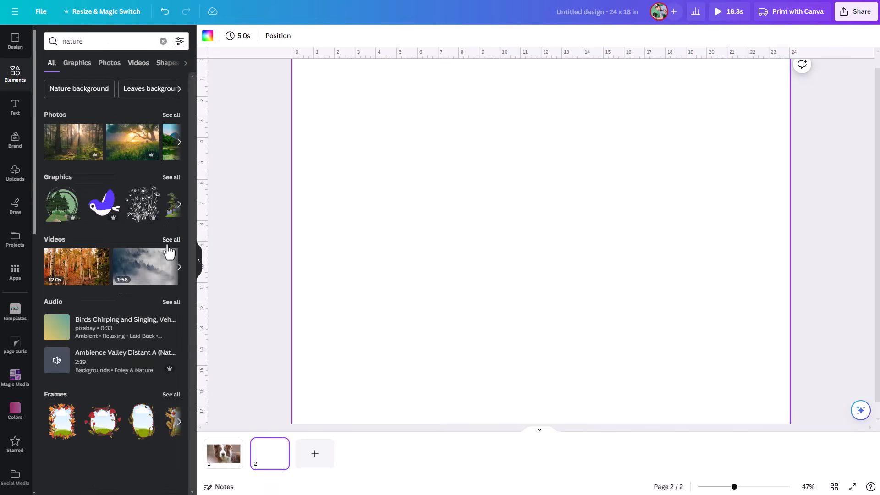
click(134, 279)
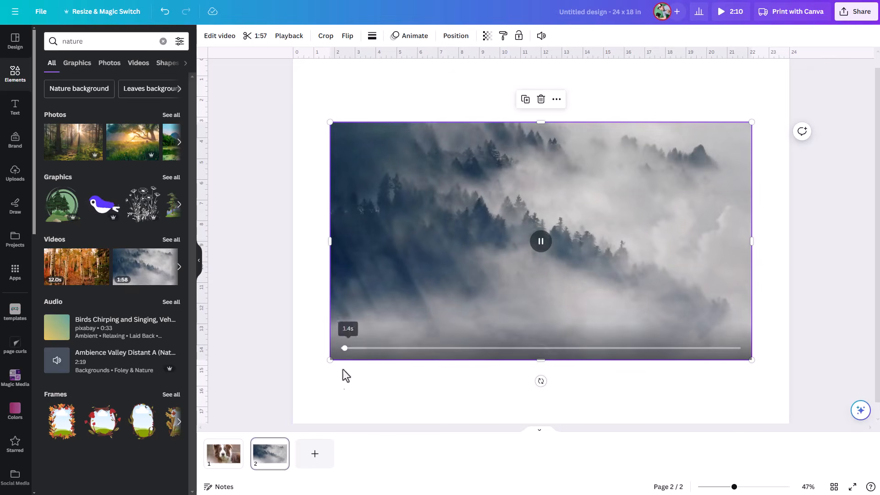
- Check the durations of the dog video on page 1 and the forest video on page 2, and play the design's preview
click(230, 473)
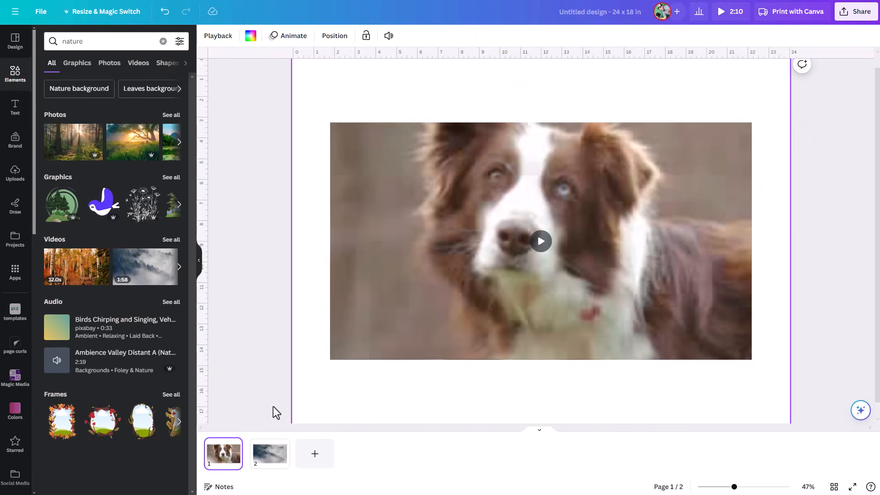
click(406, 215)
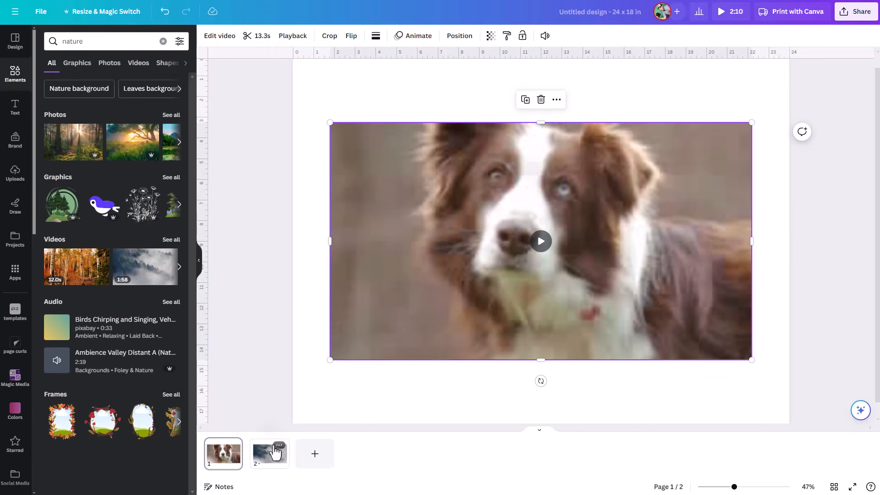
click(270, 462)
click(377, 270)
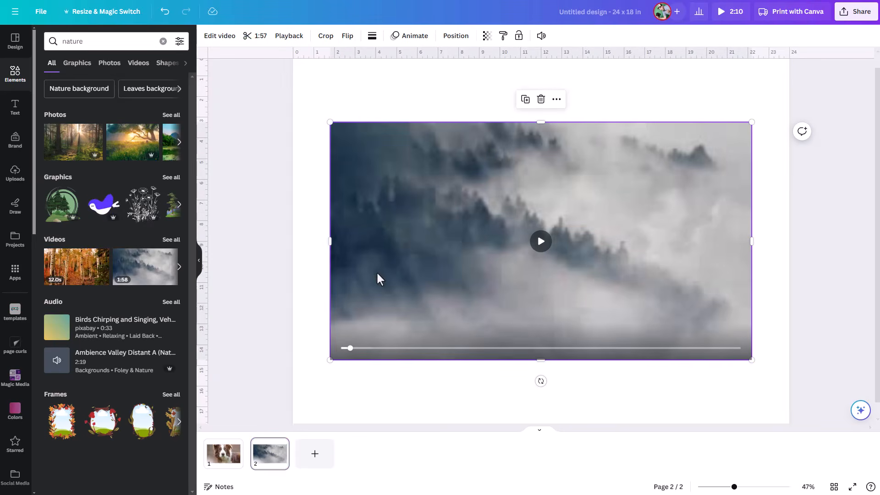
click(723, 18)
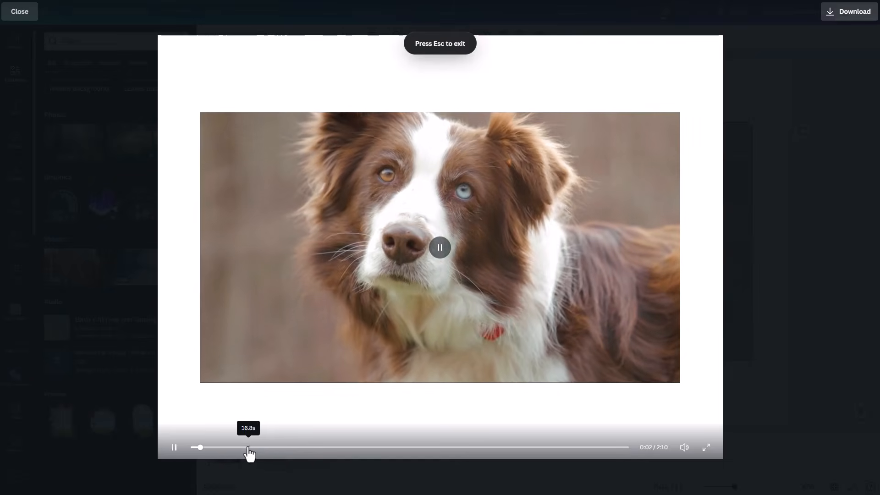
- Skip ahead in the design preview to the forest video and close the preview
click(233, 448)
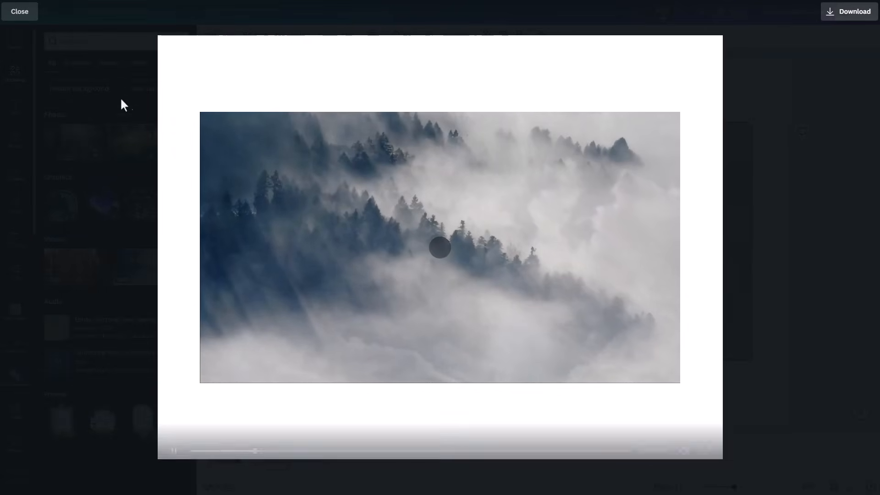
click(22, 15)
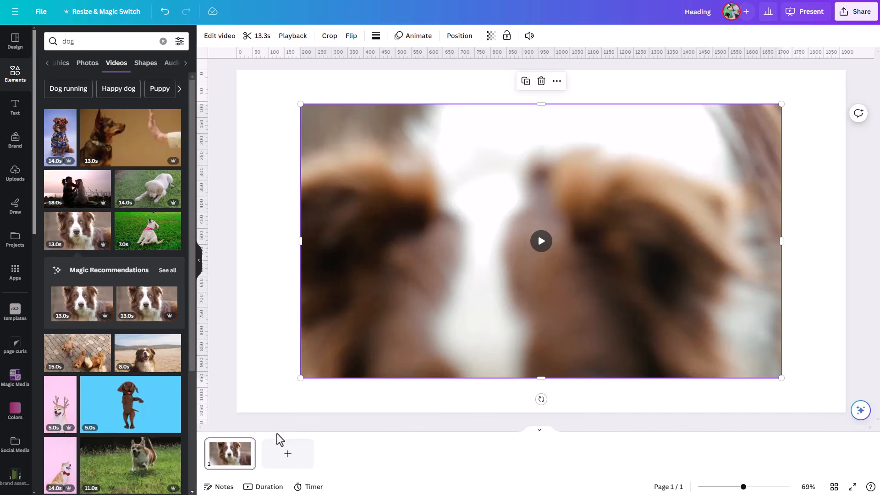
- Add a second page and insert the 1:58 misty forest video from the video results of an element search for nature
click(287, 456)
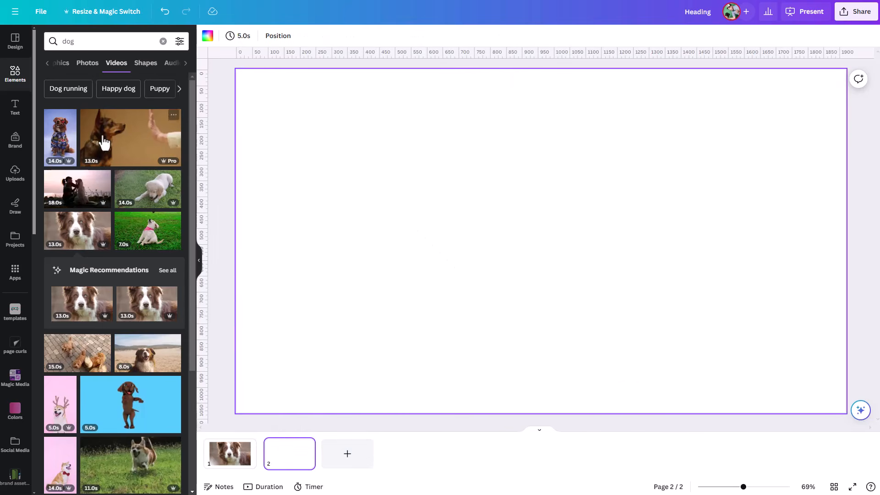
click(163, 41)
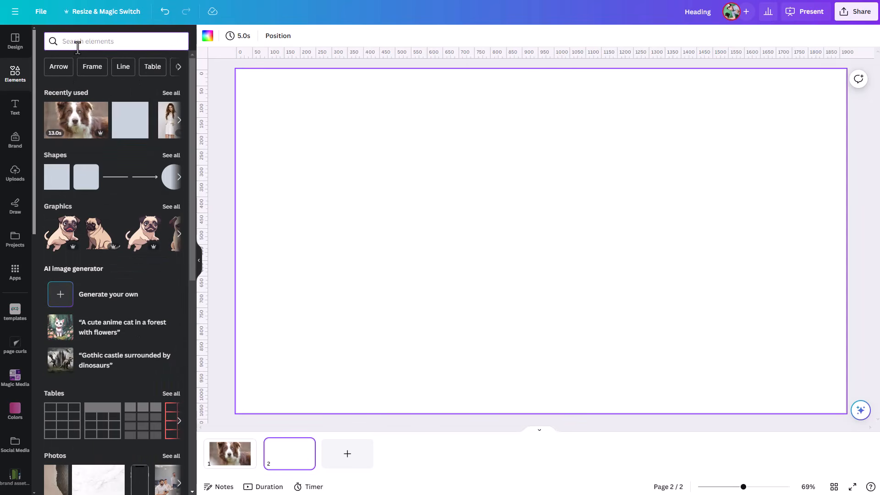
text(nature)
key(Return)
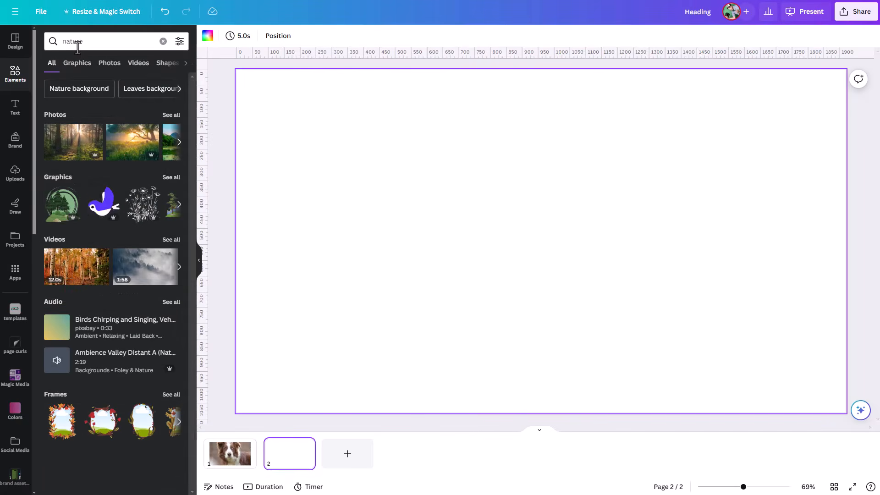
click(172, 239)
click(146, 137)
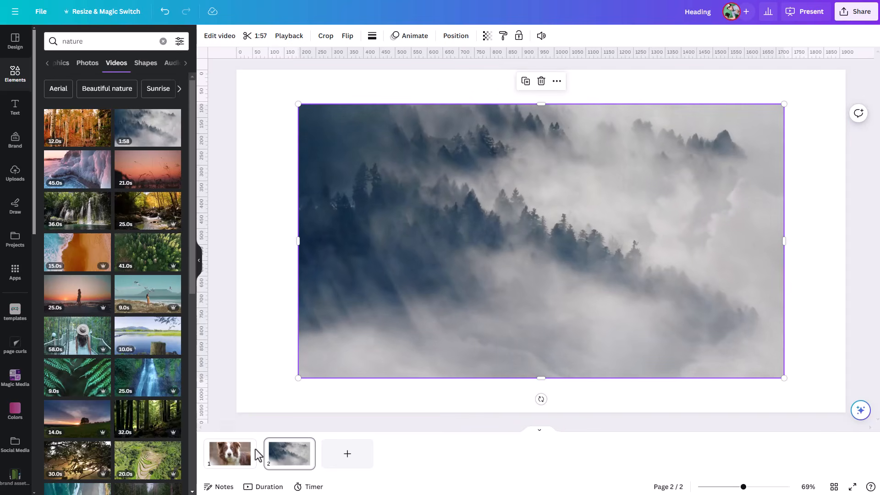
- Show the pages as a duration timeline, enlarge the canvas view to 75%, and zoom the timeline out to 15%
click(266, 486)
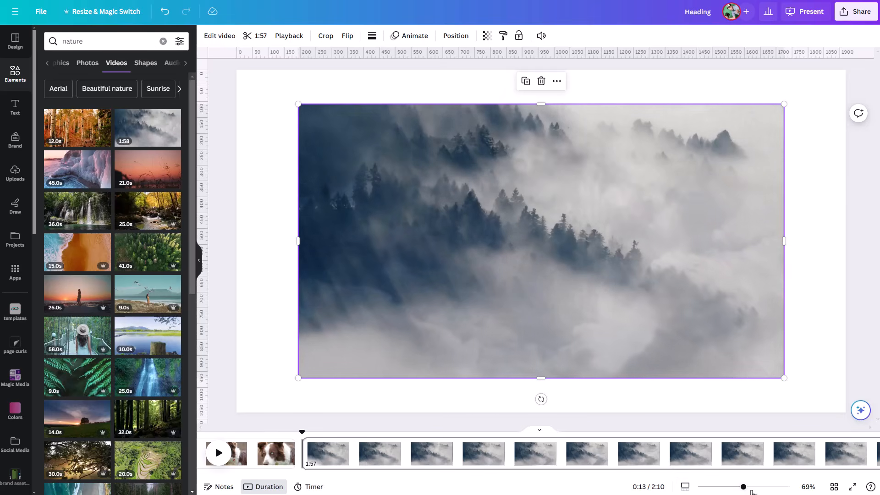
mouse_move(743, 487)
mouse_down()
mouse_move(753, 487)
mouse_move(745, 487)
mouse_up()
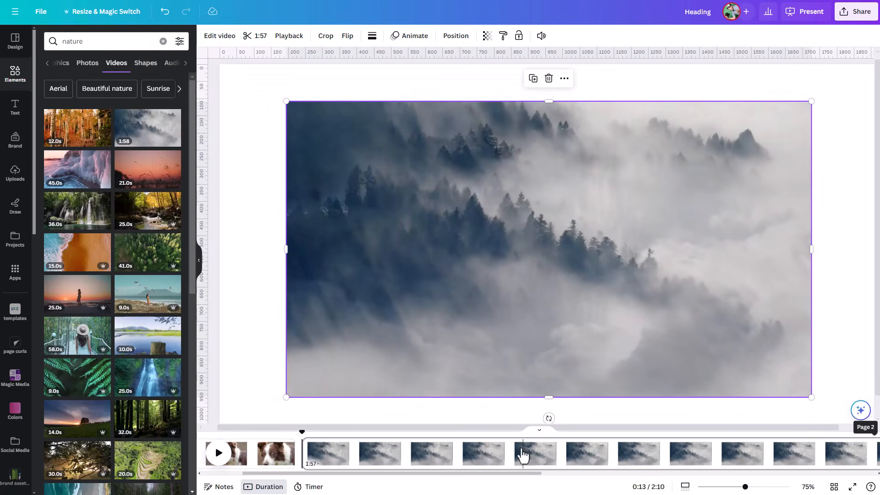
click(684, 488)
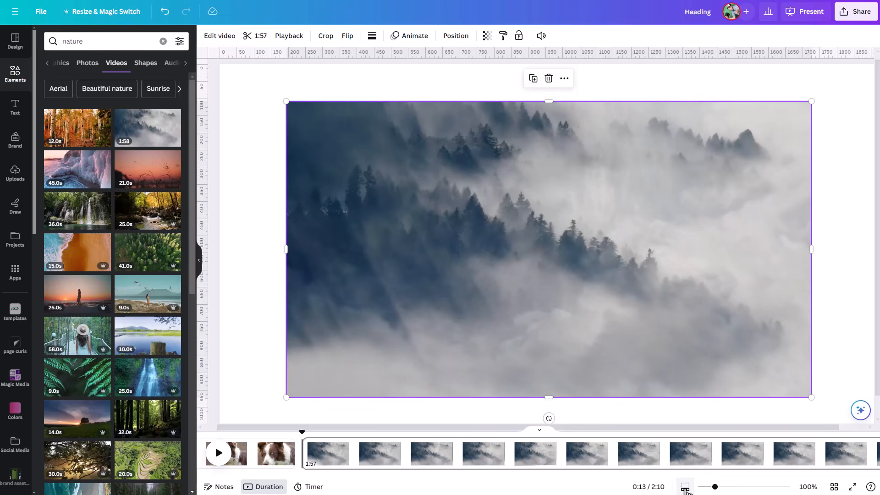
drag(714, 489, 702, 489)
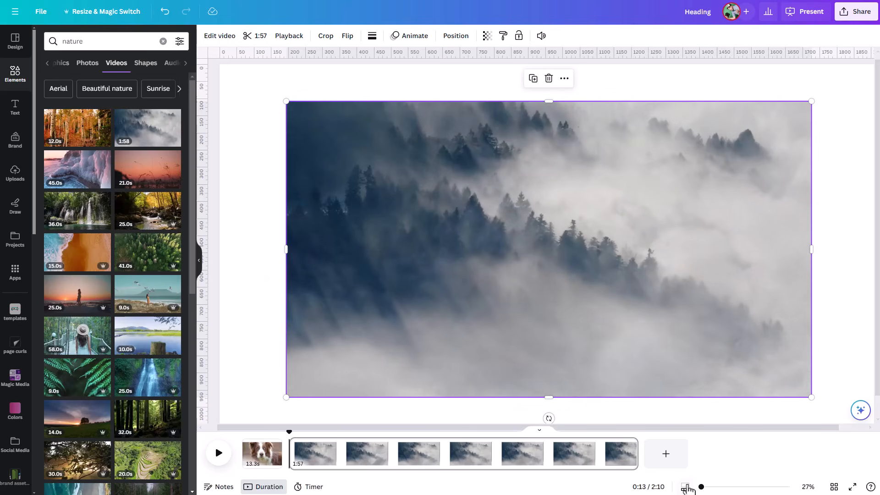
mouse_move(701, 487)
mouse_down()
mouse_move(746, 487)
mouse_move(700, 487)
mouse_up()
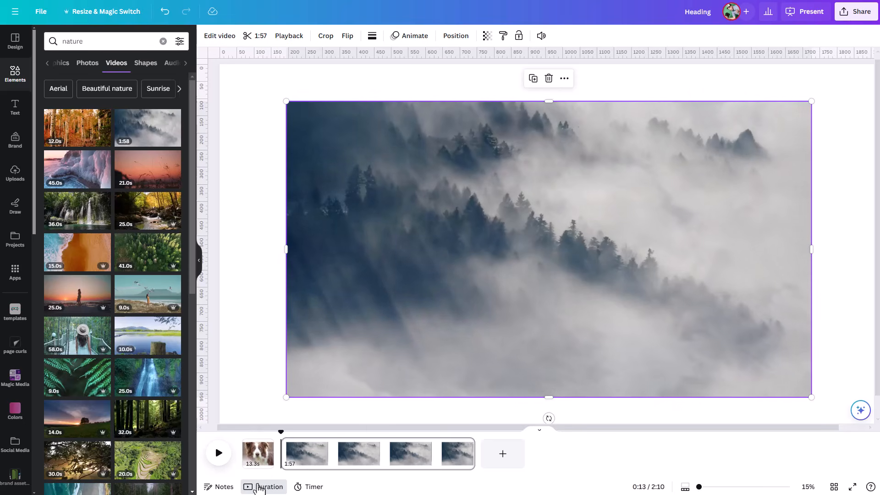
- Split the forest video page at the 1:15 mark of the timeline
drag(282, 430, 384, 435)
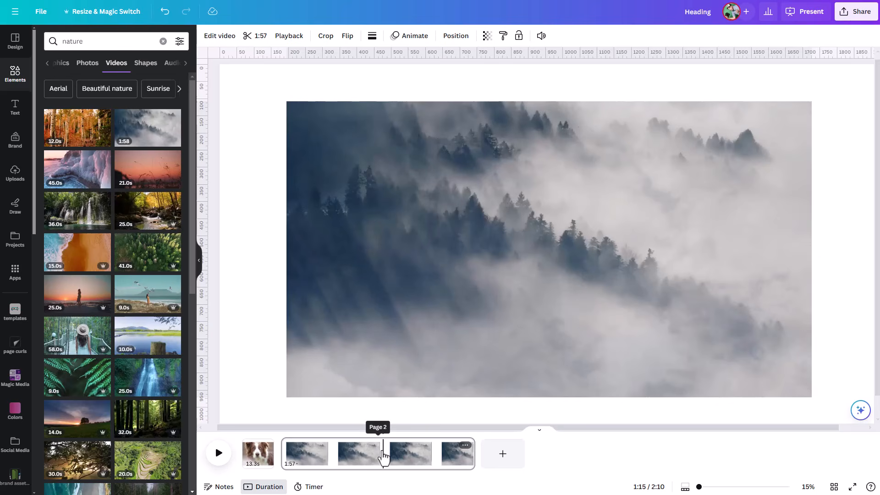
right_click(383, 453)
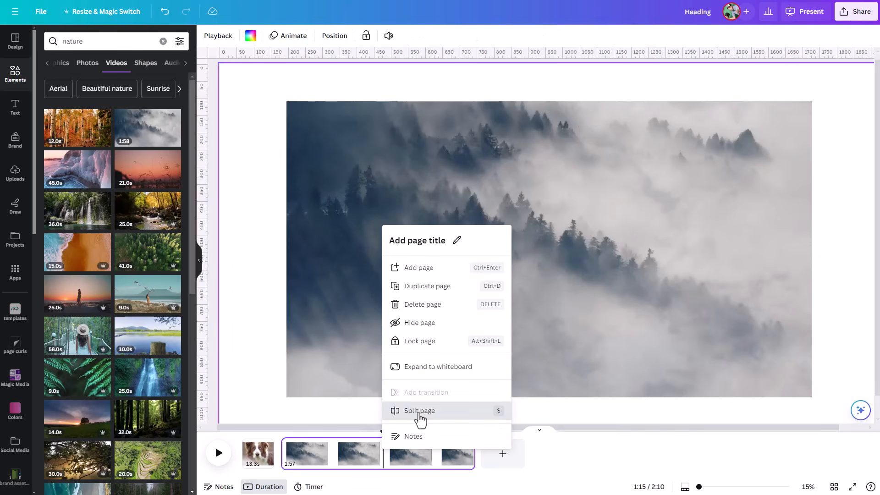
click(418, 411)
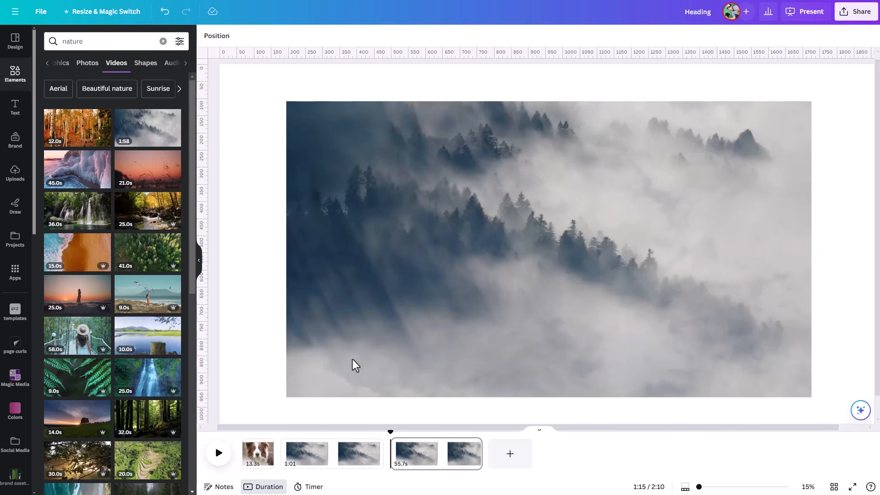
- Add a blue square to the second half of the split forest video and scrub the timeline to 1:35, then back to 0:53
click(373, 331)
key(r)
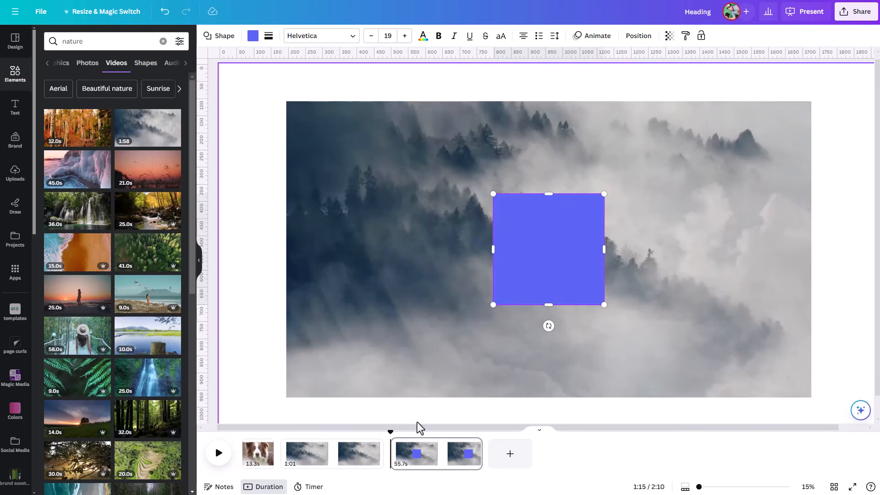
drag(390, 432, 424, 456)
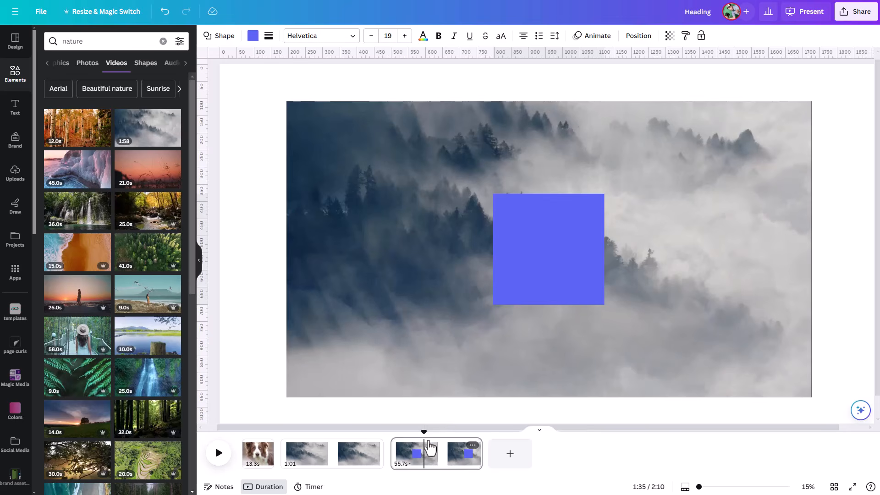
drag(424, 428, 348, 433)
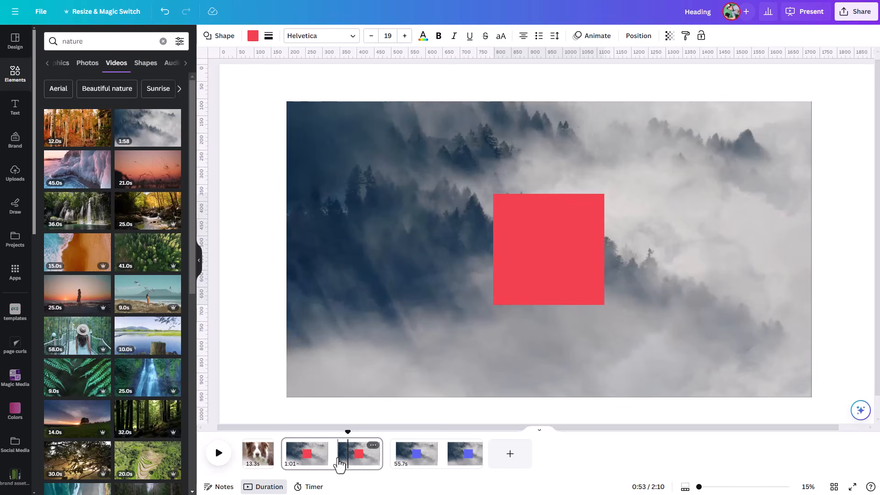
- Show the red square's timing on page 2 and trim its start to shortly before 0:53
click(545, 288)
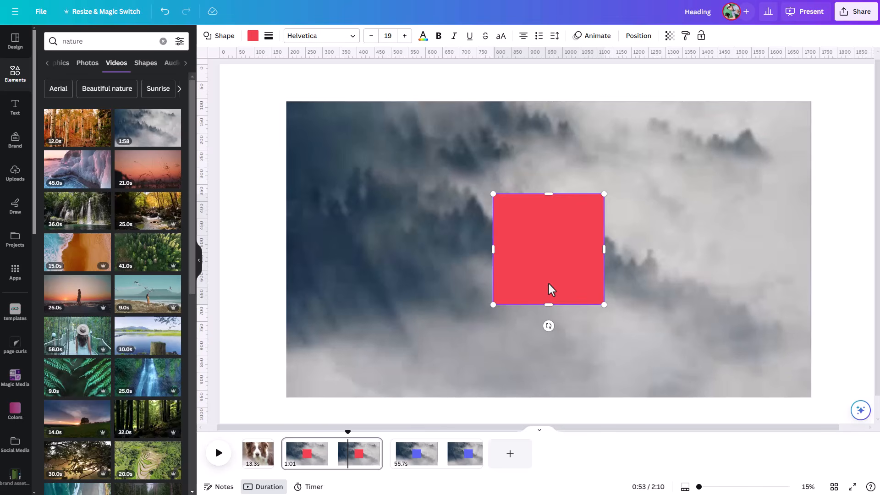
right_click(547, 266)
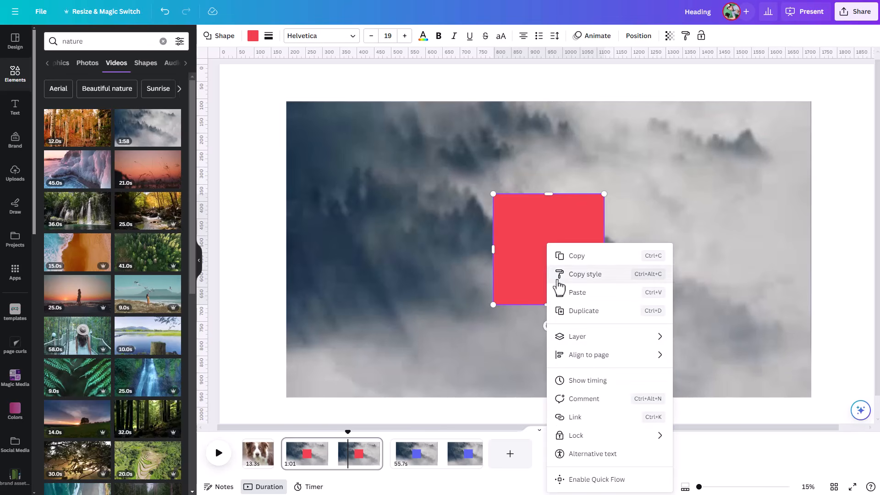
click(588, 380)
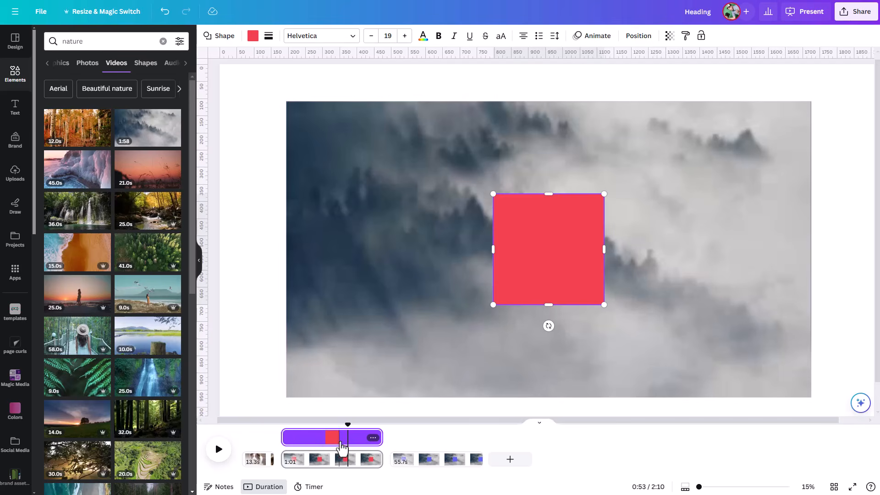
click(361, 454)
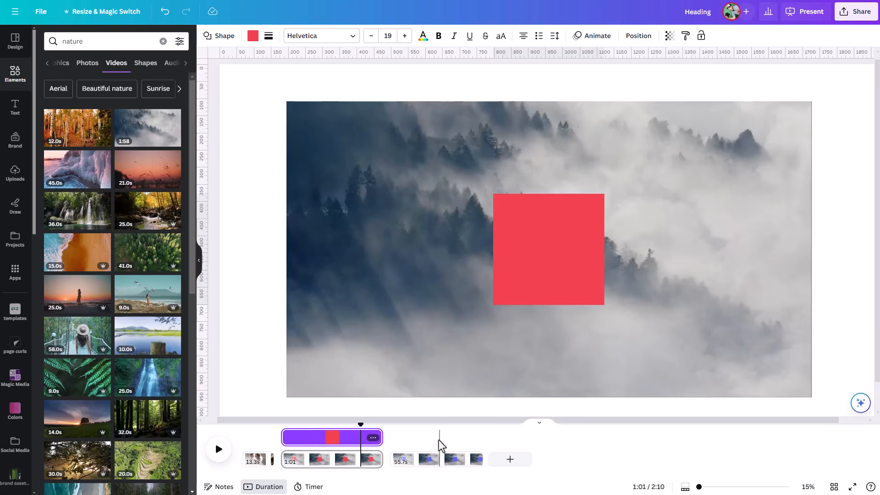
mouse_move(285, 438)
drag(285, 439, 347, 426)
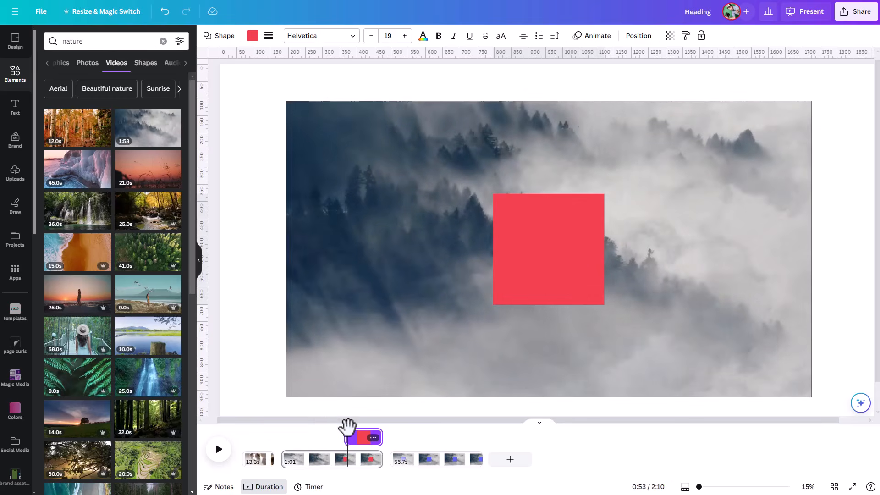
- Shift the red square slightly left on page 2 and place a new blue square to its right
click(584, 268)
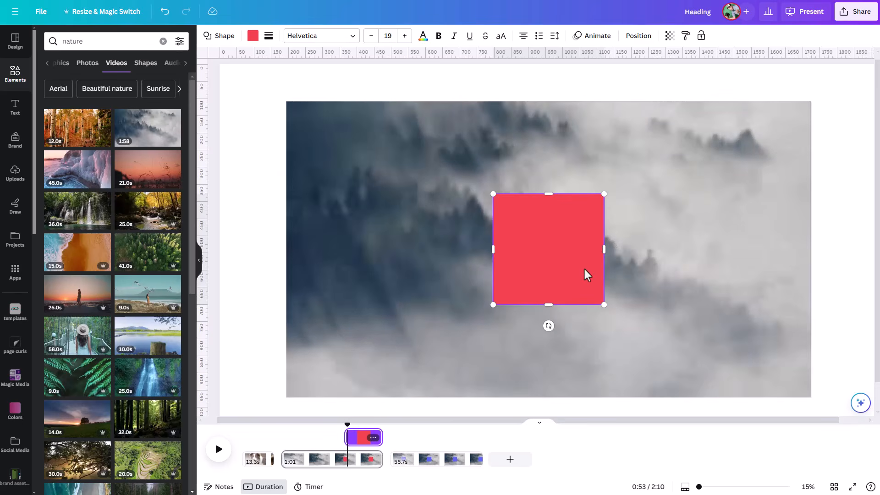
drag(533, 263, 500, 266)
click(594, 269)
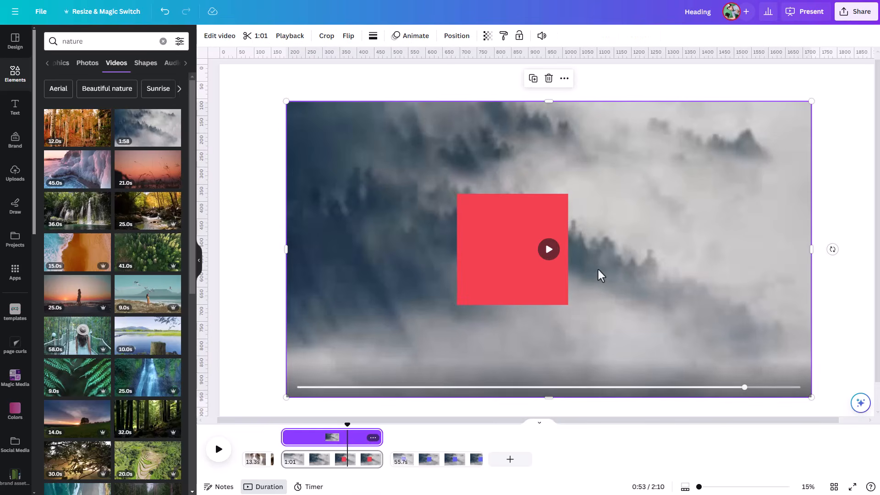
key(r)
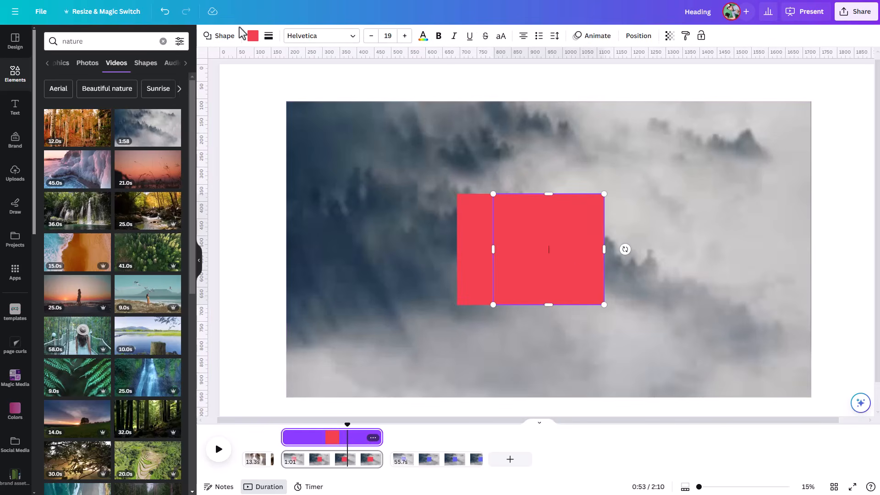
click(252, 37)
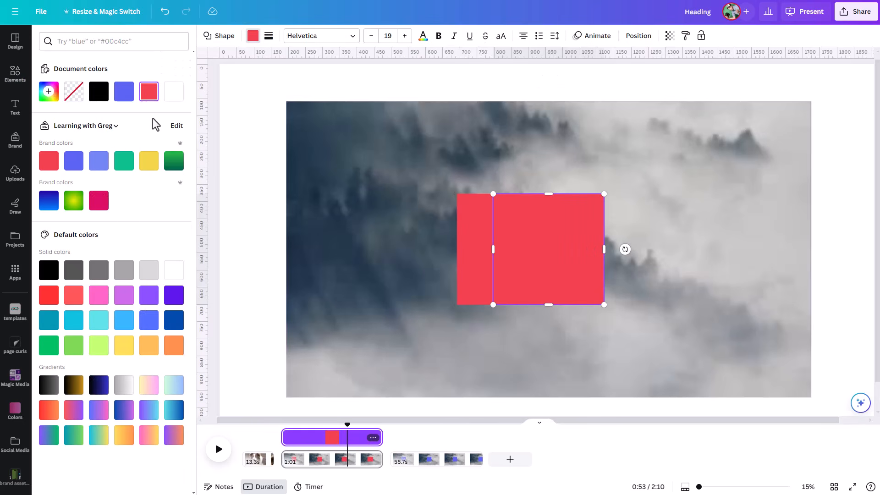
click(132, 97)
drag(538, 269, 641, 254)
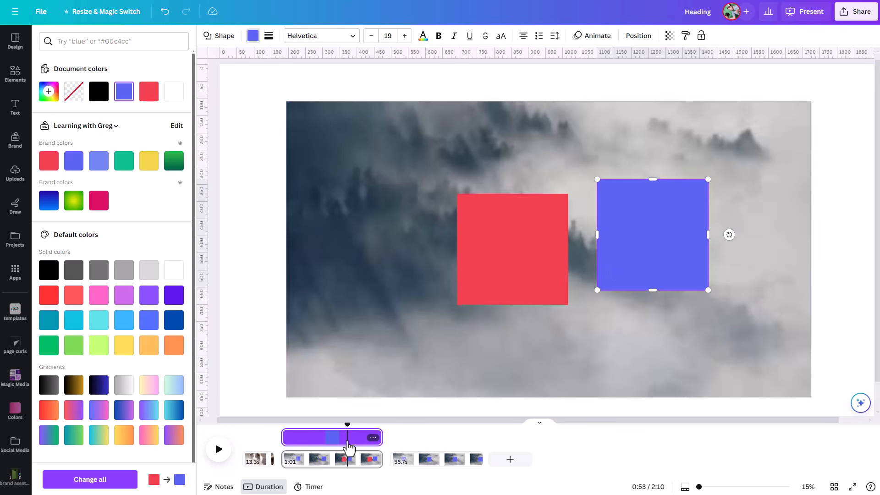
- Select both squares, show the page's layers, and expand the squares' timing into separate timeline tracks
click(505, 261)
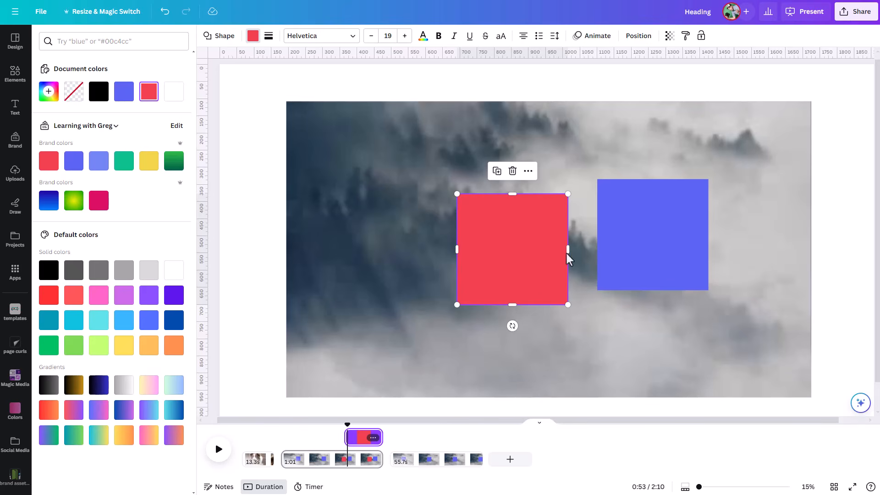
shift+click(643, 240)
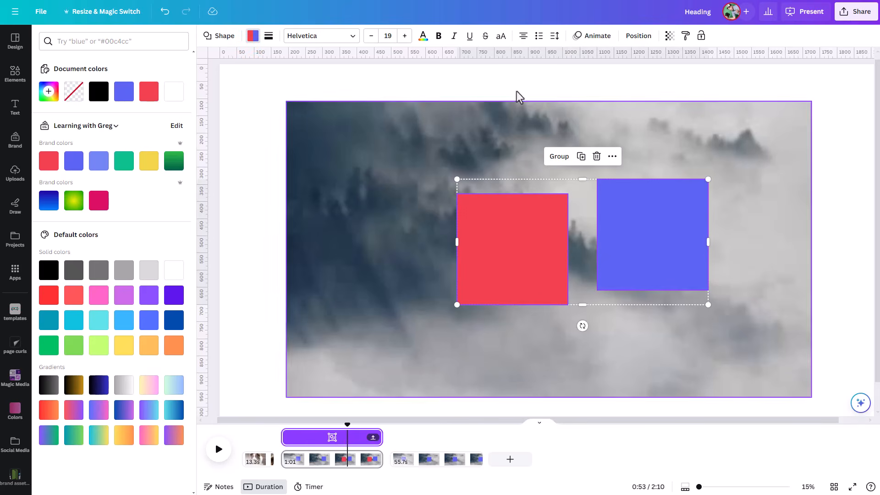
click(638, 36)
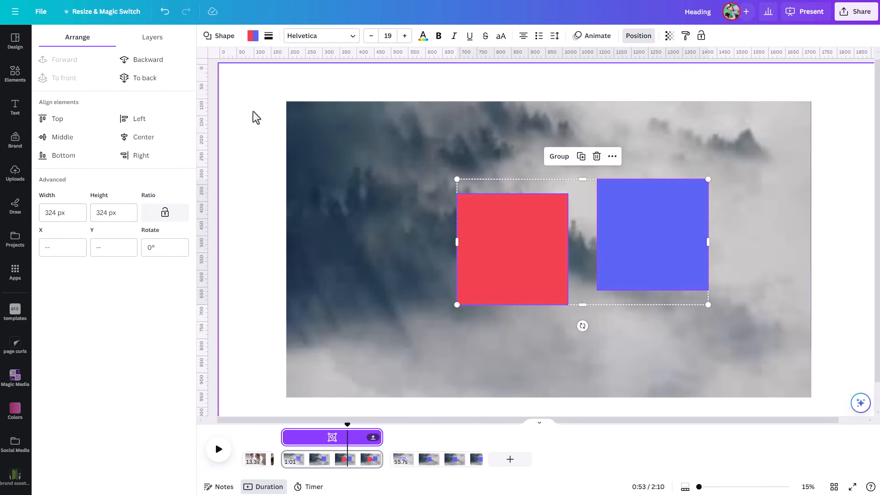
click(156, 43)
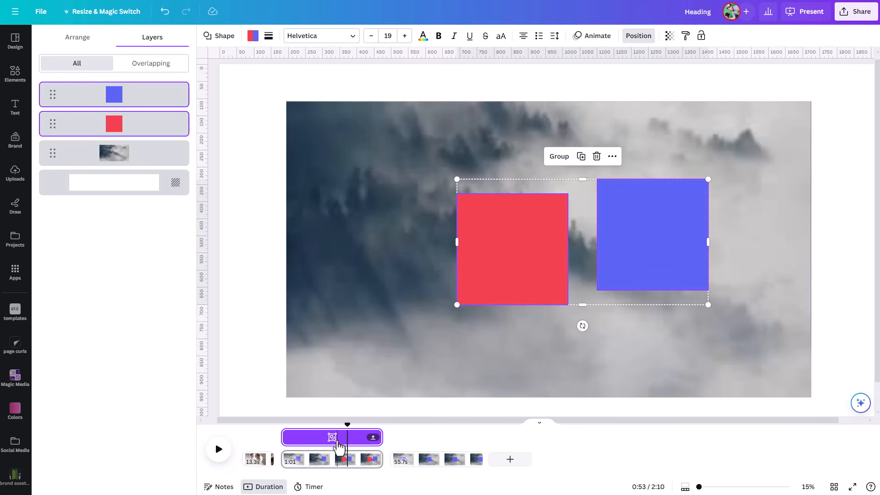
click(370, 439)
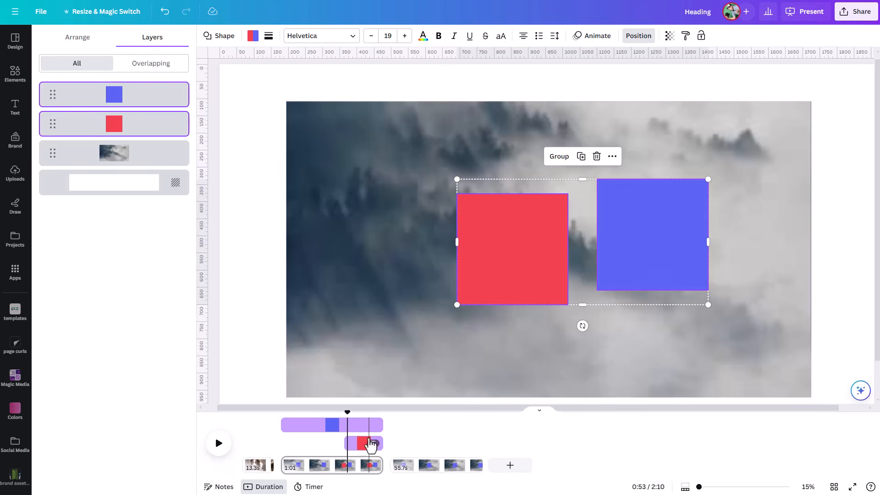
- Trim the end of the blue square's timing to shortly before 1:01 and scrub the timeline to 1:01 and 1:12
drag(382, 419, 357, 436)
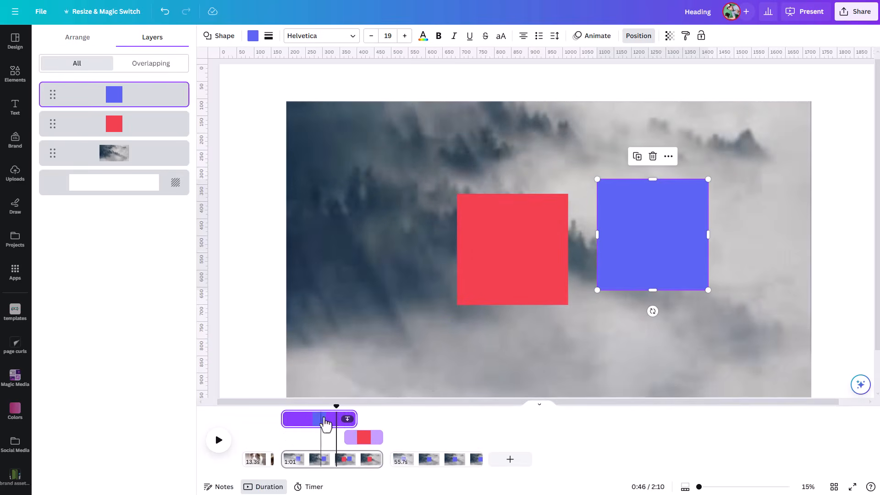
drag(337, 407, 359, 422)
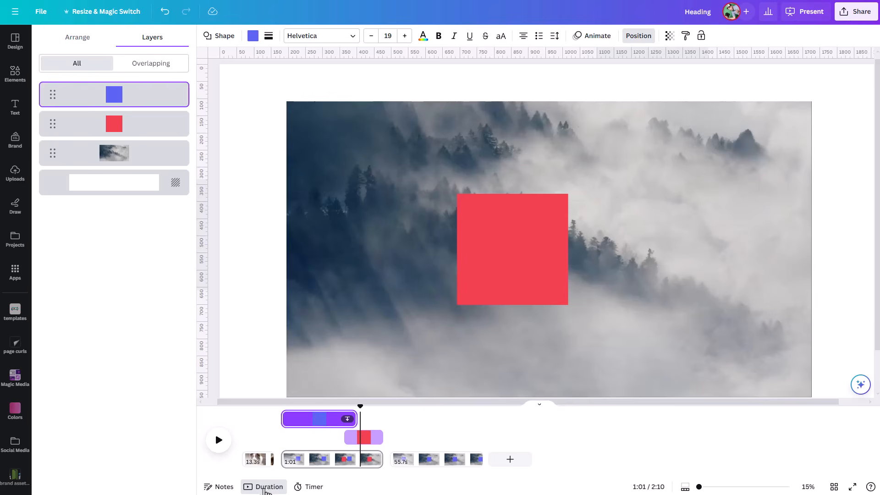
drag(360, 407, 378, 408)
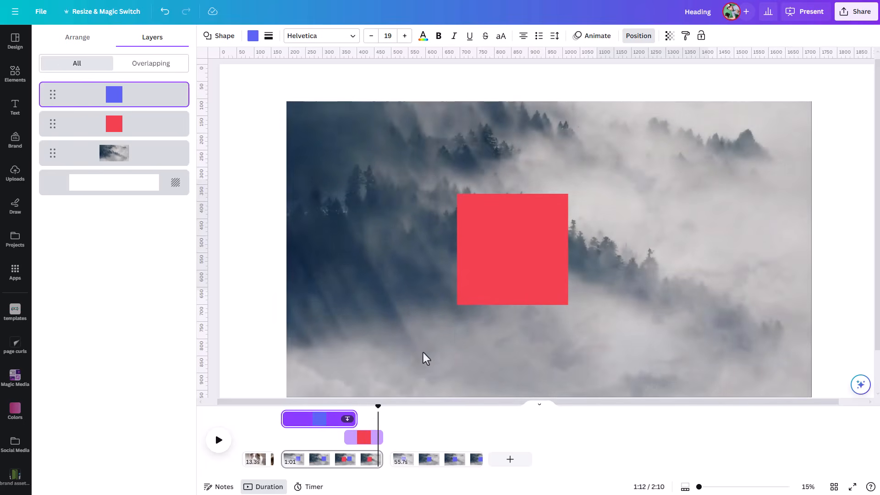
- Browse the full audio library and add the "Upbeat Inspiration" track beneath the pages in the timeline
click(498, 293)
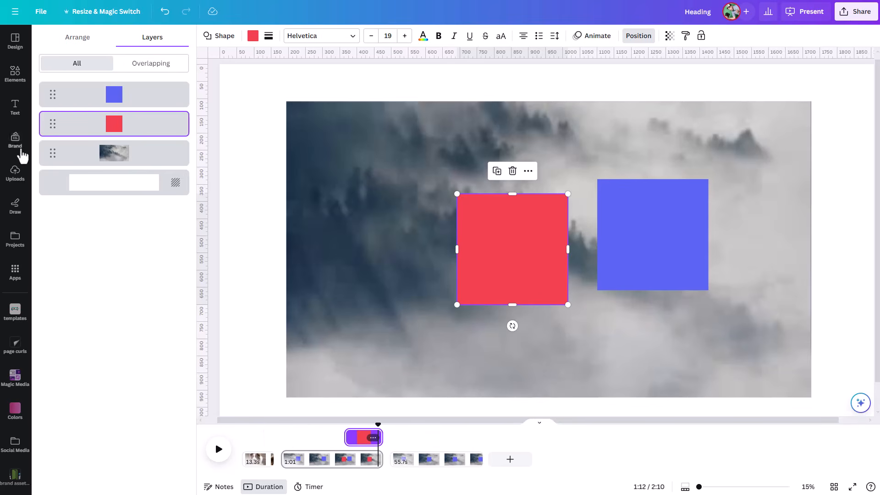
click(13, 84)
click(13, 81)
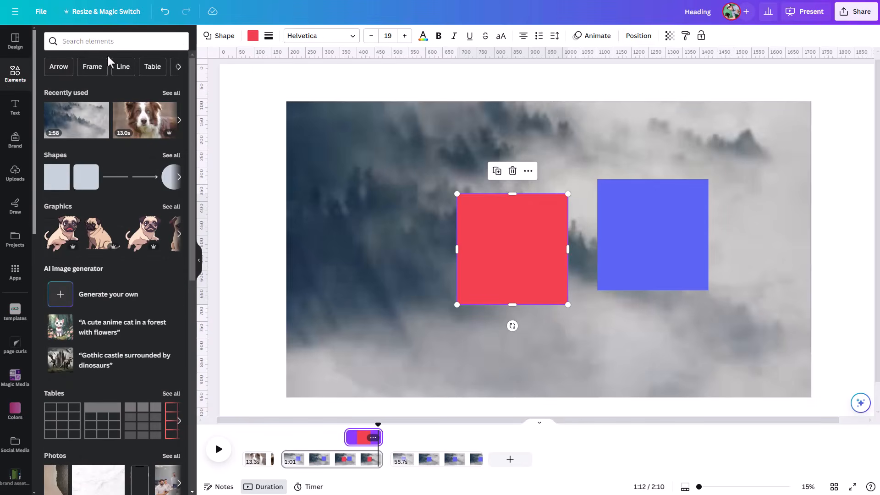
scroll(114, 216, down, 10)
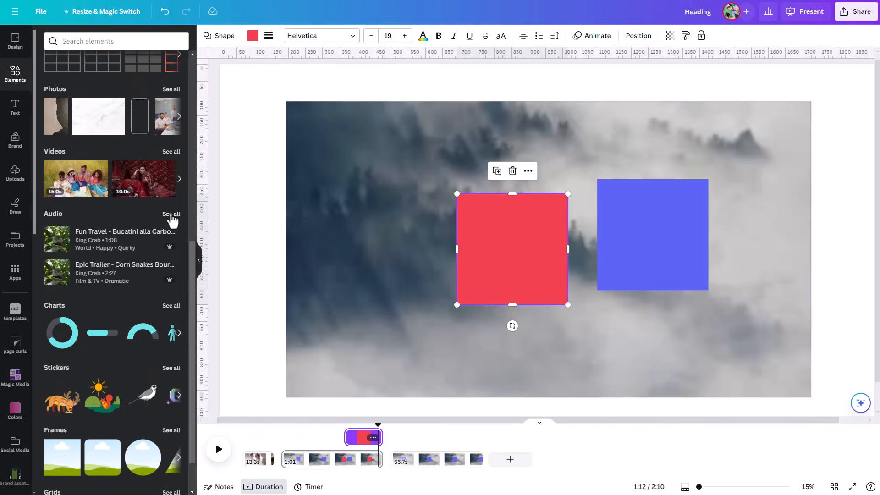
click(171, 215)
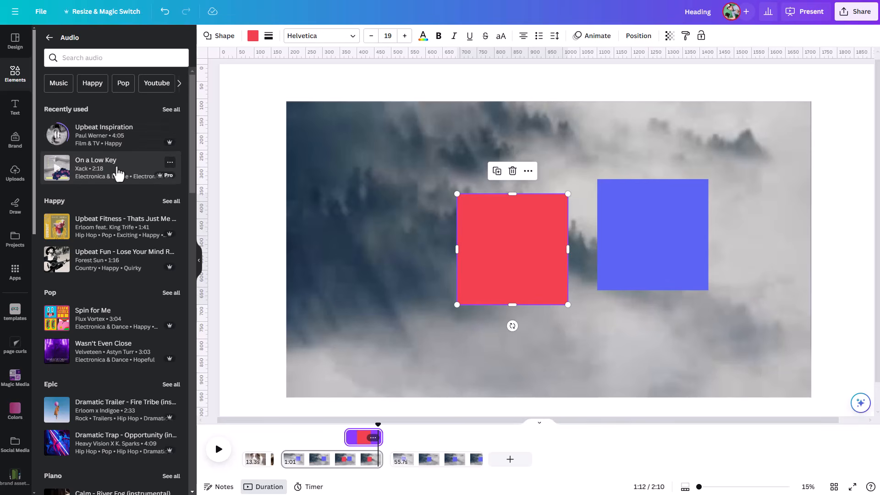
drag(58, 141, 284, 464)
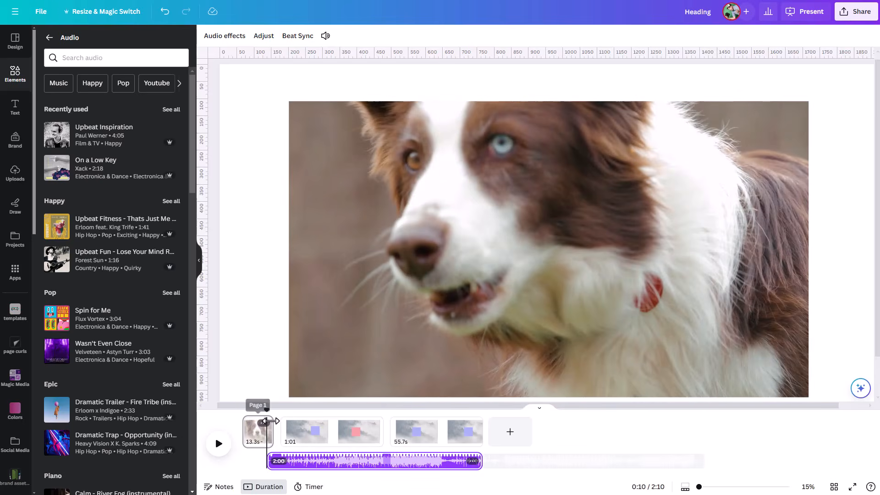
- Shift the music track to start at 0:00 and adjust which section of the song plays
drag(268, 412, 222, 416)
drag(300, 463, 276, 465)
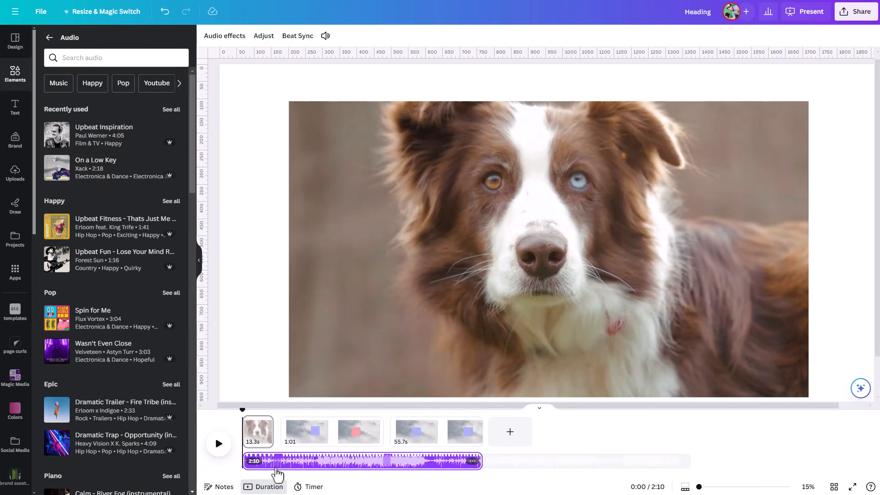
click(282, 465)
double_click(282, 465)
drag(287, 466, 388, 490)
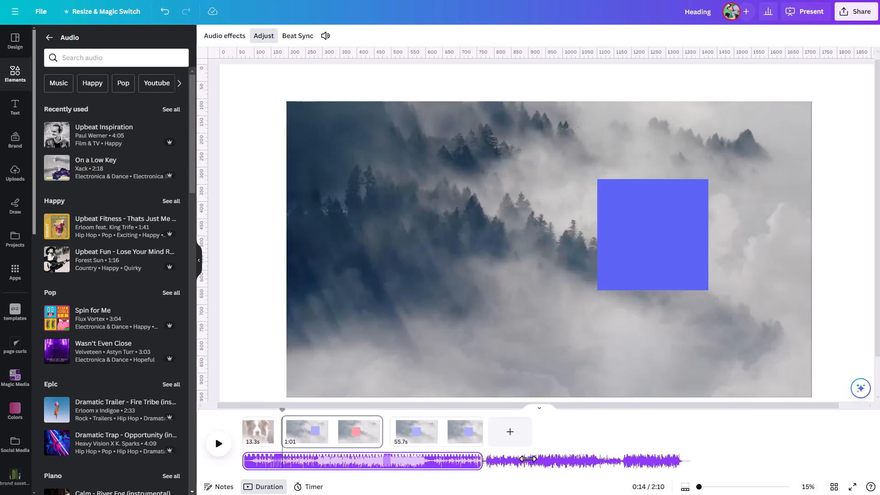
click(592, 432)
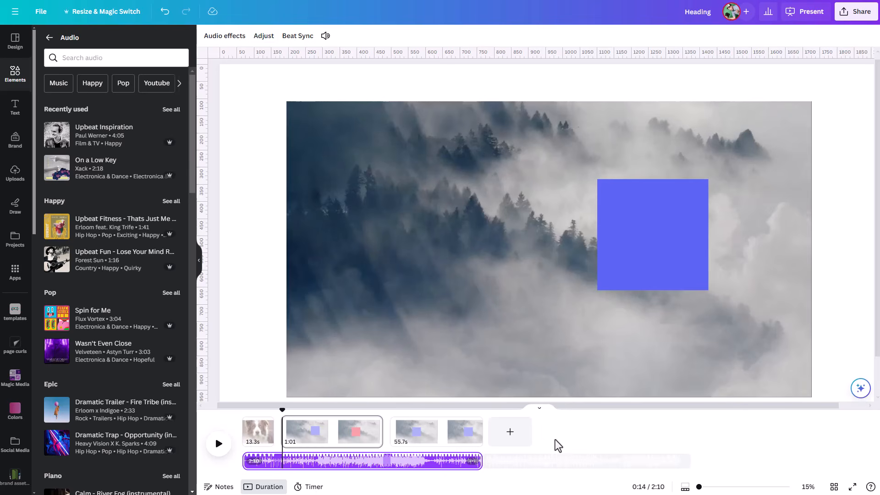
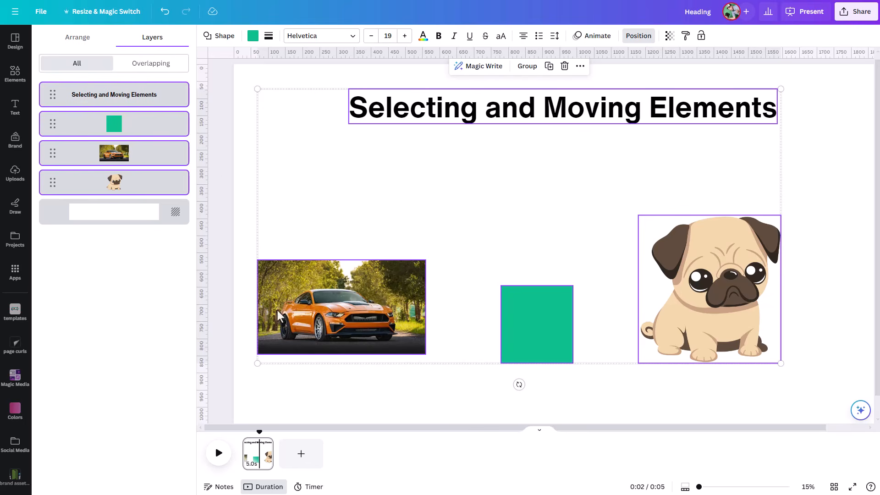
- Shift the selected heading, car photo, green square and pug together down and to the right, and deselect them
drag(306, 315, 334, 344)
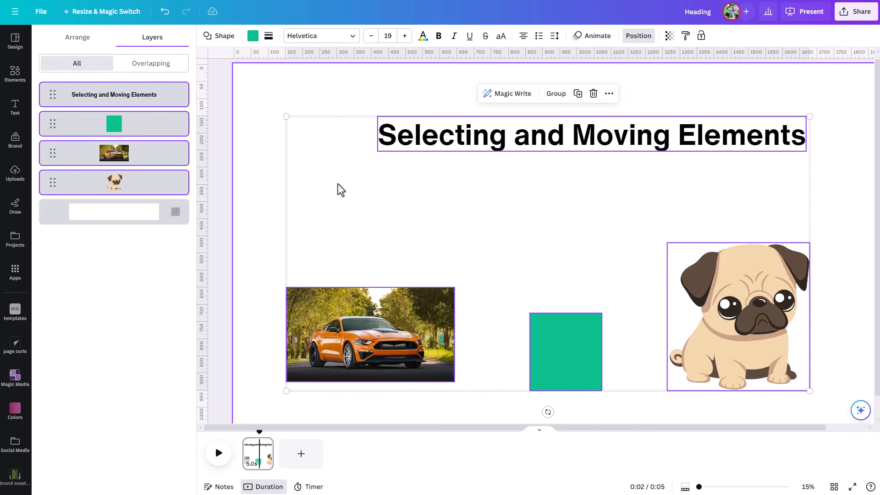
click(268, 141)
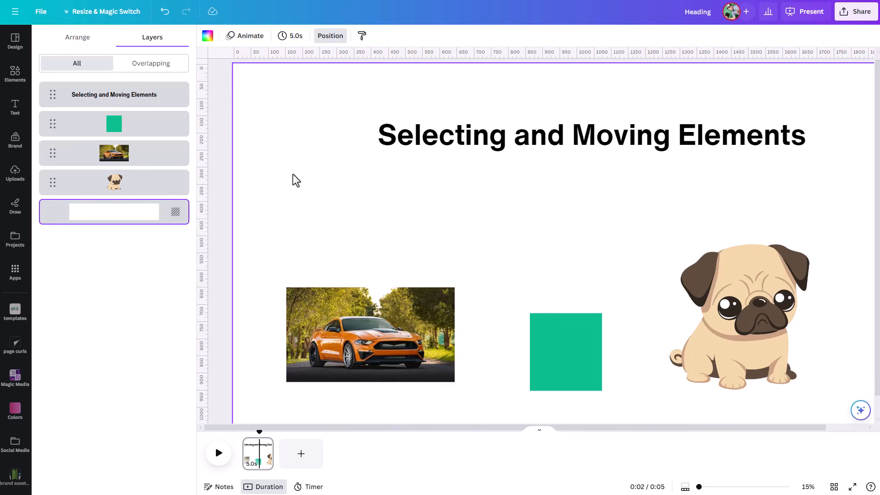
- Add a horizontal guide below the heading and a vertical guide near the page's left edge, and reposition the car photo just inside them
drag(356, 53, 374, 174)
drag(198, 208, 274, 216)
drag(362, 355, 361, 277)
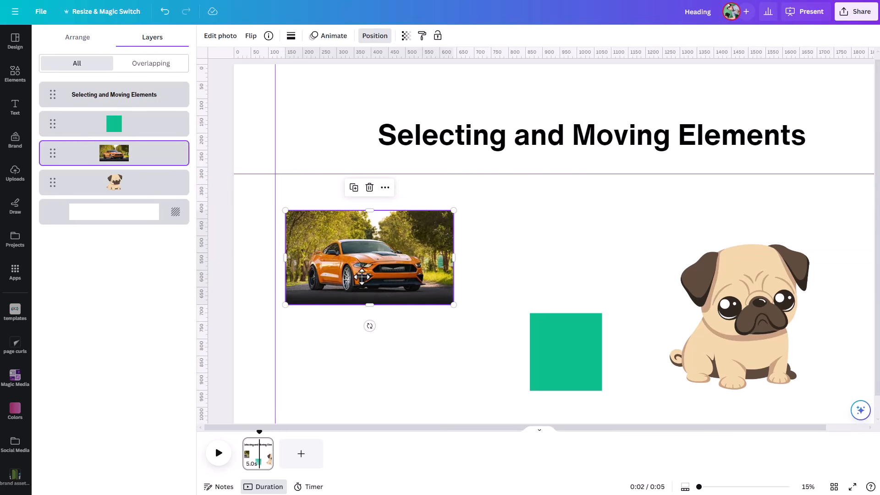
click(364, 352)
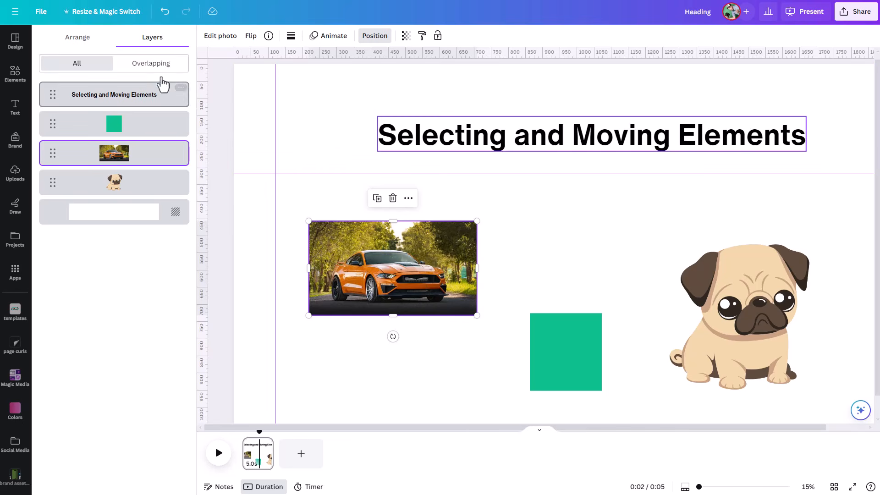
- Set the car photo's width to 500 px and lock its aspect ratio
click(72, 44)
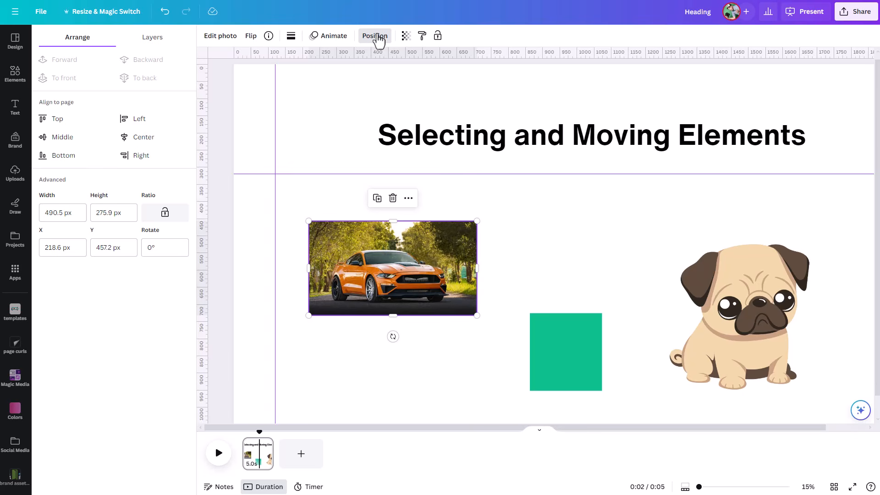
click(158, 45)
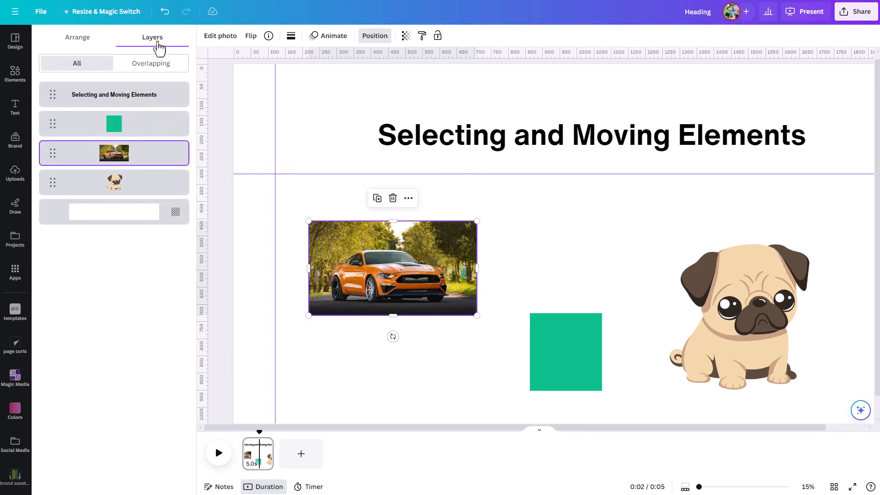
click(78, 44)
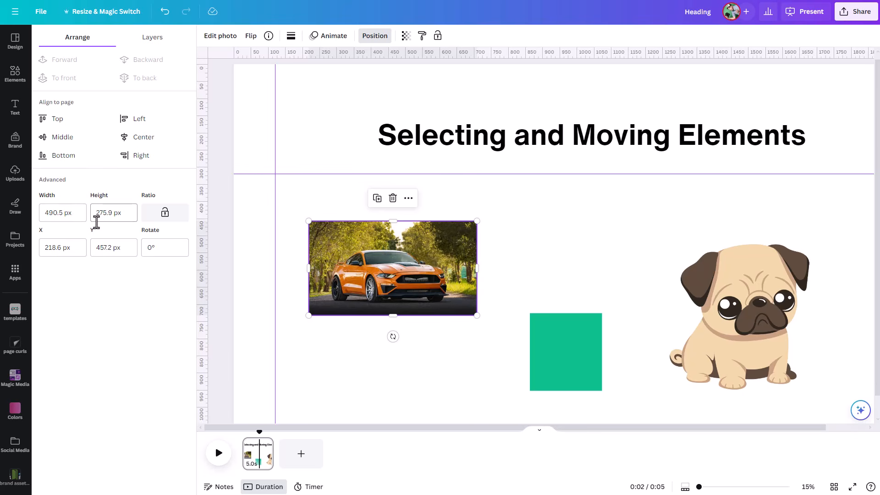
click(63, 212)
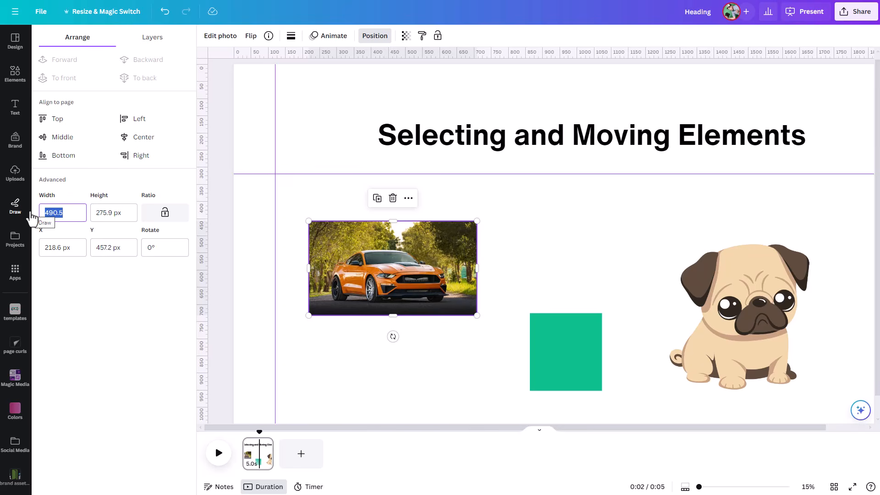
text(500)
click(165, 213)
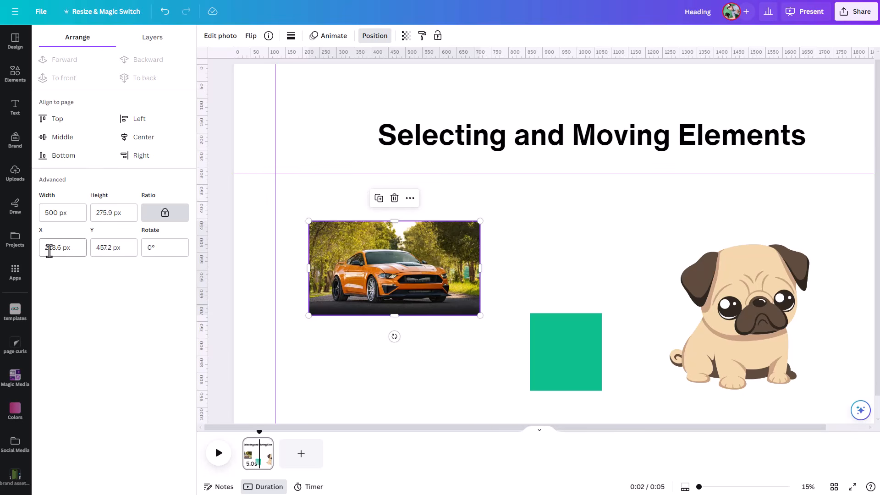
- Position the car photo at X 200 px and Y 200 px
click(77, 248)
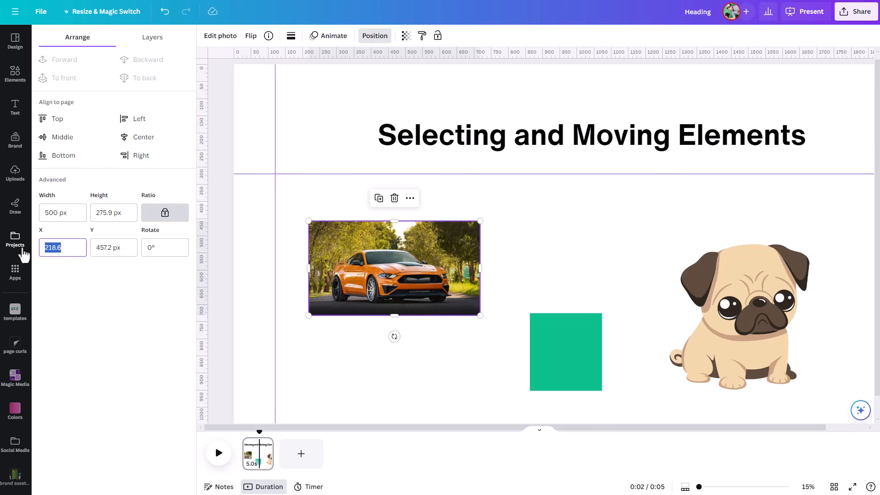
text(29)
key(BackSpace)
text(00)
click(95, 248)
text(2)
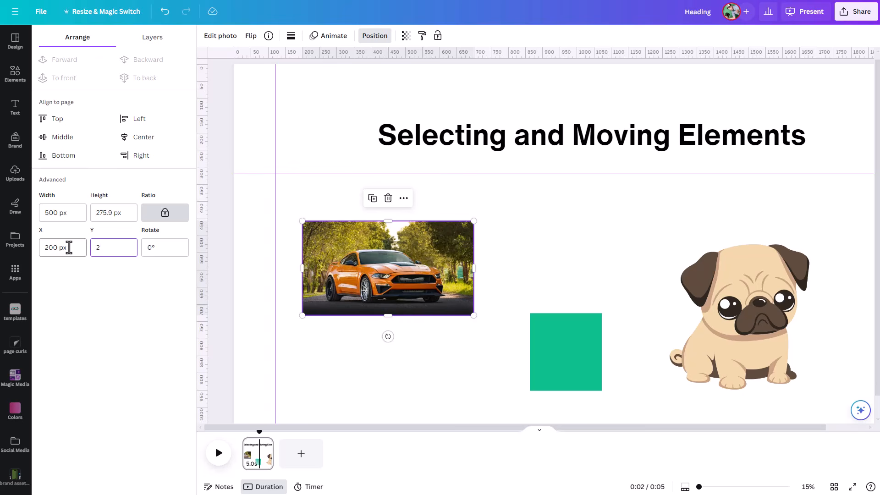
text(00)
key(Return)
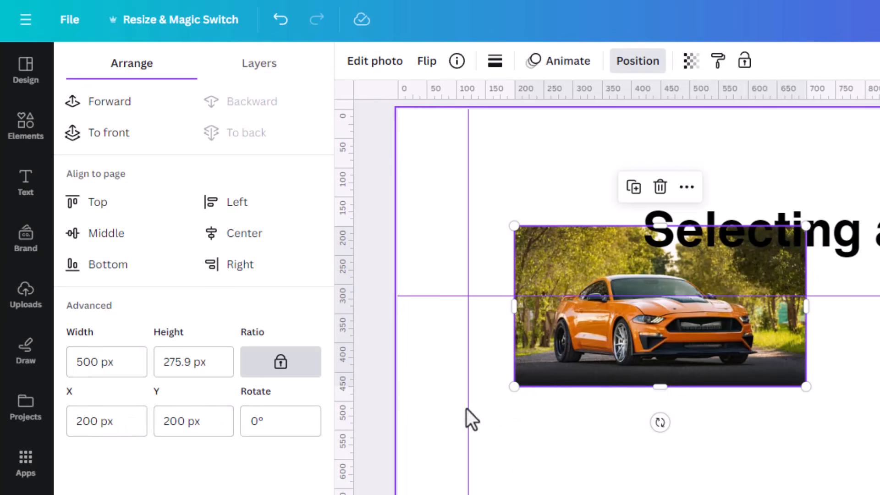
- Nudge the car photo right in 1 px steps to X 220 px
key(Right)
key(Right)
key(Right)
key(Right)
key(Right)
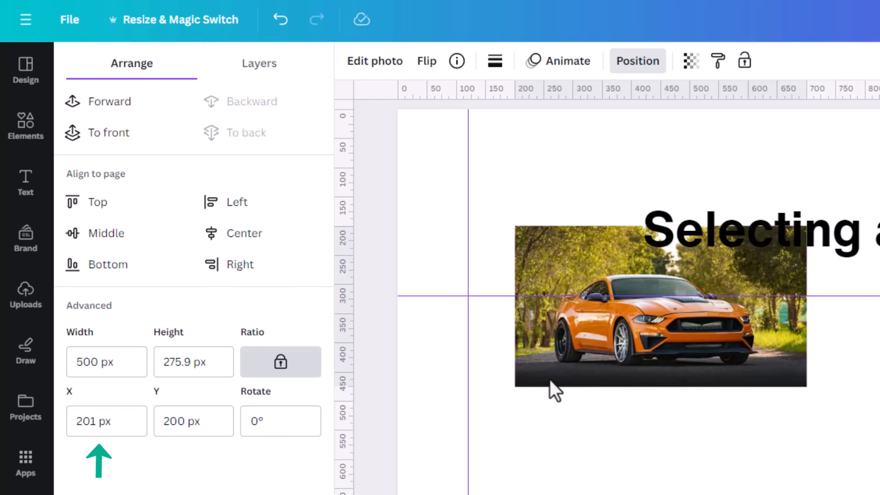
key(Right)
key(Right)
key(Right)
key(Right)
key(Right)
key(Right)
key(Right)
key(Right)
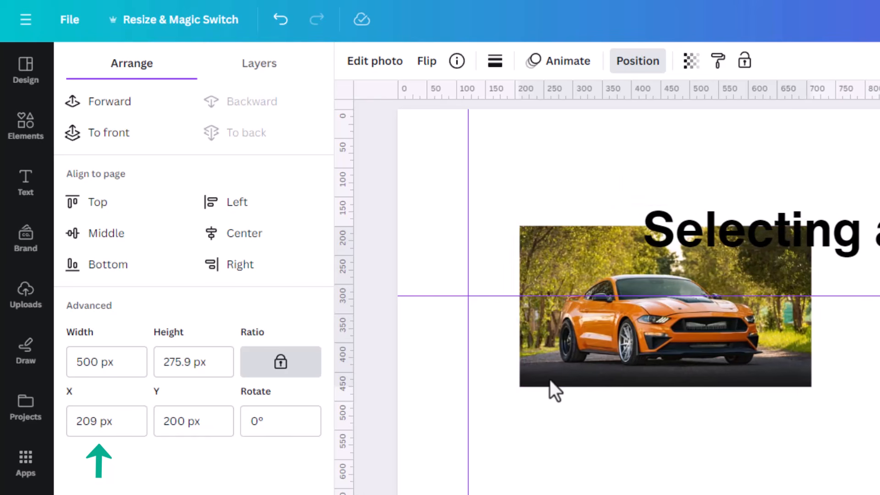
key(Right)
key(Right)
key(Right)
key(Right)
key(Right)
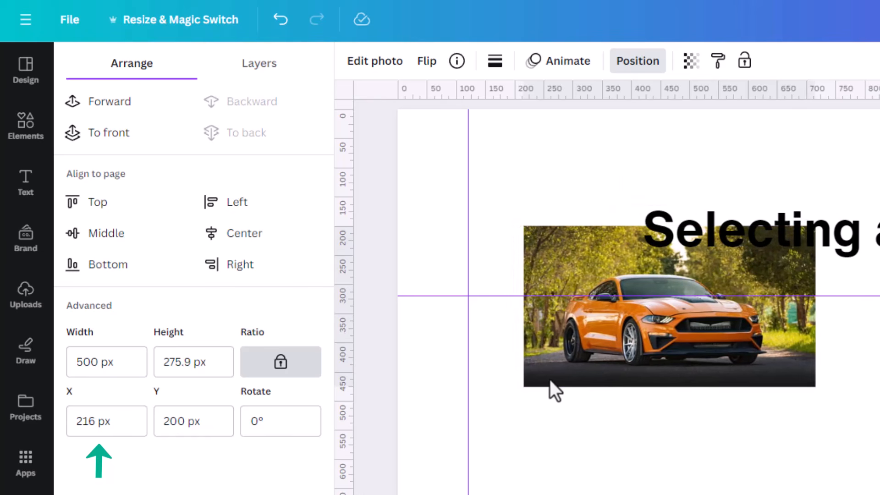
key(Right)
key(Right)
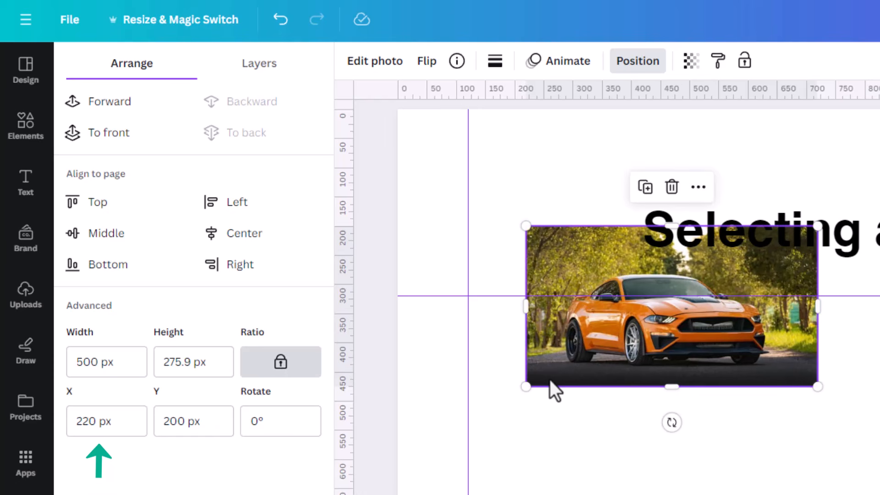
- Nudge the car photo right in 10 px steps to X 290 px
key(shift+Right)
key(shift+Right)
key(shift+Right)
key(shift+Right)
key(shift+Right)
key(shift+Right)
key(shift+Right)
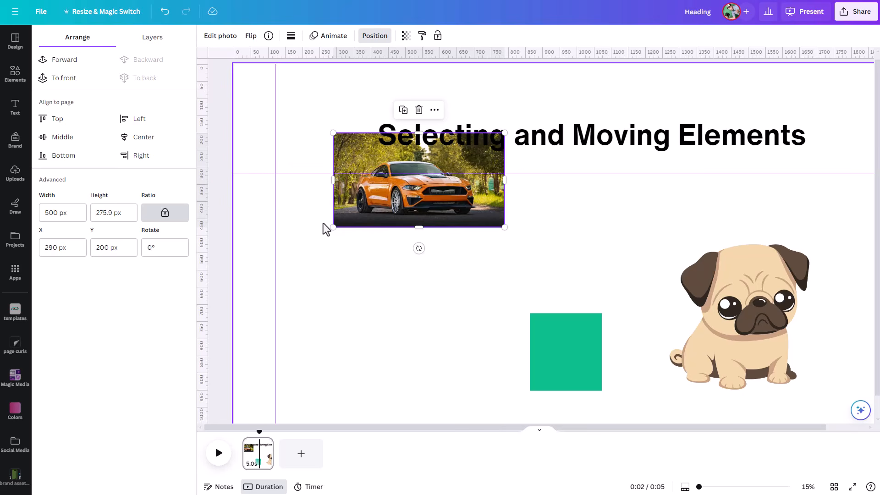
- Select all layers from the pug up to the heading, show their arrangement options, and select only the car photo
click(147, 37)
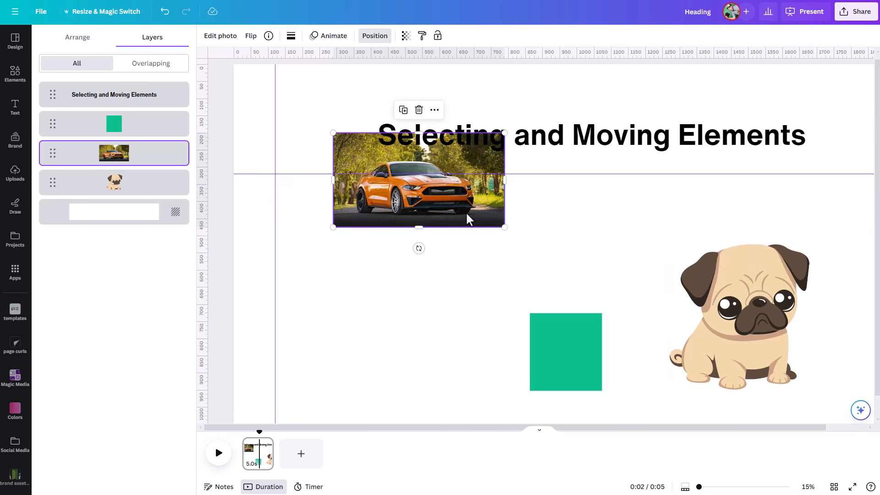
click(126, 193)
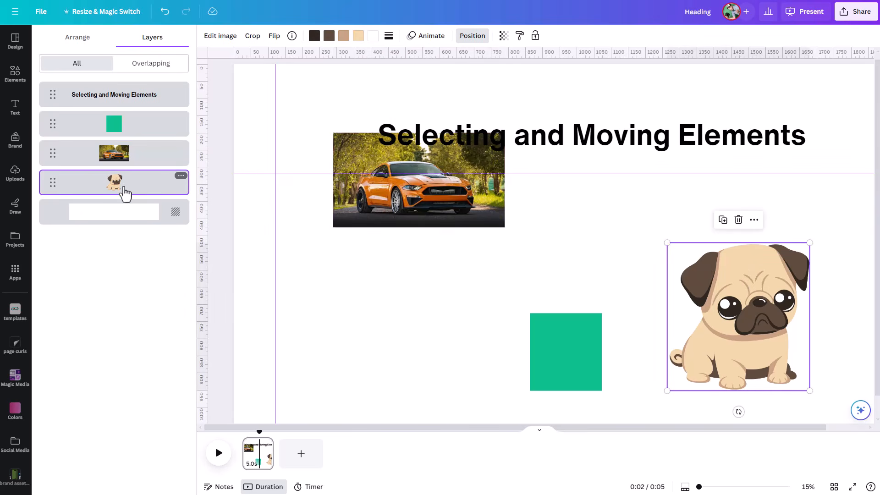
shift+click(119, 100)
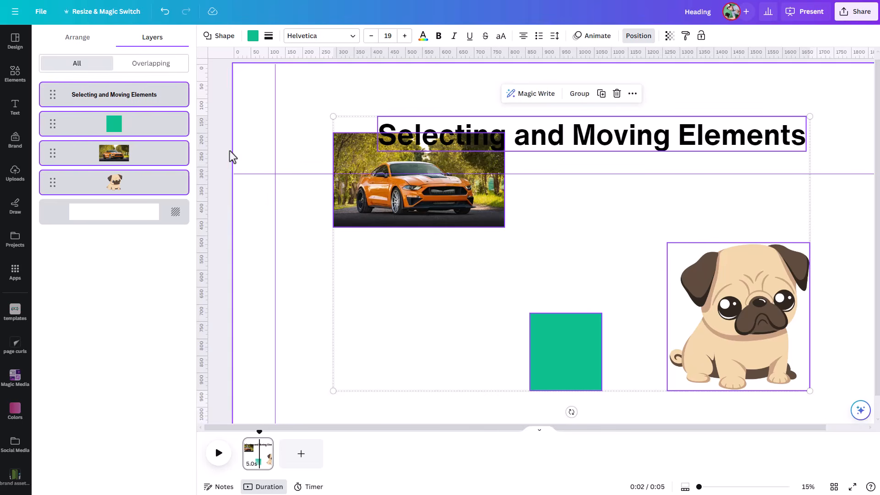
click(77, 42)
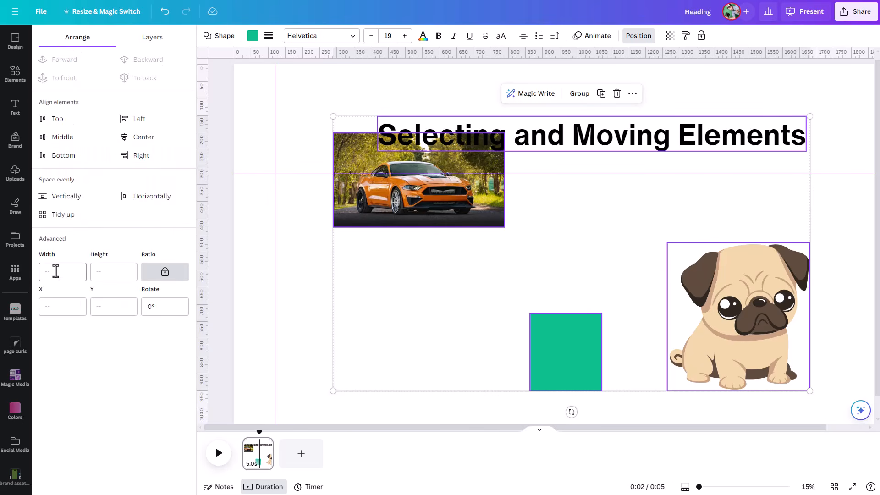
click(378, 206)
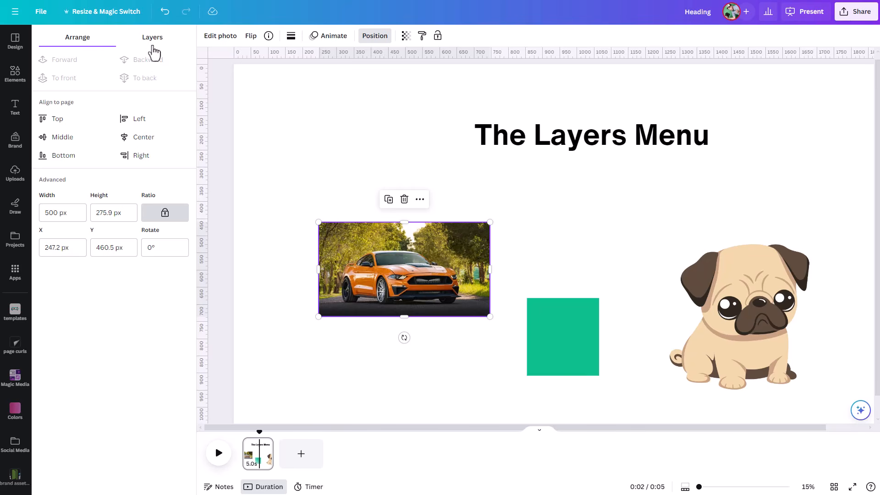
- Select the green square on the "The Layers Menu" page and show the page's layers
click(219, 147)
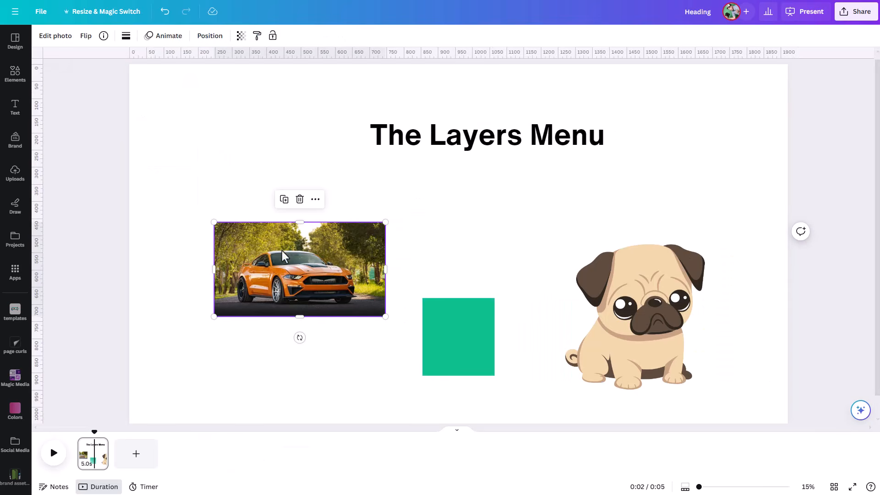
click(456, 243)
click(457, 314)
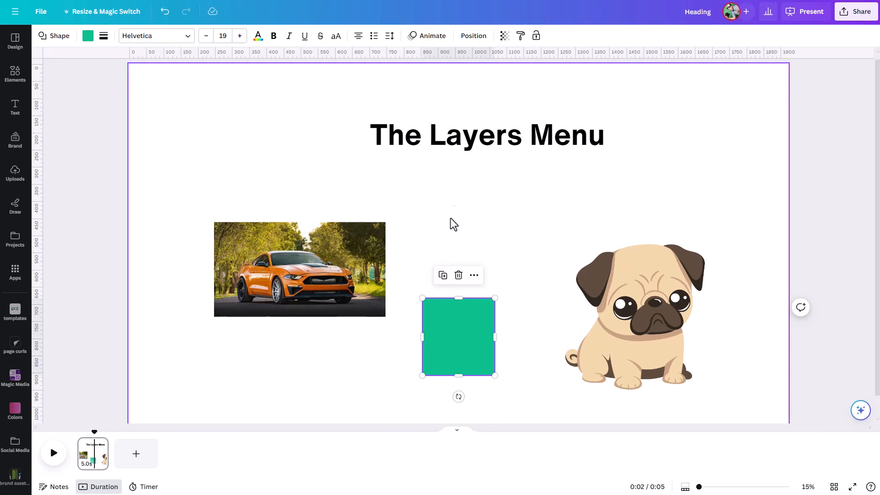
click(474, 38)
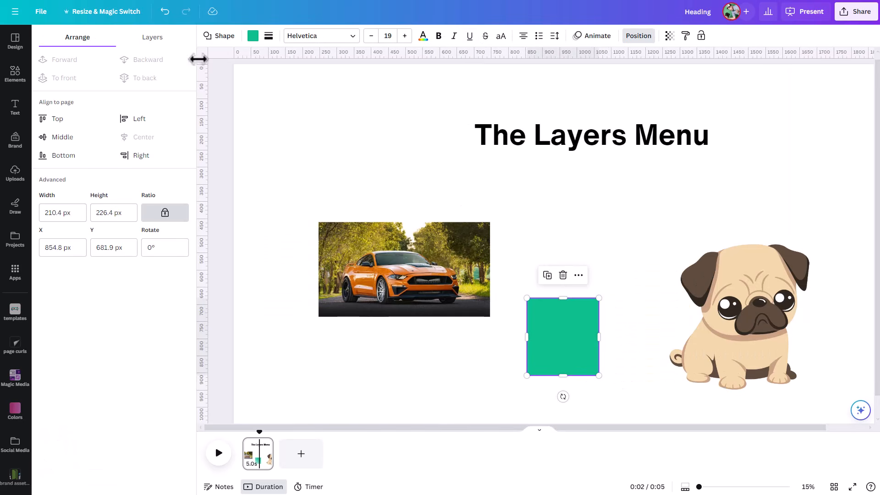
click(151, 38)
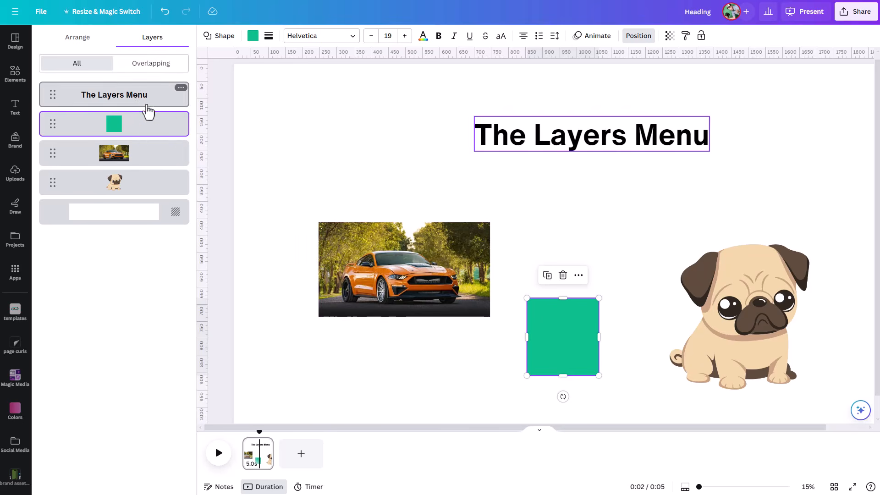
- Move the car photo toward the middle of the page and place the green square over the car
click(346, 260)
drag(339, 259, 423, 288)
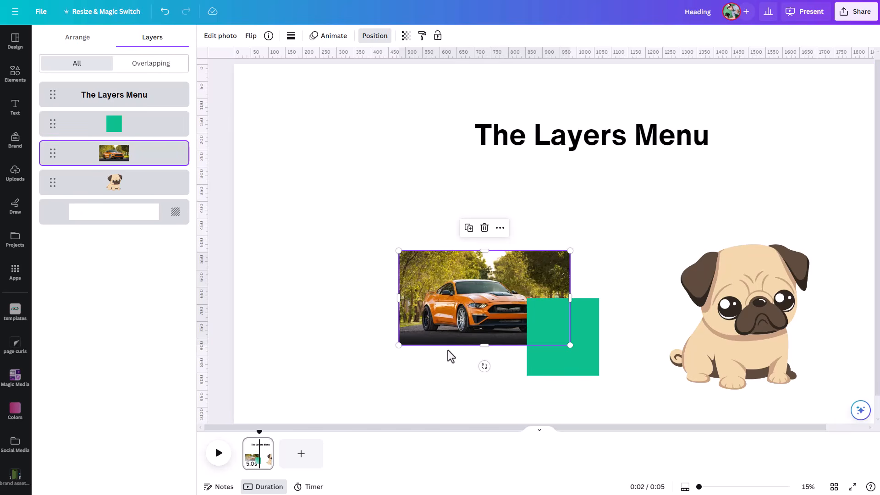
click(591, 370)
drag(593, 371, 519, 332)
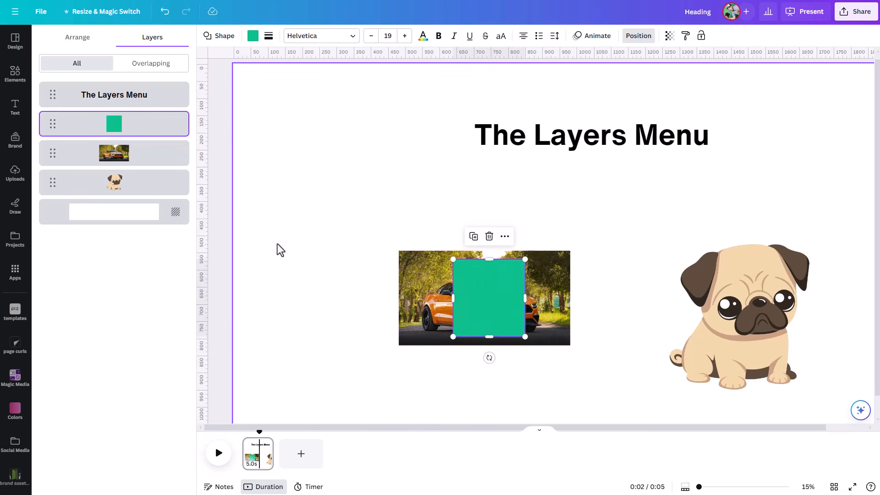
- Reorder the green square's layer beneath the car photo, deselect it, and return it above the photo
drag(145, 129, 142, 169)
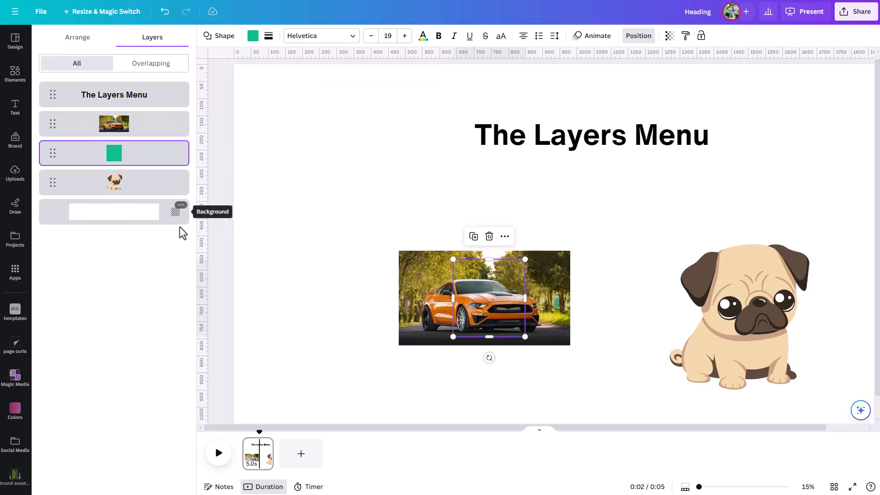
click(372, 222)
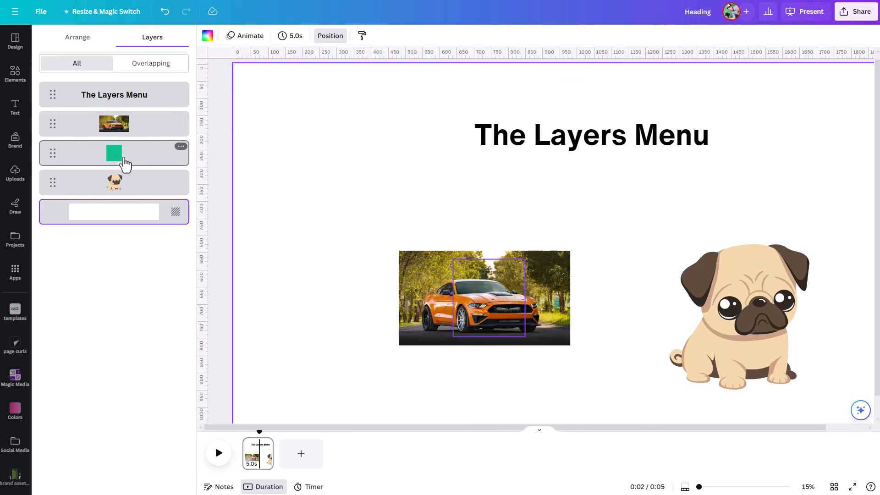
drag(135, 166, 140, 118)
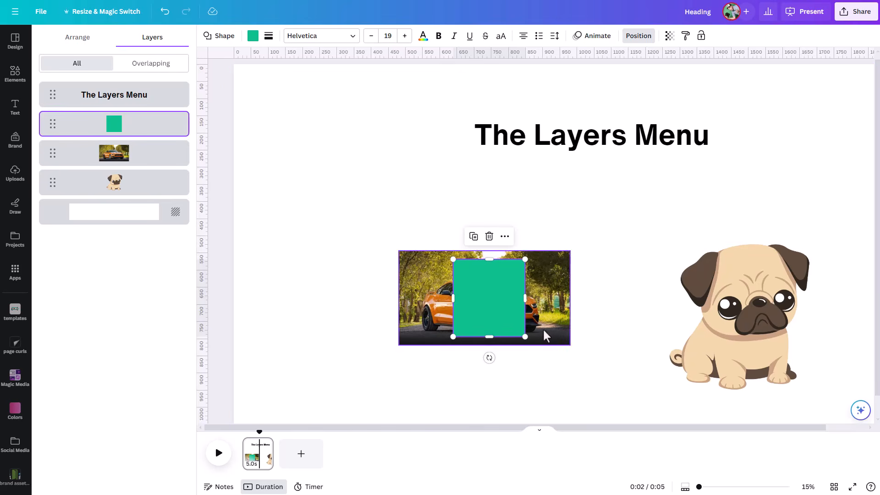
- Examine the layer ordering commands available for the green square and their shortcuts
right_click(487, 308)
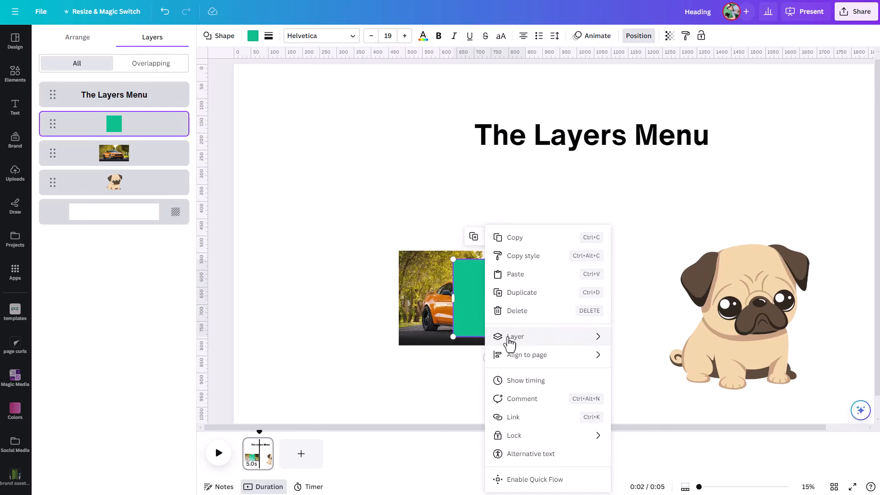
mouse_move(510, 342)
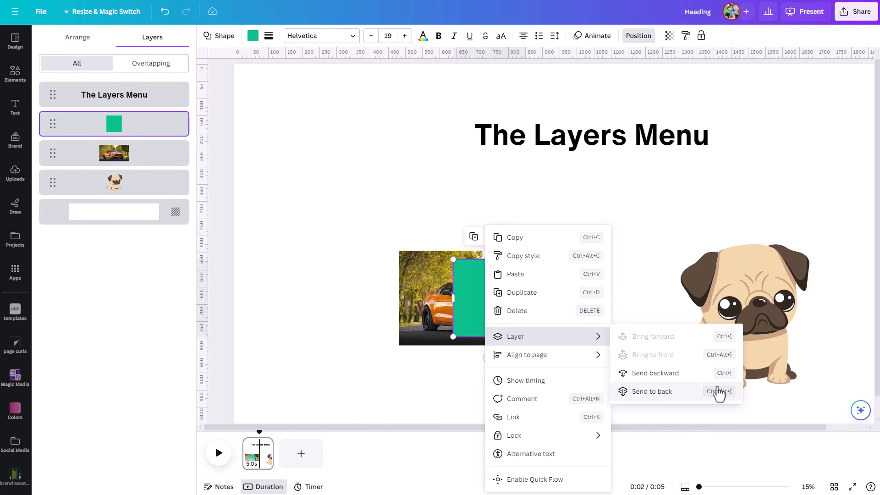
click(634, 255)
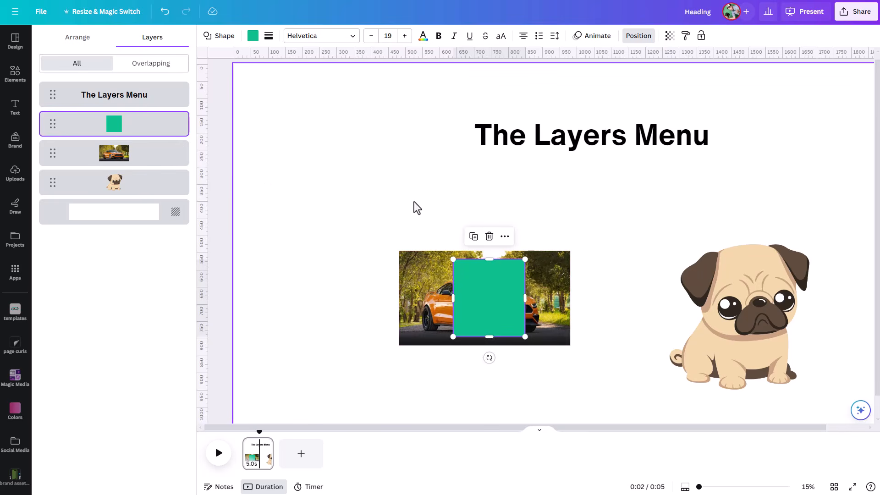
- Step the green square backward and forward one layer, ending behind the car photo
key(ctrl+bracketleft)
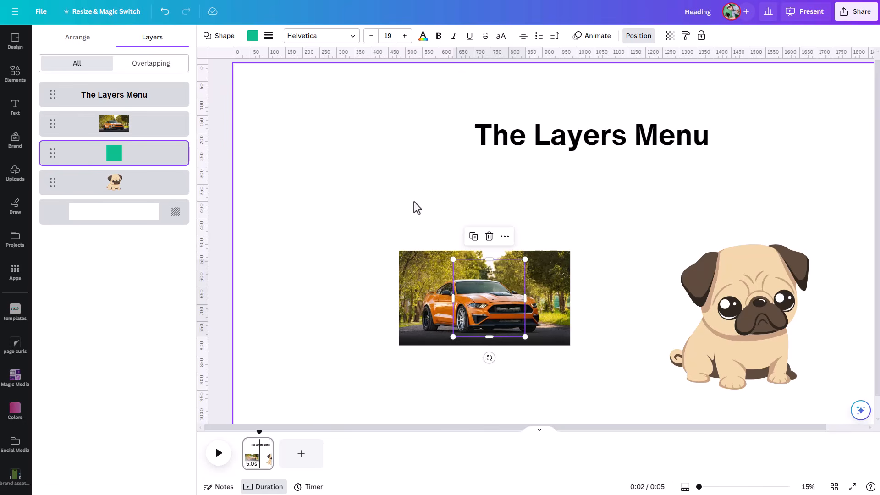
key(ctrl+bracketright)
key(ctrl+bracketleft)
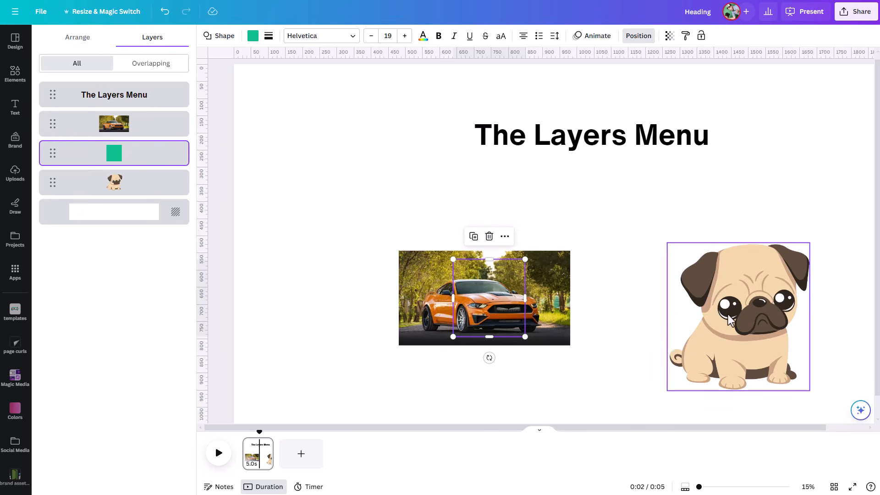
- Move the pug onto the car photo so they overlap, and select the green square's layer
key(ctrl+z)
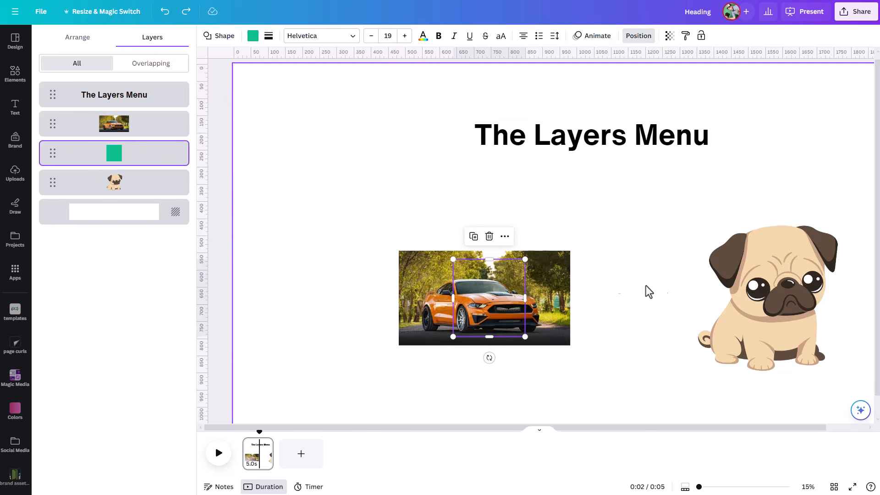
drag(693, 303, 443, 308)
click(147, 152)
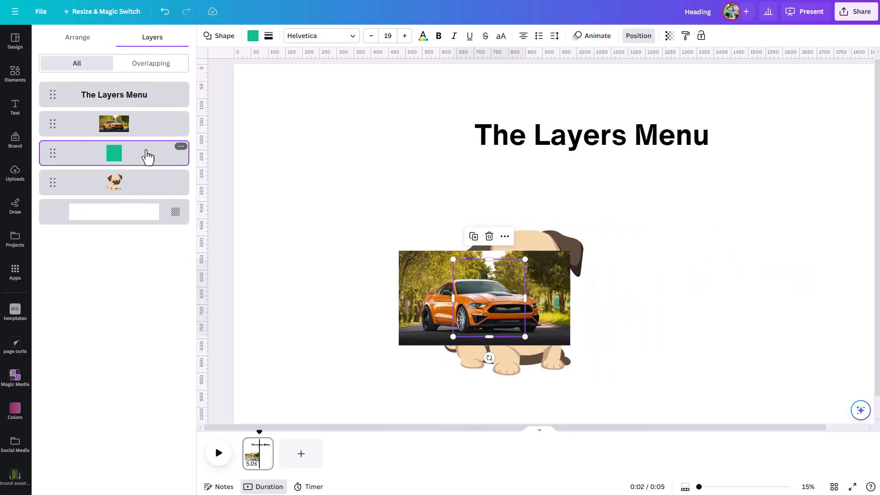
- Step the green square backward and forward through the layer order, ending directly above the car photo
key(ctrl+bracketright)
key(ctrl+bracketleft)
key(ctrl+bracketleft)
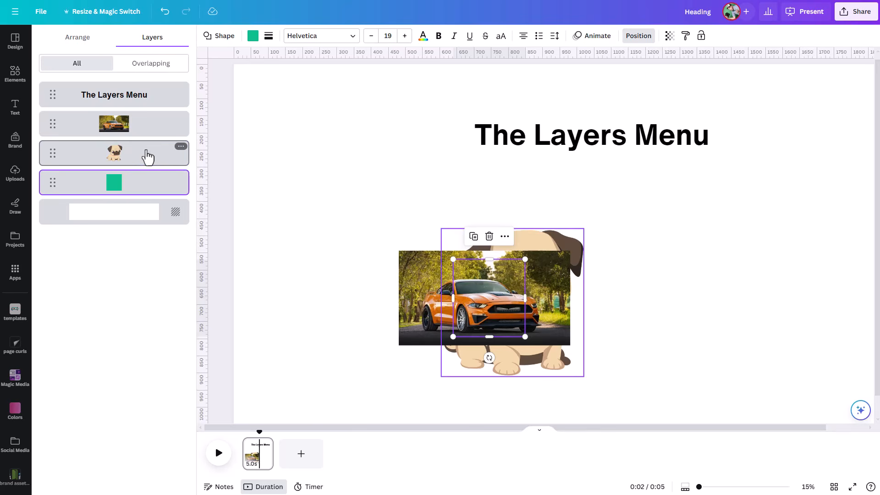
key(ctrl+bracketright)
key(ctrl+bracketleft)
key(ctrl+bracketright)
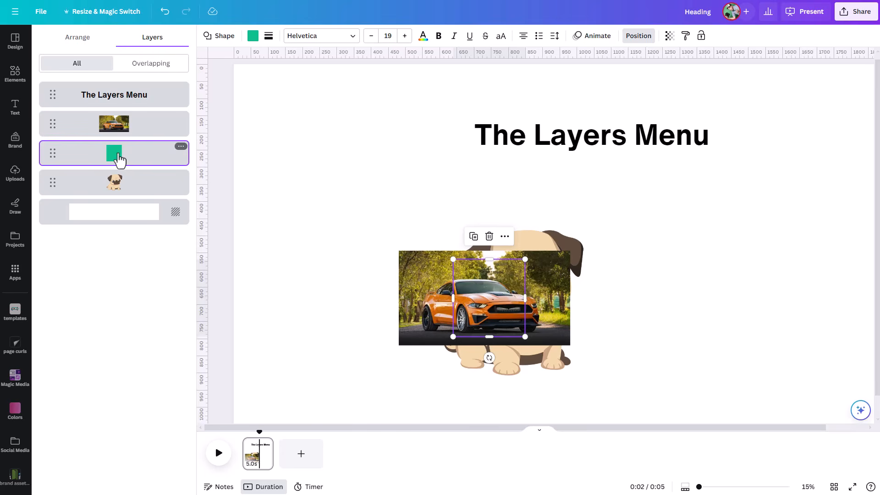
key(ctrl+bracketleft)
key(ctrl+bracketright)
key(ctrl+bracketright)
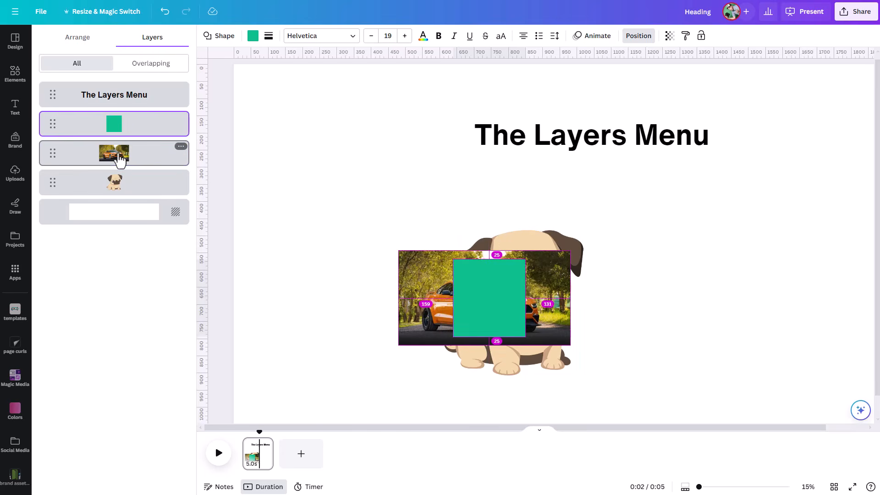
- Cycle the green square between the layers above the car and beneath the pug, ending beneath the pug
key(ctrl+bracketleft)
key(ctrl+bracketleft)
key(ctrl+bracketright)
key(ctrl+bracketright)
key(ctrl+bracketleft)
key(ctrl+bracketleft)
key(alt)
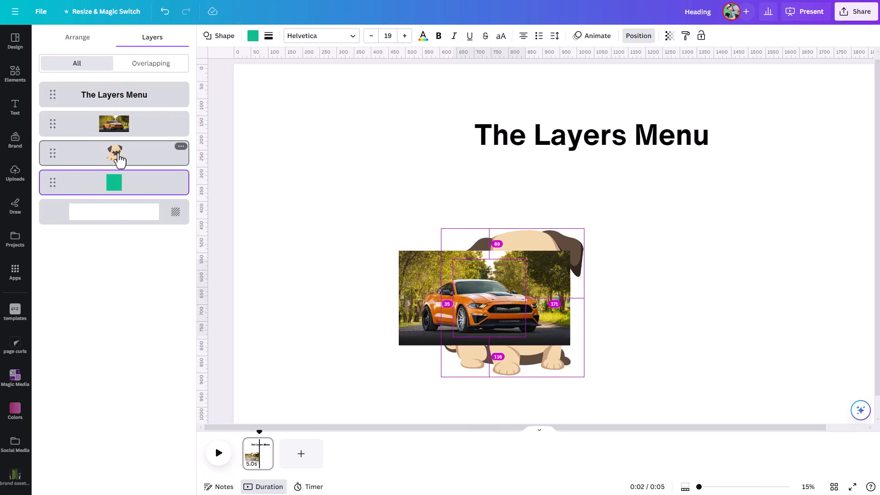
key(ctrl+bracketright)
key(ctrl+bracketright)
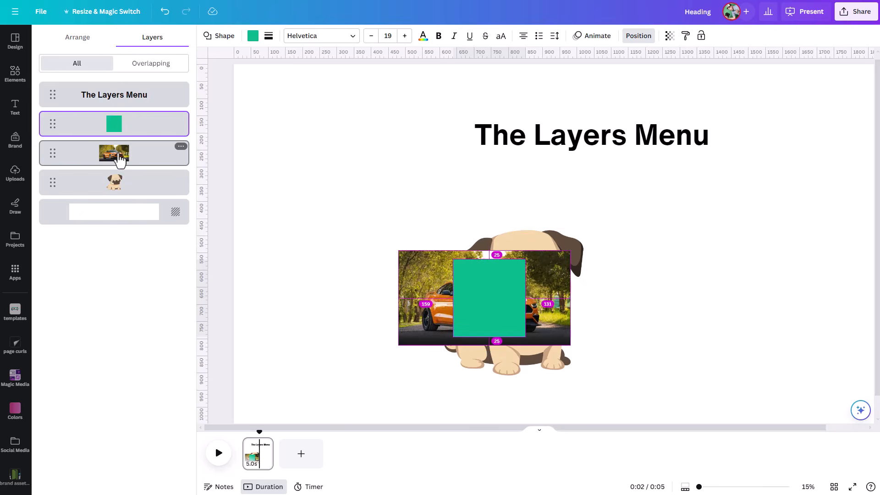
key(ctrl+bracketleft)
key(ctrl+bracketleft)
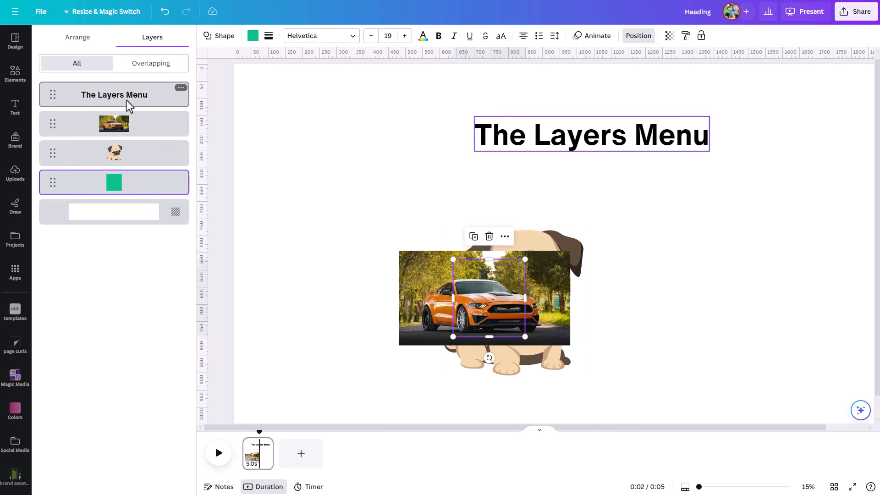
- Move the heading over the car photo and bring the green square to the front of all layers
drag(638, 150, 563, 307)
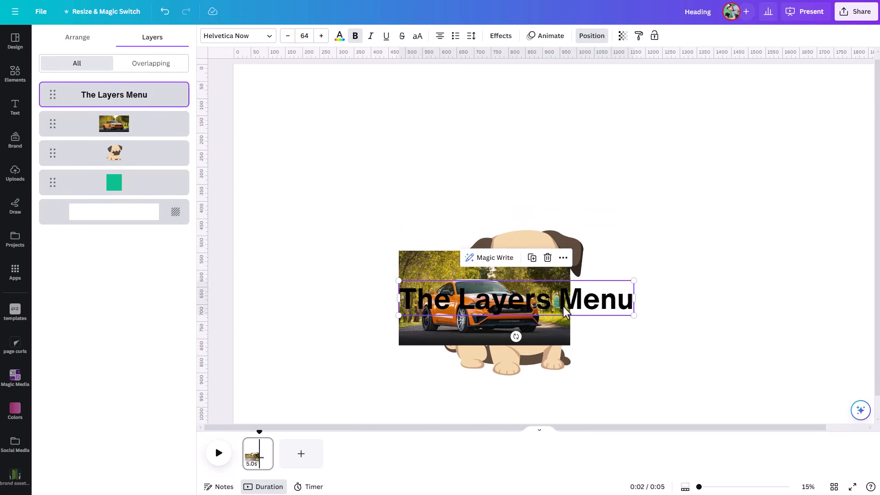
click(122, 188)
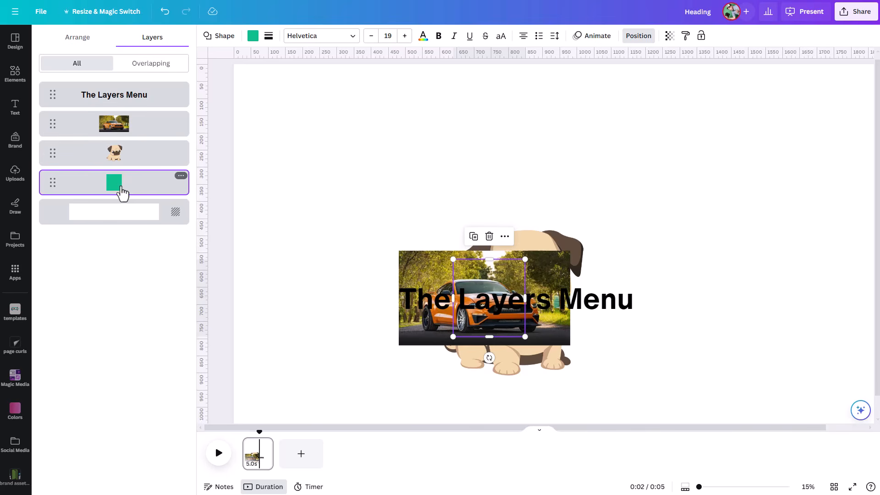
click(118, 159)
click(127, 187)
key(ctrl+alt+bracketright)
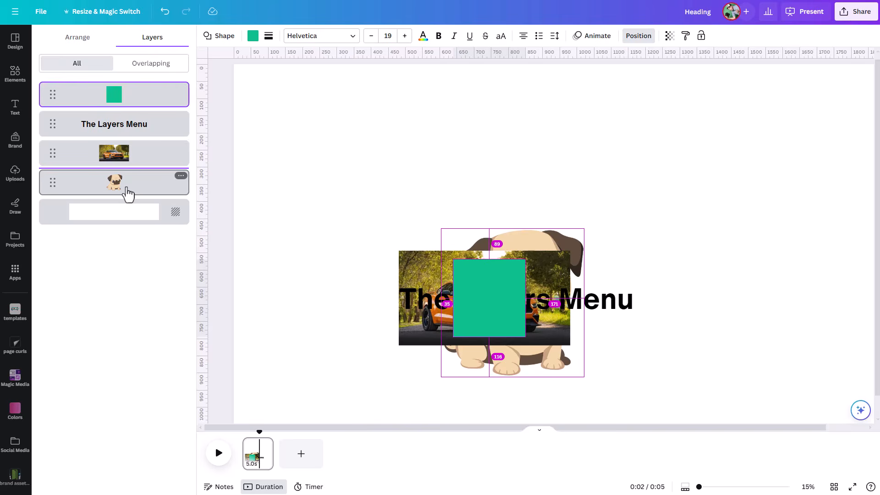
- Send the green square to the back and compare the overlapping-only layer list with the full list
key(ctrl+alt+bracketleft)
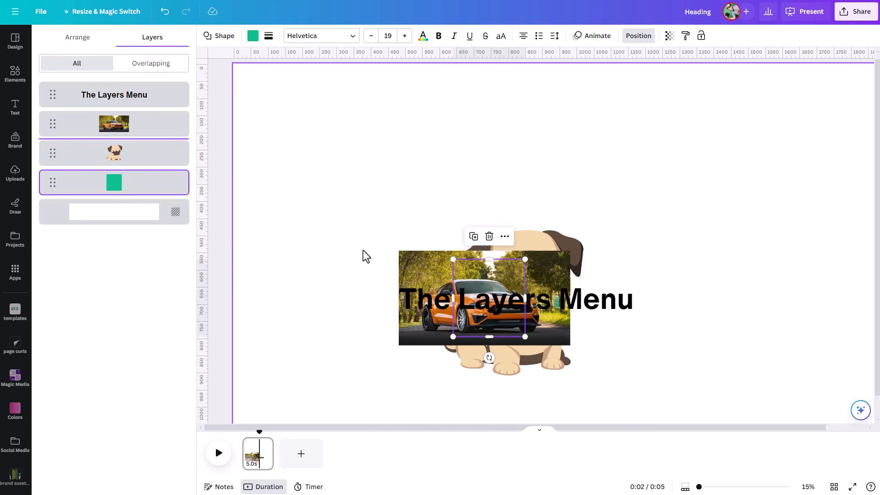
click(134, 68)
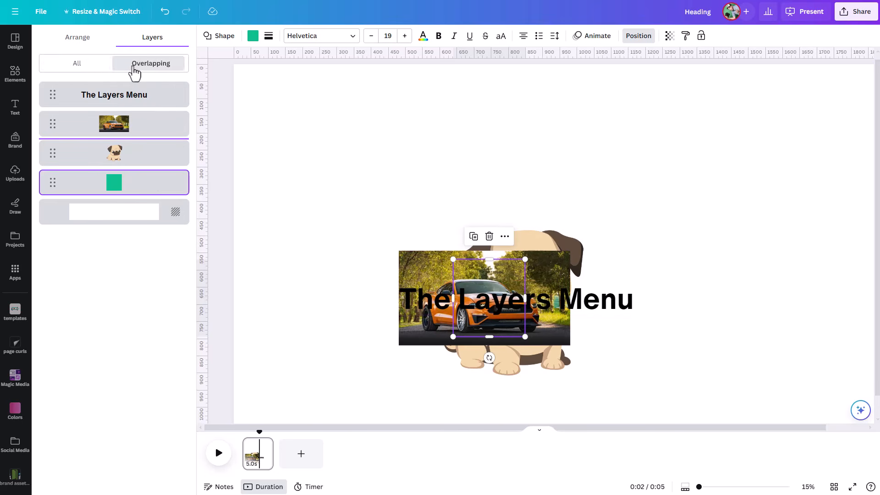
click(92, 69)
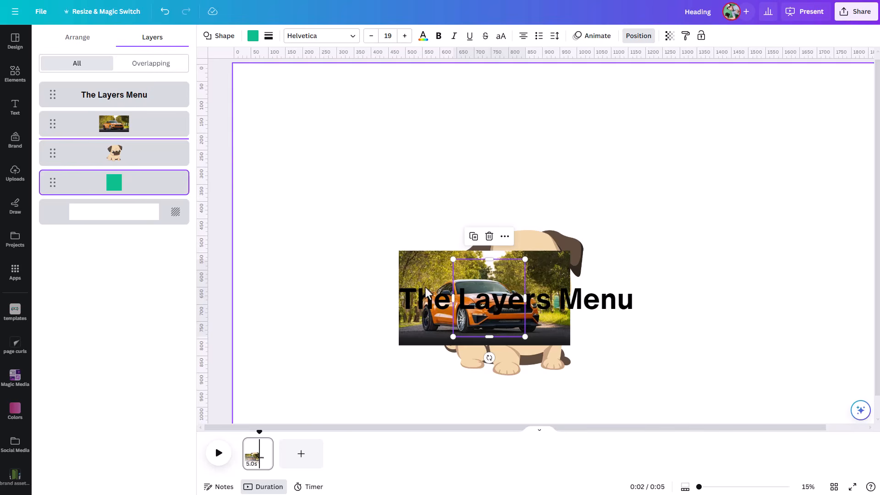
- Move the green square and heading clear of the car photo, and list only the layers overlapping the car
drag(504, 316, 693, 192)
drag(565, 298, 787, 237)
click(460, 316)
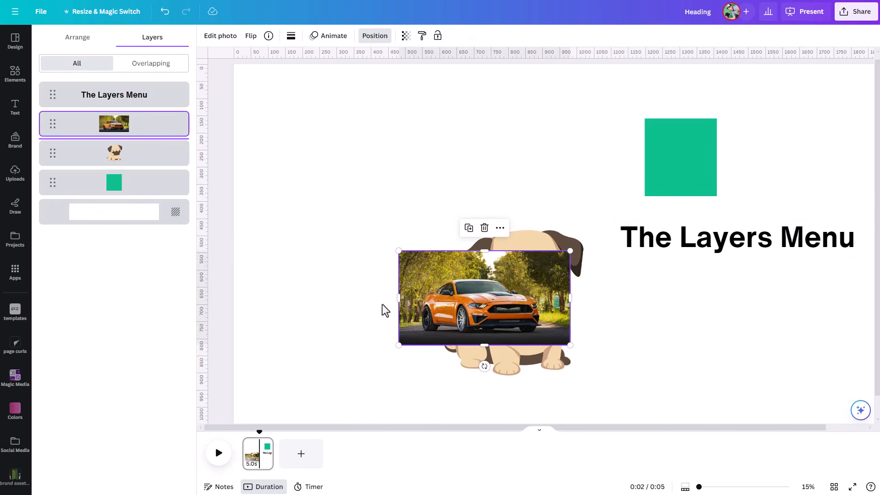
click(136, 66)
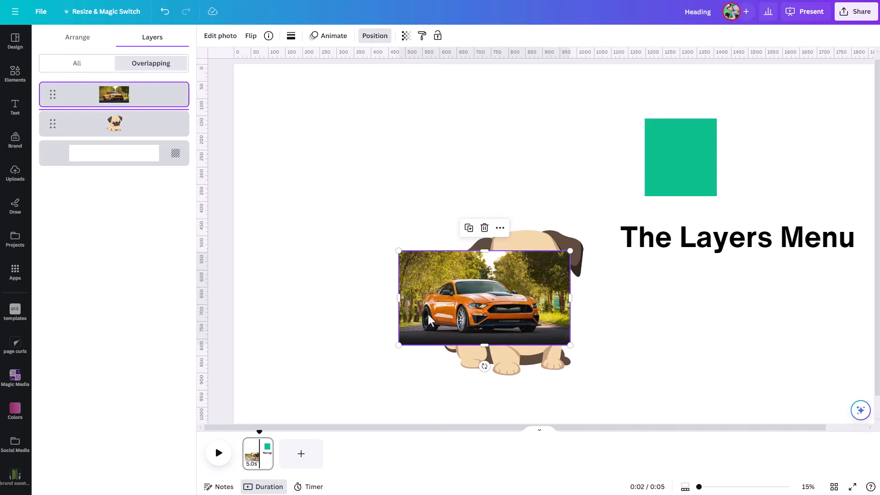
- Move the car photo to the page's upper left with the green square behind it, and list all layers
drag(459, 313, 360, 186)
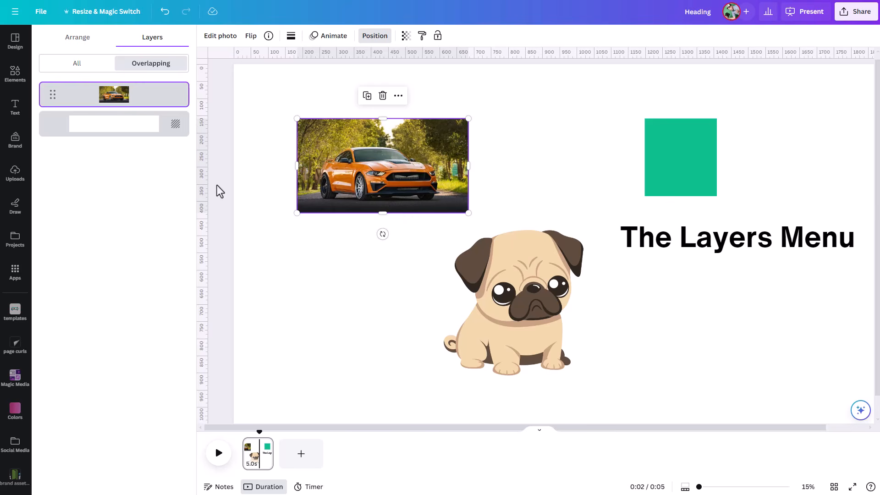
click(688, 179)
drag(688, 180, 396, 188)
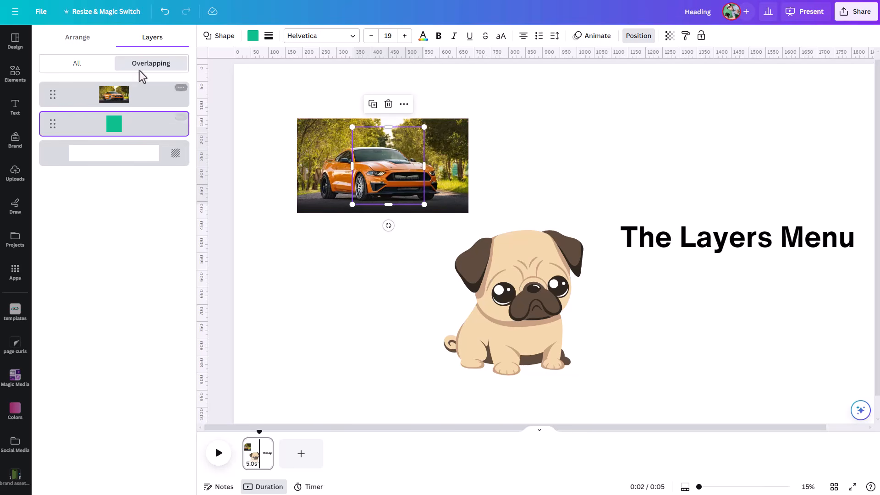
click(76, 64)
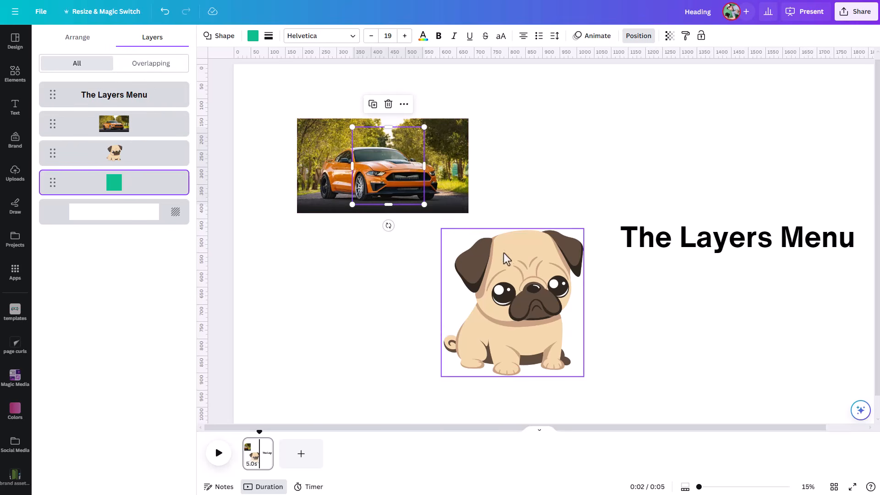
- Select the page elements and background in turn to compare their layers, and check the heading's arrangement options
click(713, 252)
click(822, 129)
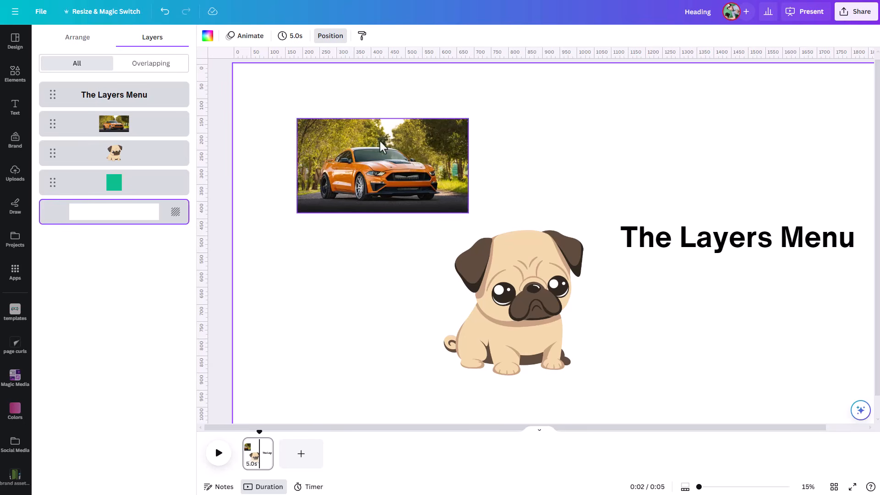
click(408, 169)
click(538, 302)
click(698, 270)
click(695, 250)
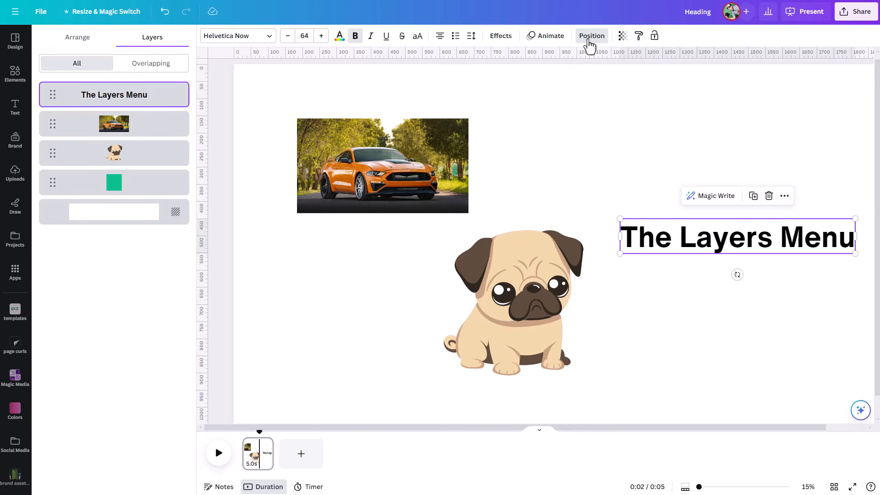
click(69, 41)
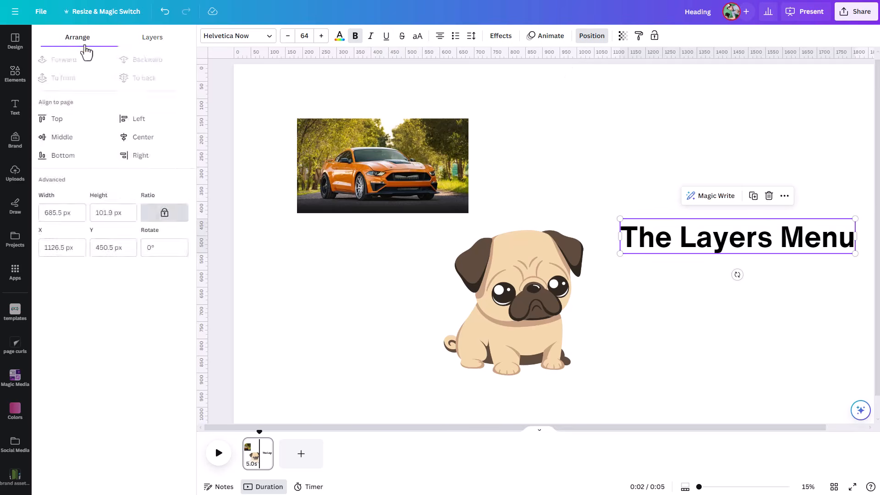
click(150, 44)
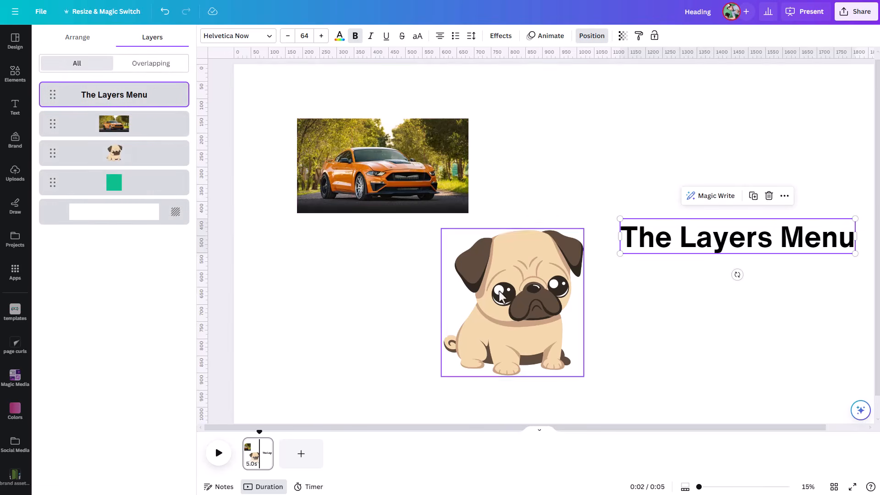
- Move the pug slightly right and down on the page
click(752, 282)
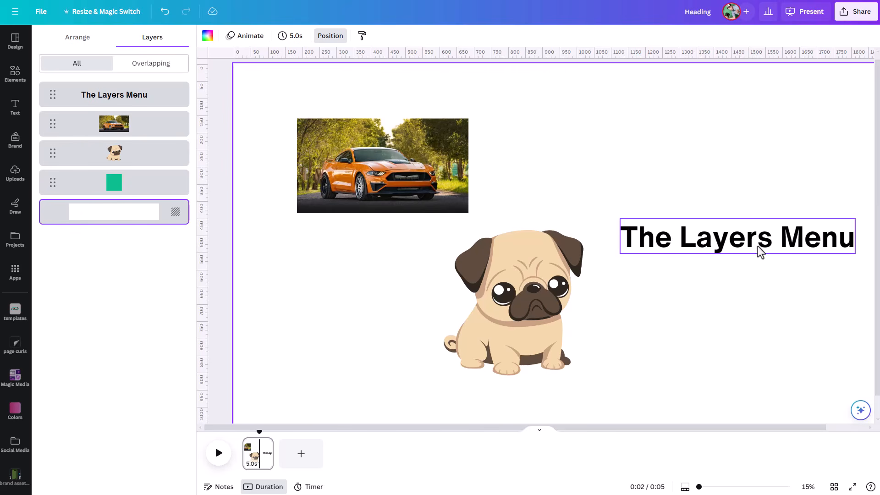
drag(519, 298, 539, 305)
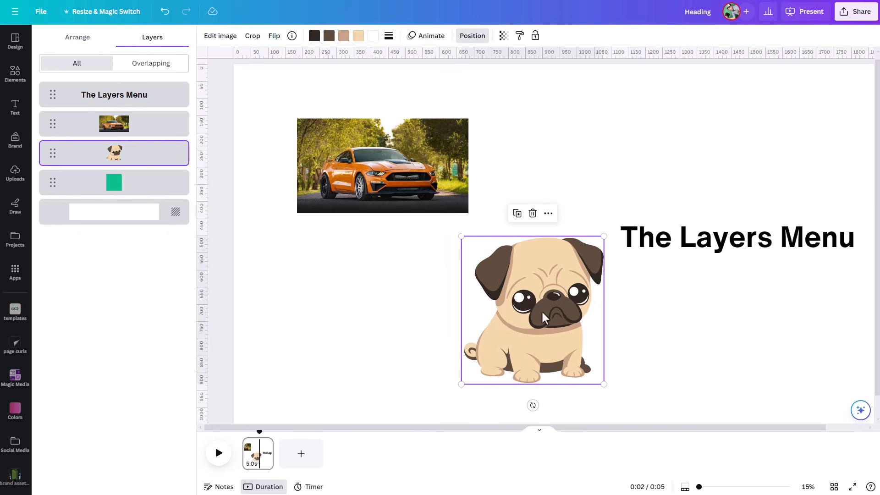
- Replace the heading text "The Layers Menu" with "Buford"
click(678, 248)
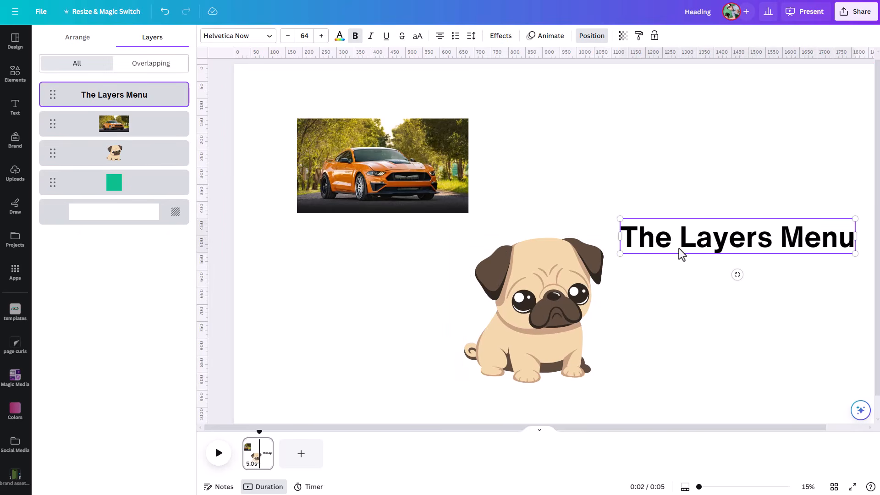
key(ctrl+a)
text(Buford)
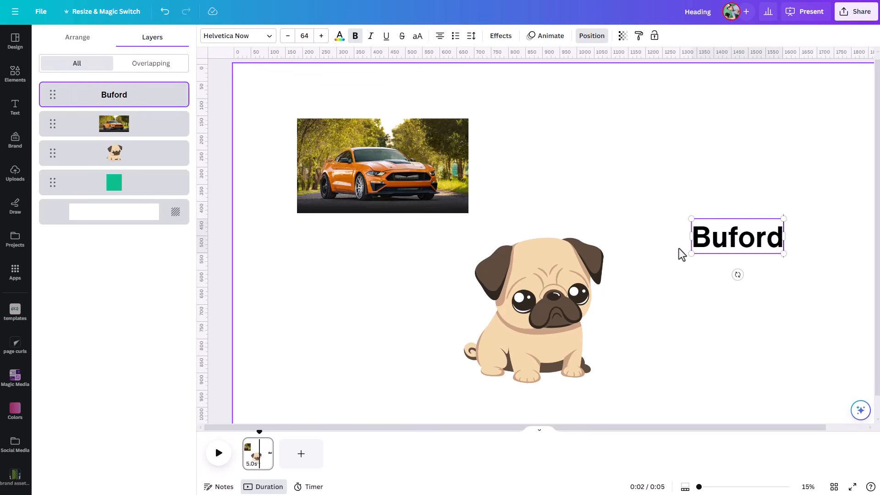
key(Return)
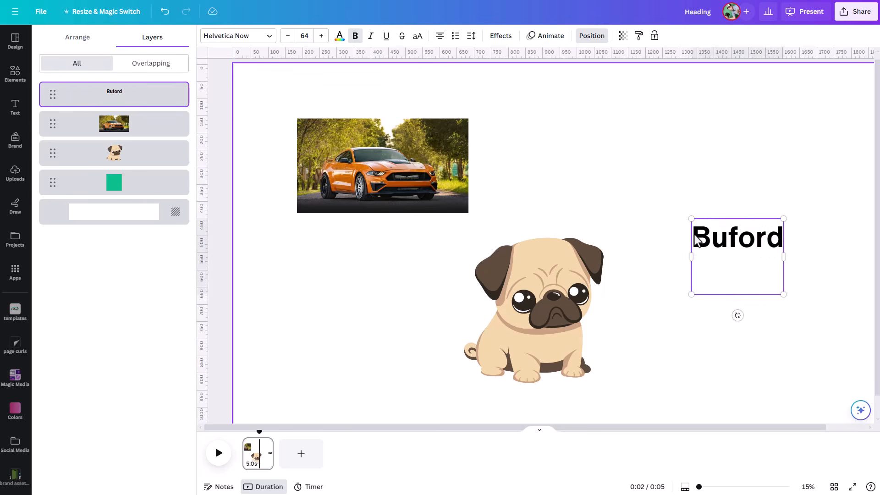
key(BackSpace)
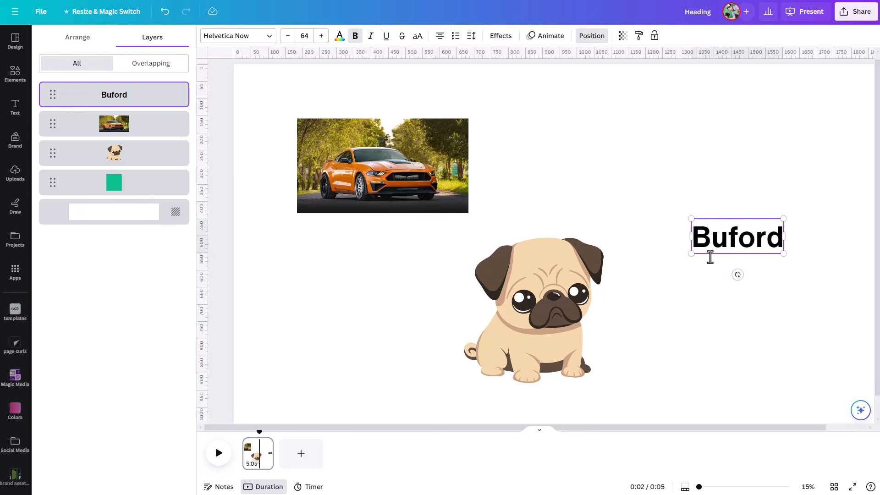
- Move the Buford heading toward the page's upper right and place the pug directly beneath it
click(772, 191)
drag(762, 232, 671, 161)
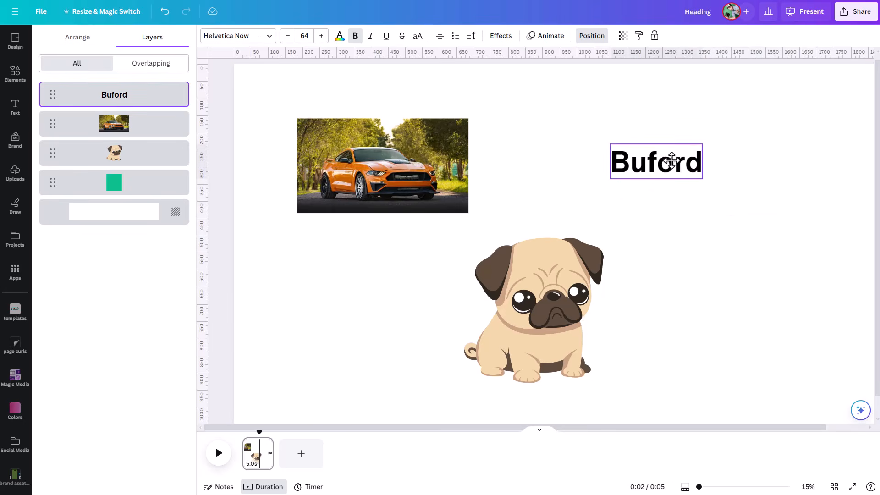
drag(524, 332, 650, 289)
click(780, 204)
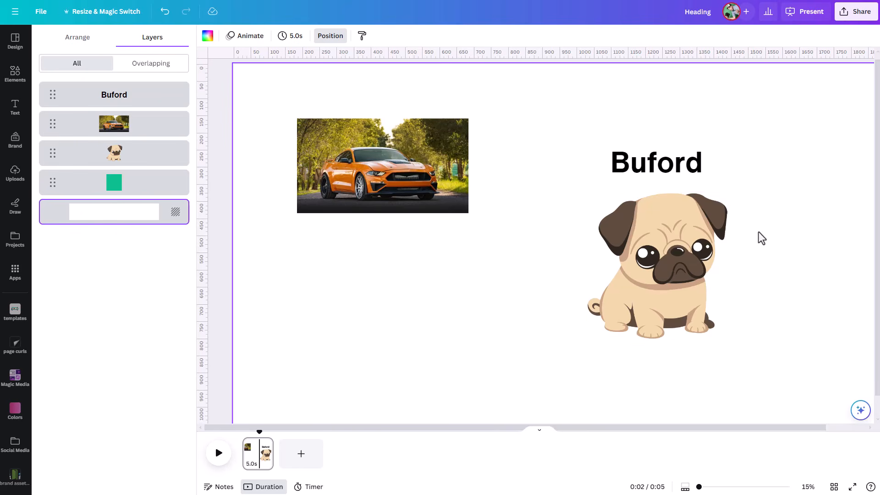
- Group the Buford heading and the pug into one element
drag(791, 121, 642, 297)
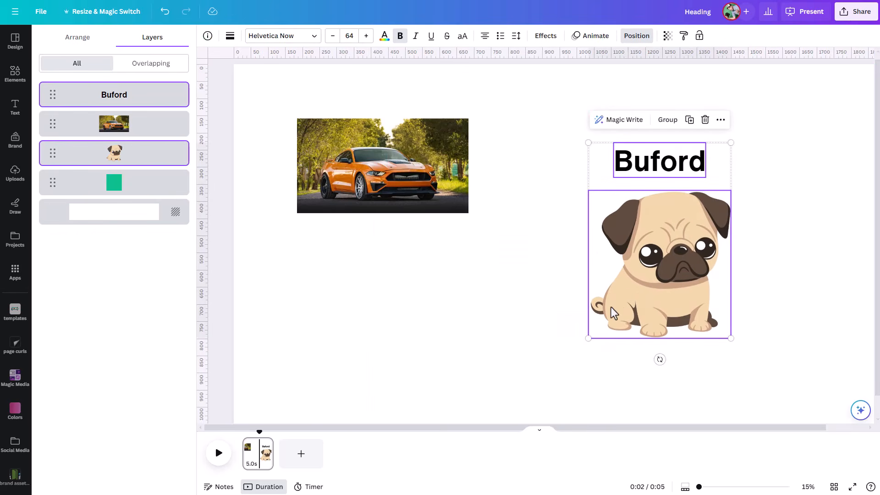
click(550, 331)
drag(746, 145, 642, 282)
right_click(653, 250)
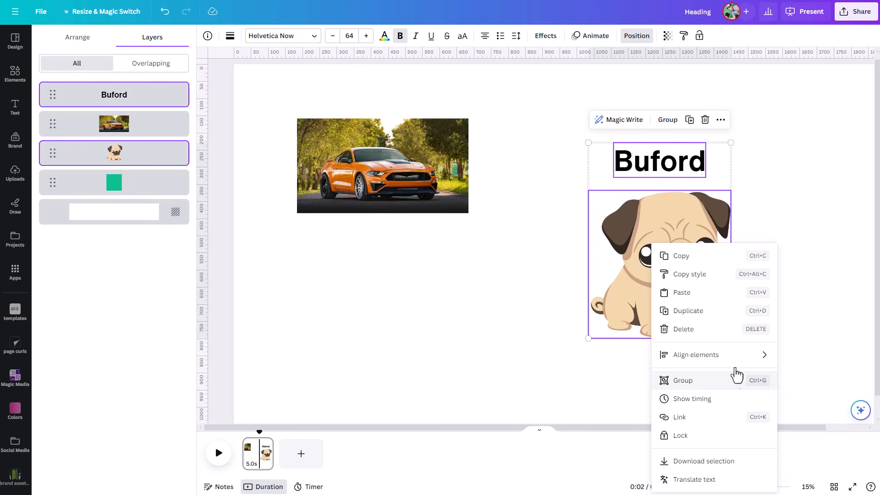
click(673, 121)
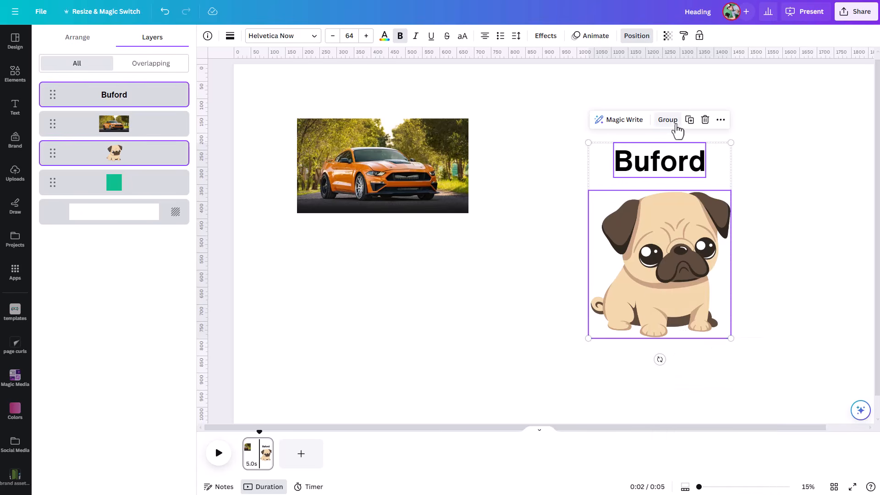
click(666, 121)
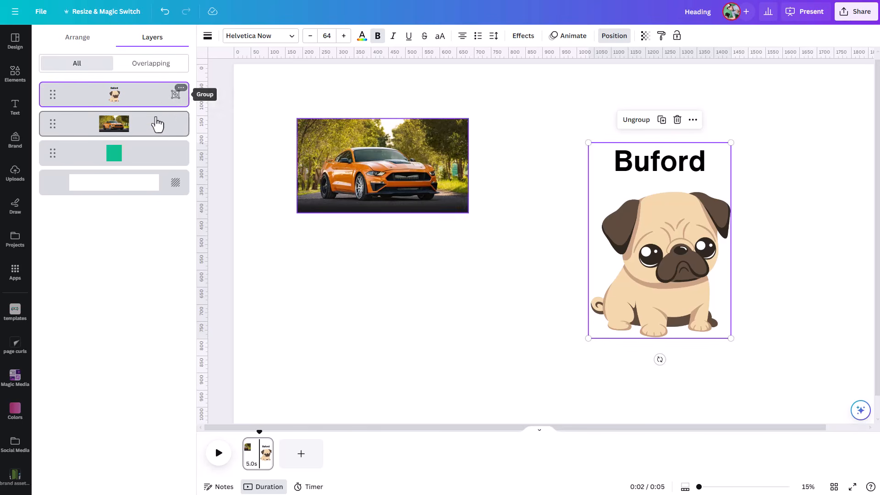
click(397, 331)
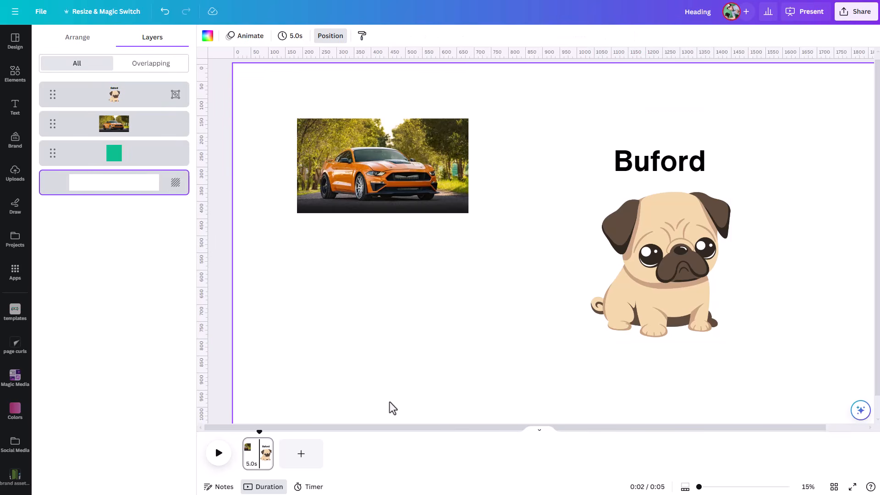
- Scale the Buford group down to a text size of 29.1 and move it farther right on the page
click(668, 166)
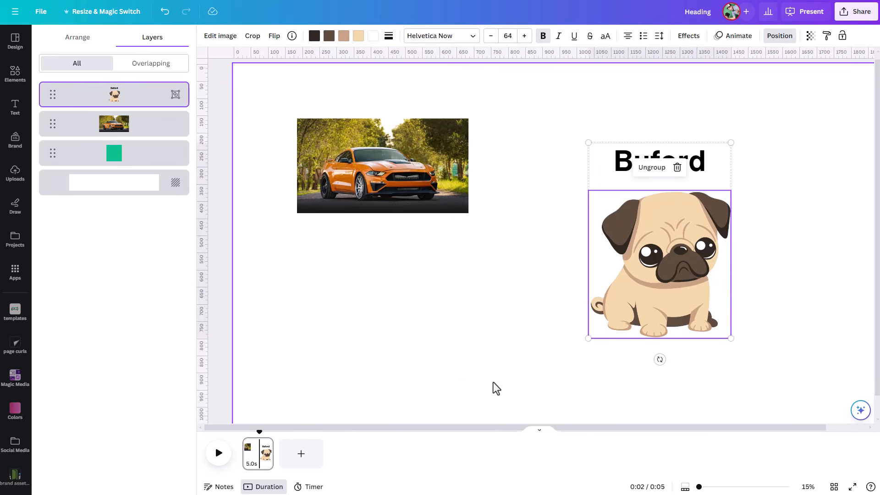
click(758, 352)
click(684, 303)
drag(684, 303, 716, 284)
drag(767, 119, 694, 227)
drag(667, 283, 749, 219)
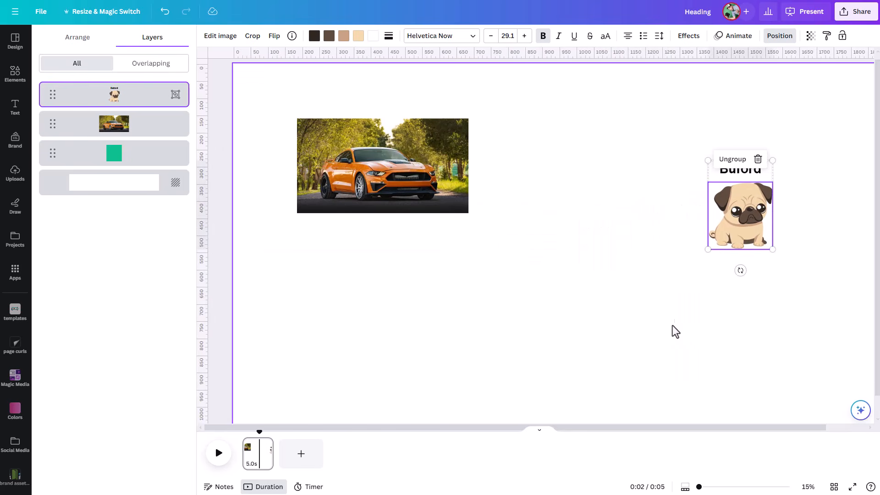
click(679, 336)
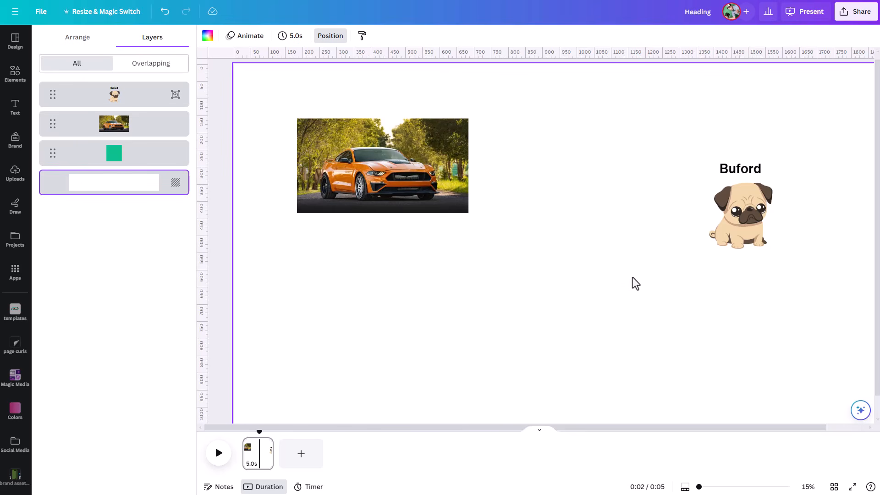
- Select the Buford group through its layer and ungroup the heading and pug
click(723, 235)
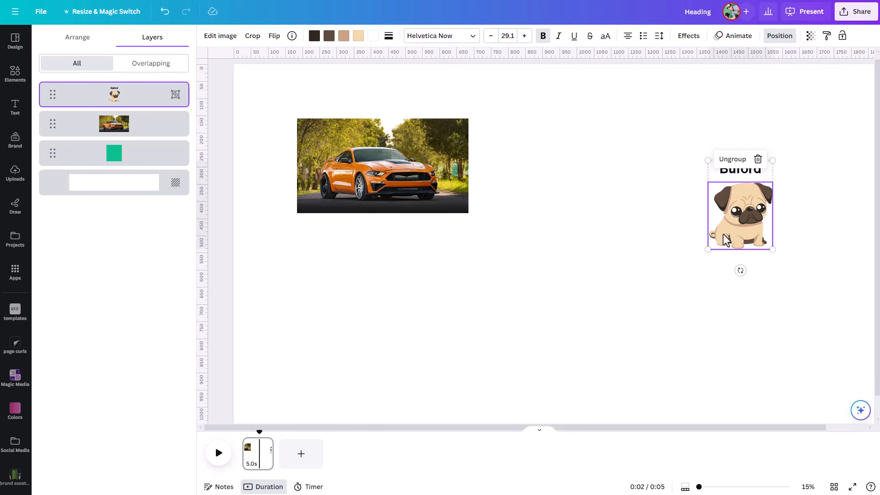
click(77, 102)
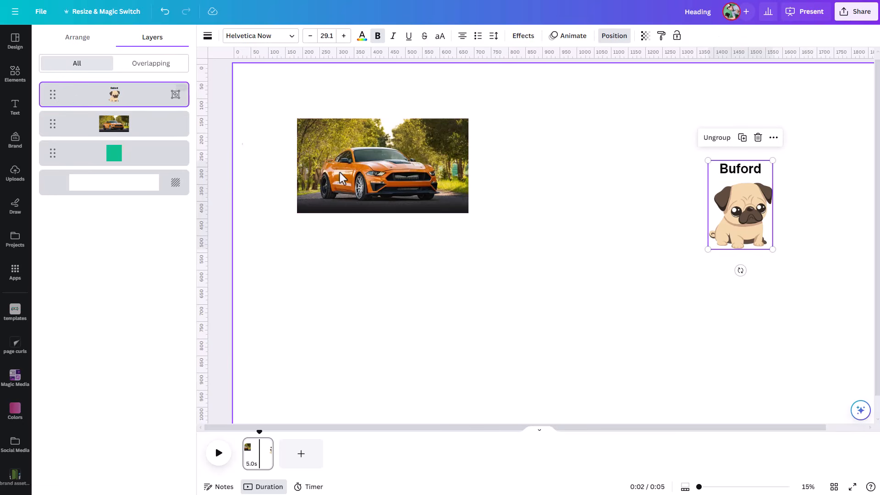
click(717, 137)
click(637, 260)
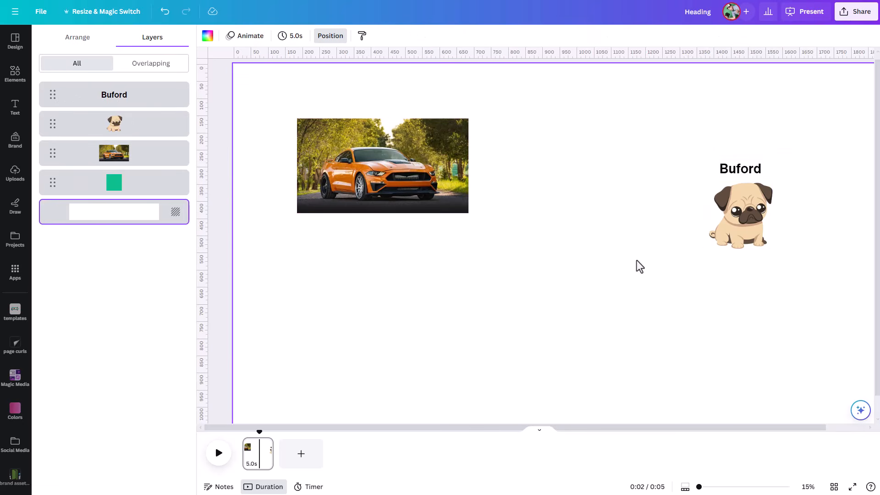
- Move the pug to the middle of the page and the Buford heading left, independently of each other
click(732, 245)
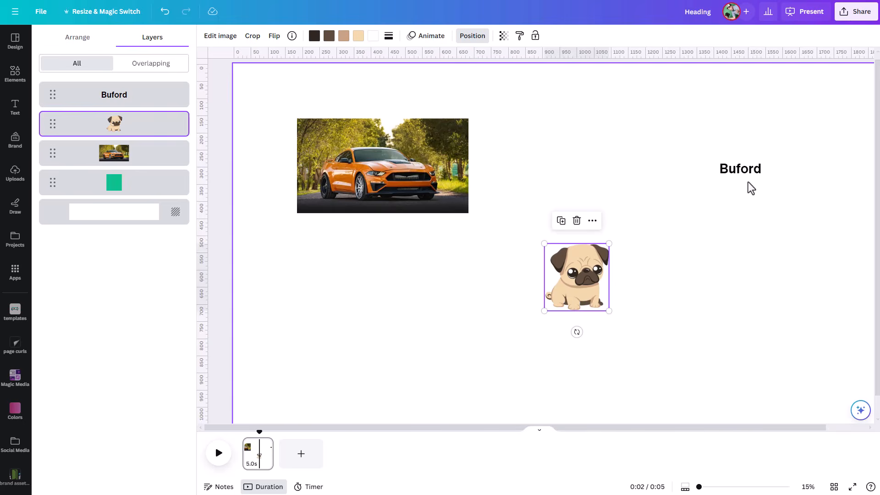
click(746, 172)
drag(746, 173, 647, 175)
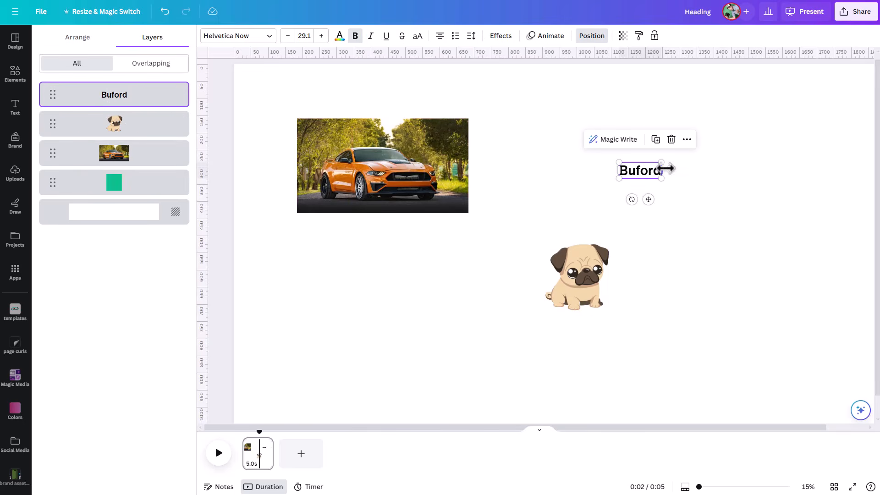
- Enlarge the Buford heading and the pug separately, and place the pug below the heading
drag(661, 163, 754, 127)
click(553, 270)
drag(544, 311, 485, 372)
drag(521, 330, 593, 326)
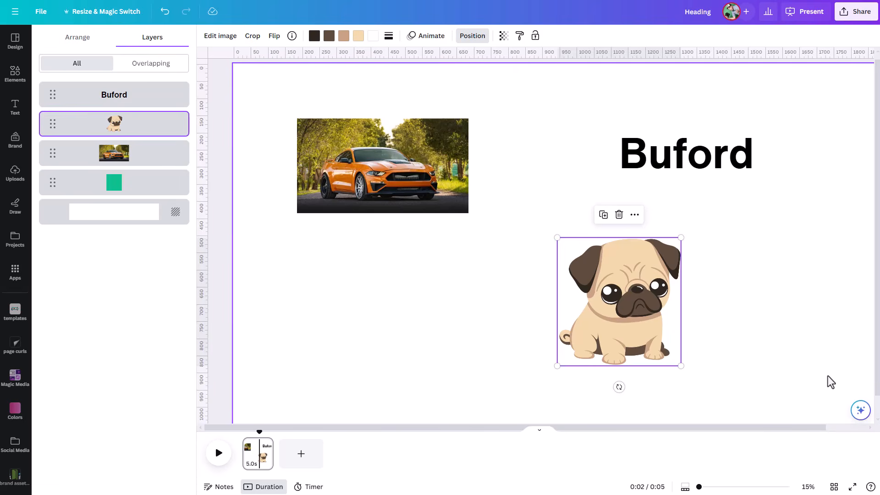
- Group the heading, pug, car photo and green square together, and ungroup them again
drag(819, 381, 346, 147)
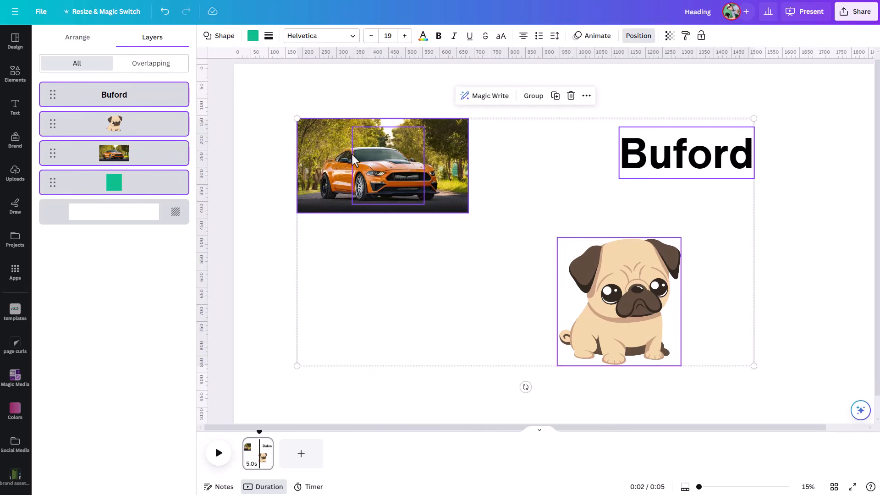
click(532, 97)
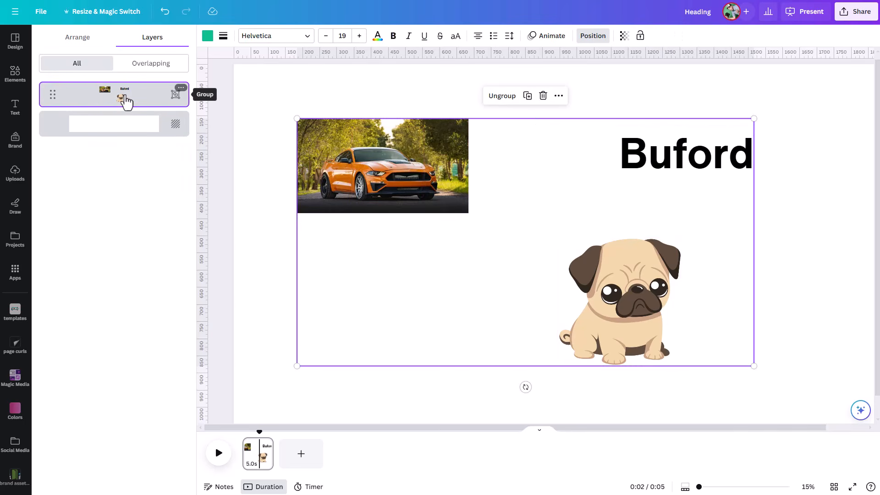
click(504, 98)
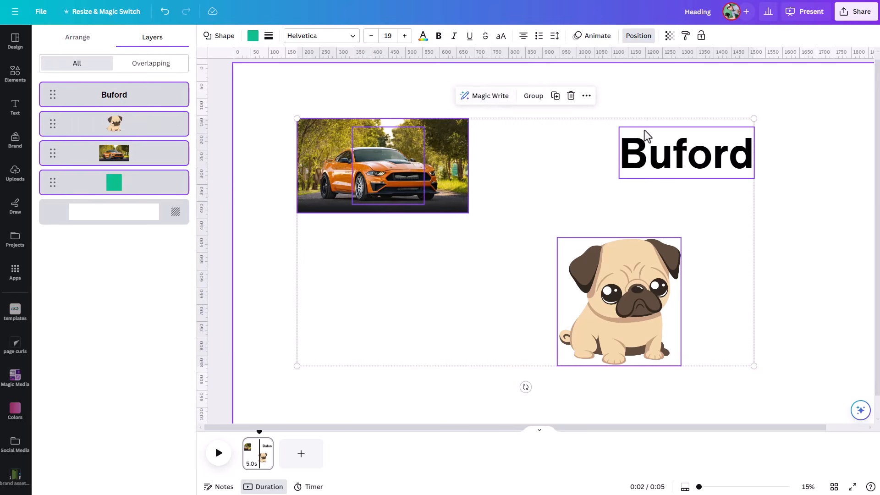
click(848, 172)
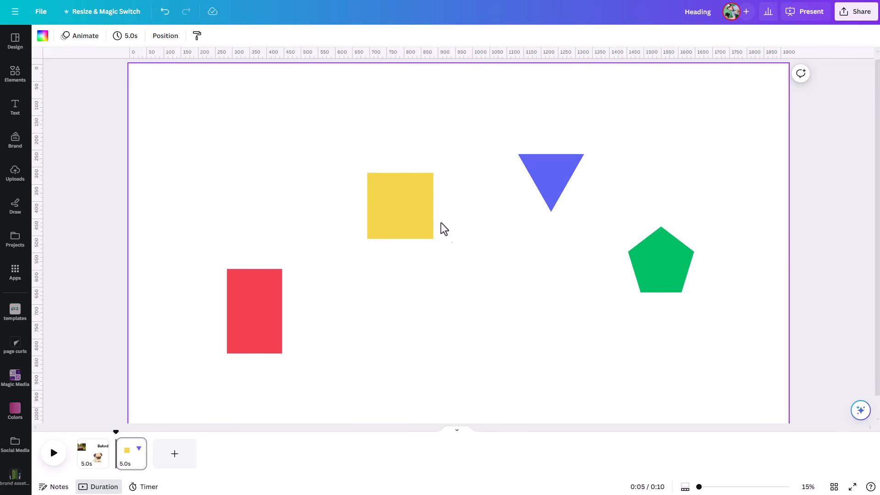
- Duplicate the yellow square and place the copy above the red rectangle, aligned with its left edge
click(401, 229)
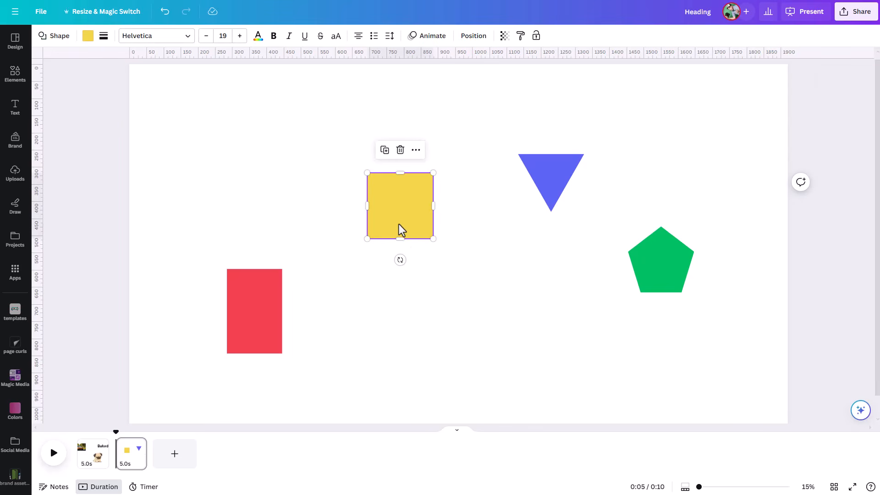
right_click(398, 224)
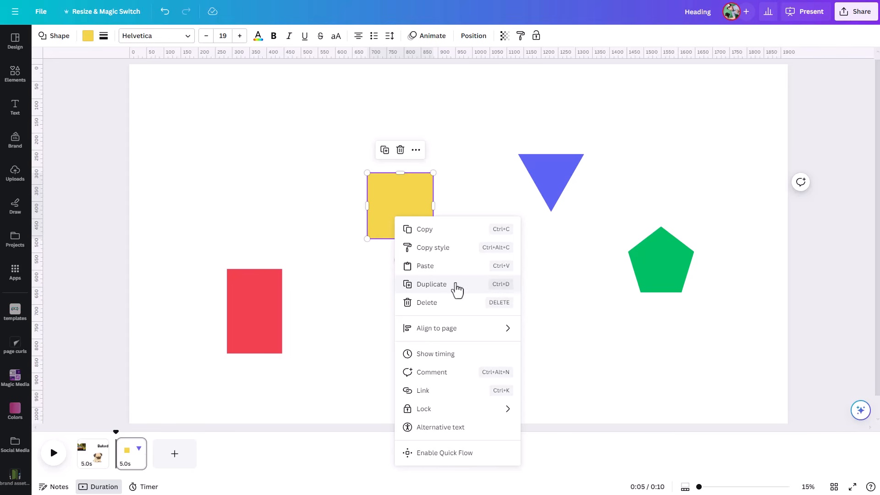
click(457, 290)
drag(403, 231, 258, 179)
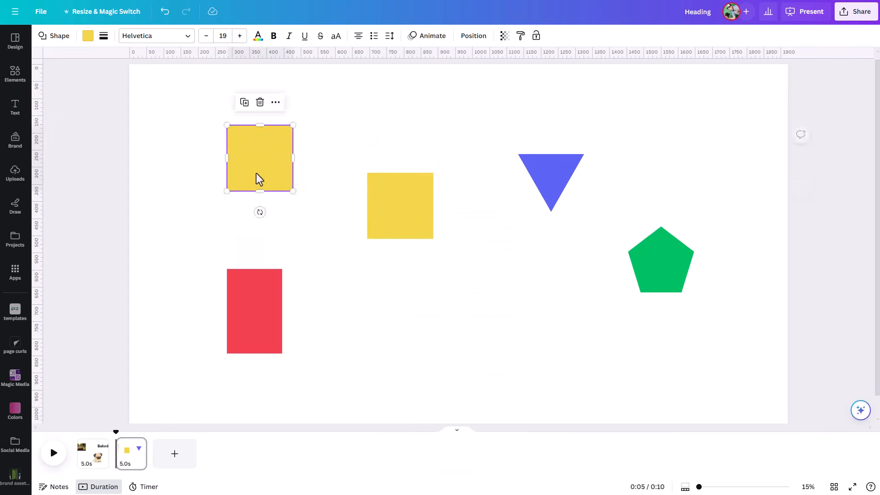
- Copy the middle yellow square to just below itself, and copy the blue triangle to above the green pentagon
click(396, 233)
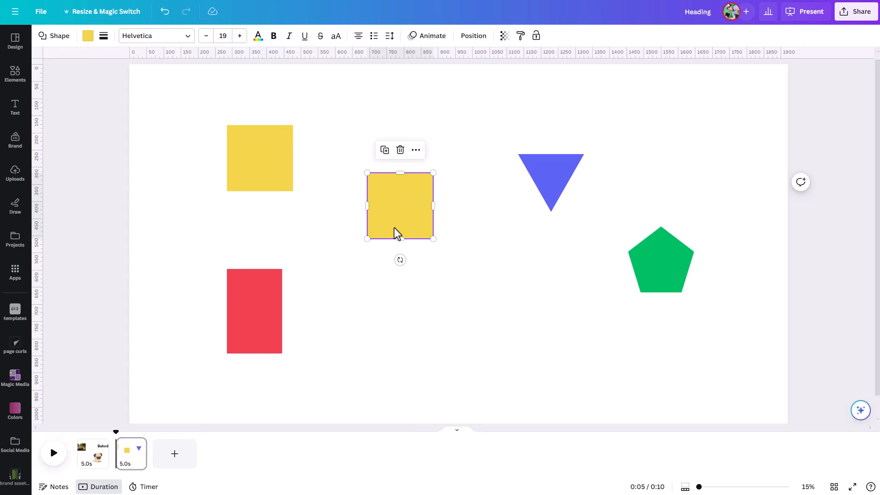
drag(399, 233, 406, 314)
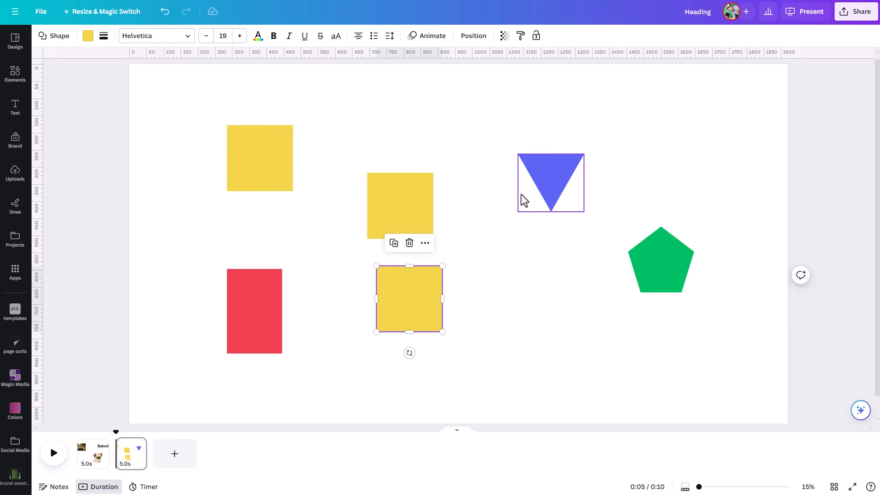
click(541, 193)
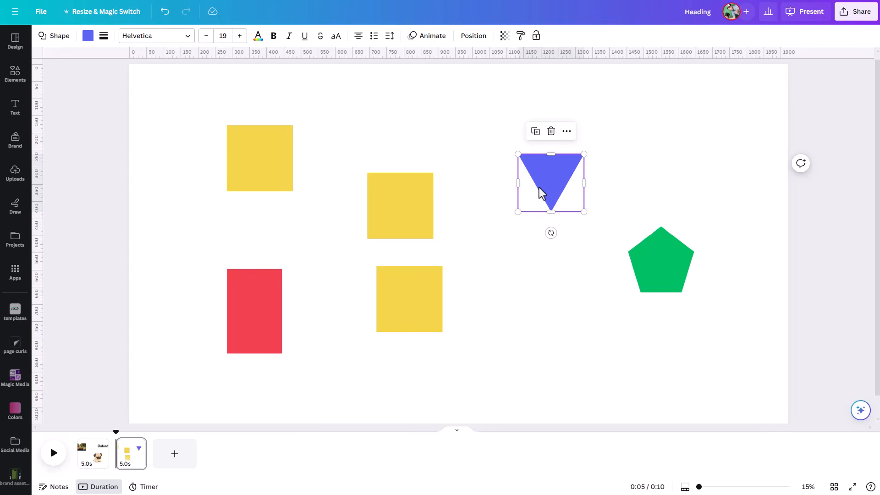
drag(544, 186, 656, 143)
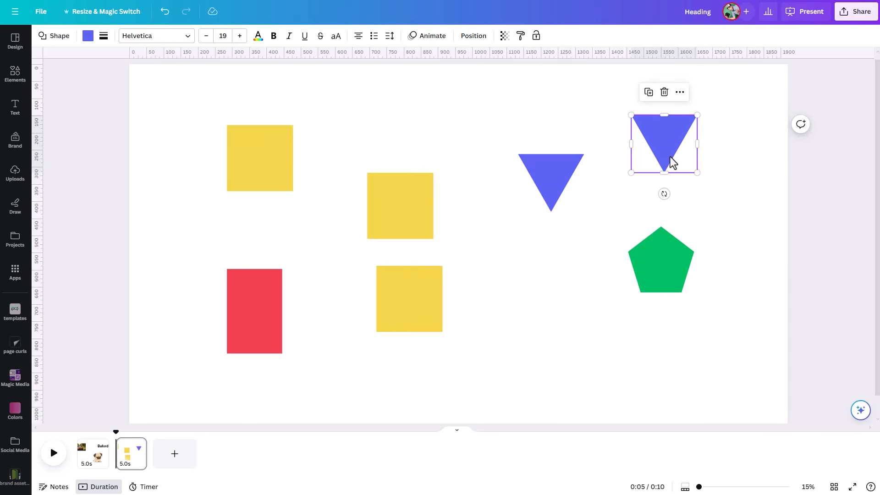
- Delete the triangle above the pentagon and the two yellow squares in the middle of the page
key(Delete)
click(424, 313)
key(Delete)
click(406, 225)
key(Delete)
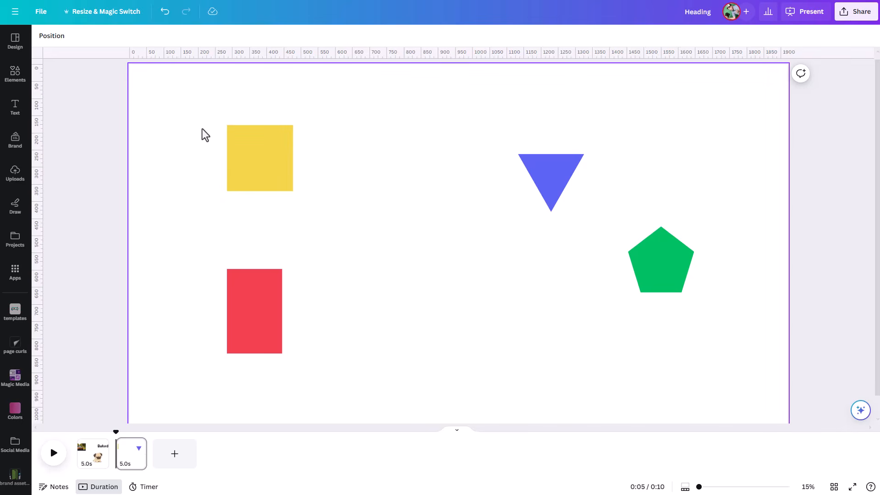
- Select all four shapes together and show their alignment and even-spacing options
drag(152, 95, 737, 359)
click(472, 37)
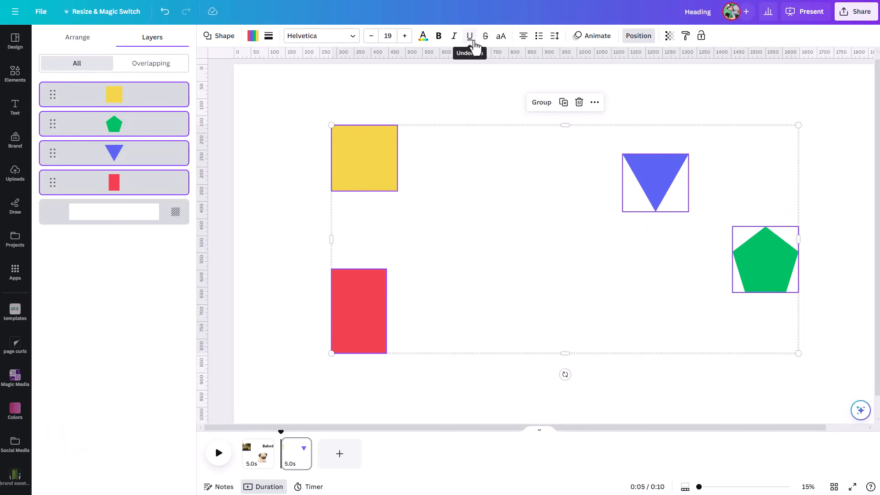
click(84, 42)
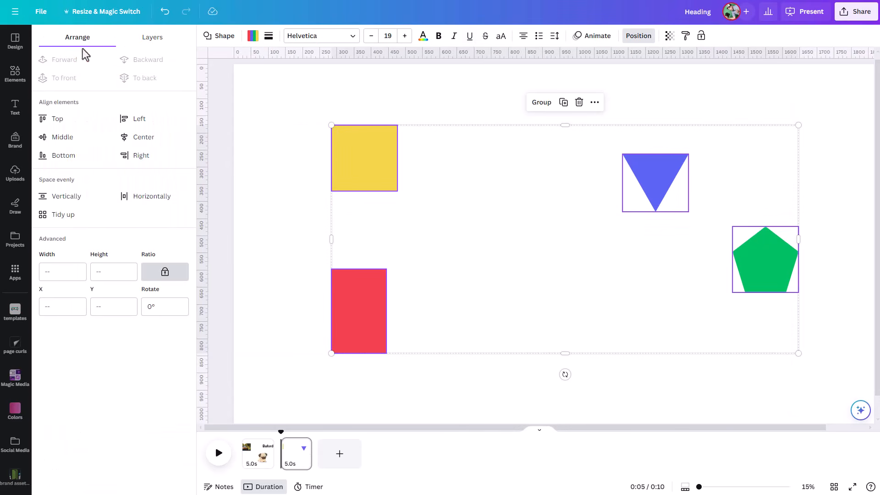
click(280, 218)
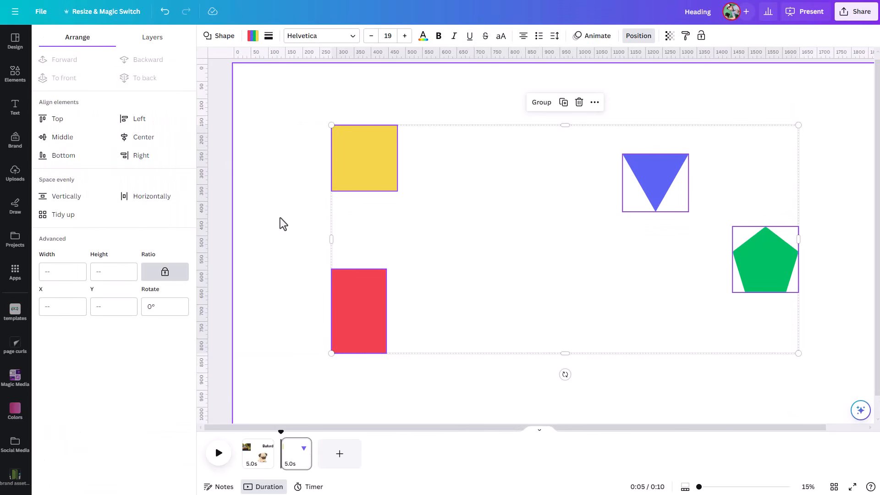
- Align the yellow square to the page's top, left and center in turn, then to the middle so it sits at the page's exact center
click(343, 178)
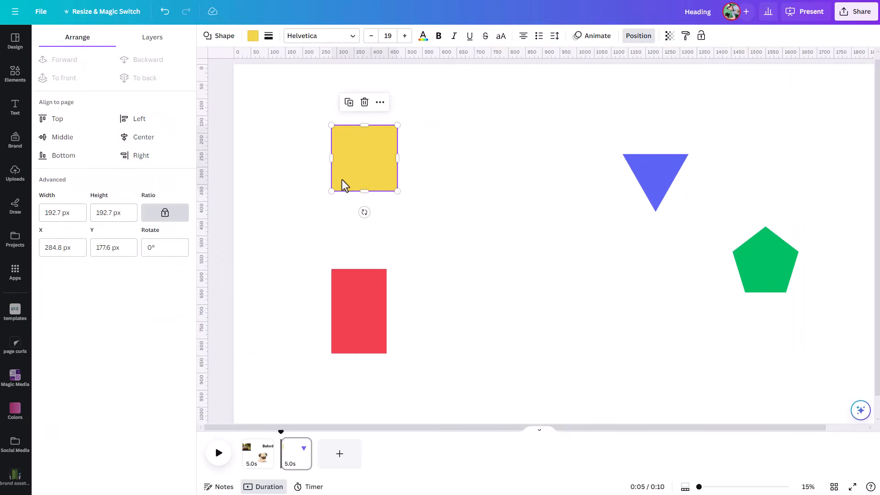
click(55, 126)
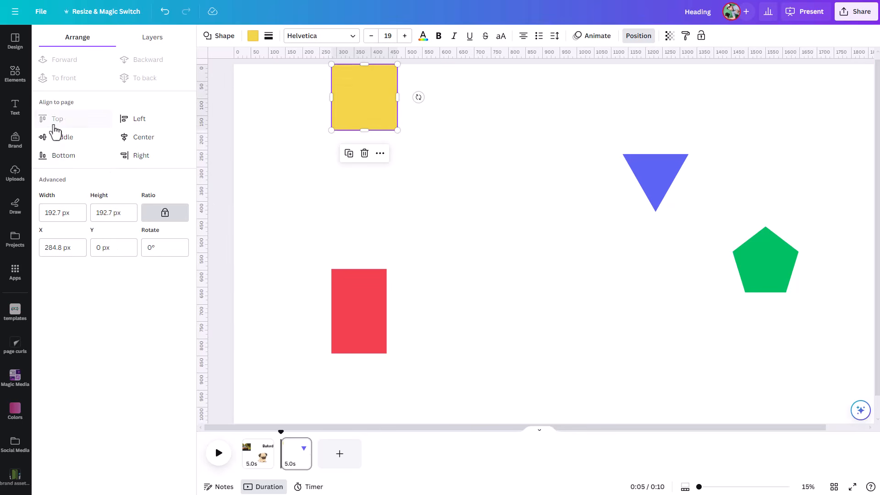
click(132, 123)
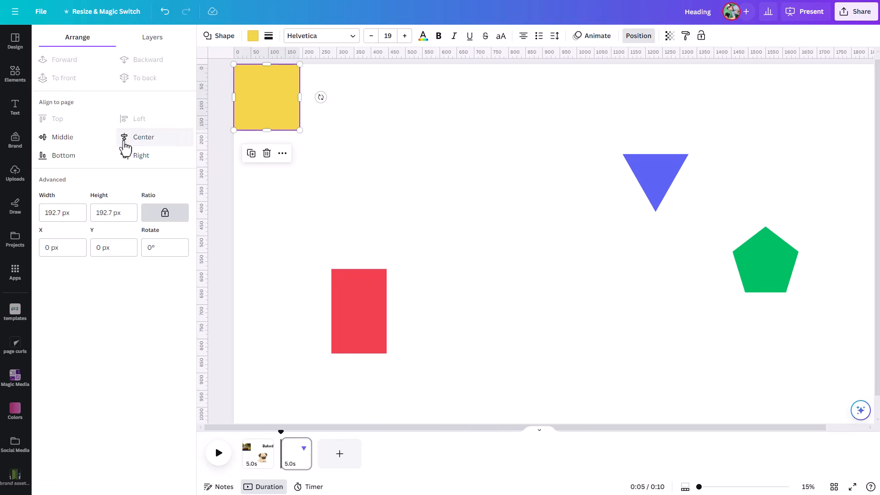
click(133, 138)
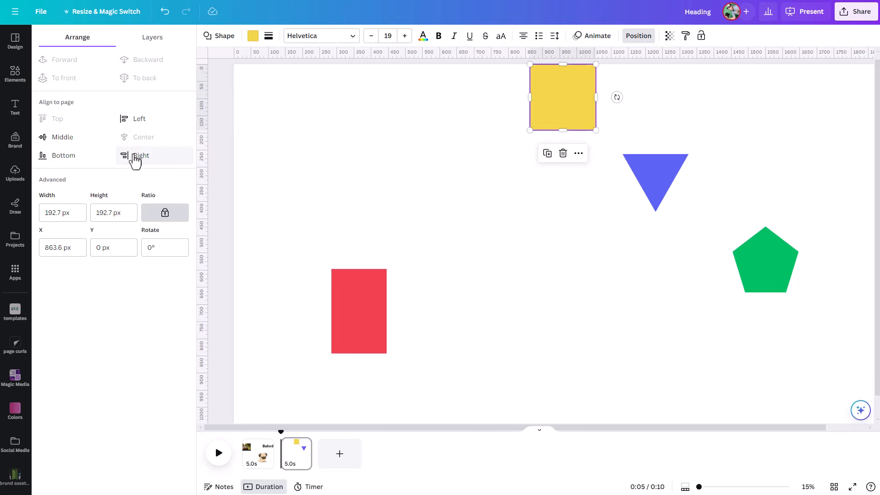
click(59, 138)
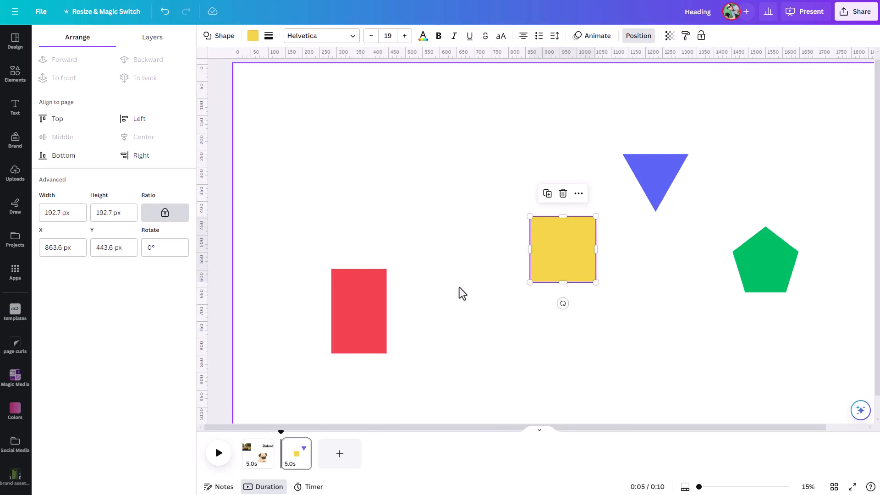
- Select all four shapes, align their top edges and space them evenly horizontally
drag(265, 89, 838, 404)
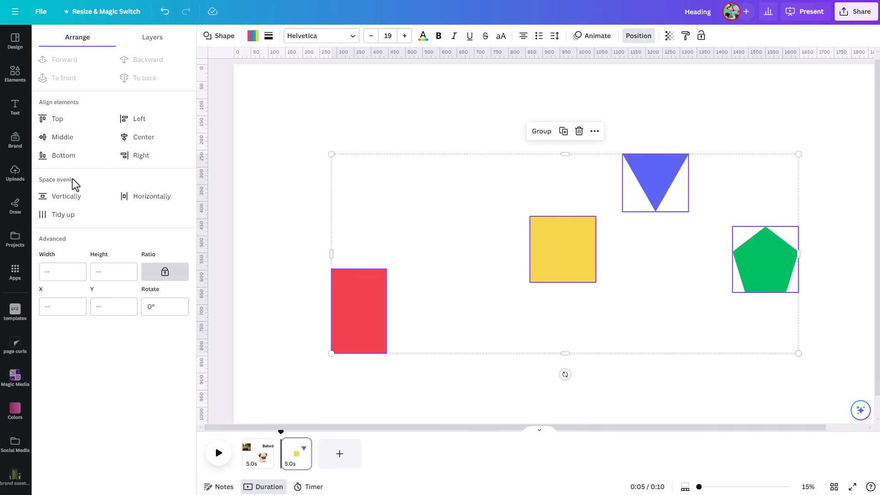
click(51, 120)
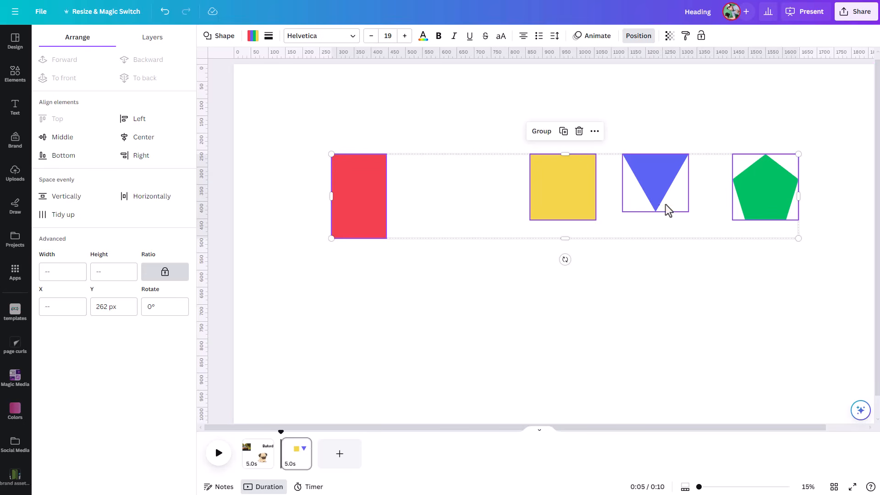
click(139, 201)
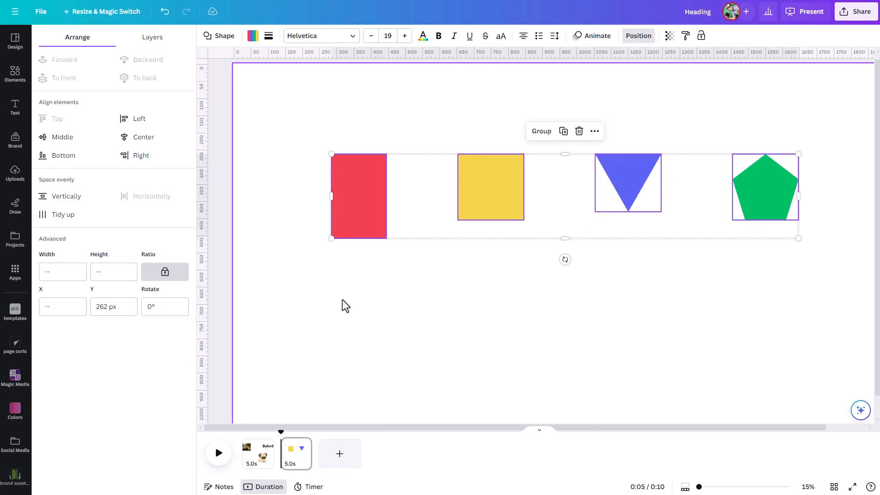
- Move the red rectangle and the green pentagon outward and down, toward opposite sides of the page
click(375, 254)
drag(366, 231, 292, 264)
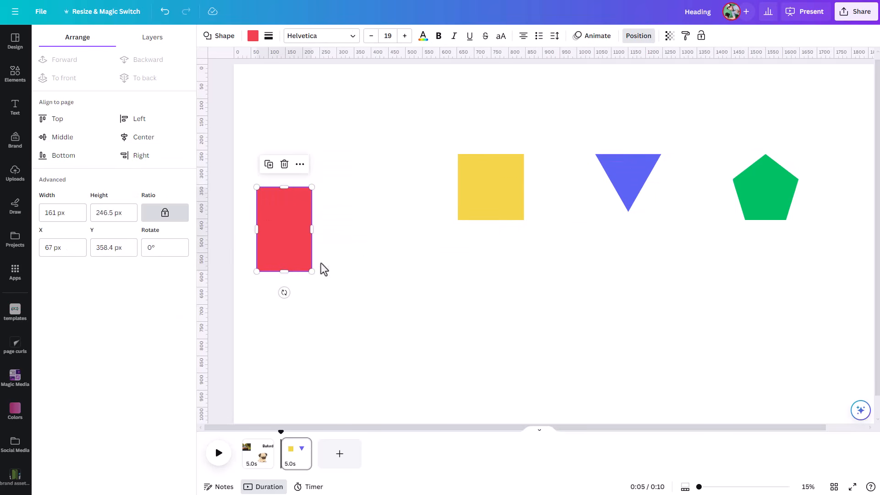
drag(779, 200, 826, 245)
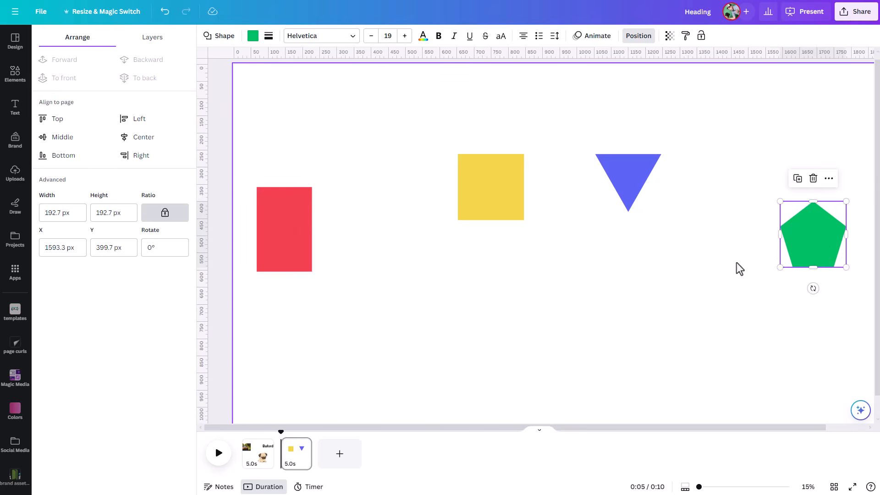
- Align the tops of the four spread-out shapes again and distribute them evenly across the wider row
drag(251, 131, 812, 285)
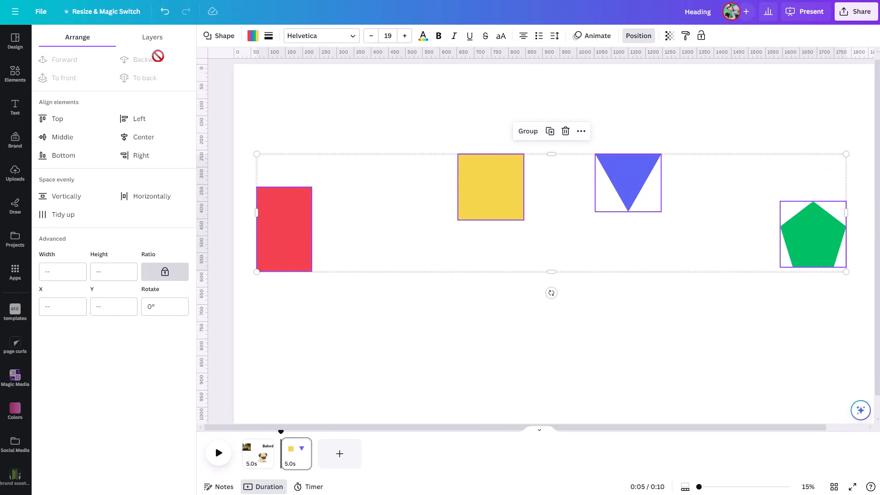
click(56, 121)
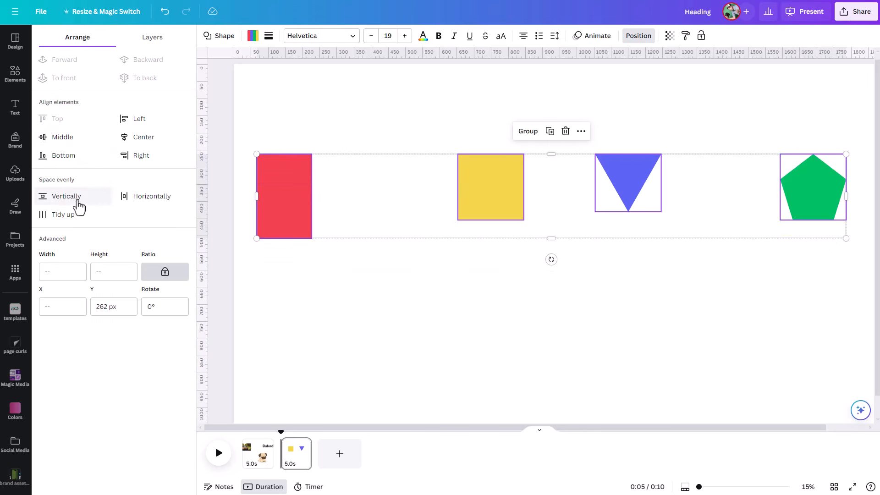
click(153, 204)
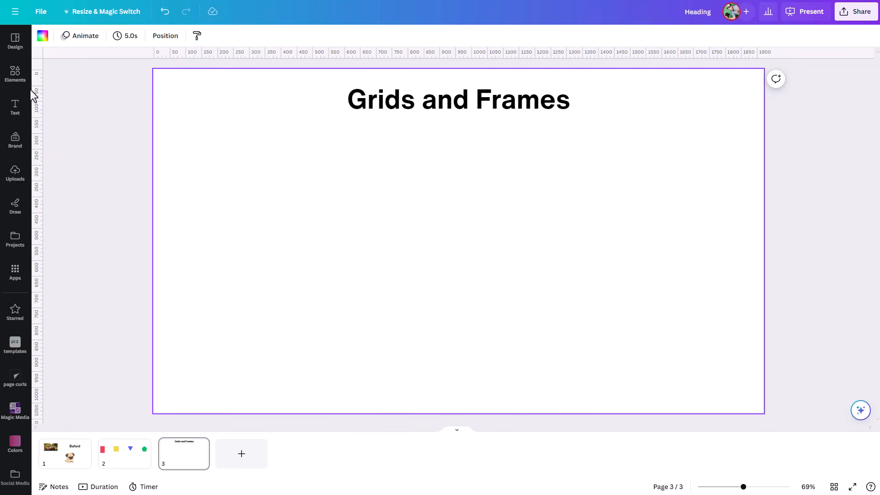
- Open the full frames collection in the elements library and examine its categories, from basic shapes to letters and numbers
click(15, 82)
scroll(94, 234, down, 2)
scroll(95, 235, down, 10)
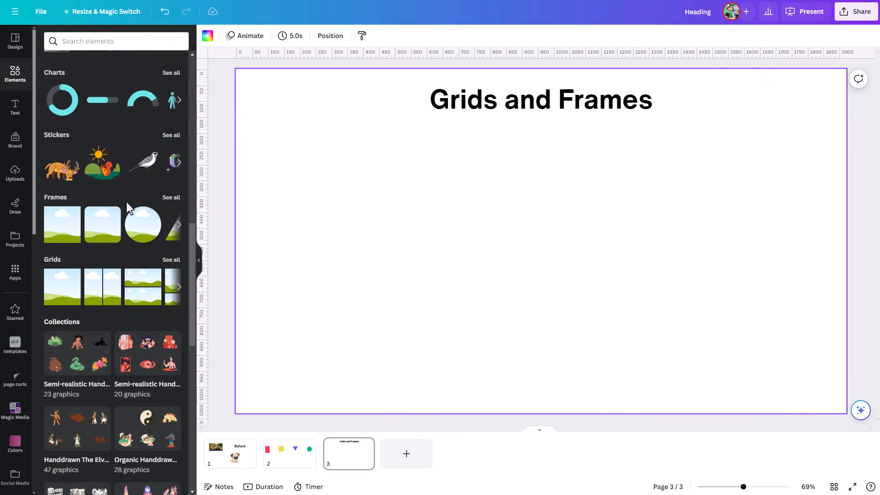
click(169, 199)
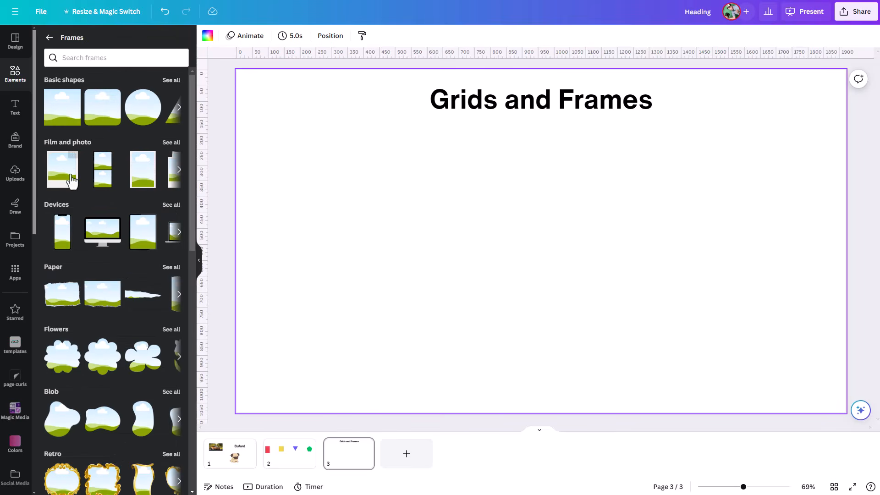
scroll(115, 220, down, 4)
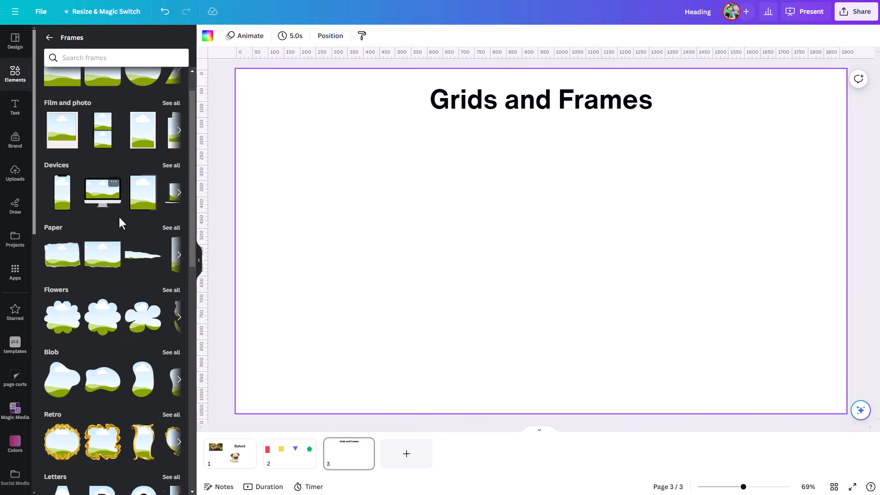
scroll(117, 191, up, 4)
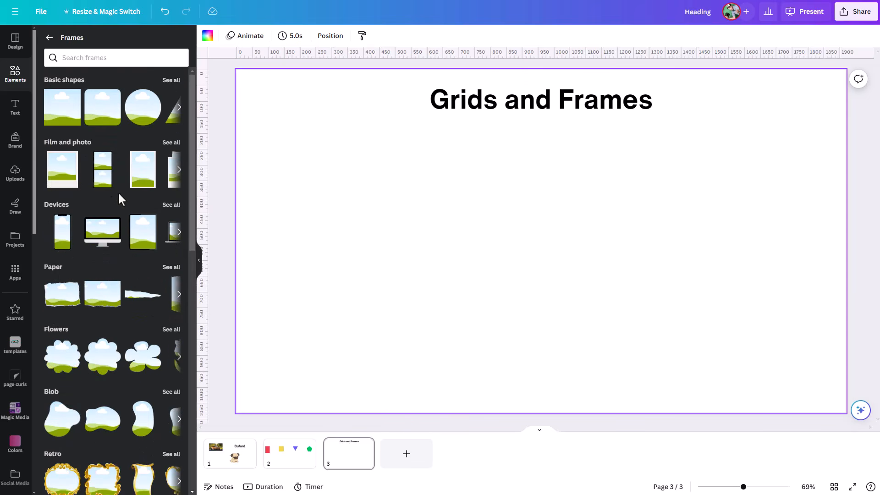
scroll(108, 230, down, 4)
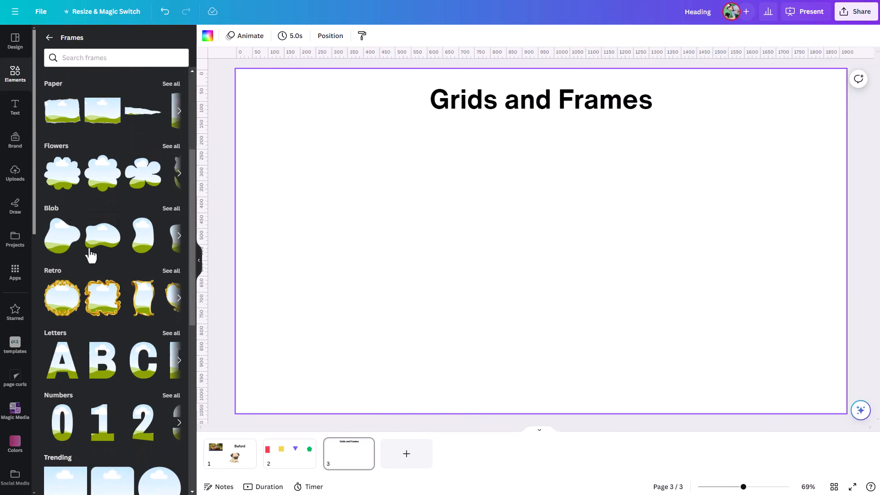
scroll(91, 259, down, 8)
scroll(111, 260, down, 1)
scroll(115, 366, up, 10)
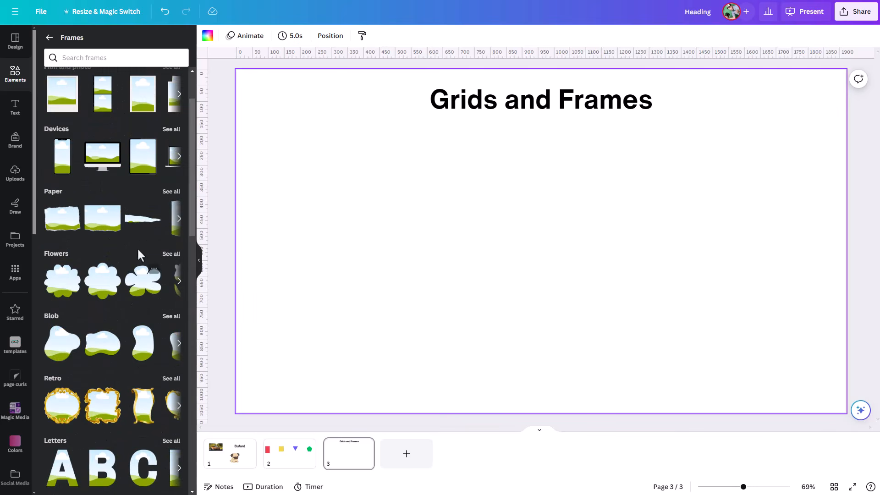
- Add a basic square frame on the left half of the Grids and Frames page and a flower frame on the right half
scroll(140, 281, up, 2)
click(61, 117)
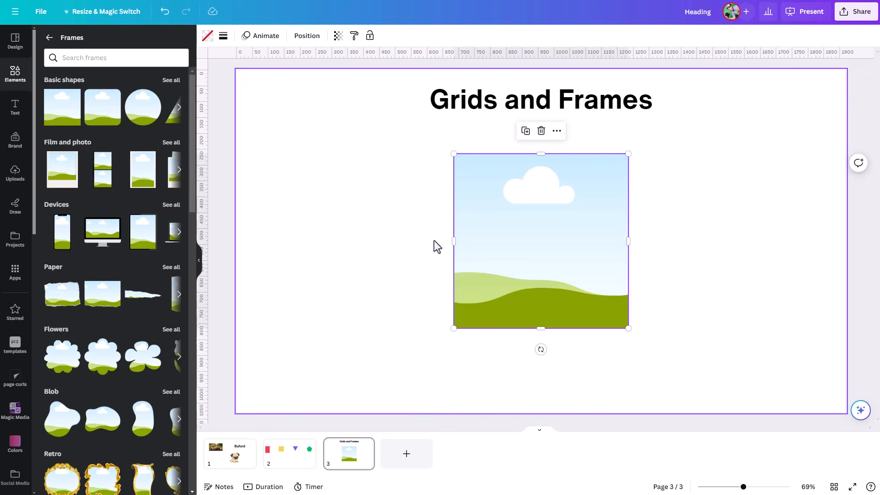
drag(516, 249, 376, 222)
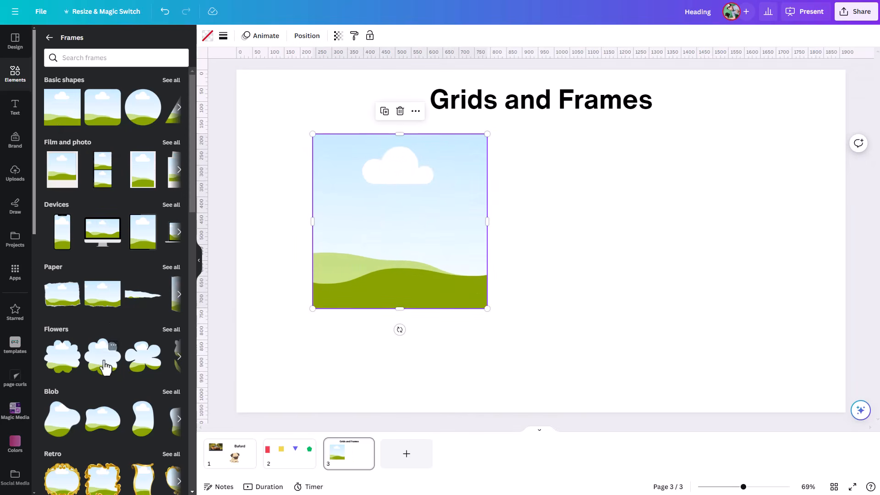
click(103, 365)
drag(604, 252, 691, 244)
- Add the square gold retro frame, shrink it and place it in the page's lower-right corner
scroll(104, 367, down, 4)
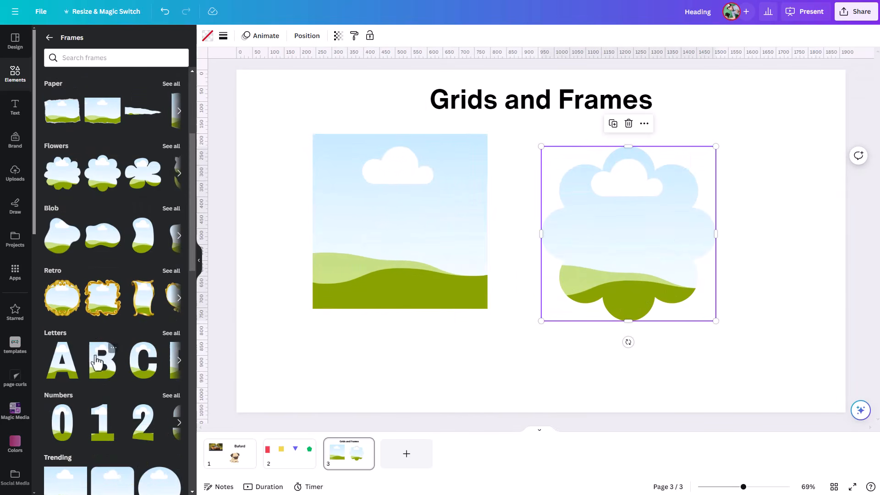
click(112, 287)
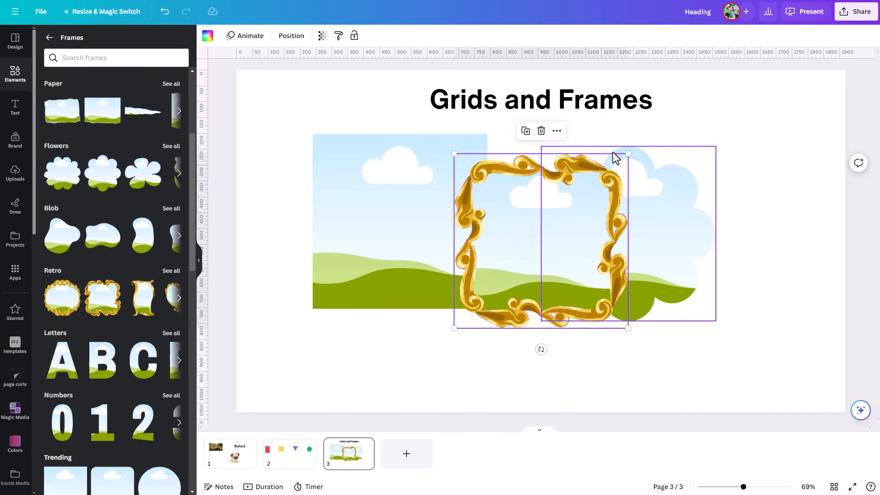
drag(626, 153, 580, 201)
drag(524, 269, 754, 340)
- Squash the square and flower frames vertically, with the flower moved up, and slightly shrink the gold frame
click(443, 195)
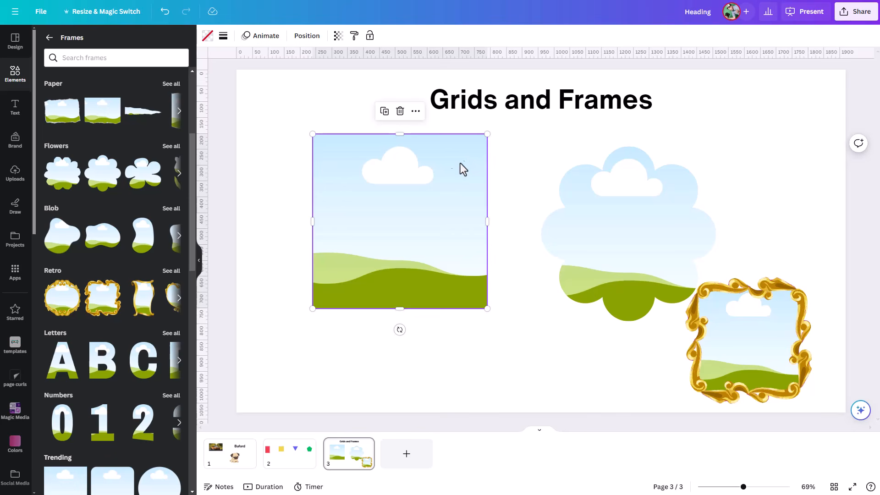
drag(397, 134, 396, 196)
click(610, 218)
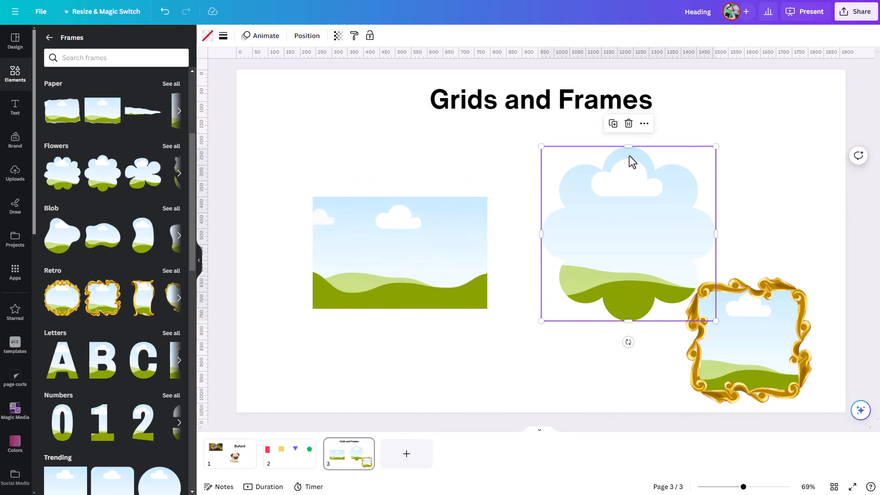
drag(626, 147, 626, 215)
drag(623, 254, 605, 187)
click(716, 344)
mouse_move(685, 277)
mouse_down()
mouse_move(701, 296)
mouse_move(687, 288)
mouse_up()
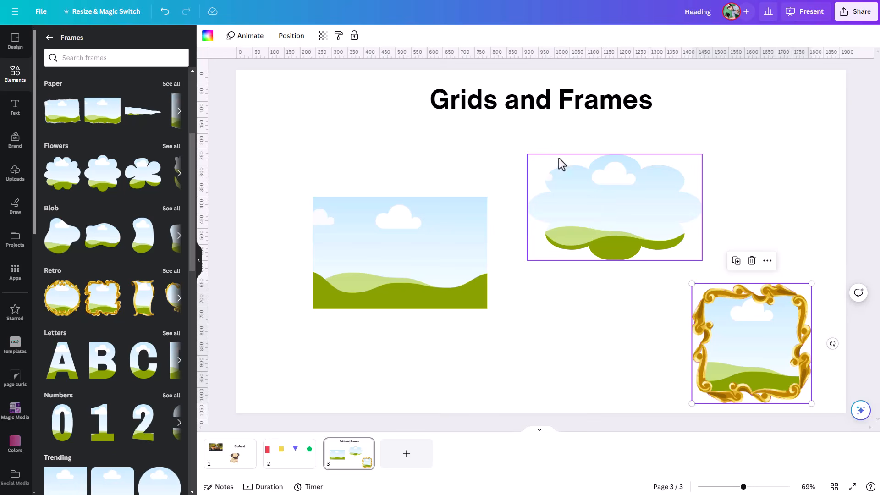
- Fill the rectangular frame on the left half of the page with solid red
click(419, 248)
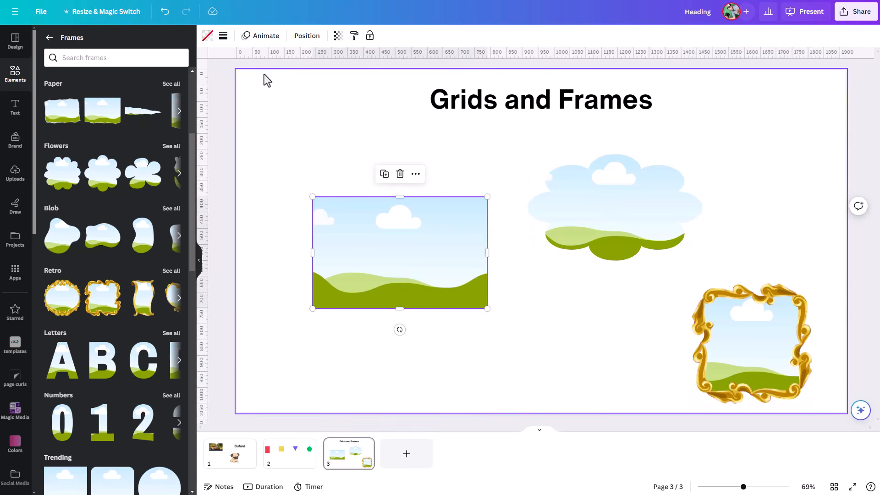
click(207, 36)
click(124, 117)
click(511, 318)
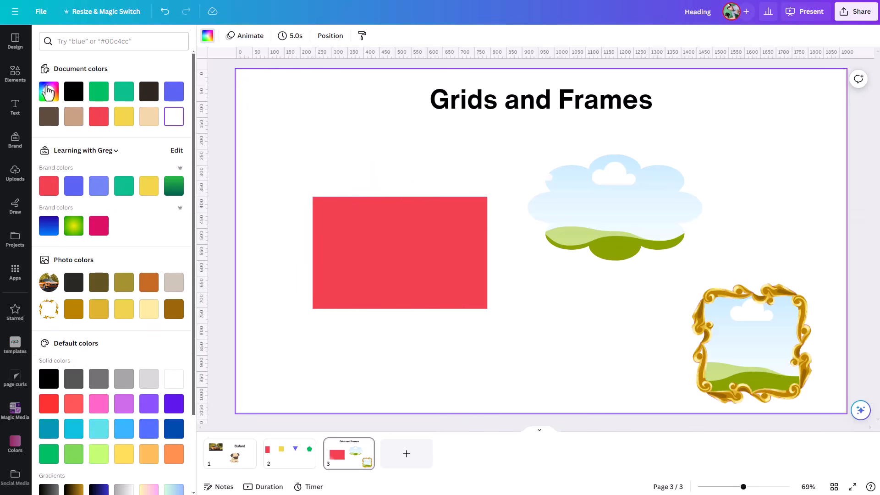
- Place the trending photo of the person in red on a blue background into the rectangular frame and the flower frame
click(15, 74)
scroll(122, 314, down, 5)
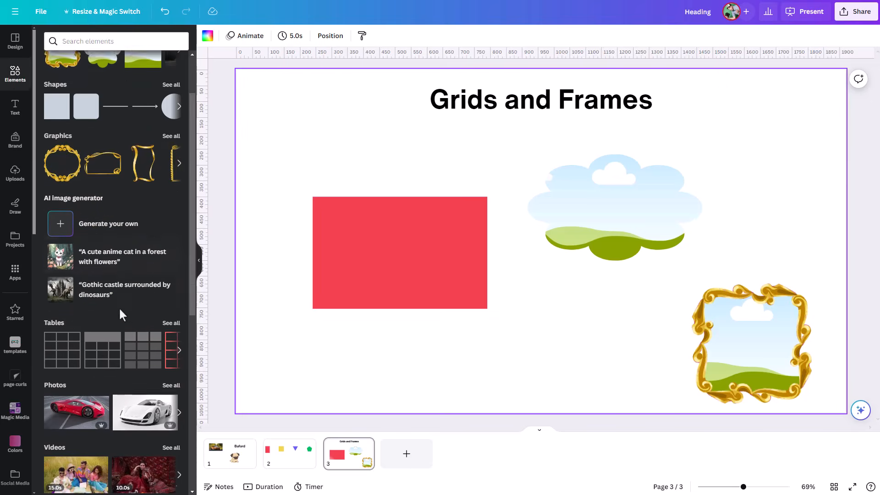
click(170, 270)
scroll(168, 280, down, 3)
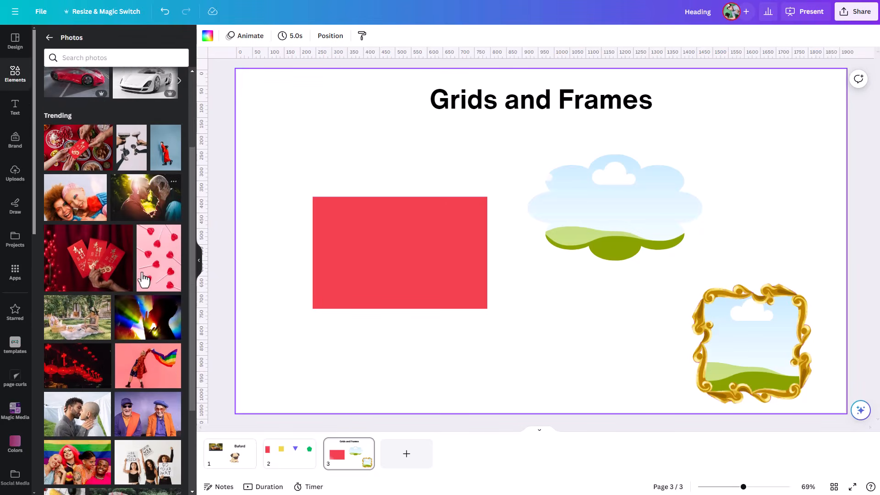
scroll(140, 273, up, 2)
drag(164, 243, 359, 253)
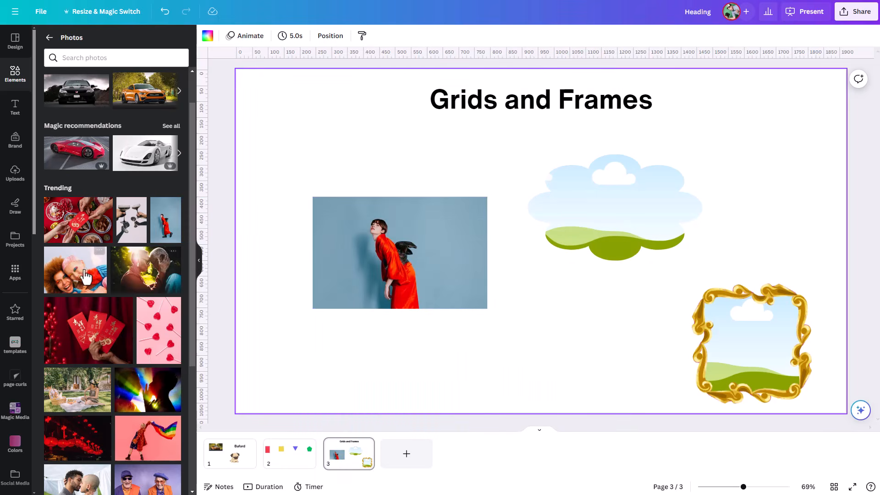
drag(165, 227, 558, 199)
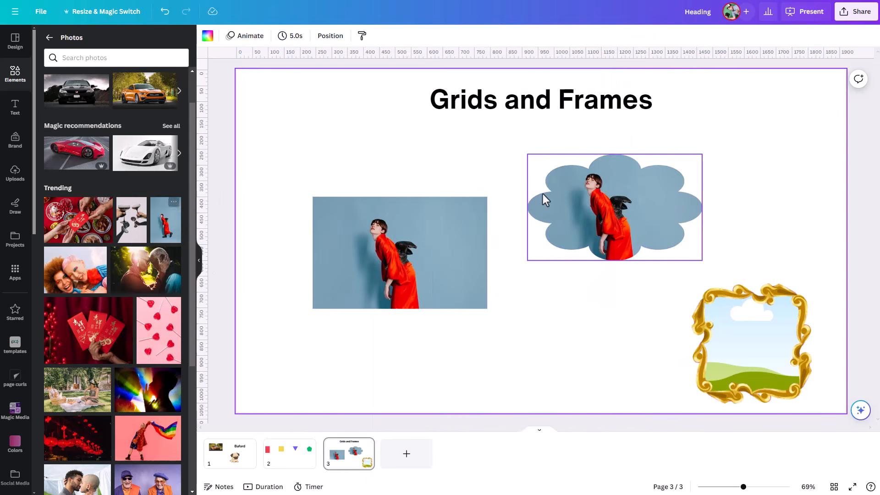
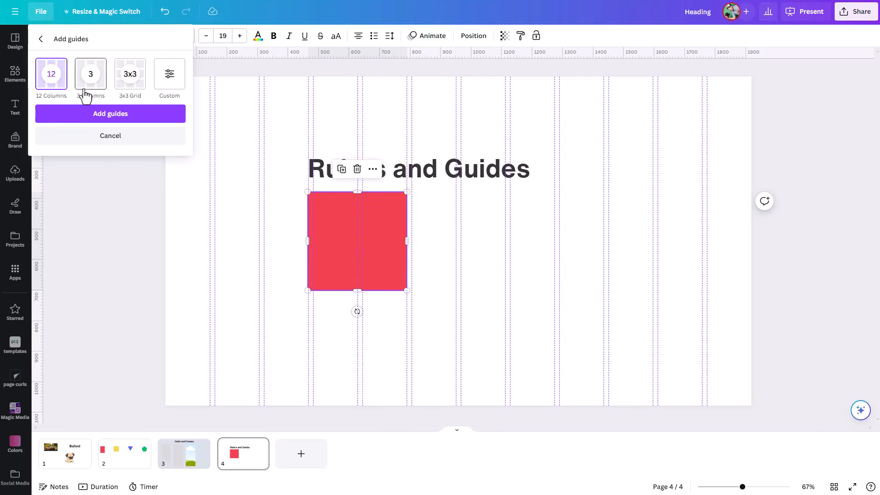
- Preview the 3 Columns and 3x3 Grid guide presets and switch to a custom guide layout
click(86, 98)
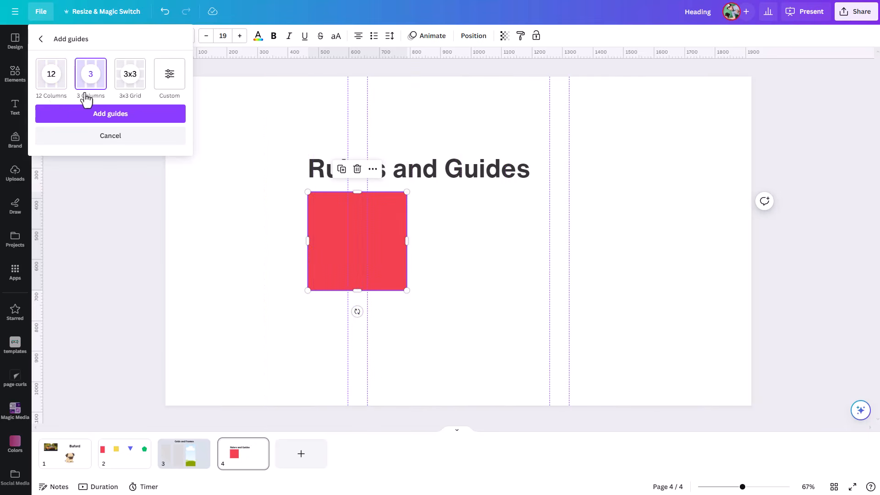
click(122, 95)
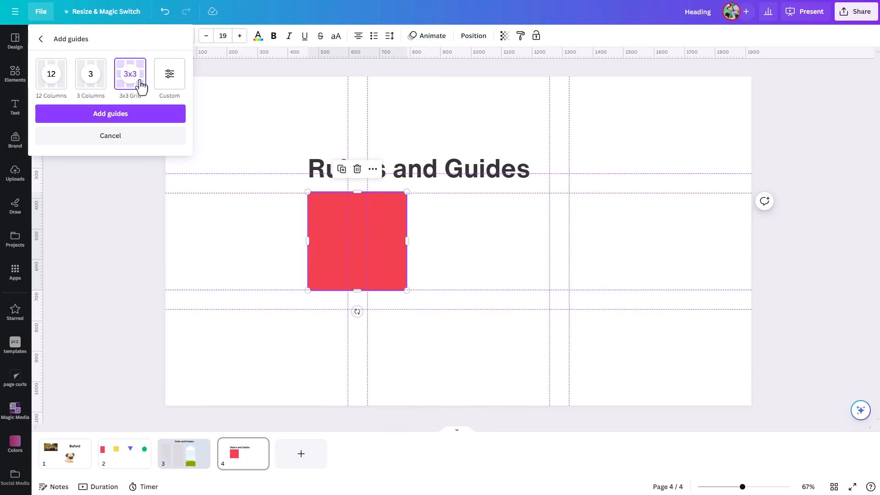
click(165, 88)
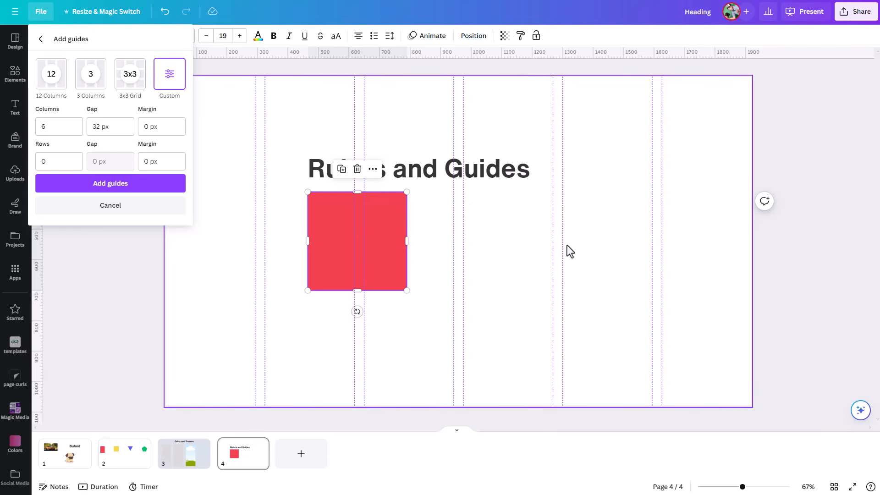
- Set the custom guides to 3 columns and 3 rows
click(55, 126)
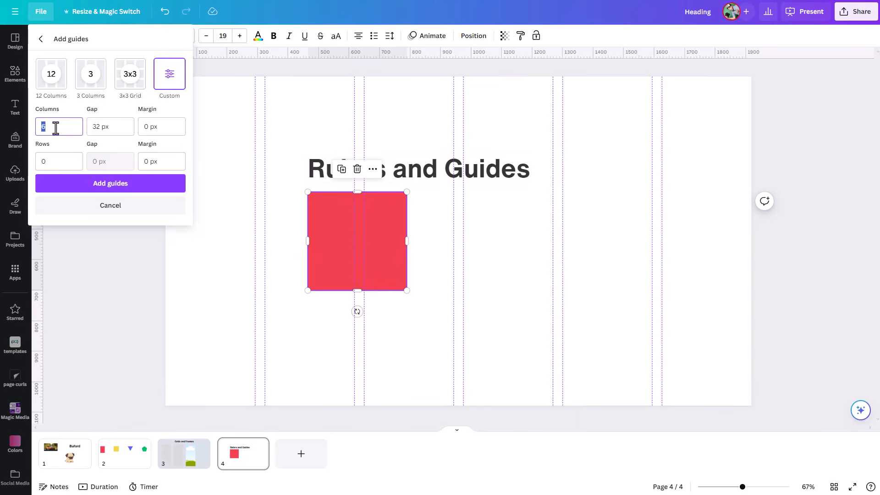
drag(67, 128, 33, 130)
text(3)
click(102, 129)
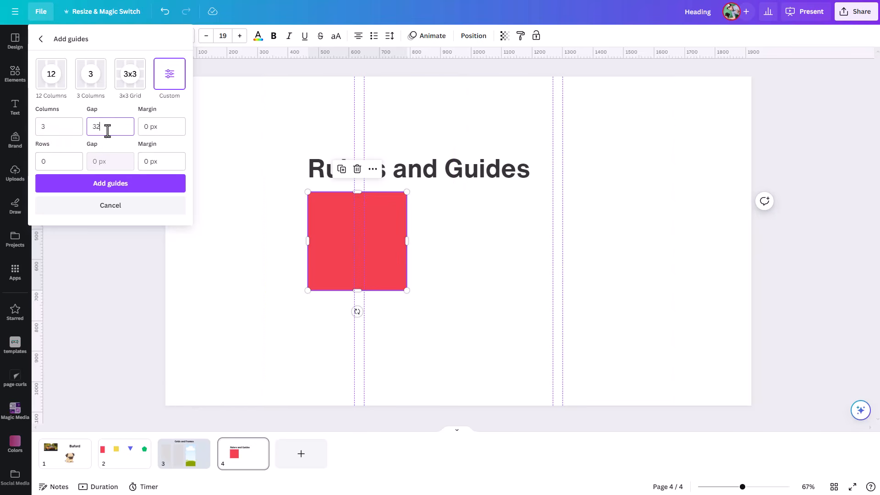
click(59, 159)
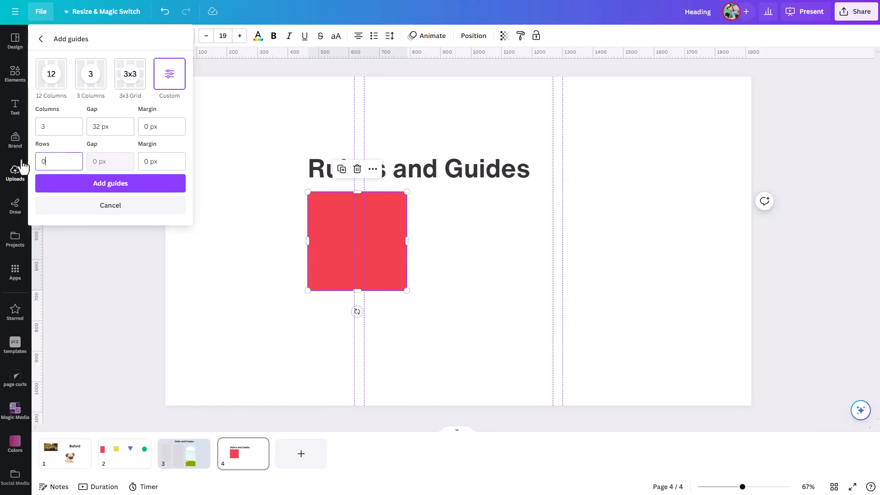
key(BackSpace)
text(3)
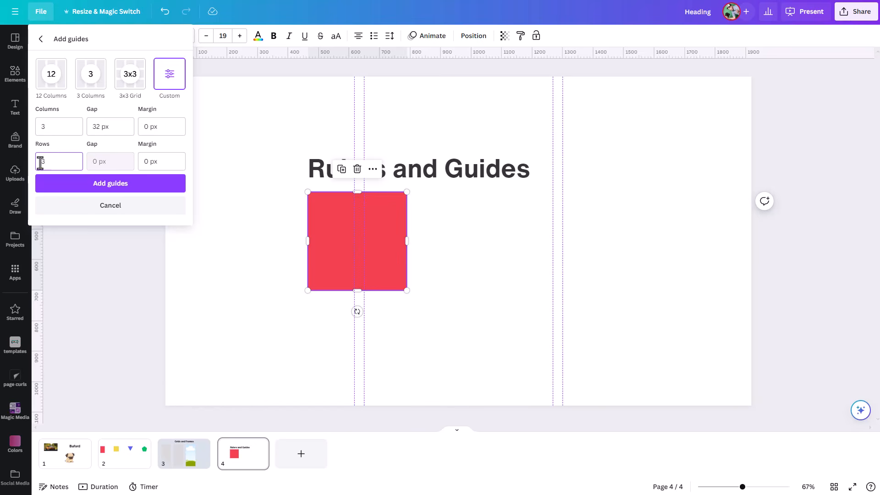
- Set the column gap to 0 px and add the guides to the page
click(68, 126)
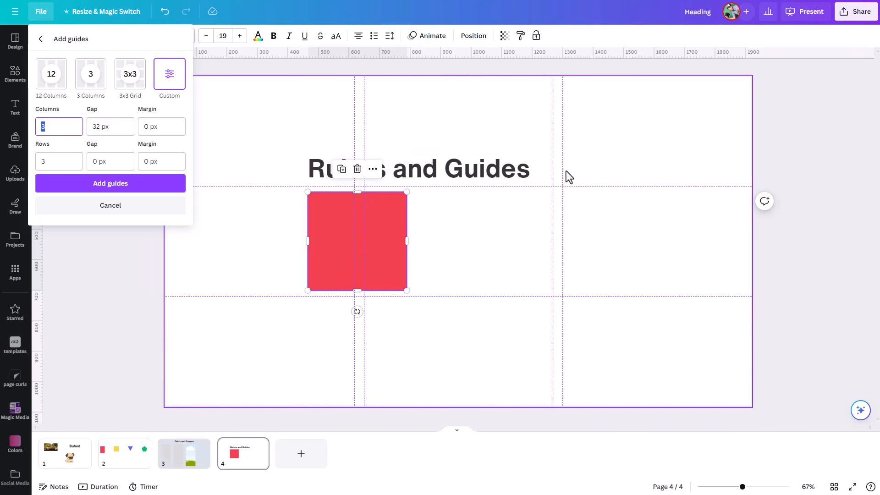
click(122, 124)
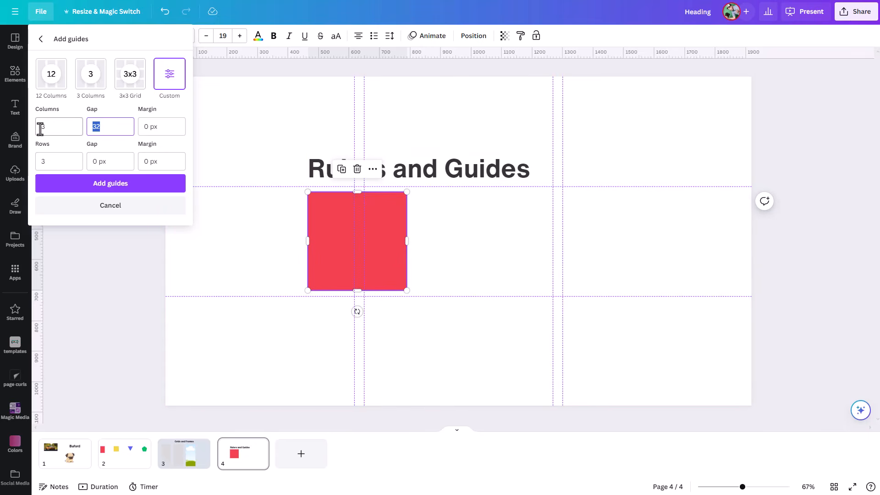
text(0)
click(169, 128)
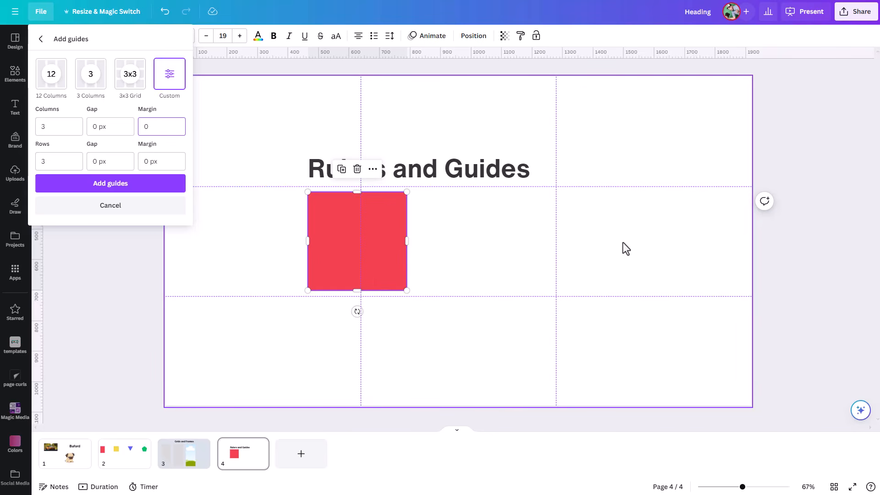
click(96, 184)
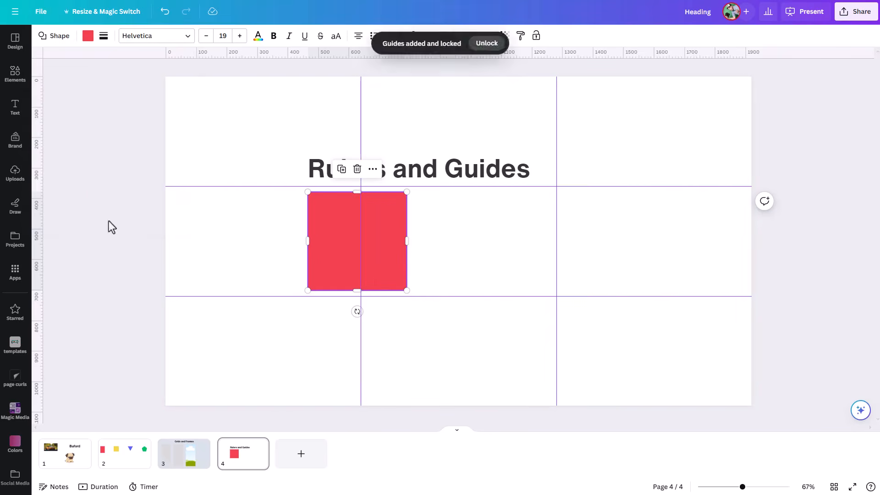
- Move the red square into the page's upper-left guide cell and stretch it to fill the cell, 640 px wide
mouse_move(309, 250)
mouse_down()
mouse_move(297, 253)
mouse_move(260, 173)
mouse_move(280, 163)
mouse_move(279, 152)
mouse_move(165, 141)
mouse_up()
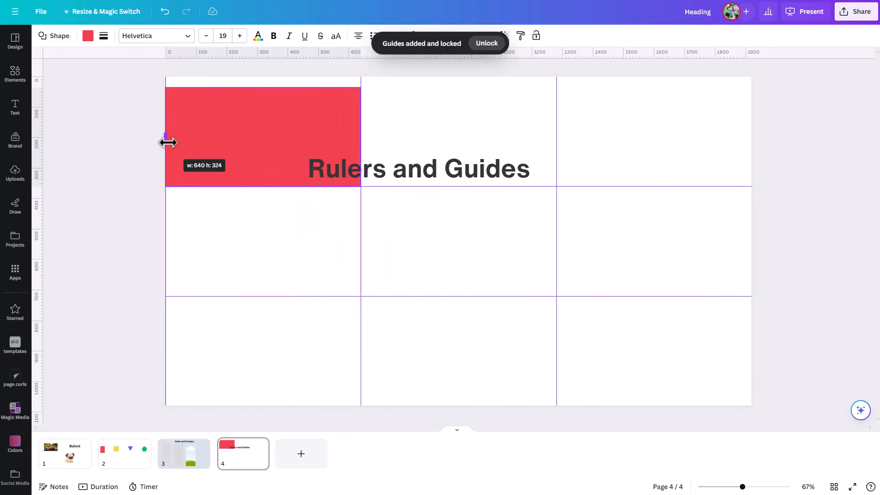
drag(261, 85, 260, 76)
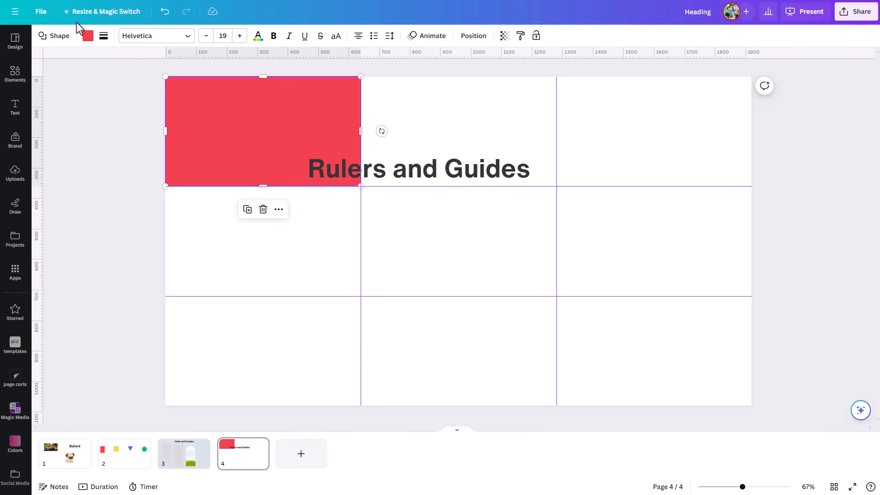
- Clear all guides from the page
click(41, 13)
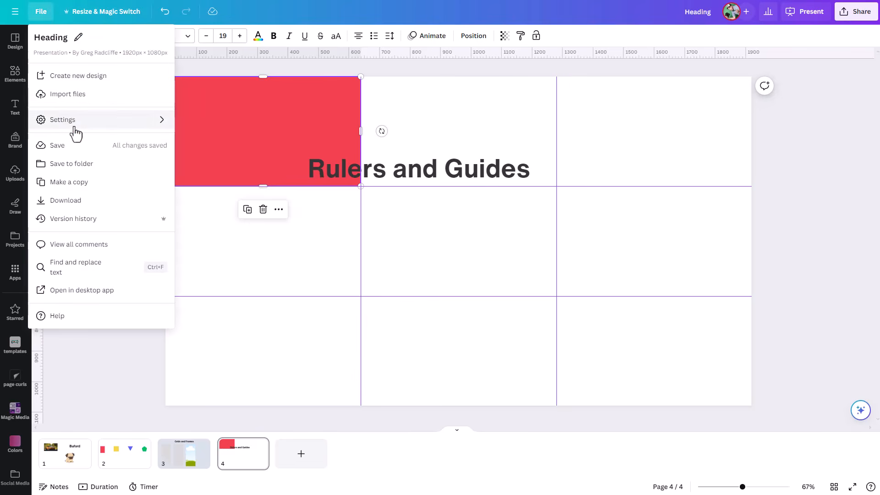
mouse_move(101, 128)
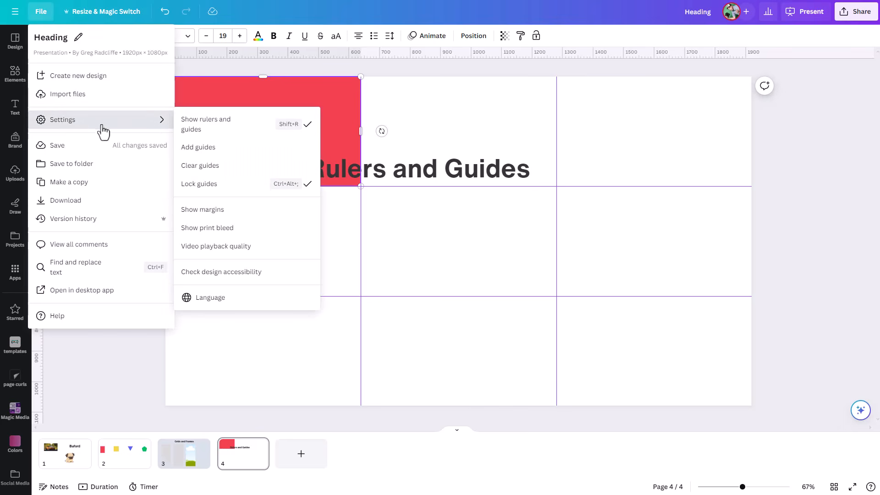
click(212, 167)
- Start adding a new set of custom guides and set the column margin to 25 px
click(40, 12)
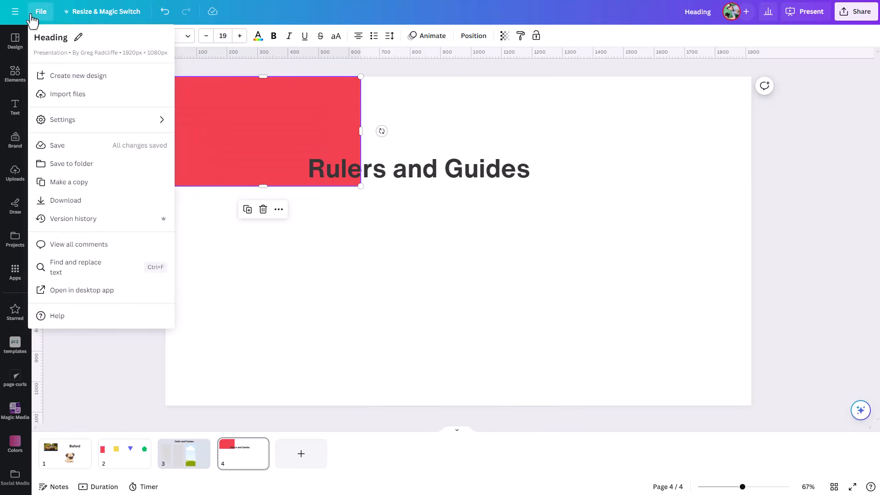
mouse_move(82, 126)
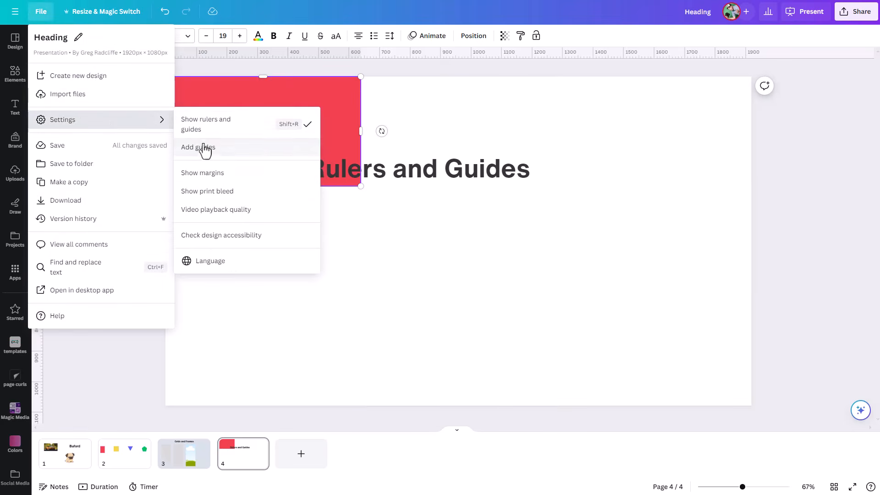
click(204, 147)
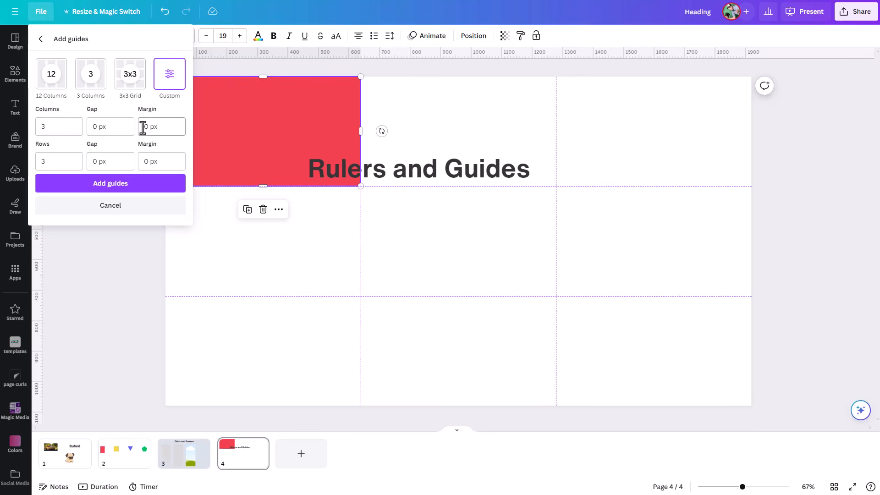
click(158, 126)
text(35)
drag(157, 128, 116, 127)
text(25)
click(161, 159)
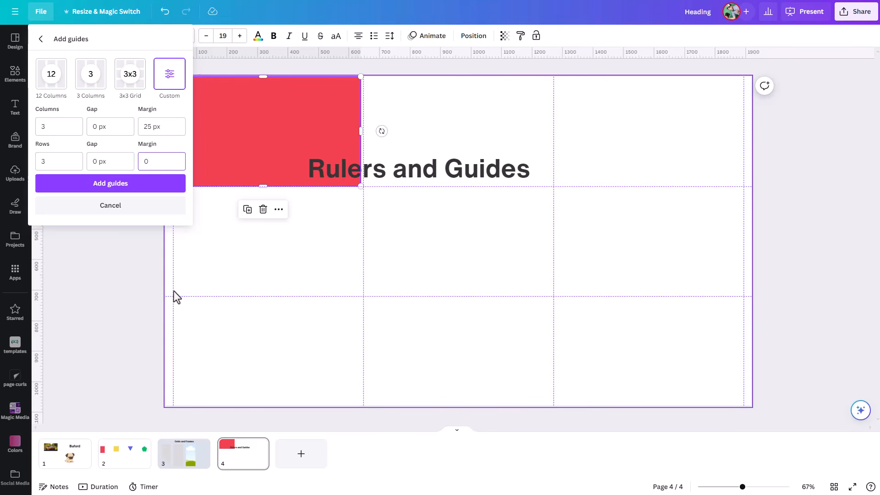
- Set both the column margin and the row margin of the custom guides to 100 px
click(170, 127)
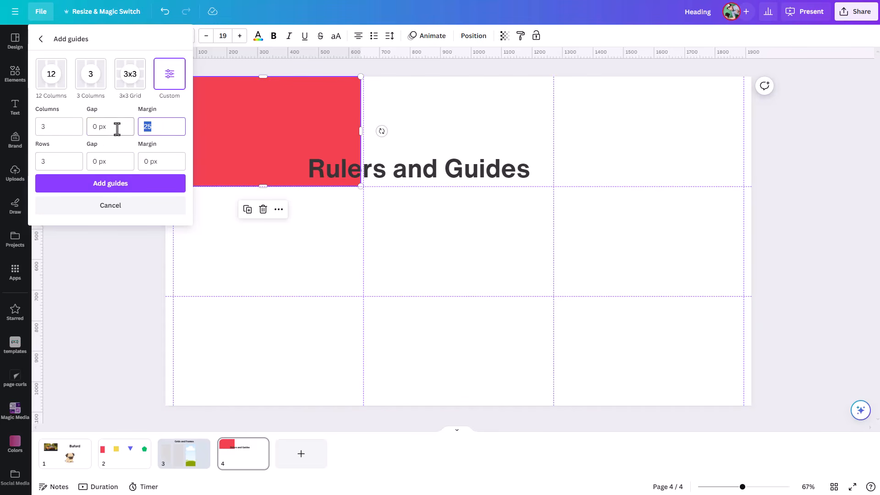
text(100)
click(161, 162)
text(0)
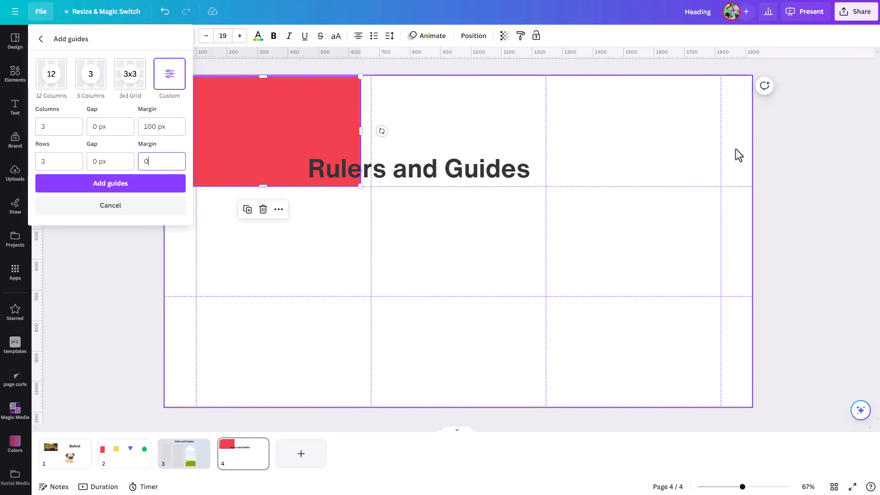
double_click(145, 161)
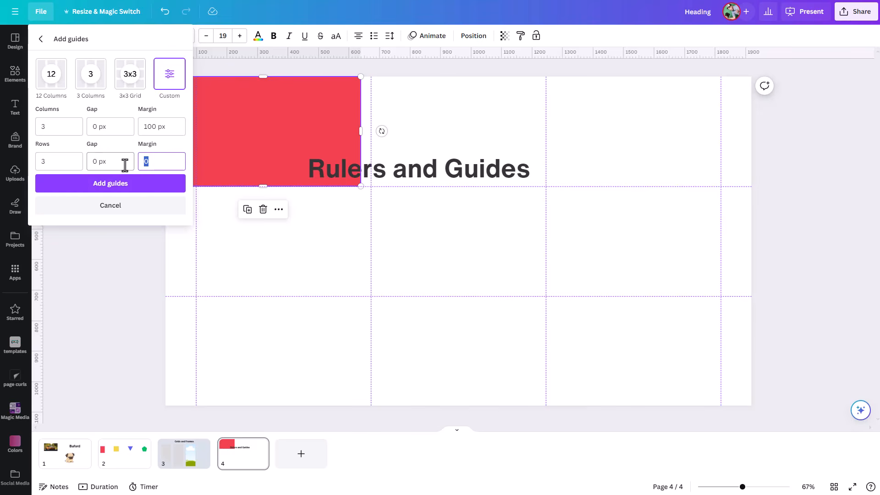
text(100)
click(173, 131)
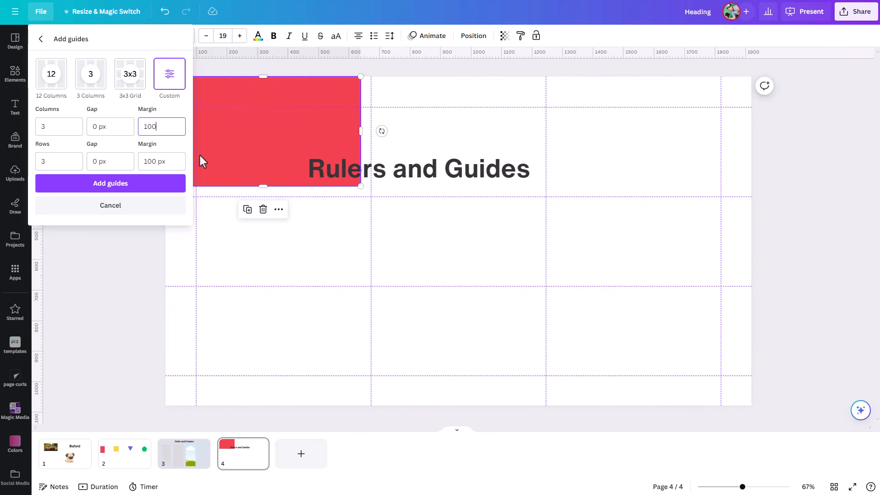
- Set the column and row gaps to 50 px and add the guides to the page
click(113, 125)
drag(113, 123, 70, 125)
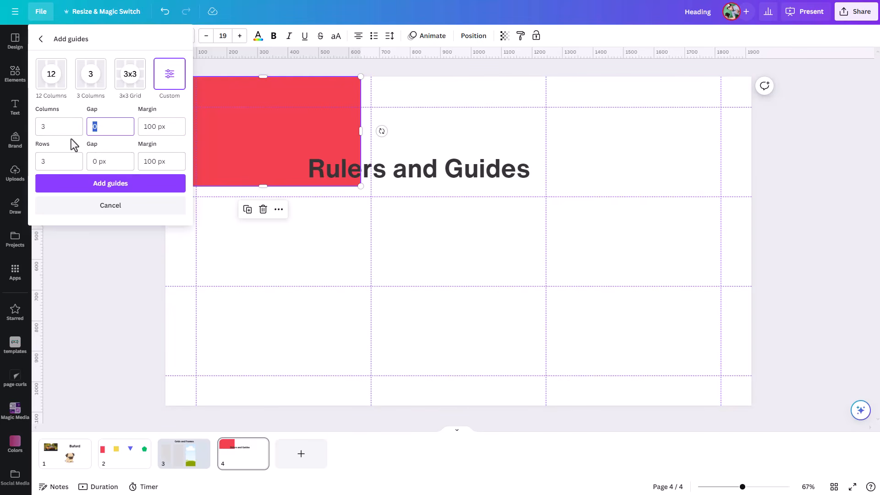
text(50)
click(108, 161)
drag(113, 161, 88, 161)
text(50)
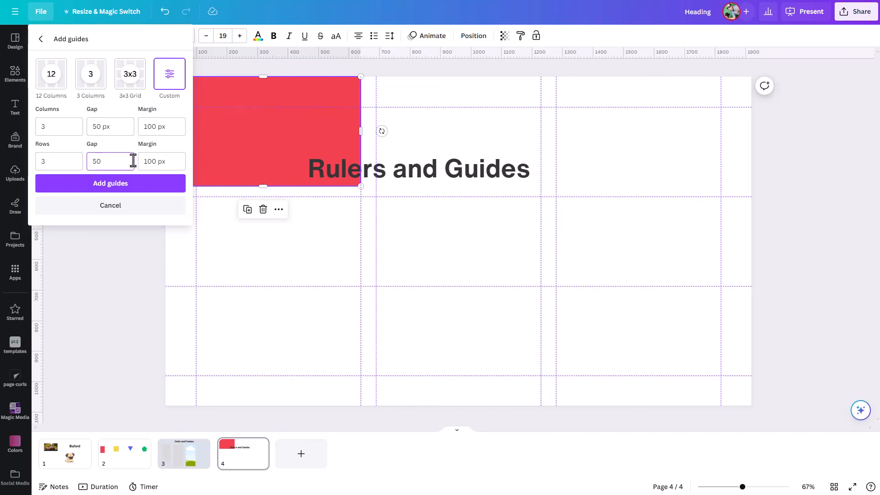
click(159, 166)
click(140, 188)
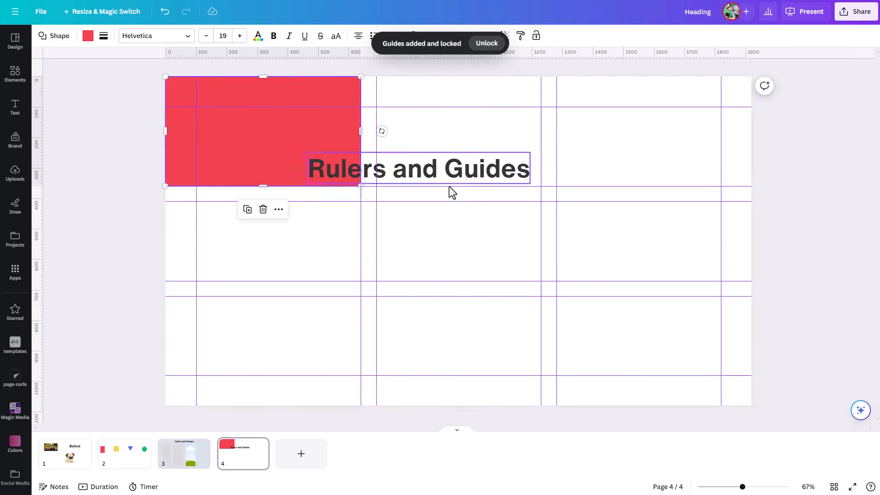
- Resize the red rectangle to fit exactly within the upper-left guide cell inside the margins
drag(309, 150, 322, 171)
drag(391, 162, 359, 160)
drag(275, 215, 283, 186)
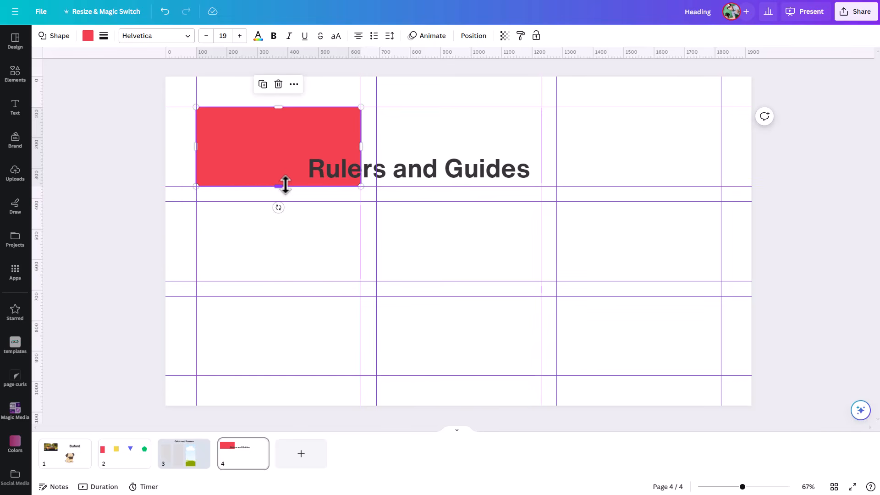
- Move the "Rulers and Guides" heading onto the red rectangle and shrink it
drag(454, 177, 359, 128)
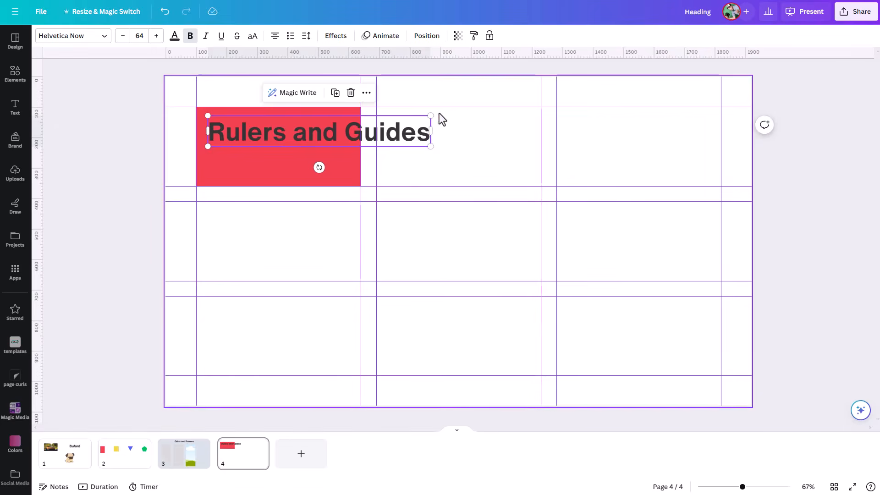
drag(427, 116, 292, 121)
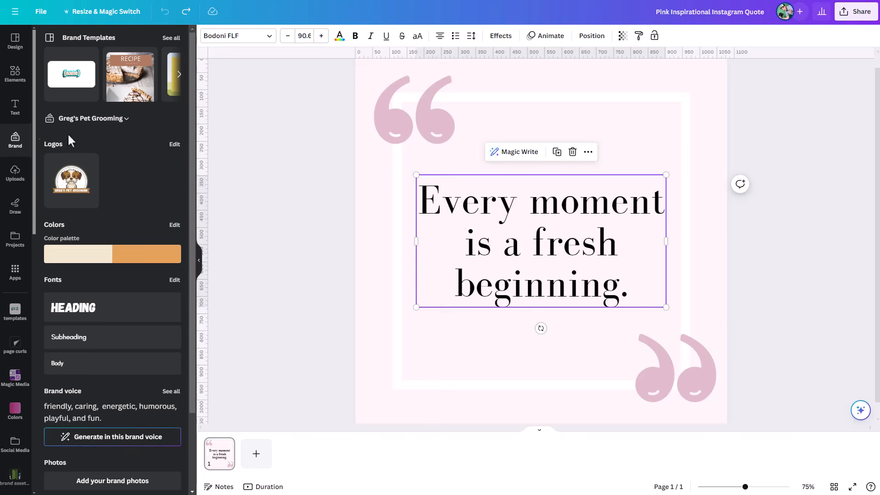
- Check the available brand kits, keep Greg's Pet Grooming, and place its logo, shrunk, at the bottom centre of the quote design
click(118, 120)
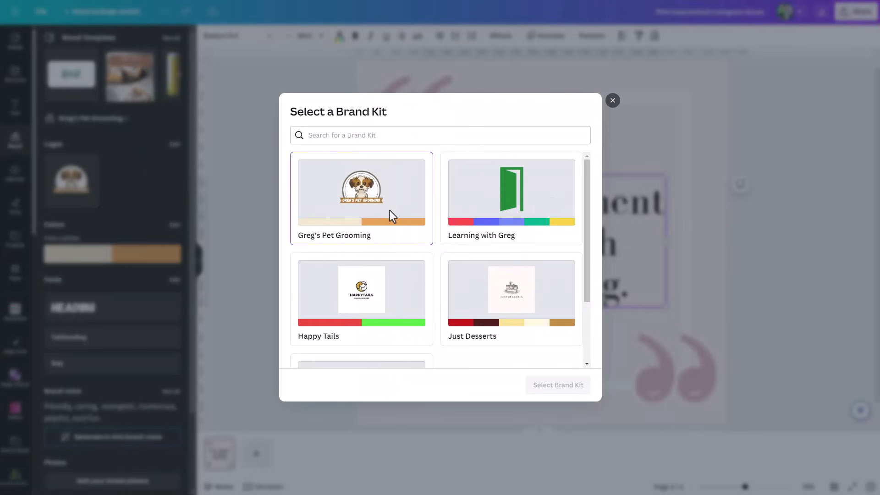
click(613, 101)
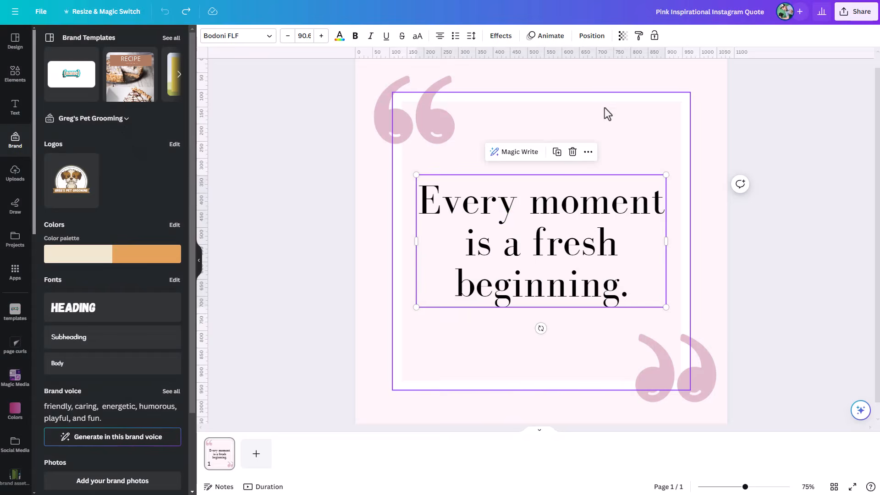
click(71, 183)
drag(473, 211, 487, 316)
drag(659, 245, 533, 367)
drag(497, 405, 535, 381)
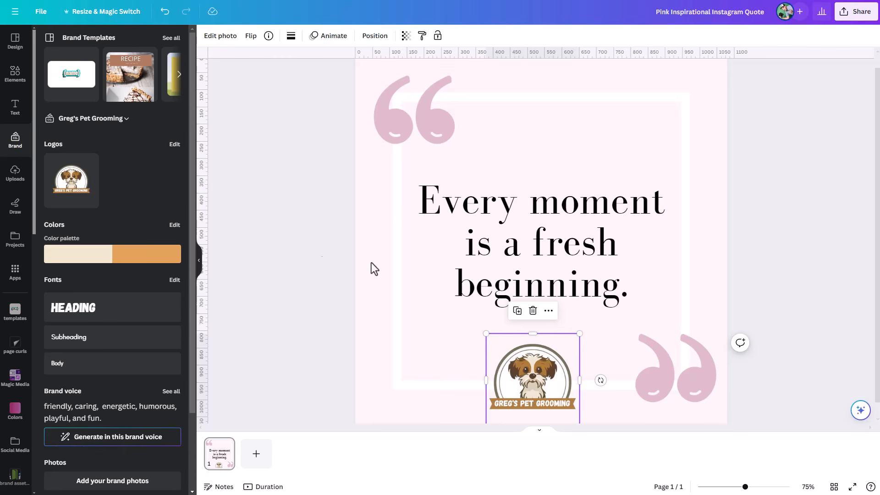
- Delete the two pink quotation mark graphics from the design
click(406, 133)
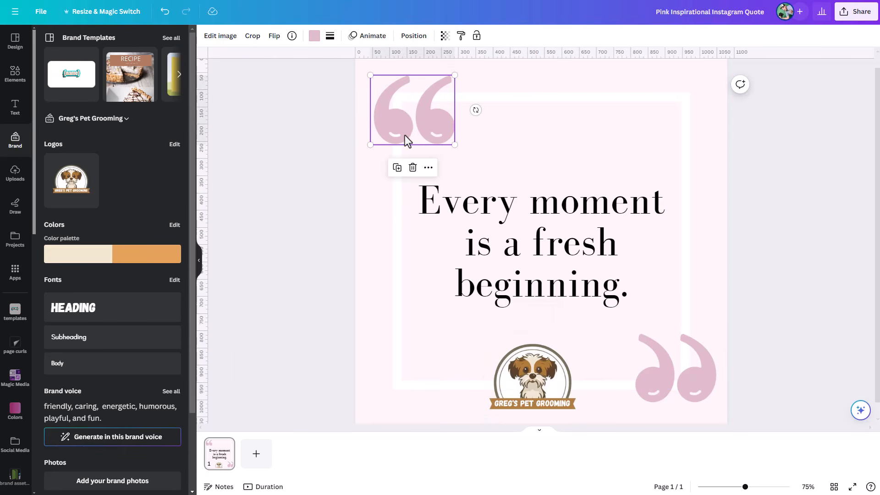
key(Delete)
click(685, 391)
key(Delete)
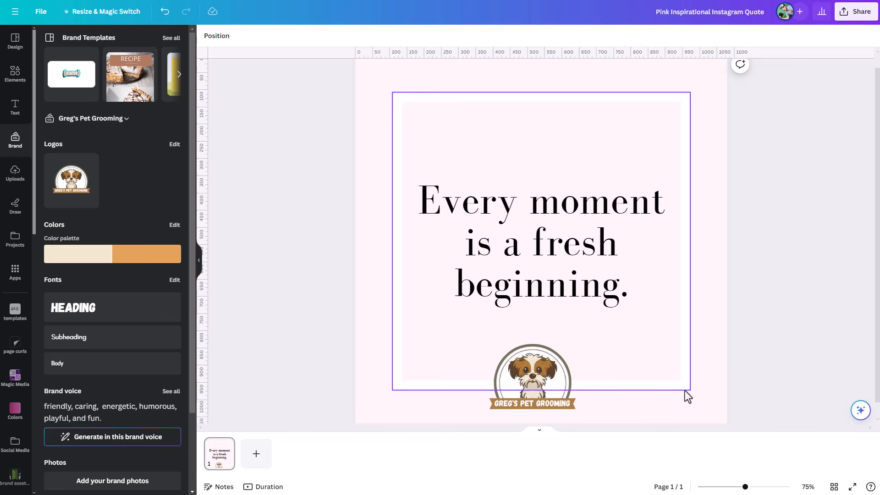
- Change the quote text to the League Spartan font at size 32
click(556, 271)
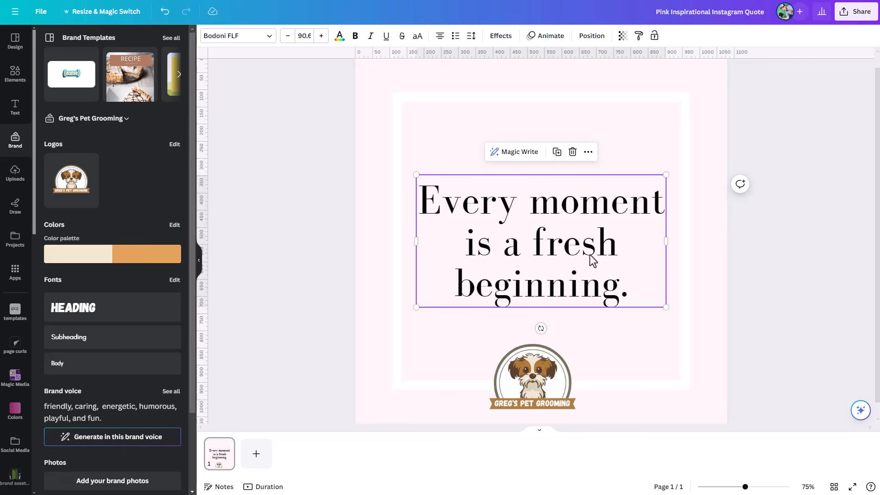
click(265, 36)
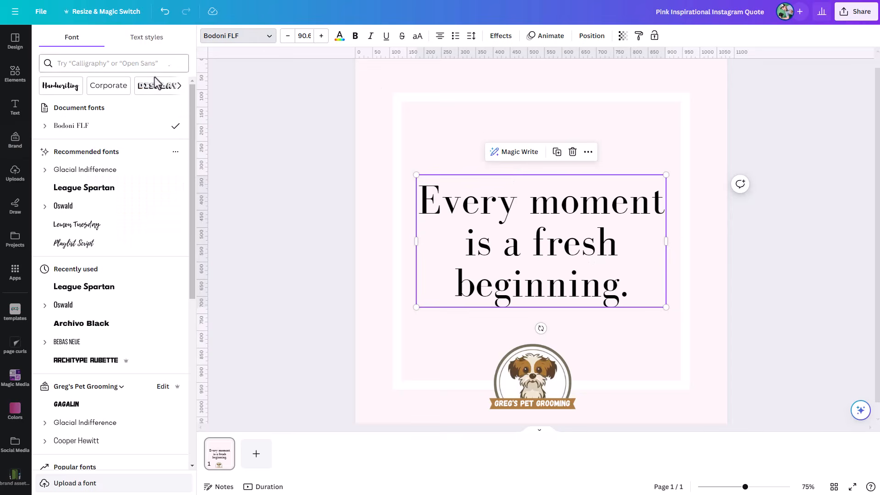
click(94, 188)
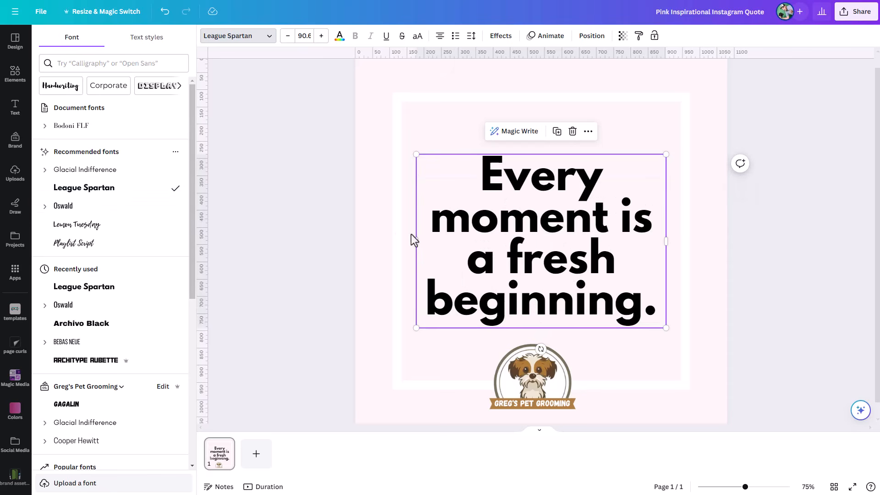
click(321, 36)
click(300, 36)
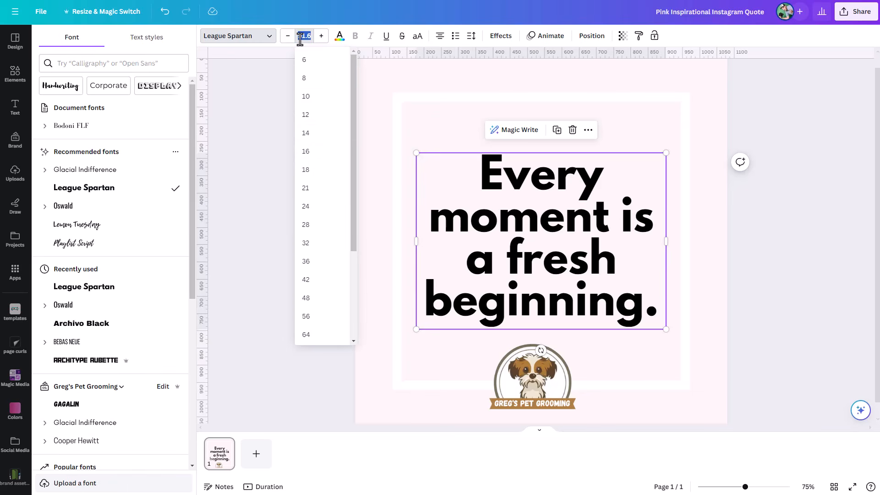
click(308, 248)
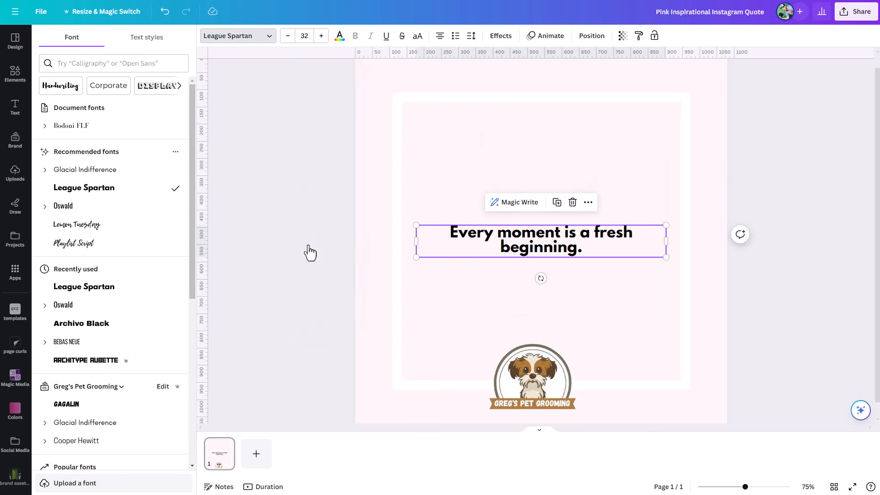
- Slightly increase the line spacing of the quote text
click(471, 36)
drag(498, 98, 505, 98)
click(764, 172)
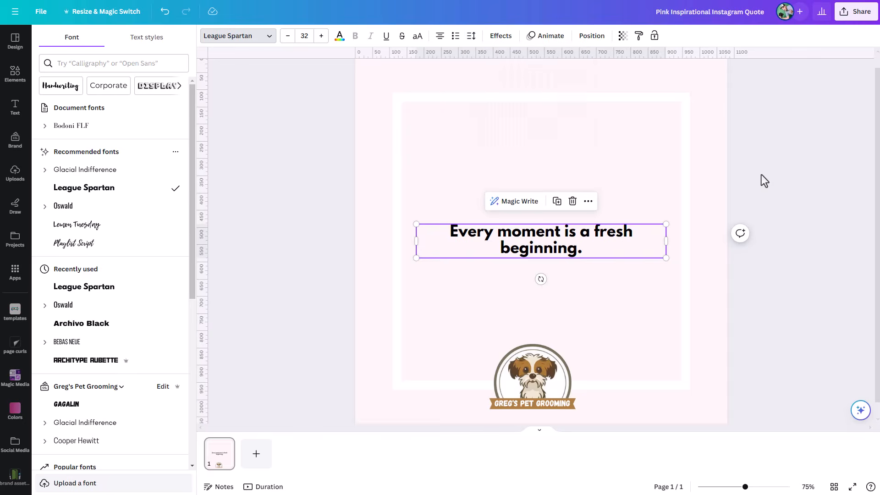
click(588, 270)
click(556, 238)
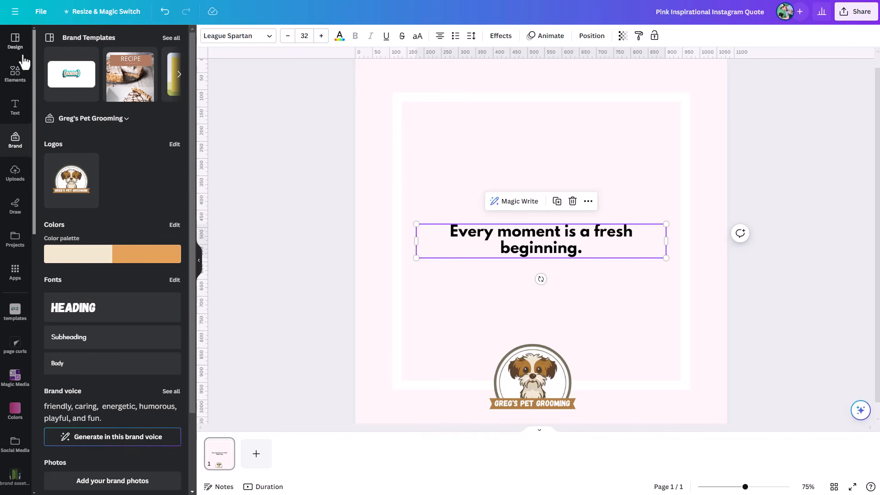
- Search the elements for "frame" and add the square landscape frame to the design
click(15, 73)
click(88, 41)
text(frame)
key(Return)
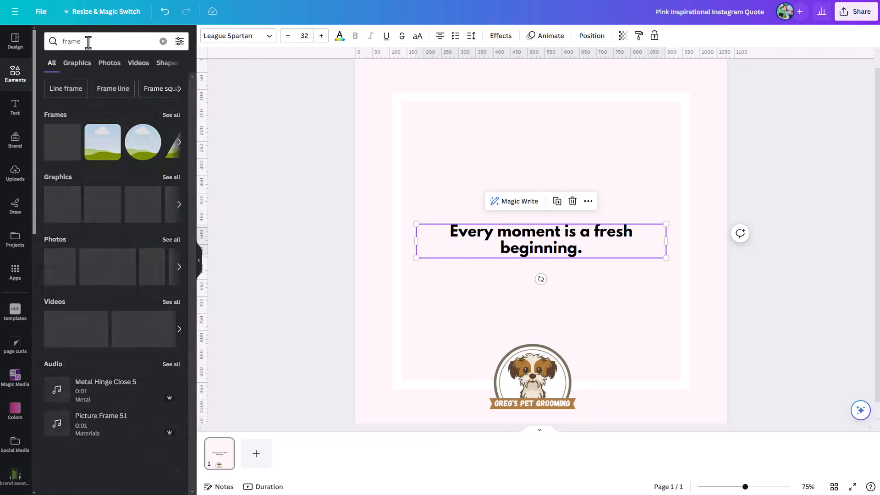
click(71, 133)
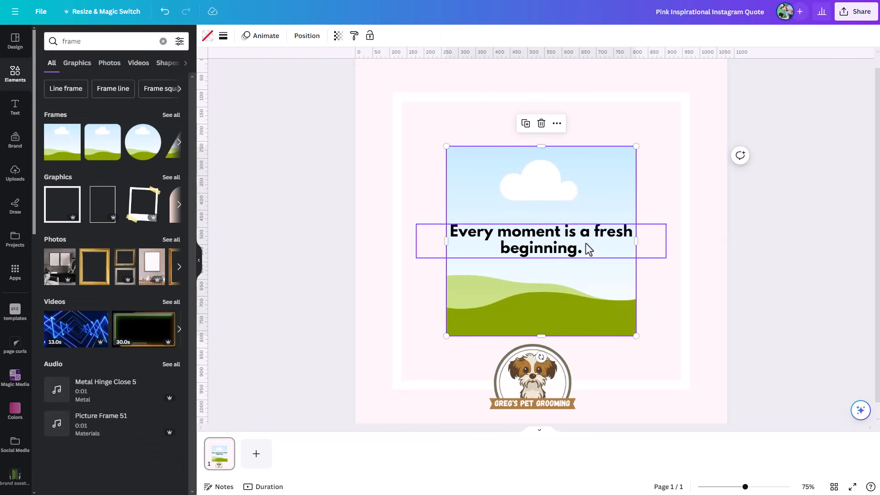
- Shrink the square frame to a small size and centre it over the upper edge of the white border
drag(636, 147, 542, 242)
drag(494, 316, 522, 175)
drag(565, 155, 550, 136)
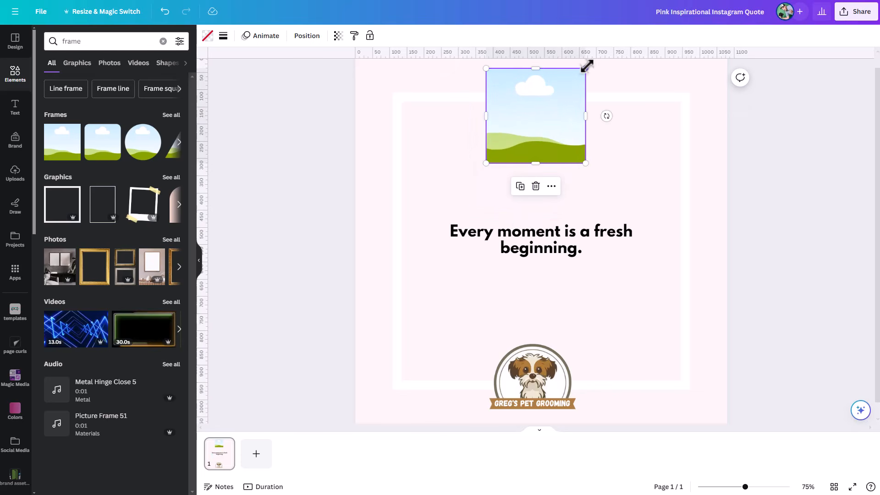
drag(586, 67, 570, 84)
drag(527, 136, 523, 117)
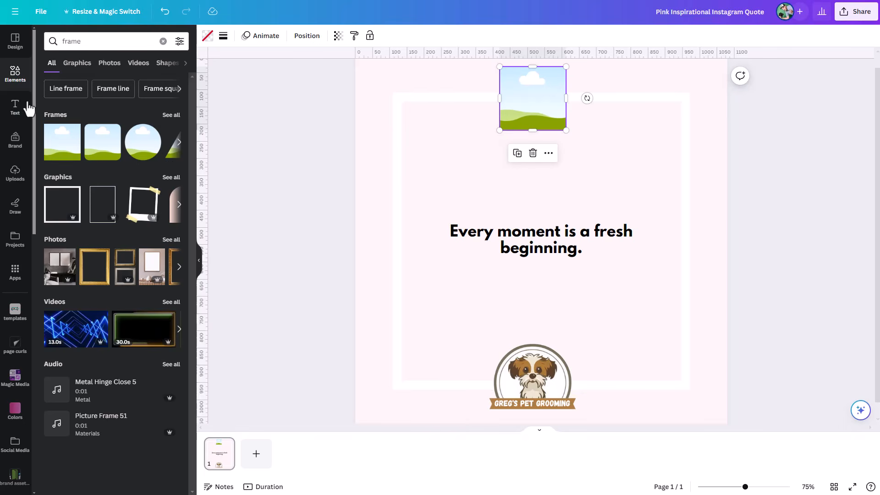
- Search the photos for "dog" and fill the frame with the black, white and brown puppy lying on grass
click(68, 41)
text(dd)
key(BackSpace)
text(og)
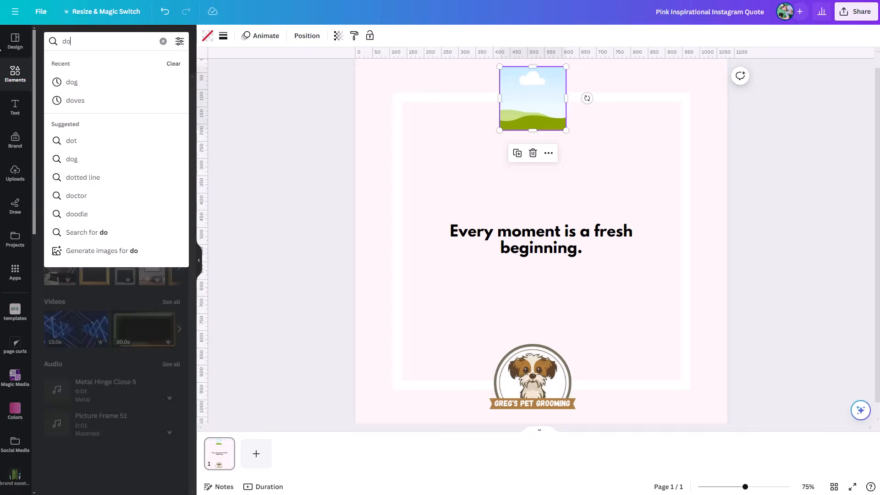
key(Return)
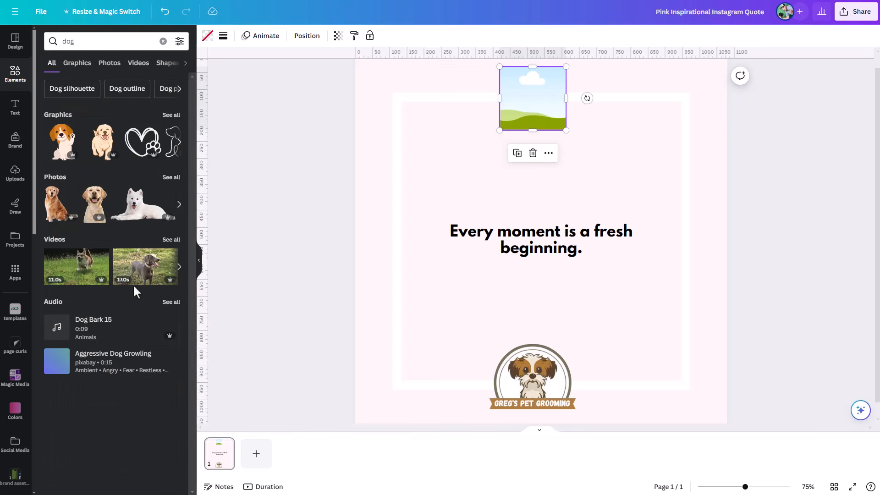
click(172, 178)
drag(102, 236, 524, 90)
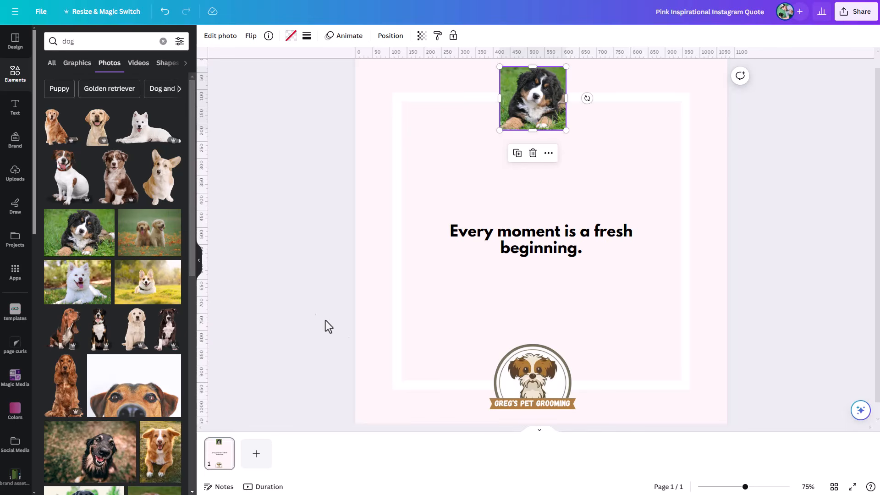
- Change the page background to the default solid yellow
click(369, 133)
click(207, 36)
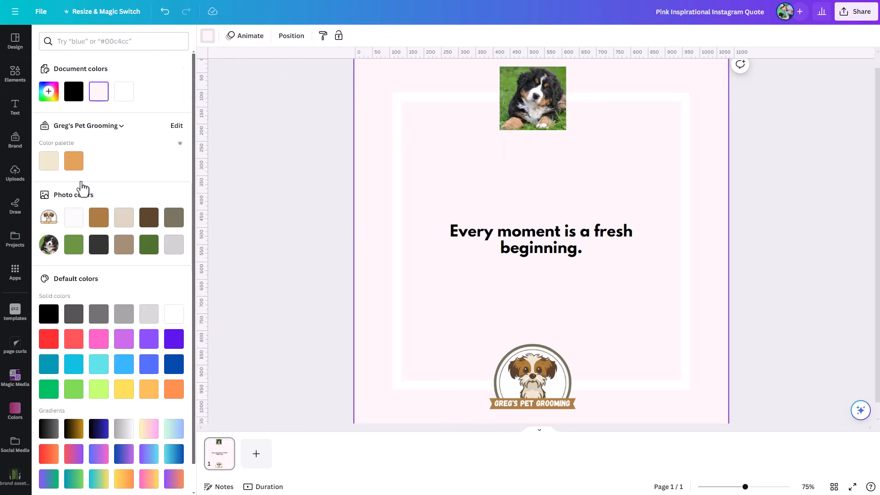
click(102, 393)
click(123, 393)
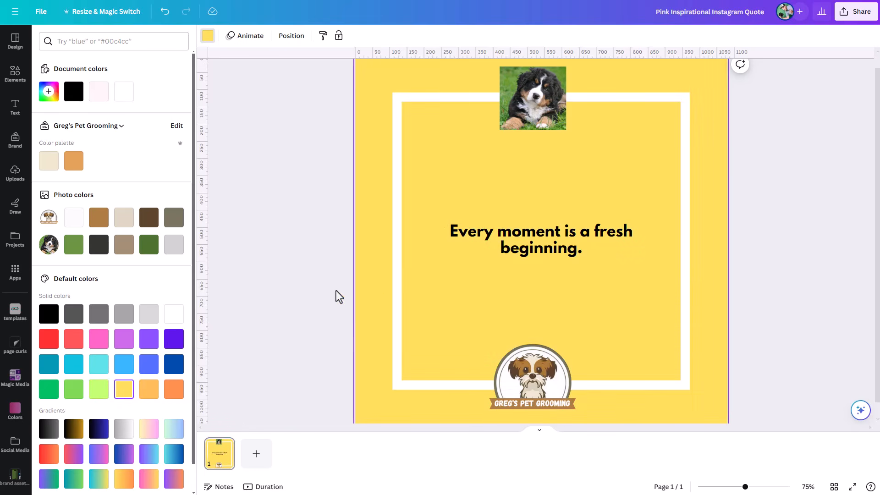
- Duplicate the page and set the copy's background to the default solid red
mouse_move(232, 450)
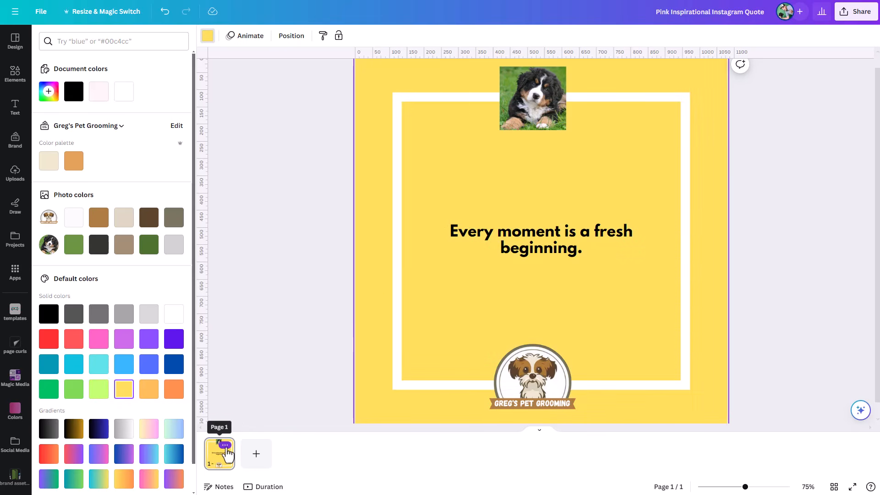
click(225, 445)
click(277, 328)
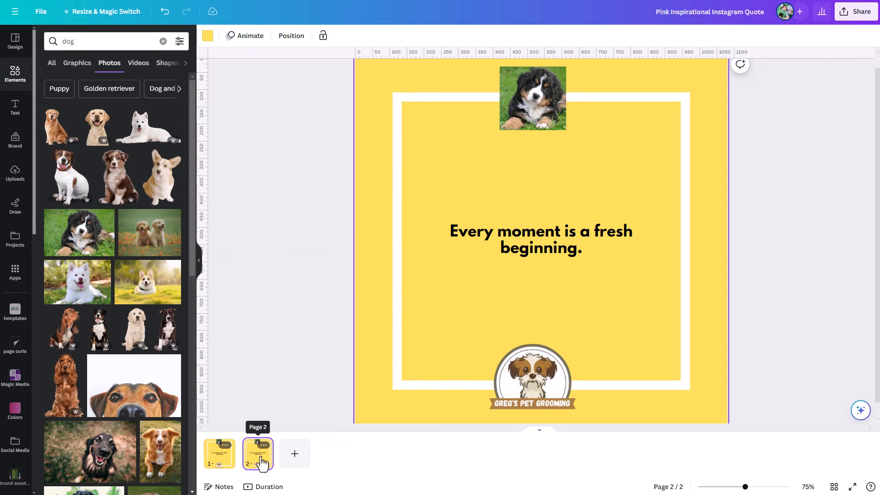
click(207, 38)
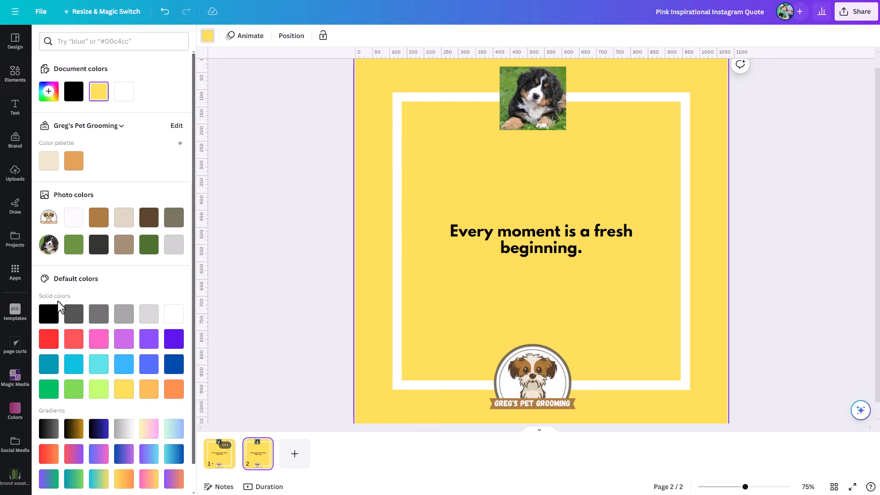
click(49, 340)
click(262, 287)
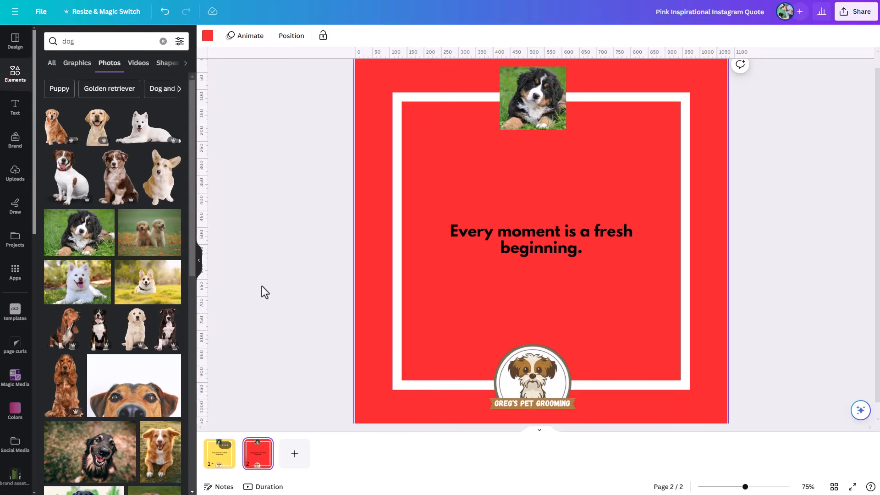
- On the yellow first page, replace the framed photo with the white dog lying on grass
click(222, 465)
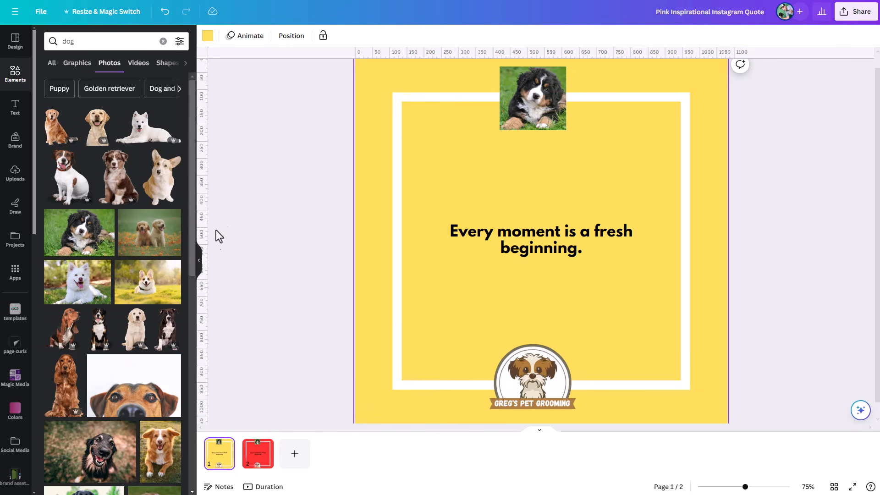
drag(89, 291, 541, 96)
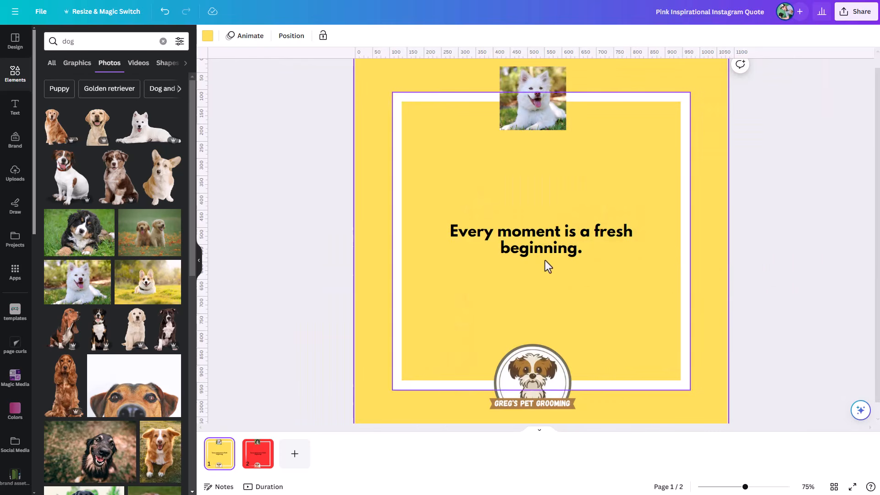
click(546, 251)
click(546, 250)
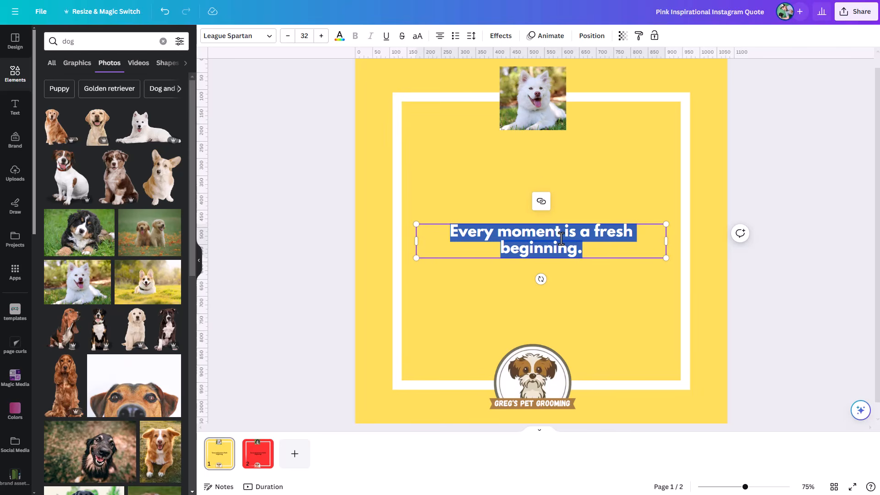
click(765, 309)
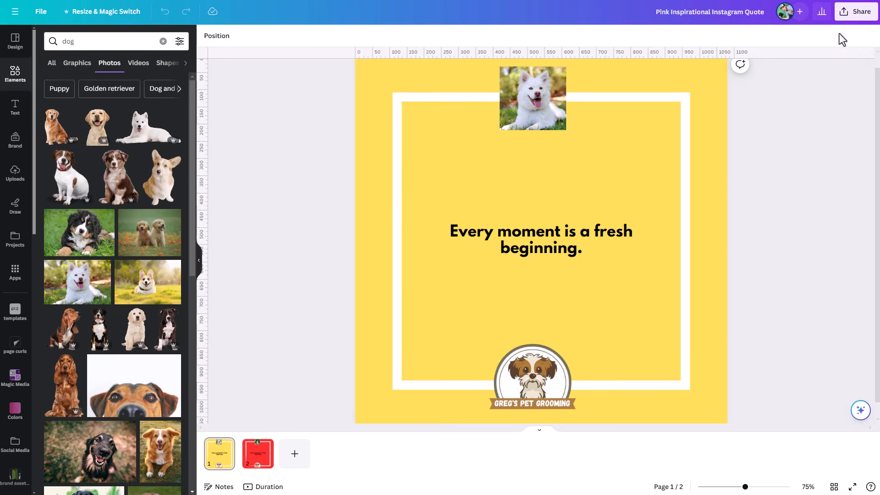
- Publish the design as a Brand Template in the Greg's Pet Grooming Templates folder
click(855, 12)
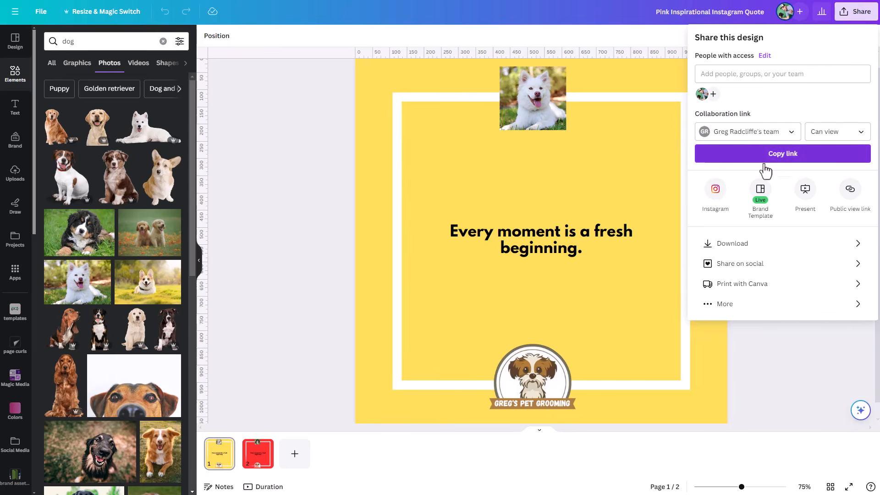
click(760, 195)
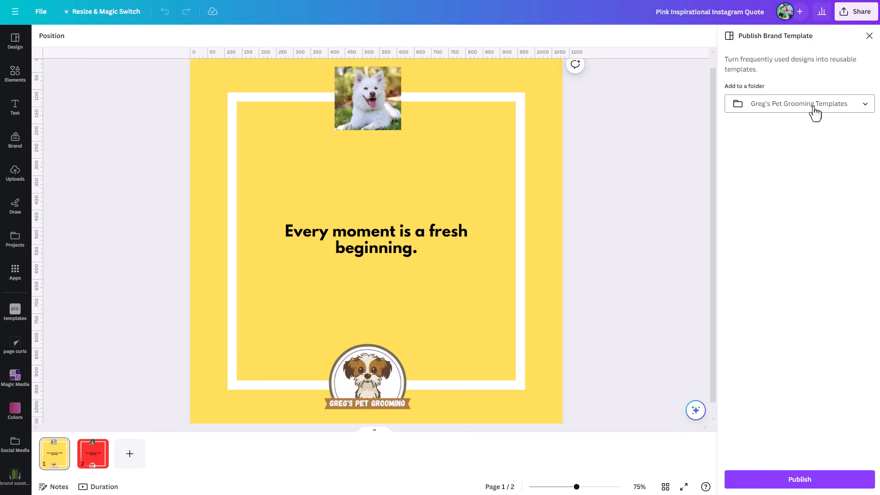
click(810, 480)
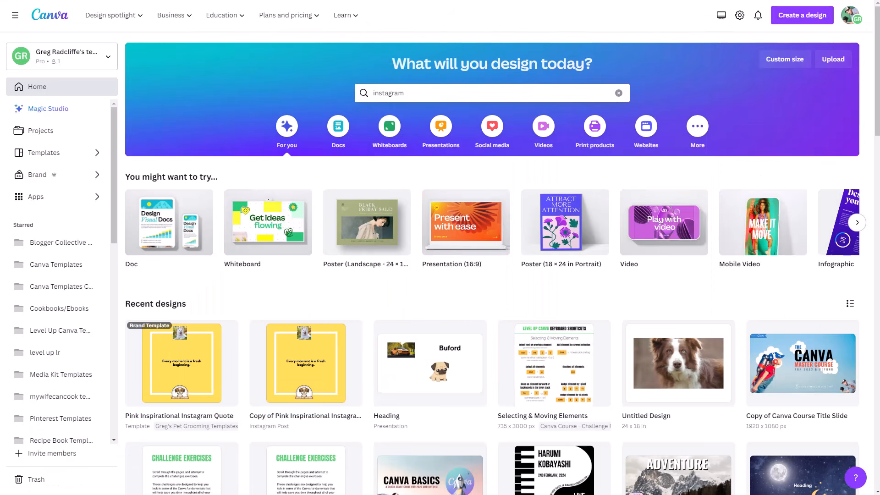
- Open the Pink Inspirational Instagram Quote brand template from the projects folder and create a new design from it
click(42, 131)
click(427, 310)
click(204, 180)
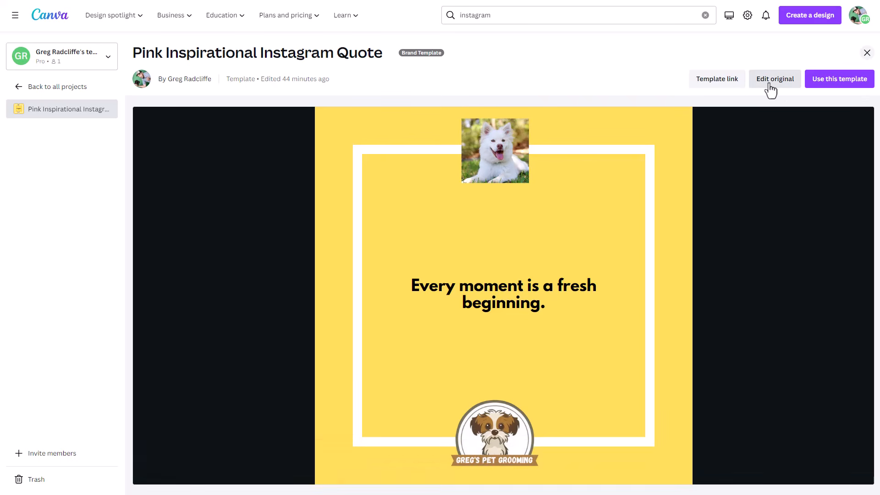
click(829, 84)
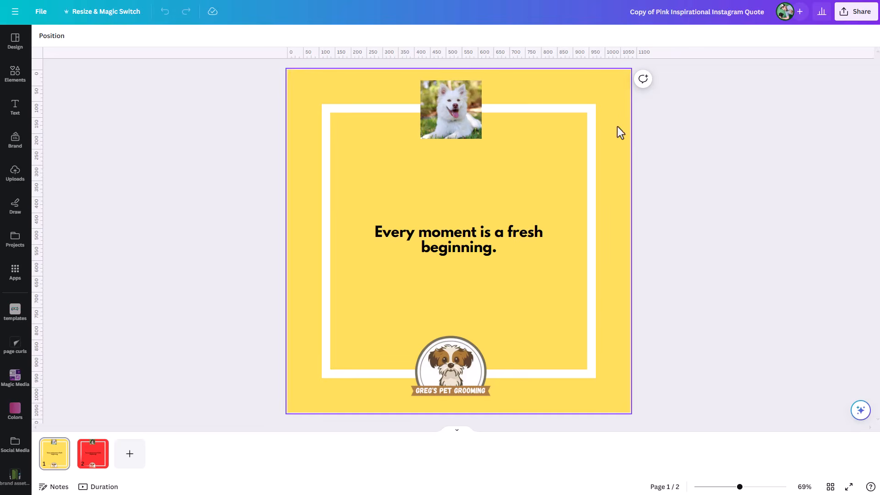
- Rename the new design as "instagram template"
click(653, 12)
text(instagra)
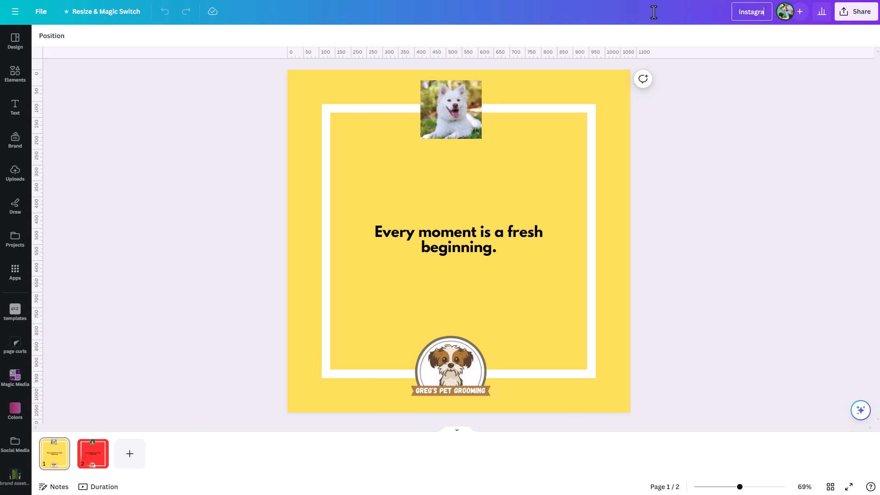
text(m template)
key(Return)
- Save the renamed design to the Greg's Pet Grooming Templates folder
click(867, 6)
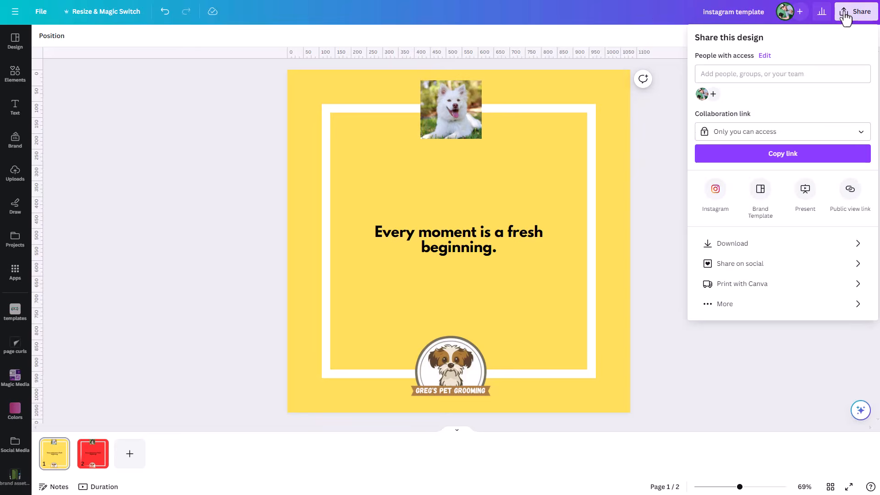
click(669, 241)
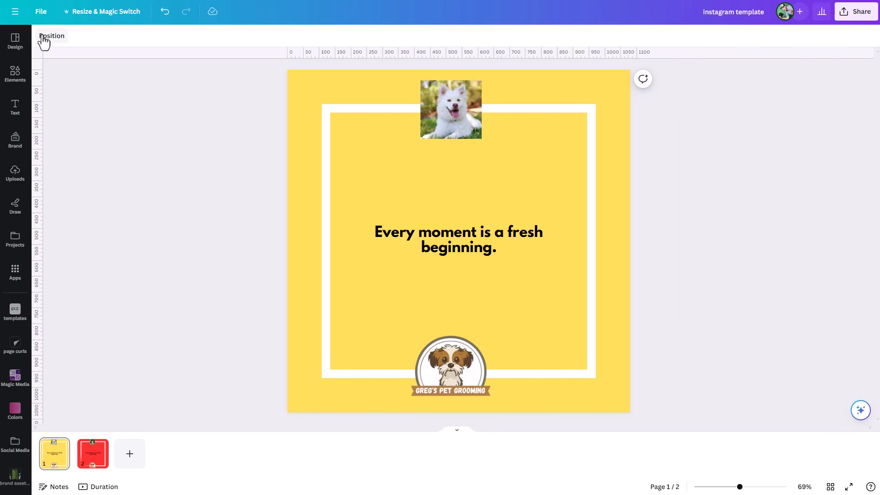
click(40, 12)
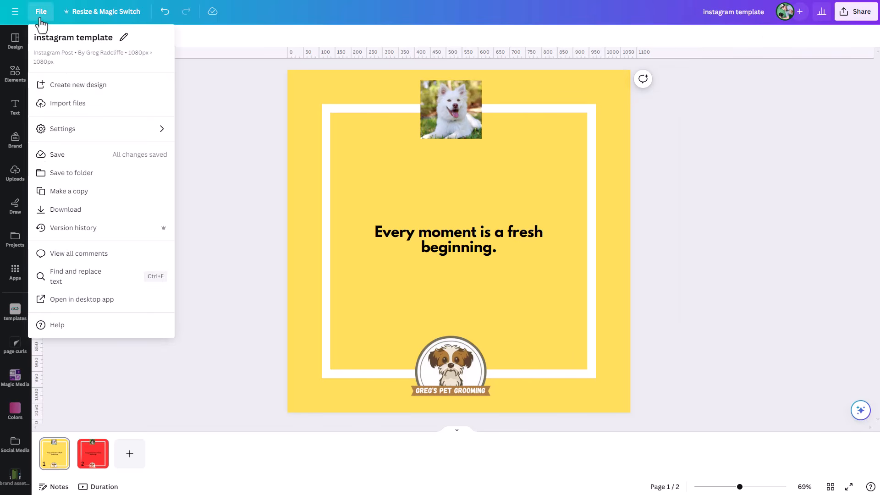
click(67, 174)
click(96, 103)
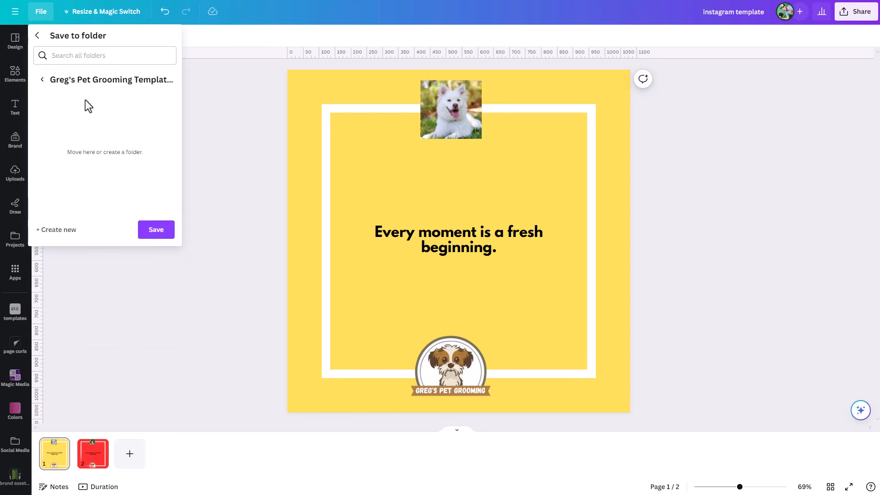
click(156, 229)
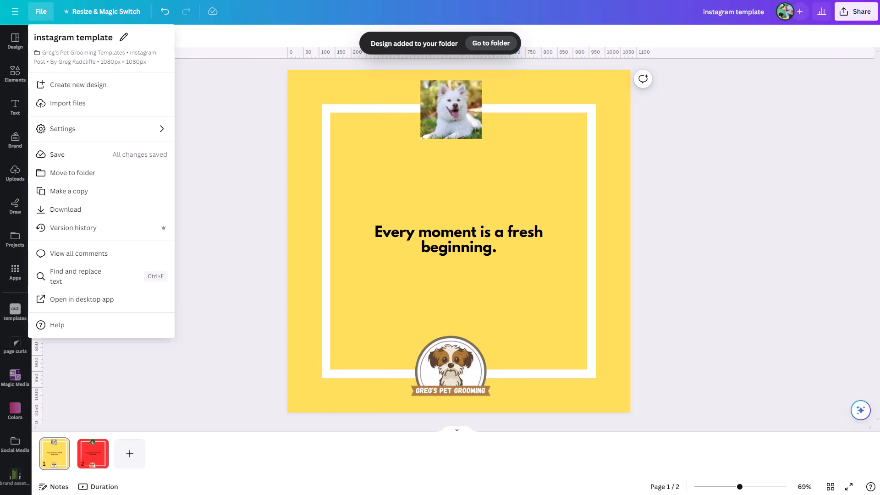
- Open the Greg's Pet Grooming Templates folder from the projects page and make a copy of the instagram template design
click(15, 12)
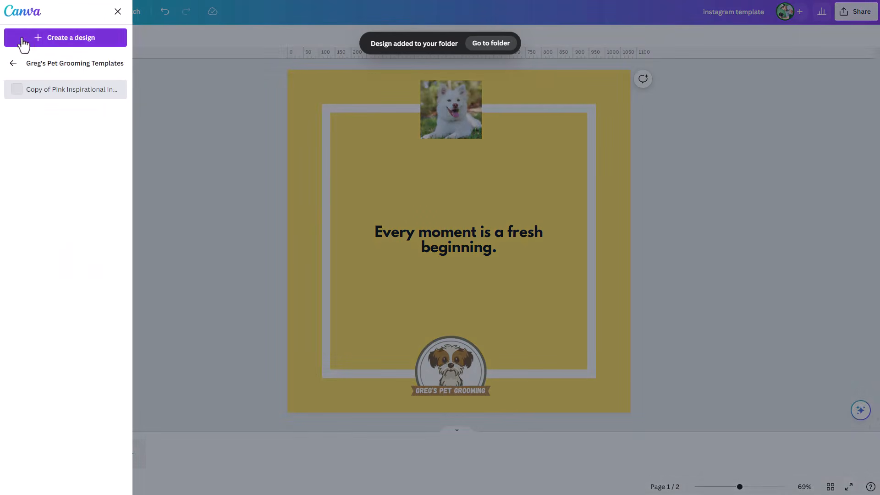
click(23, 13)
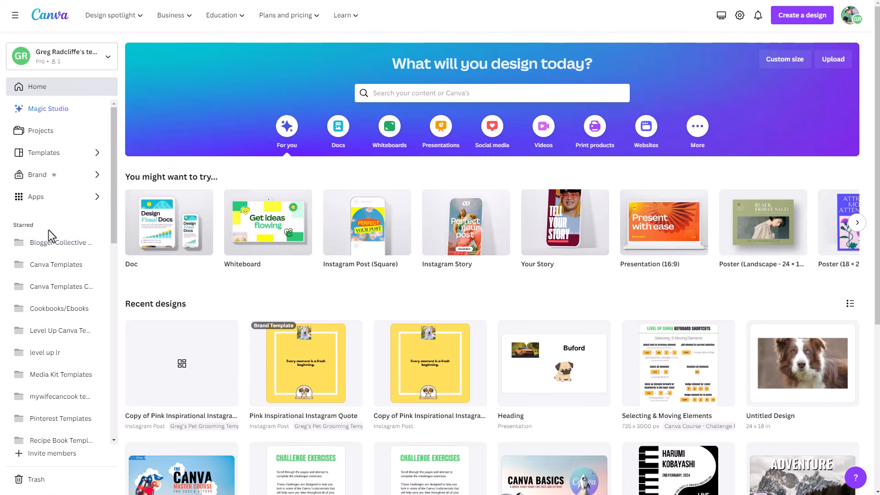
click(35, 136)
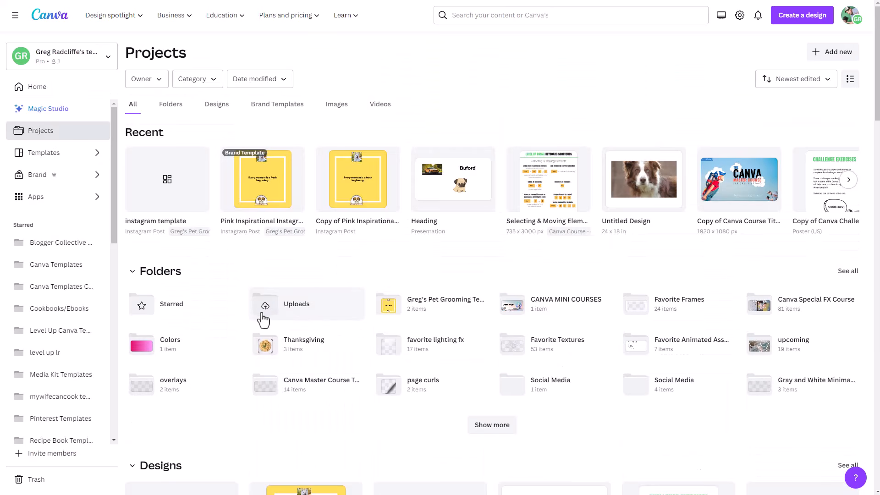
click(418, 305)
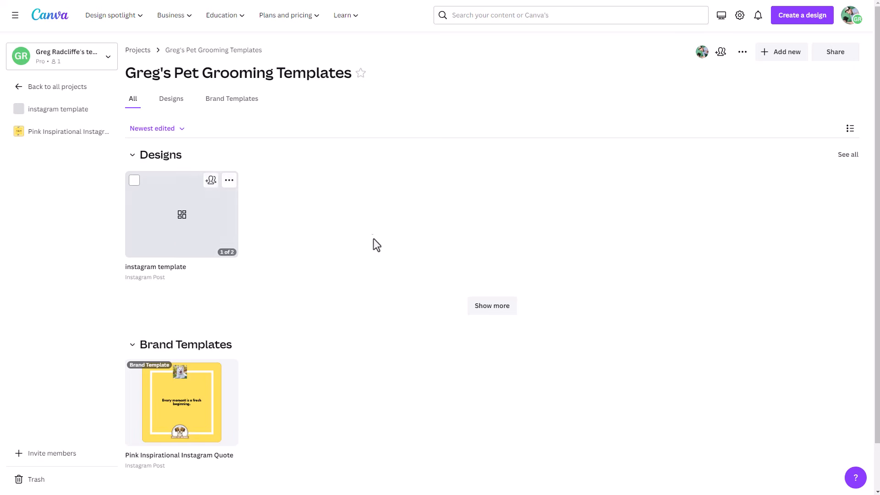
click(229, 181)
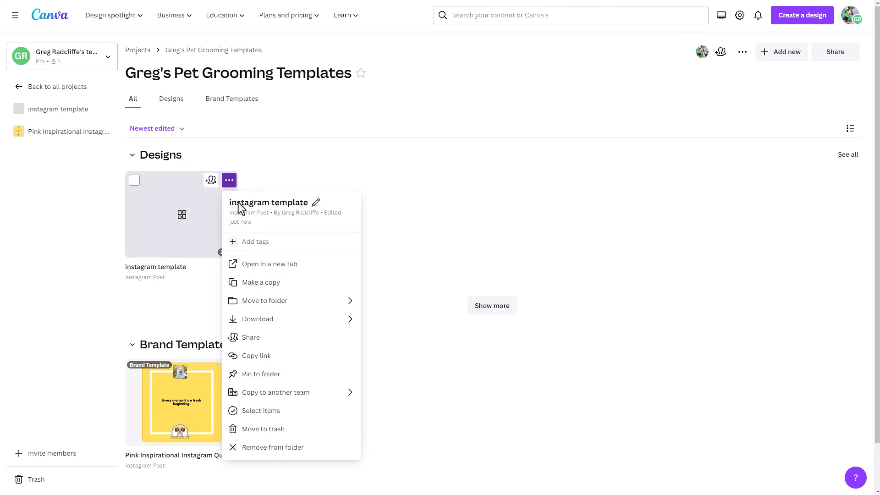
click(260, 283)
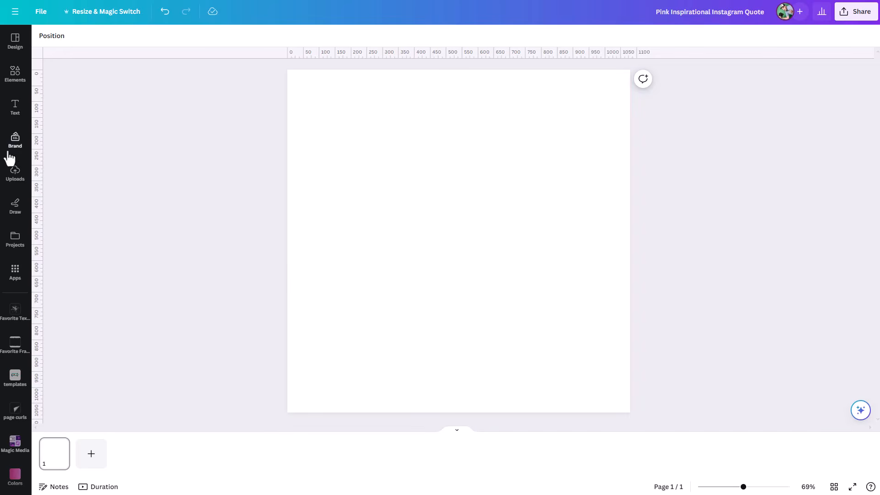
- Apply the yellow page of the instagram template from the Greg's Pet Grooming Templates folder to the blank page
click(17, 246)
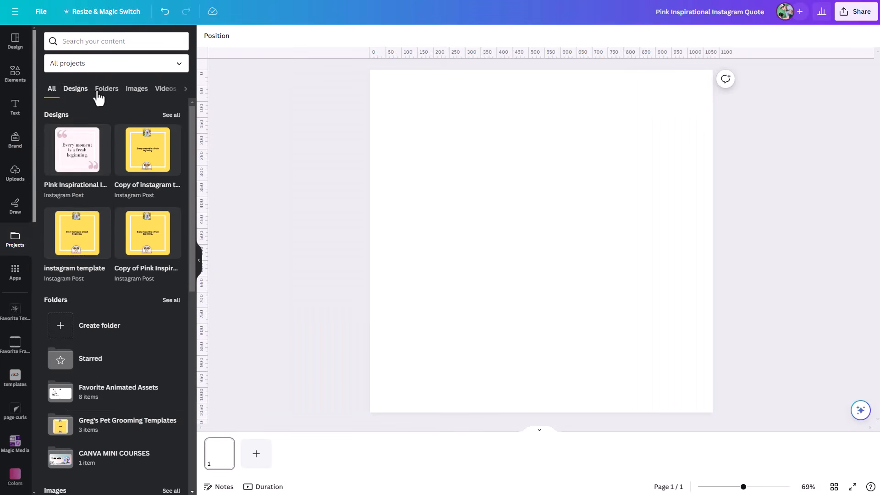
click(104, 89)
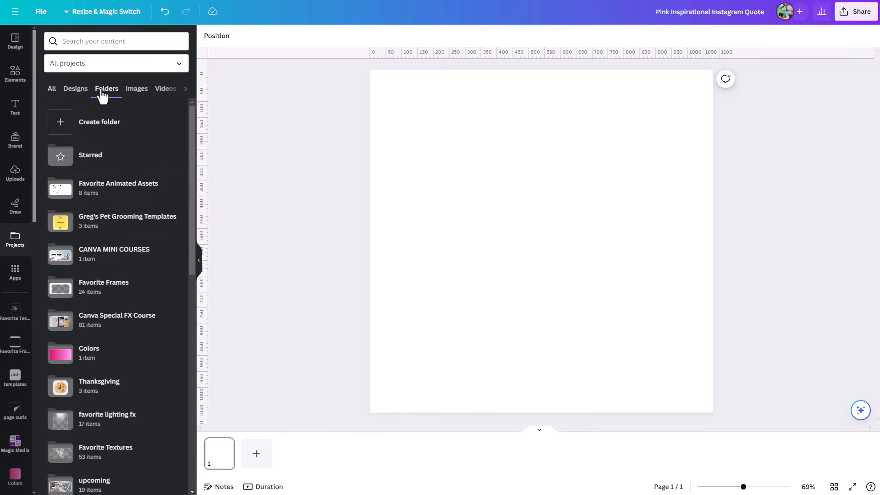
click(104, 219)
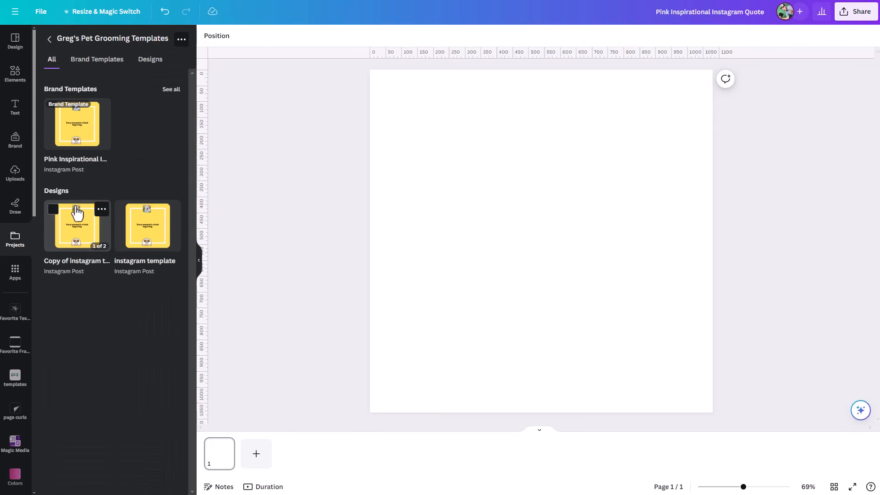
click(132, 231)
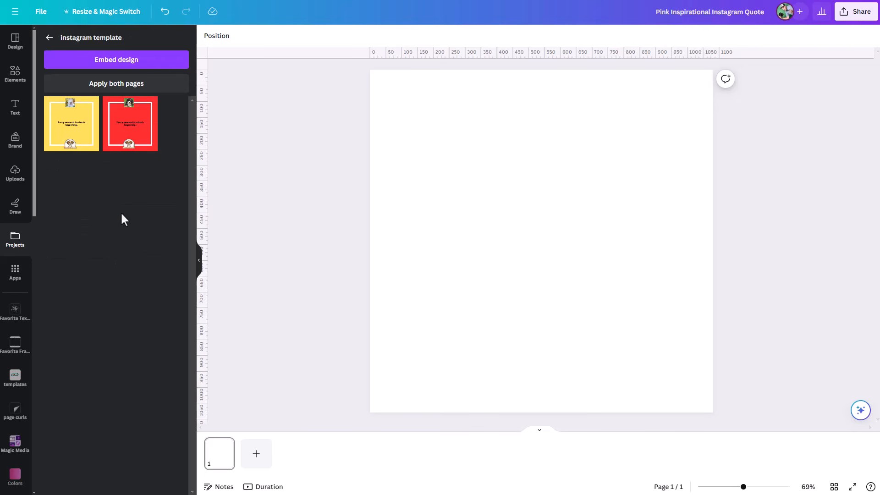
click(73, 139)
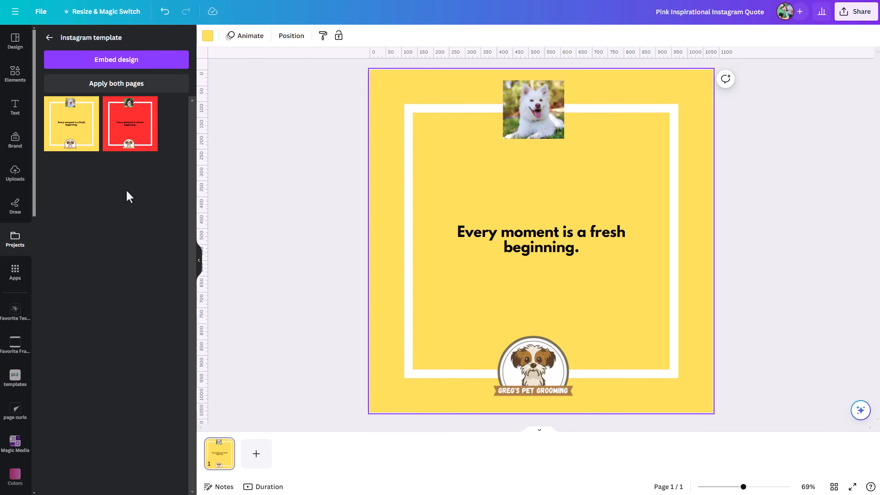
- Look at the options for the first pug graphic in the elements library, including adding it to a folder
click(16, 75)
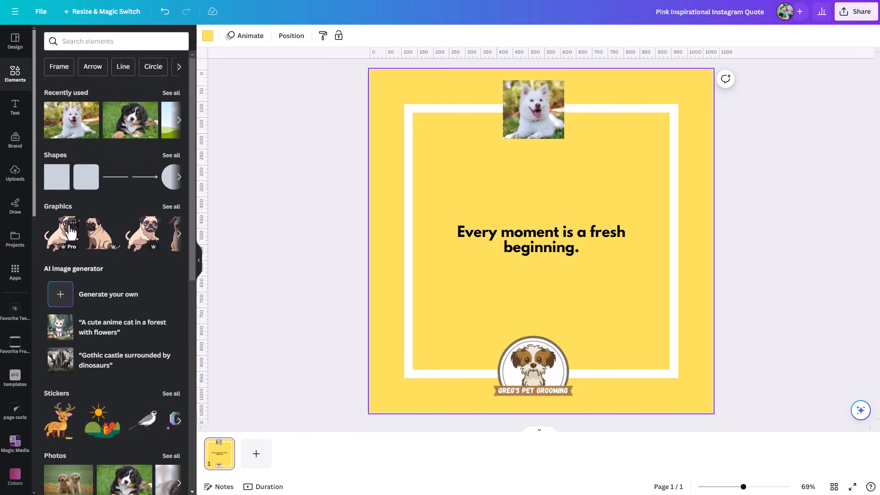
click(73, 223)
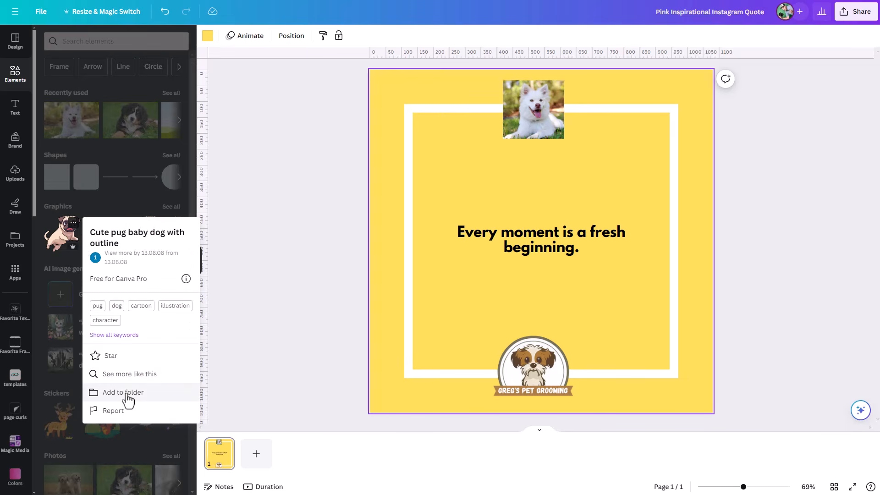
click(268, 332)
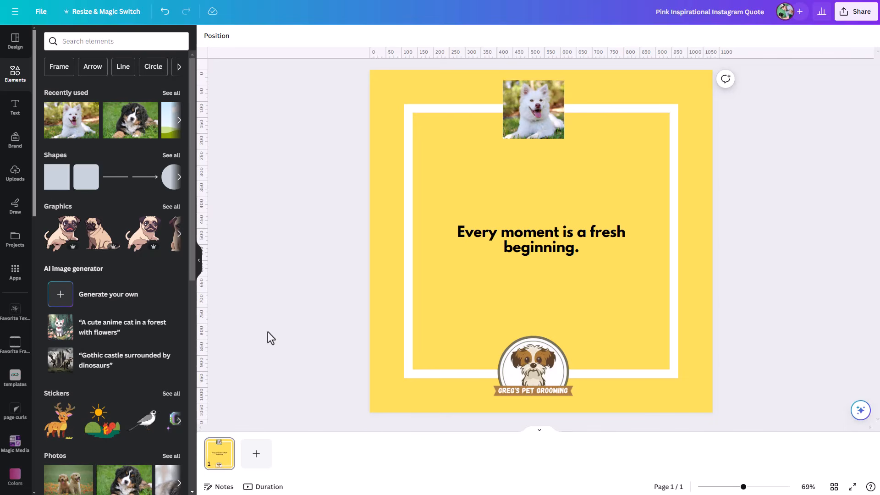
- Leave the opened template folder and search all project content for "favorite"
click(14, 243)
click(52, 40)
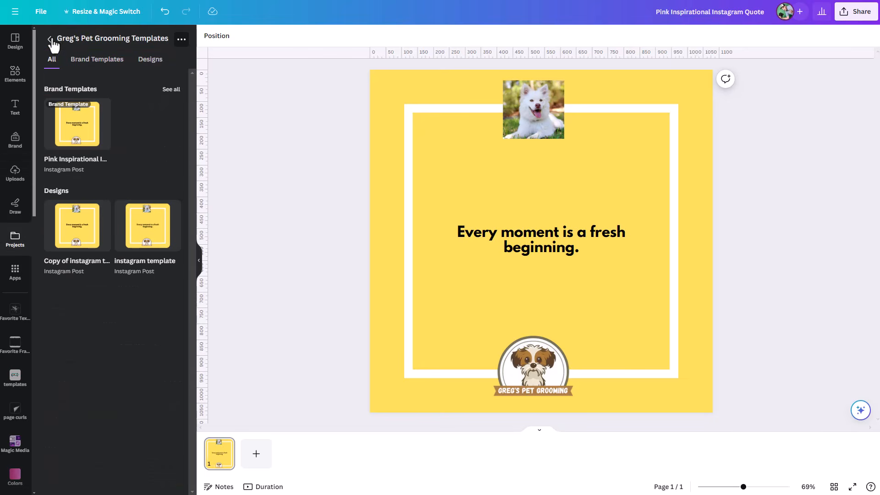
click(49, 40)
click(94, 44)
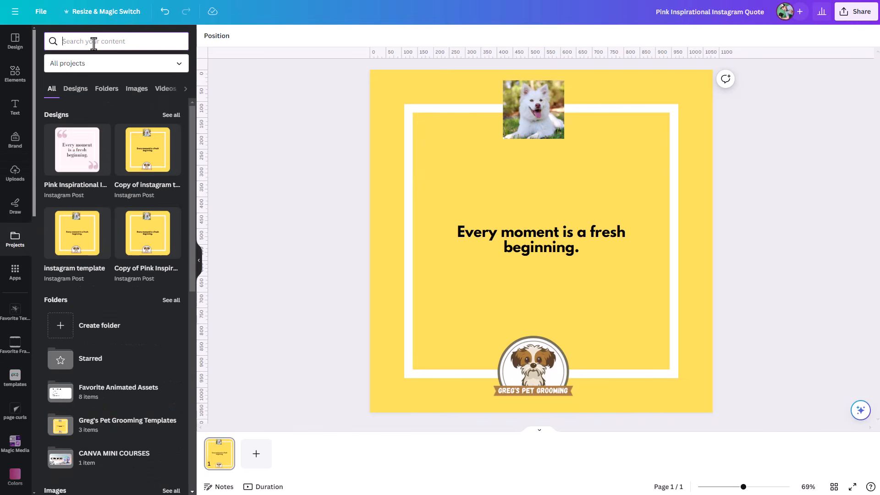
text(v)
key(BackSpace)
text(favoi)
key(BackSpace)
key(BackSpace)
text(orite)
key(Return)
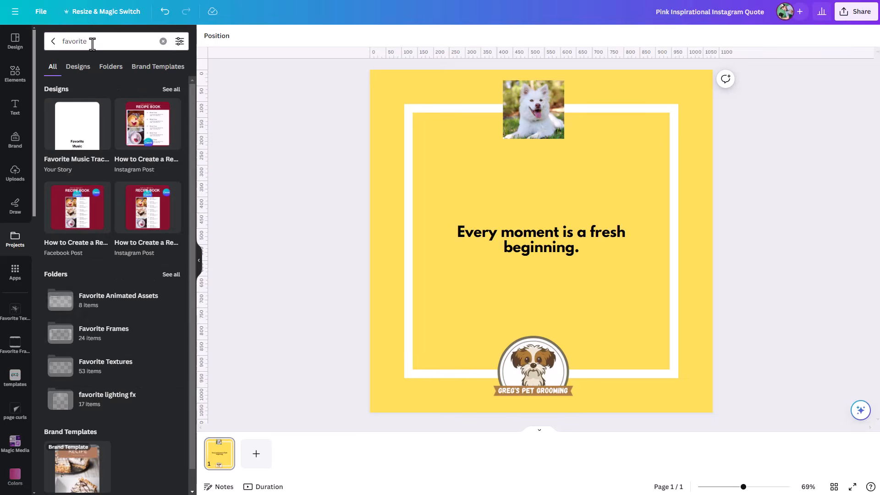
- Add the animated grey wolf from the Favorite Animated Assets folder, shrinking and placing it in the design's lower-left corner
click(93, 307)
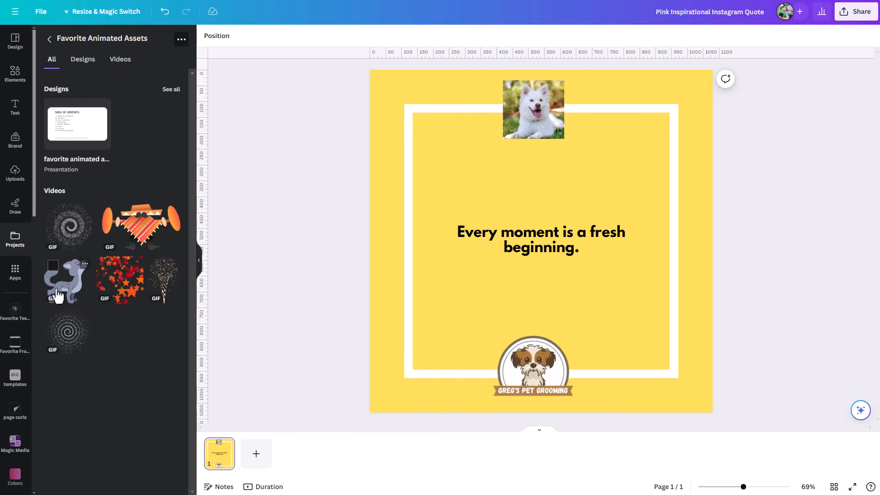
click(94, 295)
drag(682, 109, 505, 261)
drag(456, 309, 414, 353)
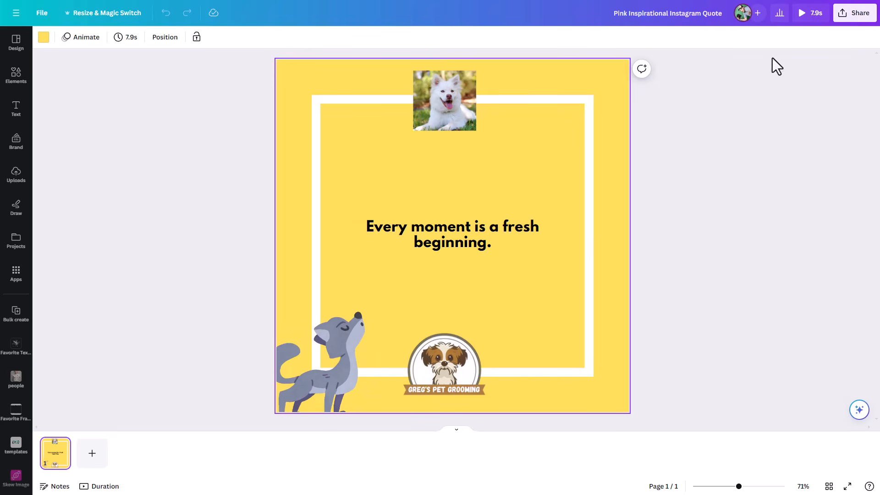
- Review the file types offered for downloading the design and the social platforms available for sharing it
click(852, 24)
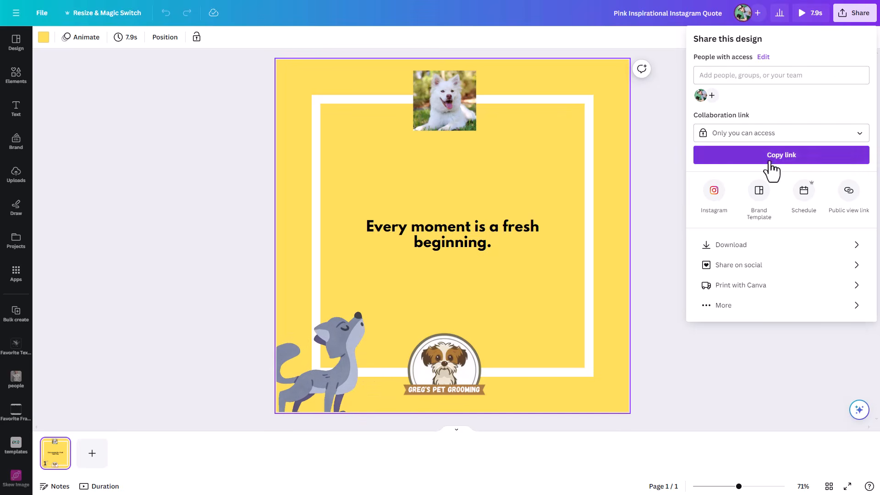
click(776, 252)
click(843, 85)
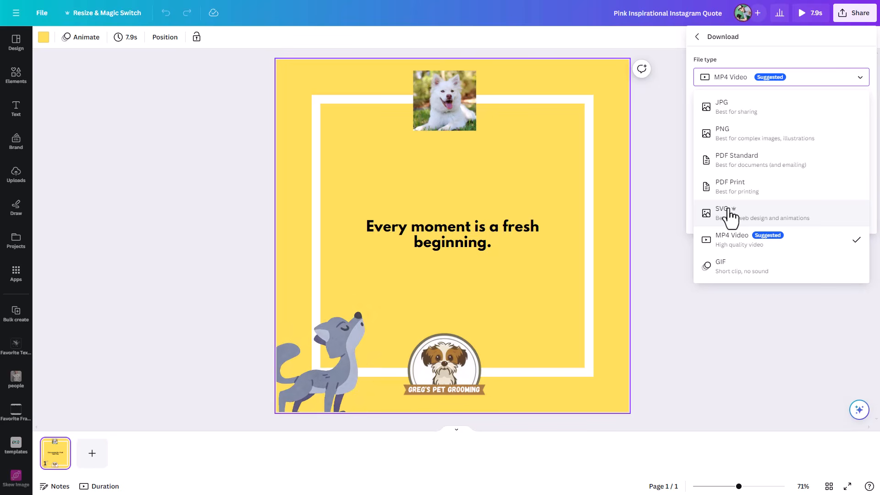
click(698, 37)
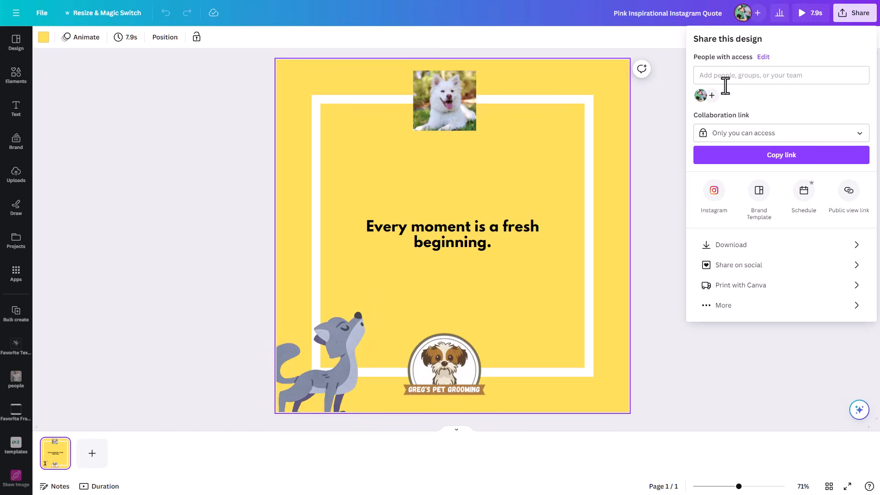
click(770, 269)
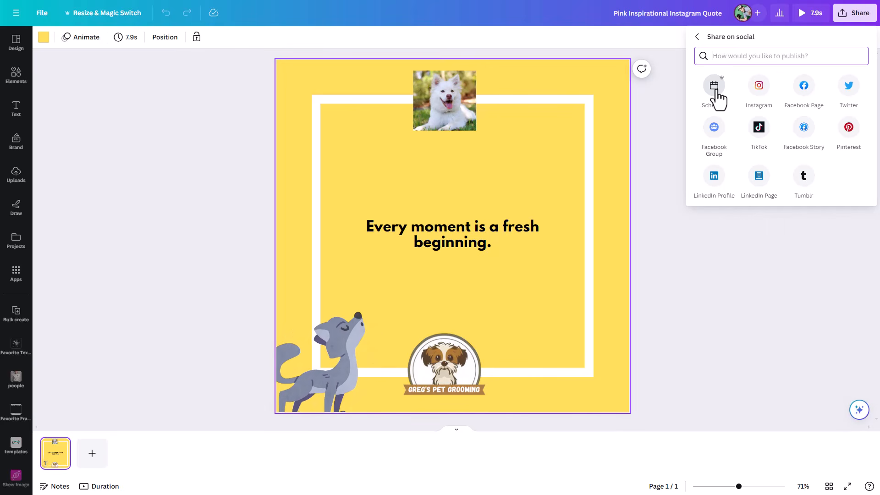
click(697, 37)
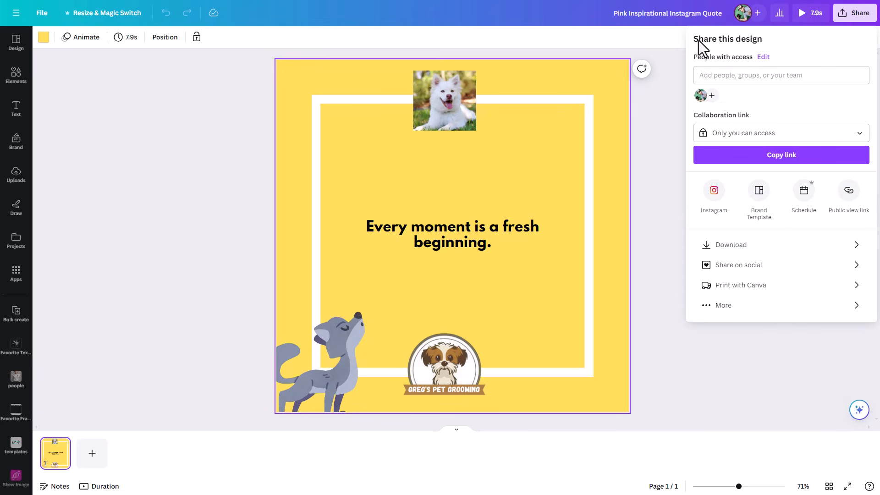
- Examine the full list of sharing options from social and saving to messaging, including the ways to post to Instagram
click(797, 306)
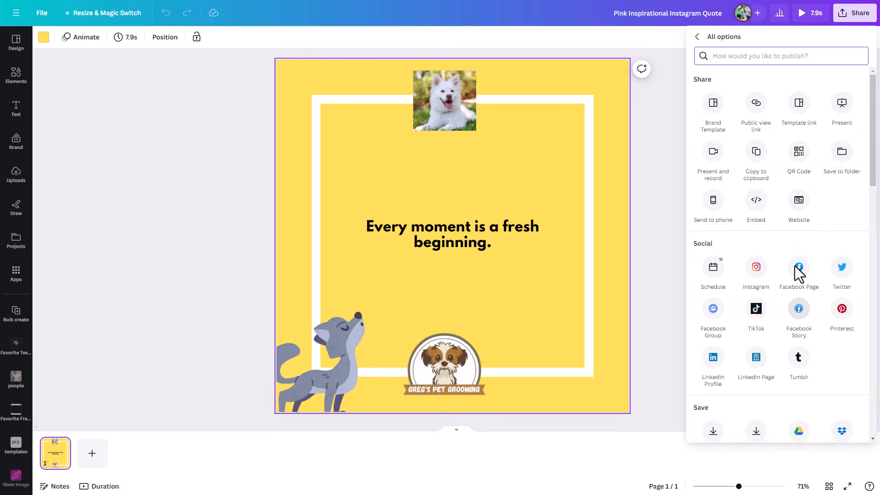
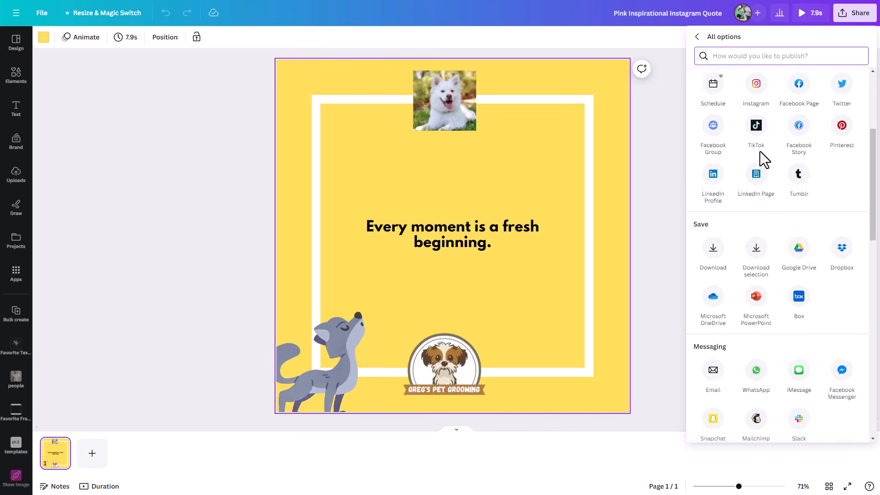
scroll(756, 170, down, 1)
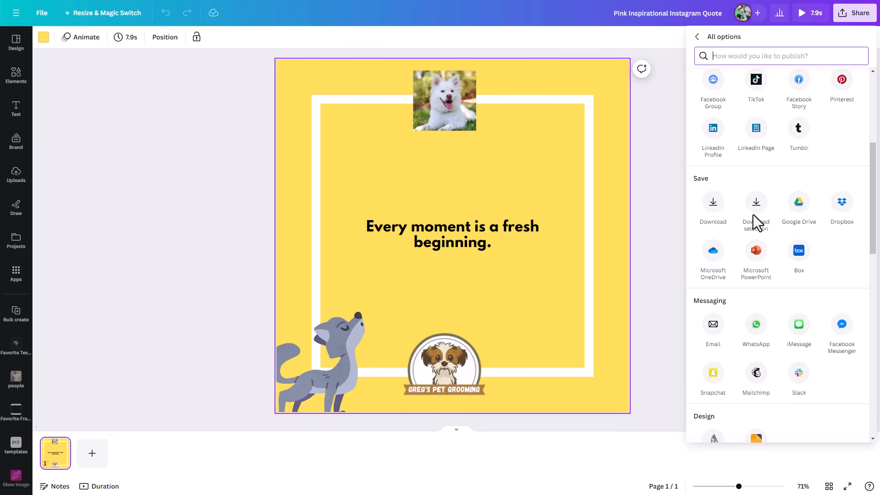
scroll(779, 188, up, 3)
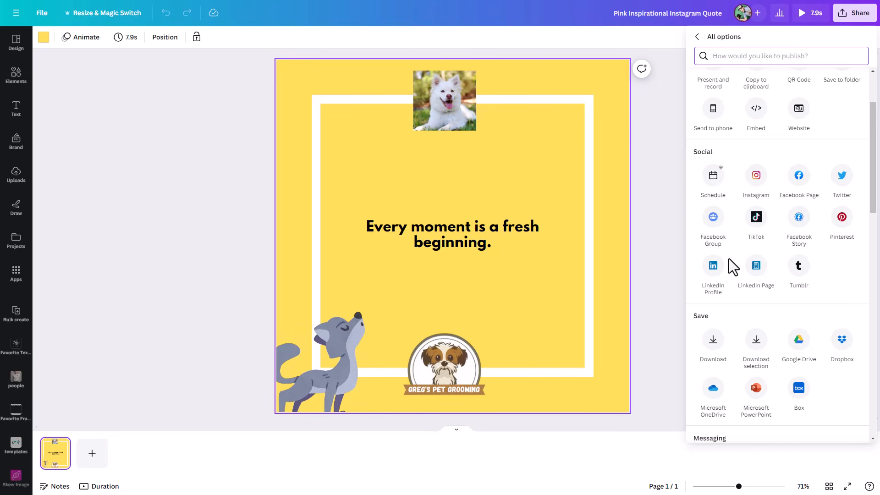
scroll(743, 273, down, 2)
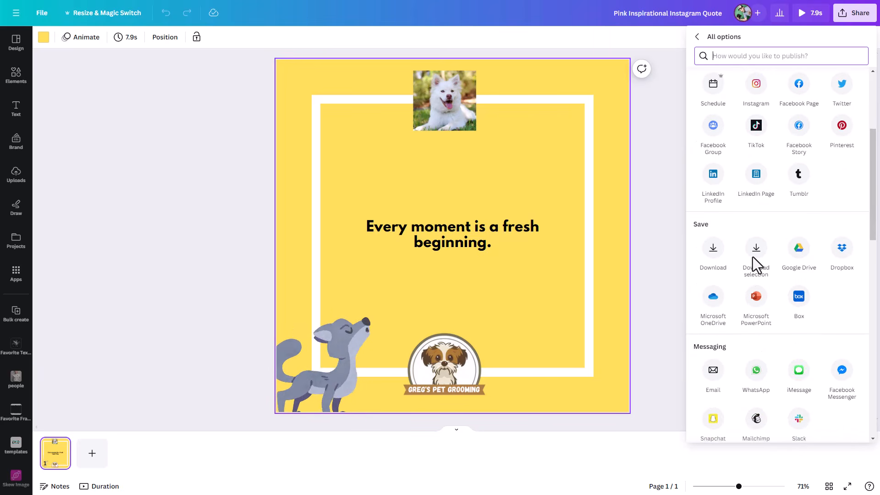
scroll(745, 206, down, 3)
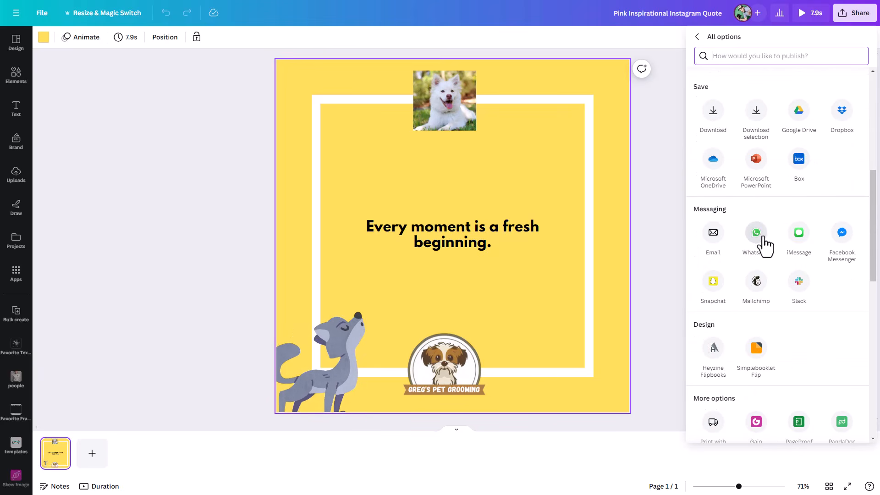
scroll(764, 236, down, 2)
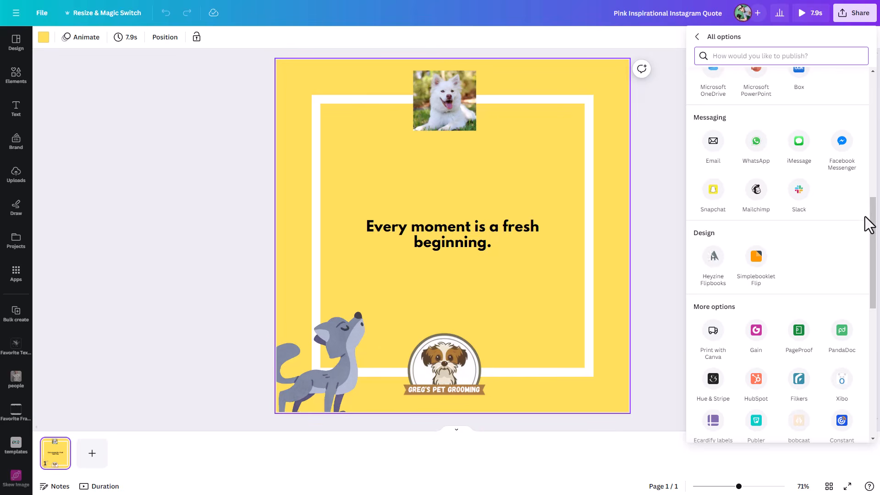
scroll(789, 183, up, 1)
scroll(789, 182, up, 6)
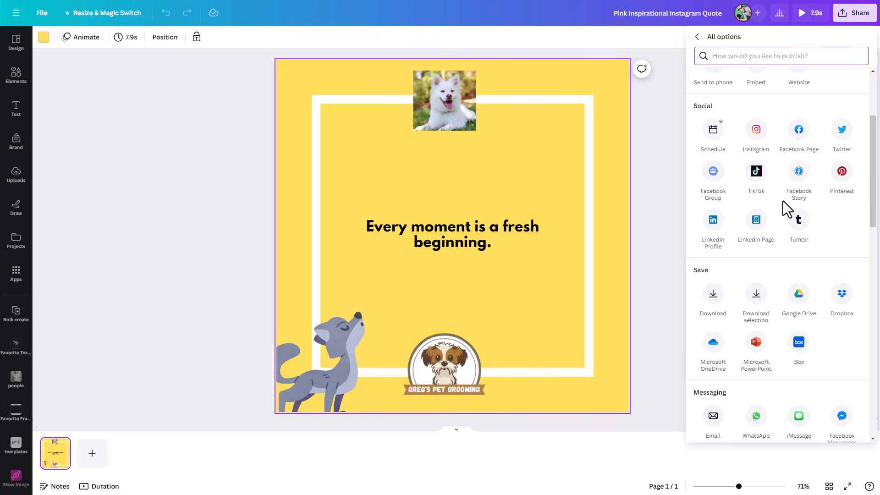
scroll(719, 161, up, 1)
scroll(719, 161, up, 2)
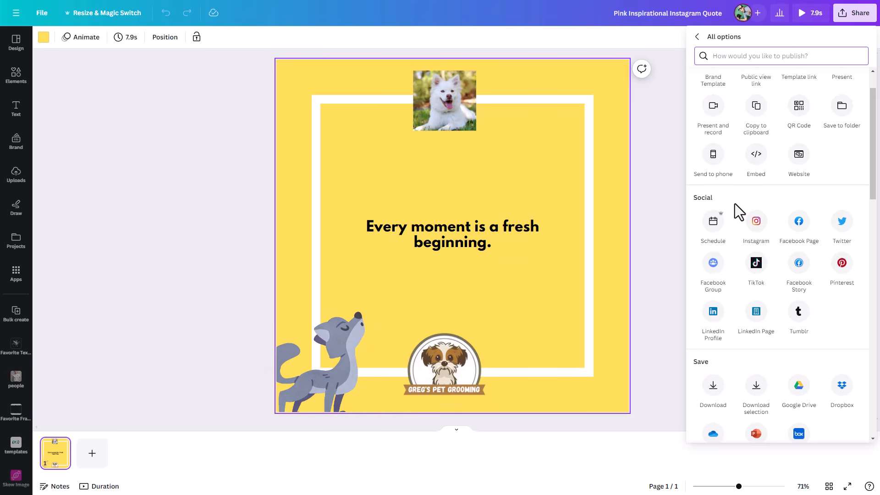
click(756, 222)
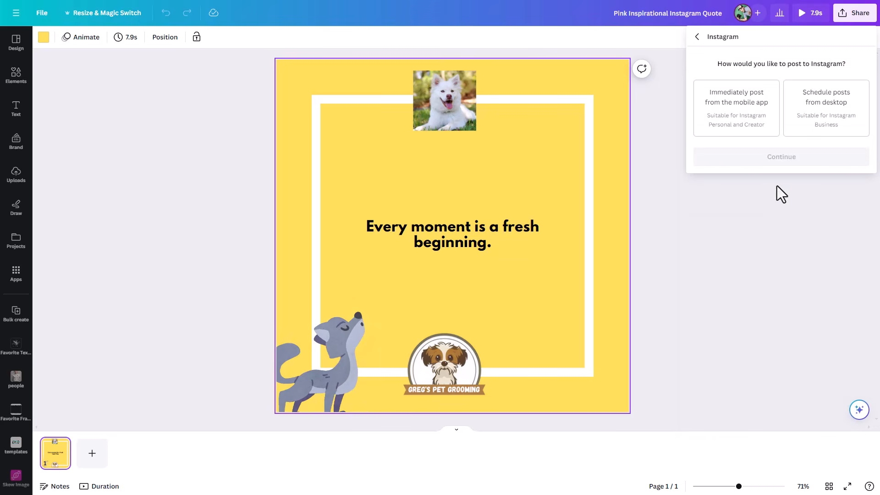
click(697, 36)
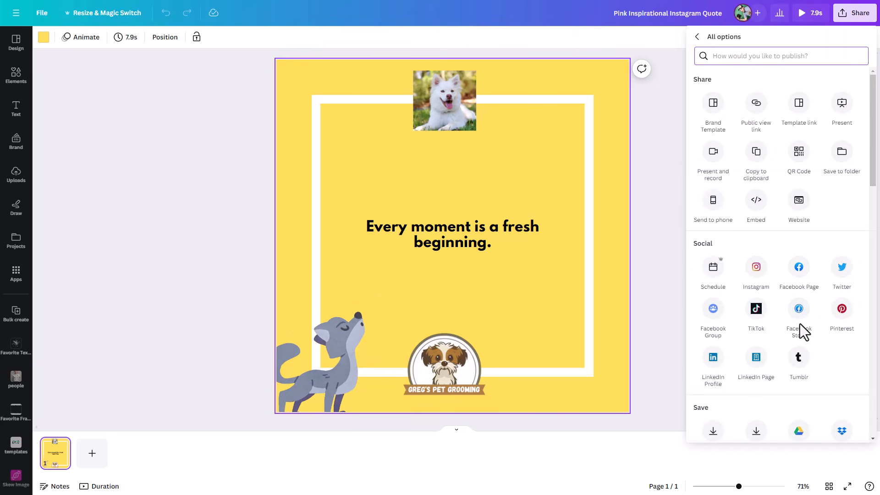
- Check the Schedule option for publishing the design, and open the Content Planner from the home page's apps
click(712, 271)
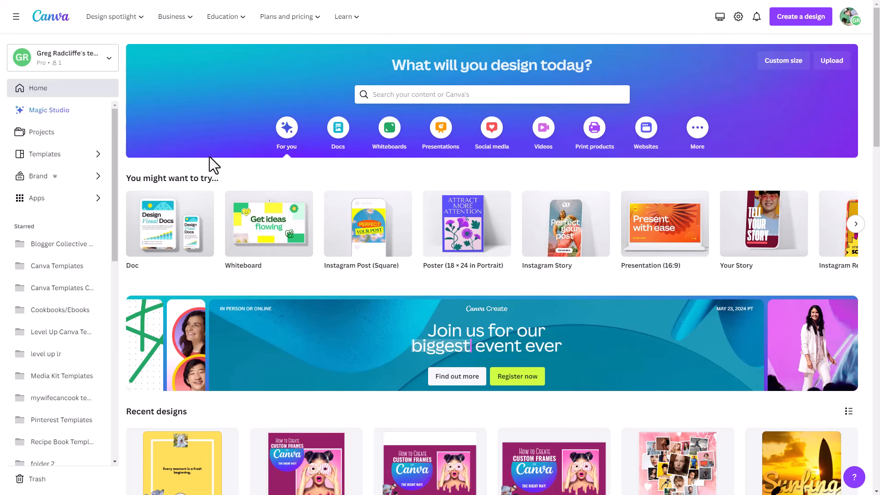
click(70, 202)
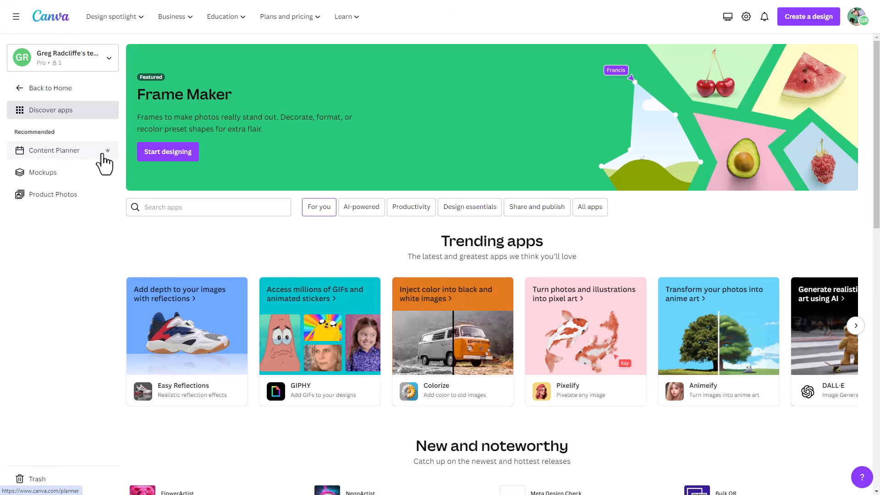
click(65, 152)
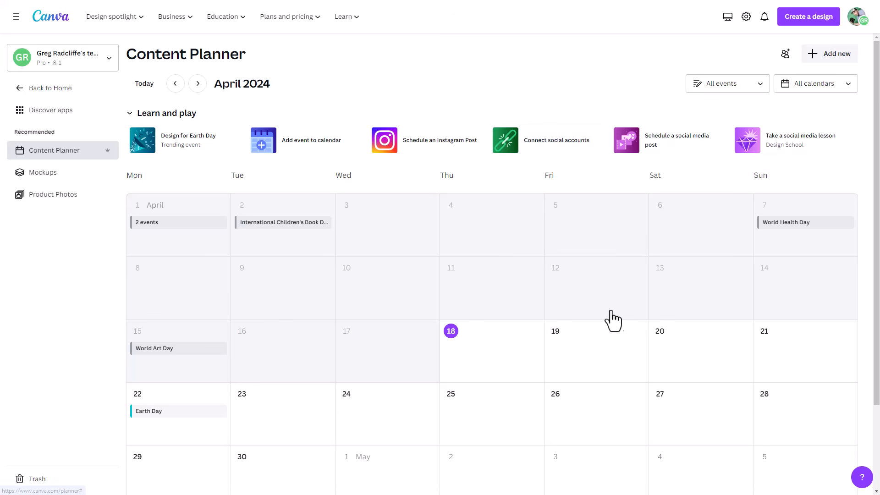
- Advance the planner calendar to May 2024, look over its events, and view the new event form for Friday, May 24 without saving
scroll(633, 318, down, 1)
scroll(638, 353, up, 1)
click(198, 87)
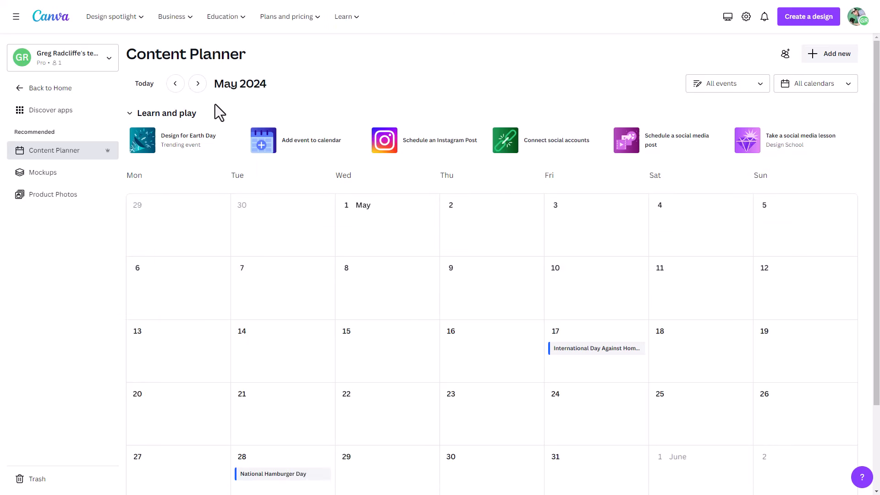
scroll(271, 165, down, 2)
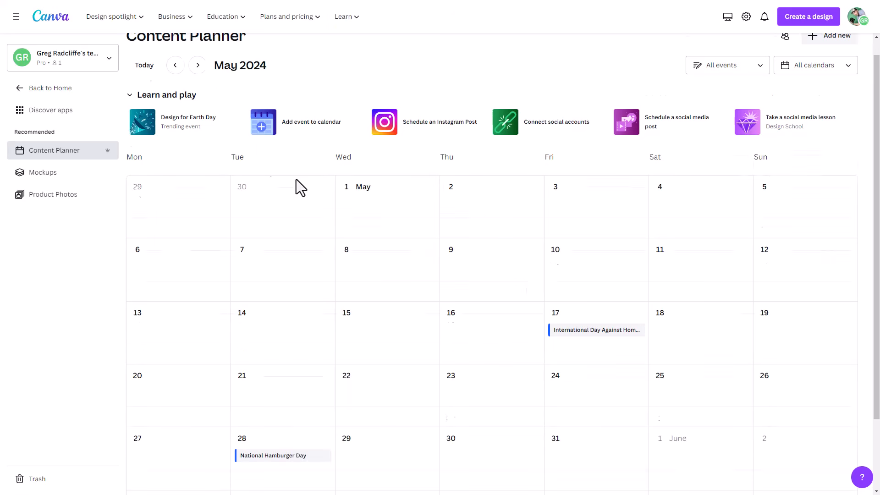
click(588, 334)
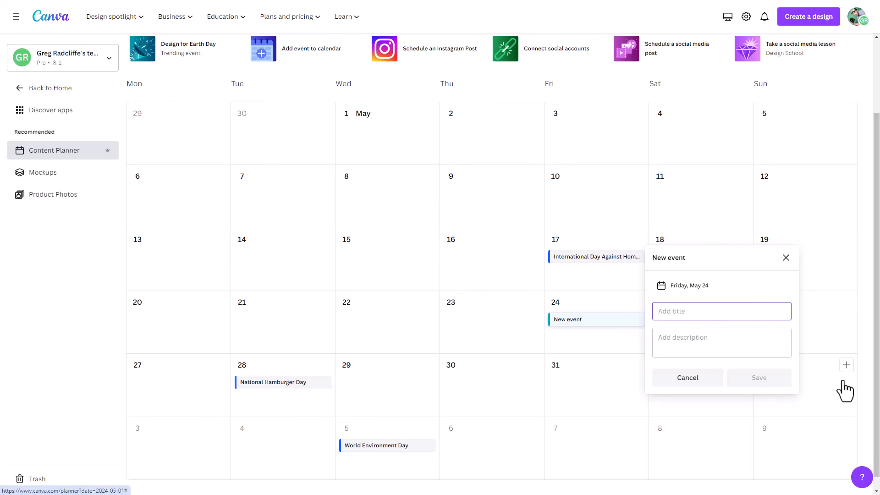
click(786, 258)
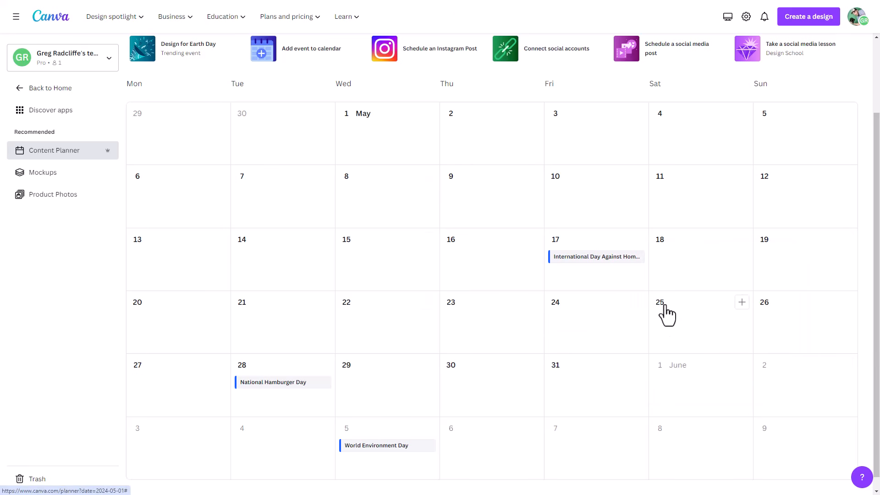